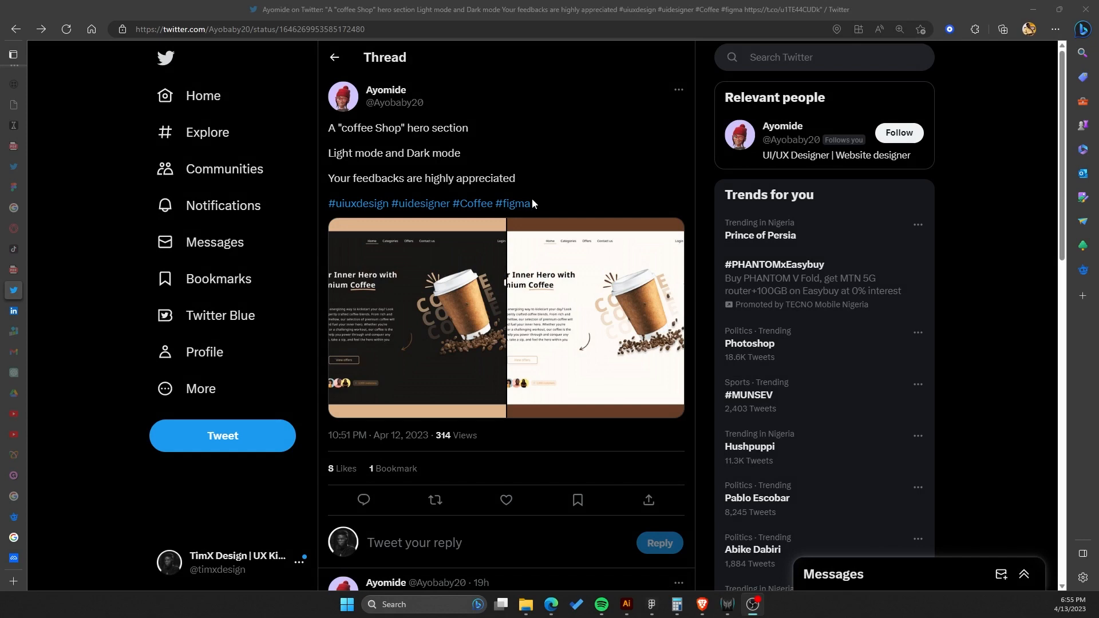
Examine the Twitter thread showing the coffee shop hero section in light and dark mode.
scroll(531, 198, down, 2)
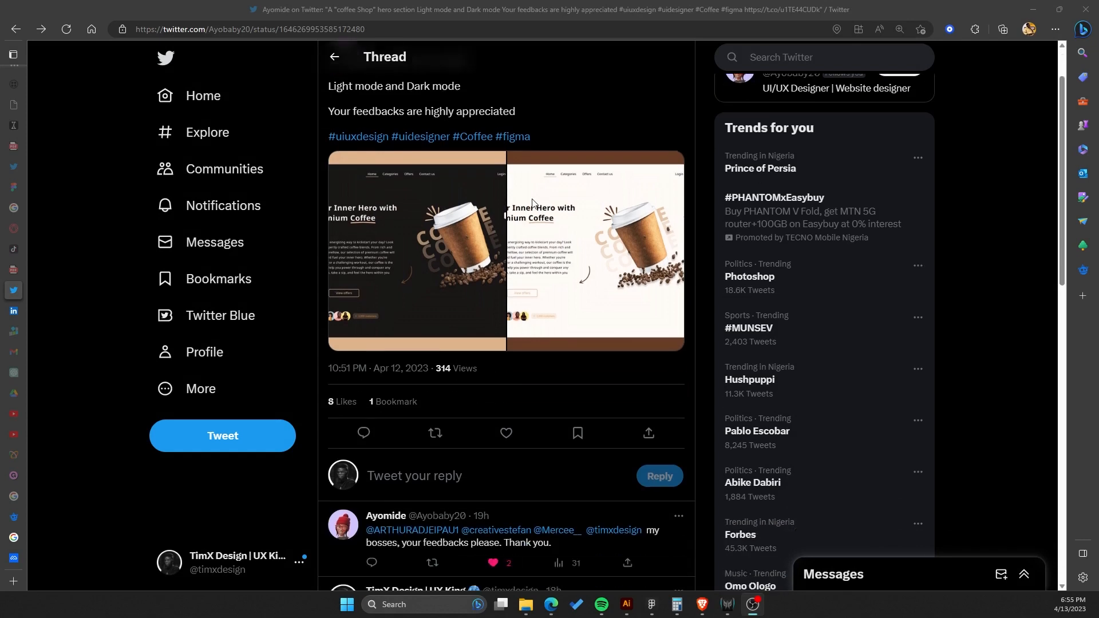
scroll(531, 198, up, 2)
scroll(531, 198, down, 5)
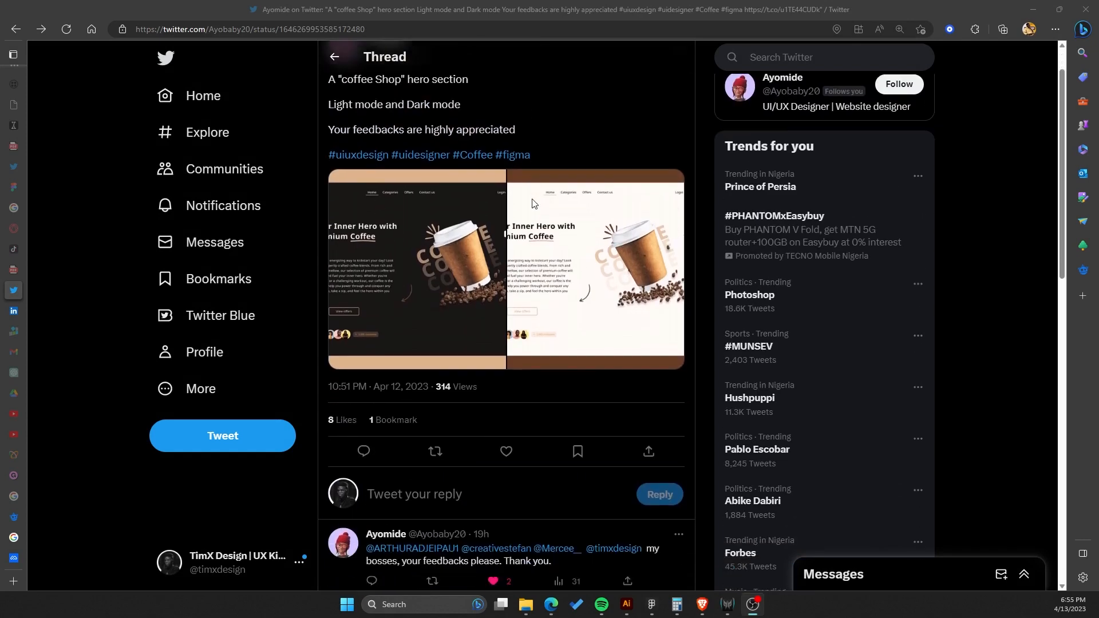
scroll(487, 258, up, 5)
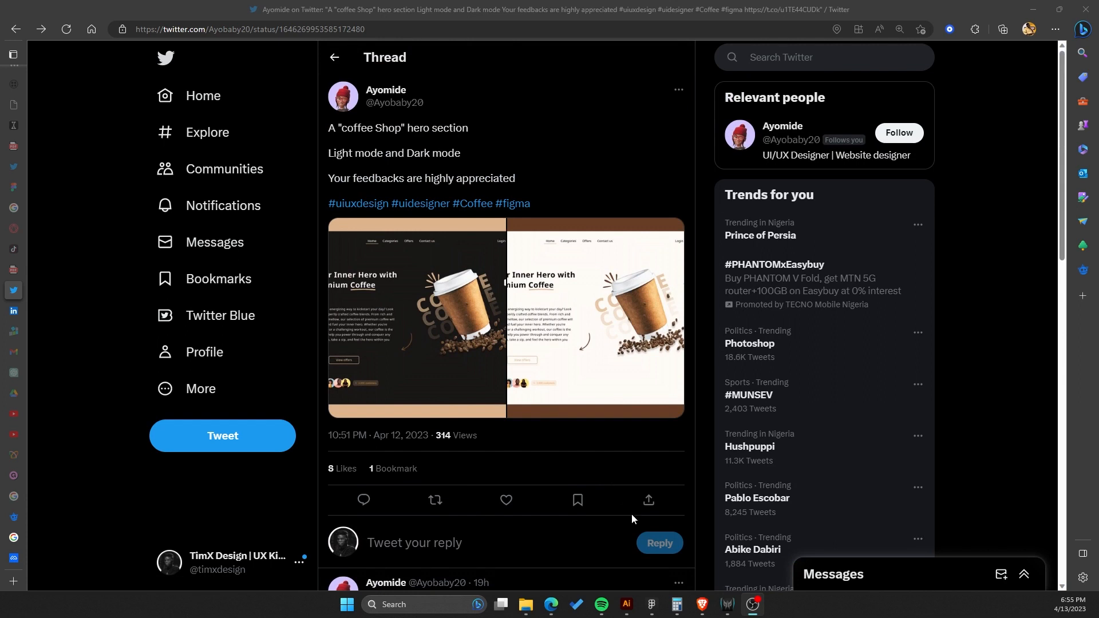
Switch to the Coffee (Copy) Figma file and close the version history panel.
mouse_move(652, 607)
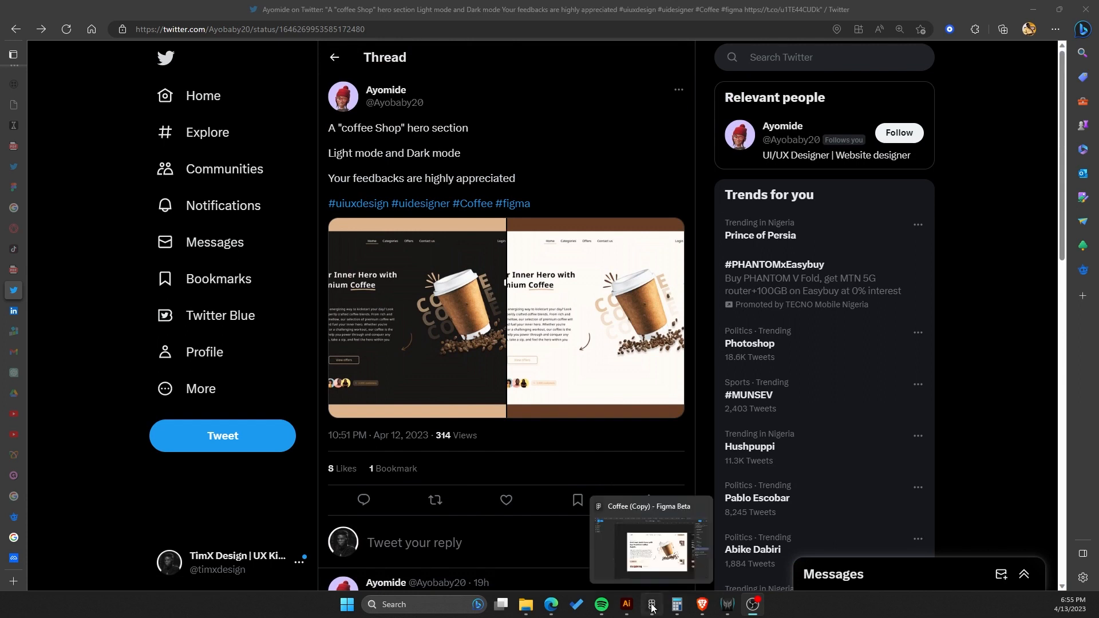
click(652, 610)
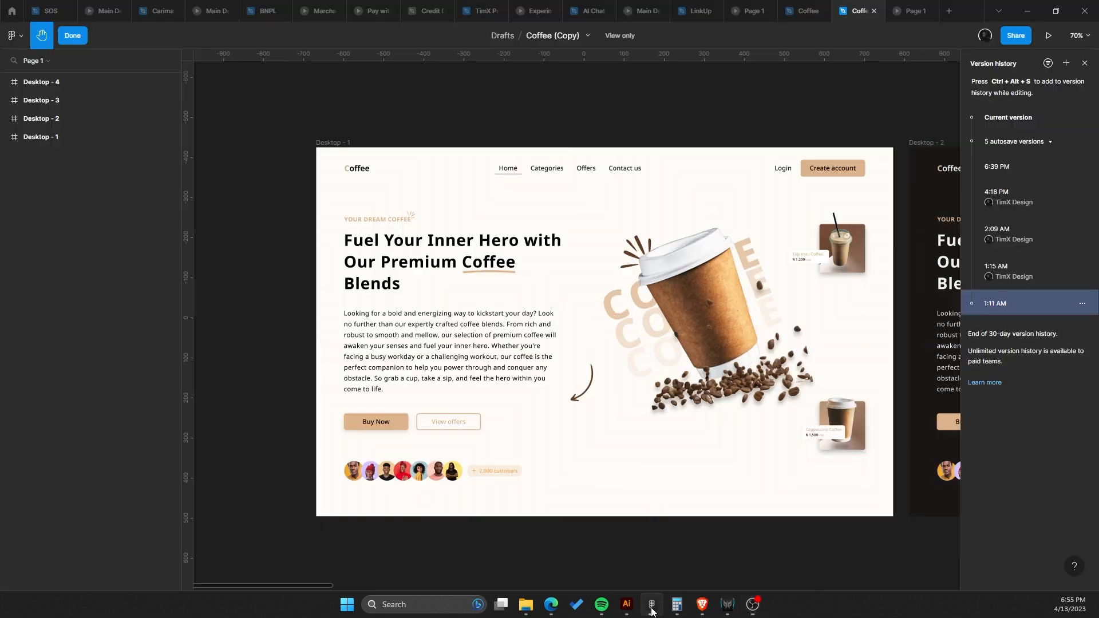
drag(598, 249, 511, 230)
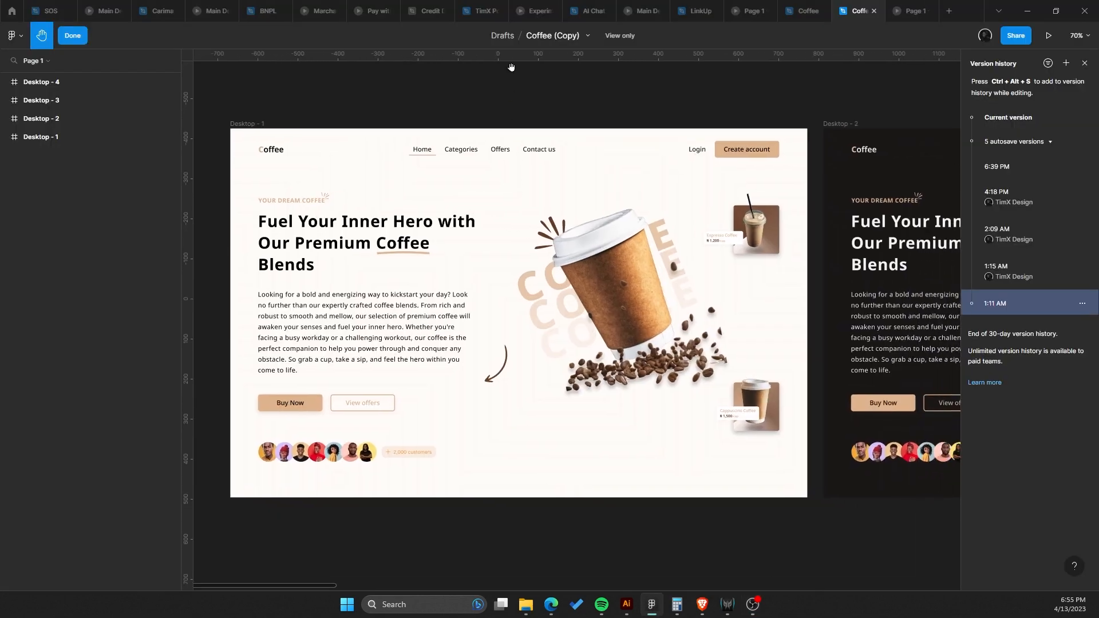
scroll(511, 67, down, 2)
scroll(512, 103, up, 1)
click(1084, 63)
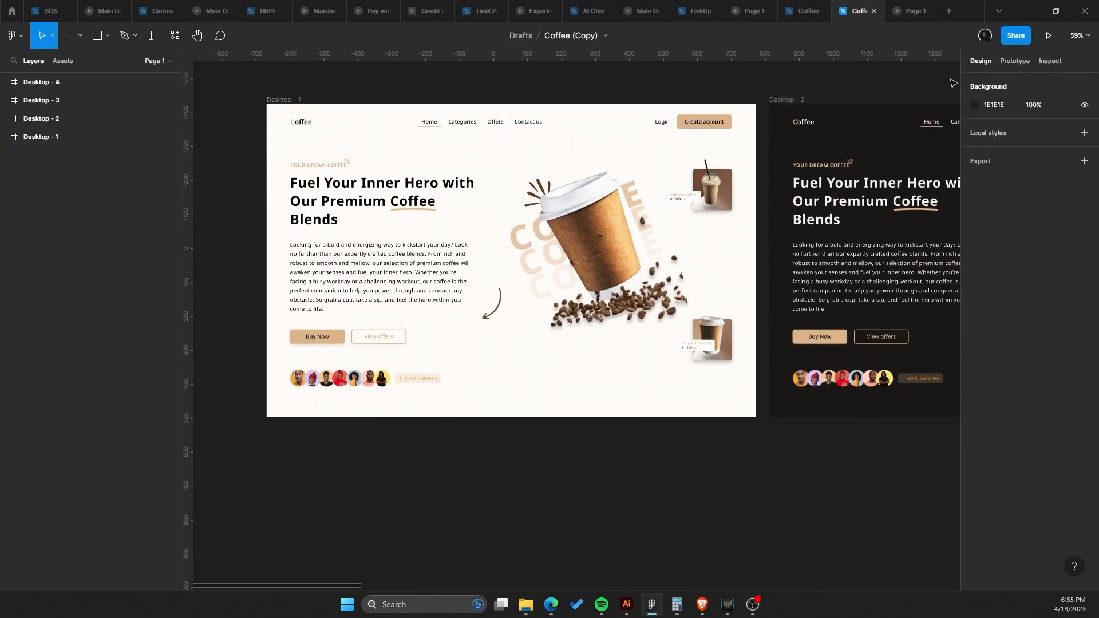
Examine the light-mode hero frame Desktop - 1 and its heading, paragraph and coffee image at different zoom levels.
drag(582, 164, 616, 237)
scroll(534, 273, up, 1)
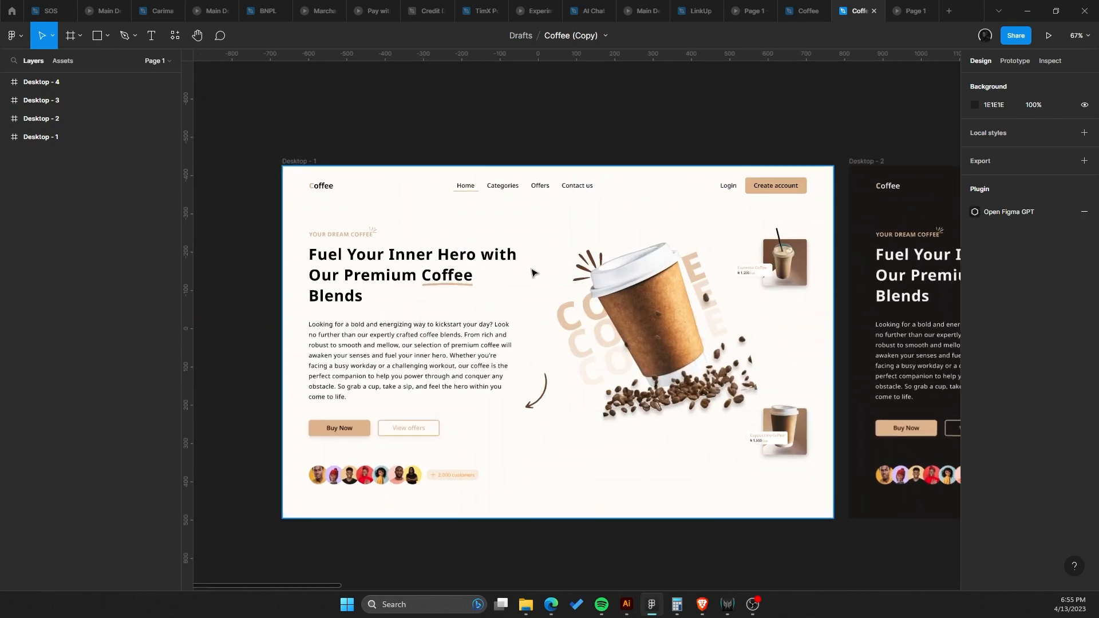
drag(533, 273, 502, 234)
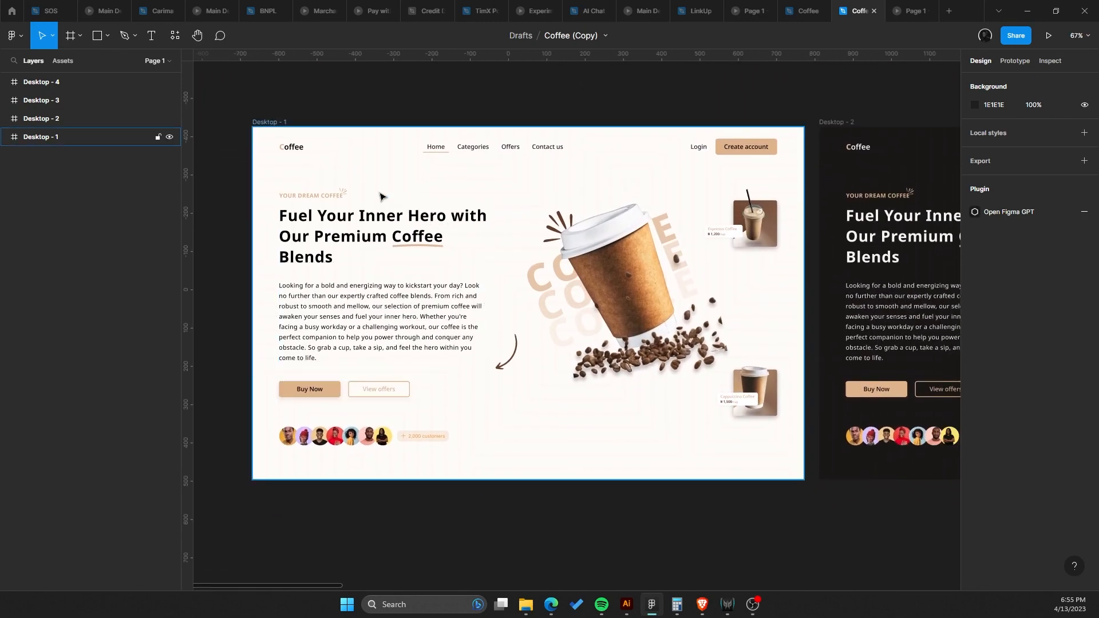
scroll(348, 184, up, 5)
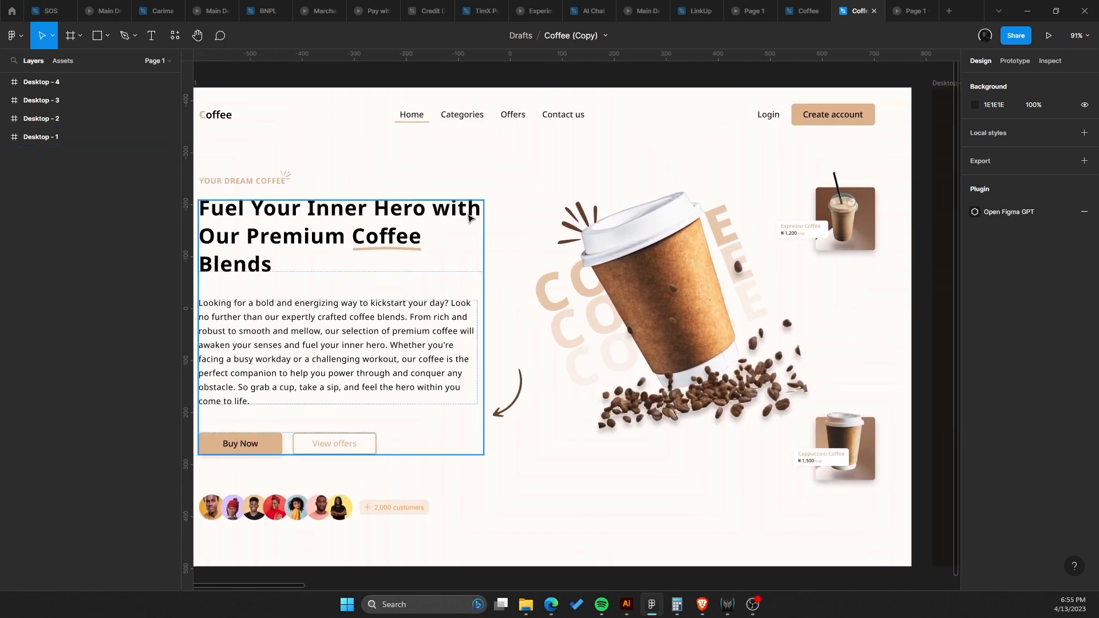
scroll(468, 216, down, 3)
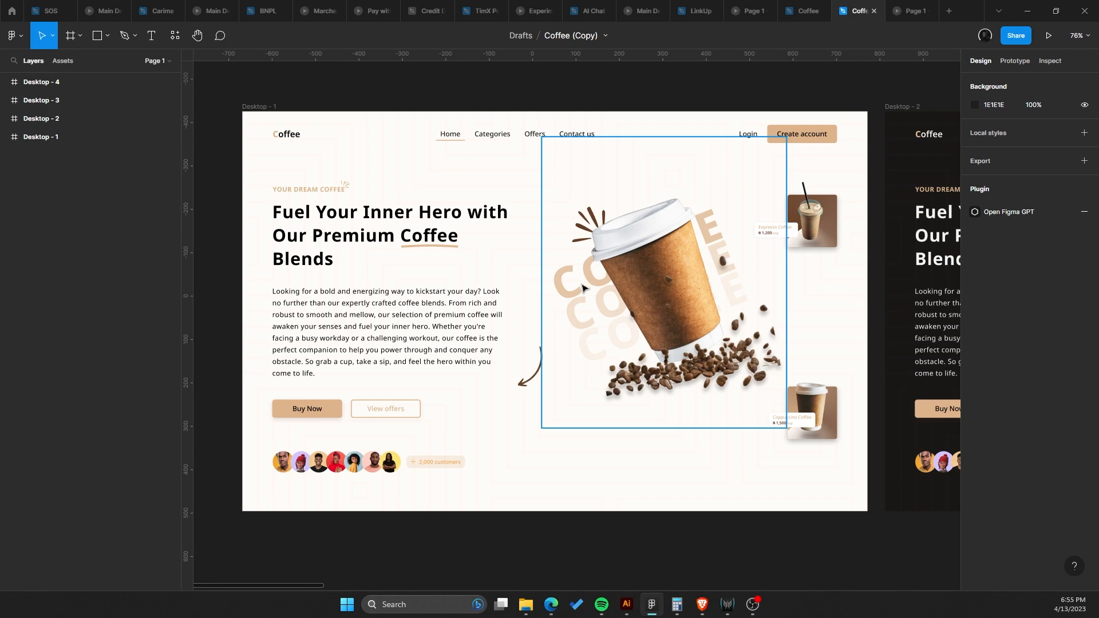
scroll(582, 287, up, 10)
scroll(491, 186, down, 4)
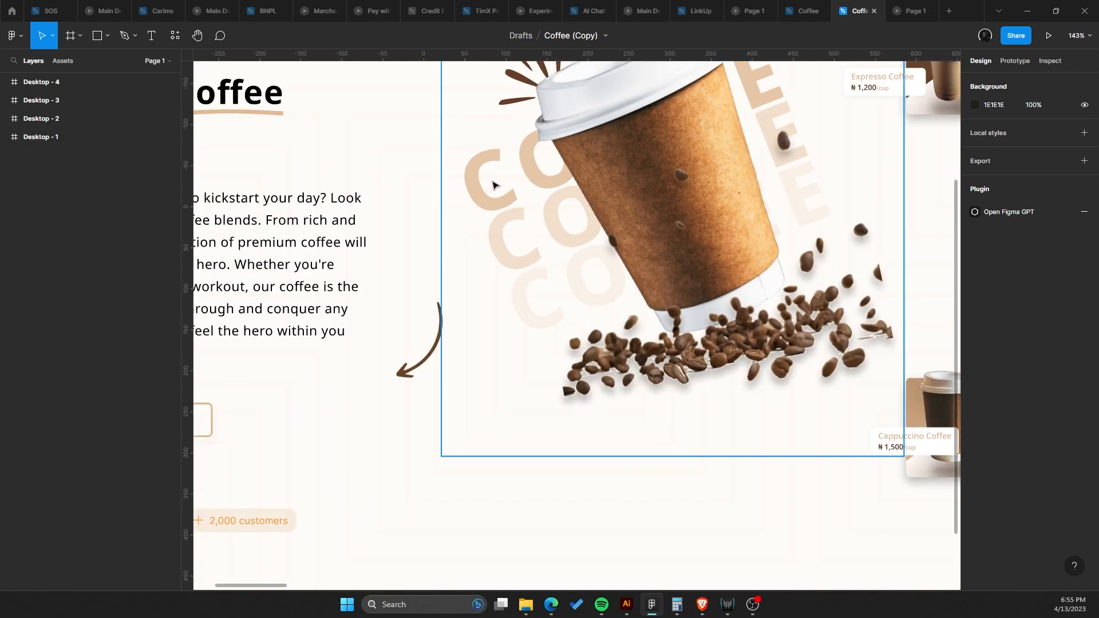
scroll(575, 284, down, 5)
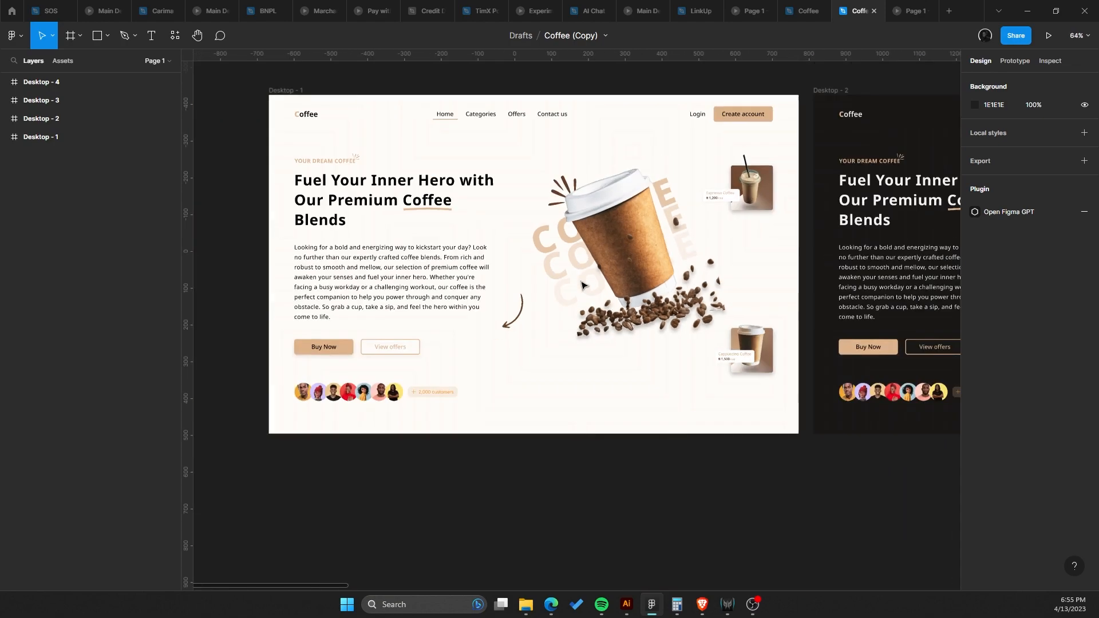
scroll(582, 284, up, 2)
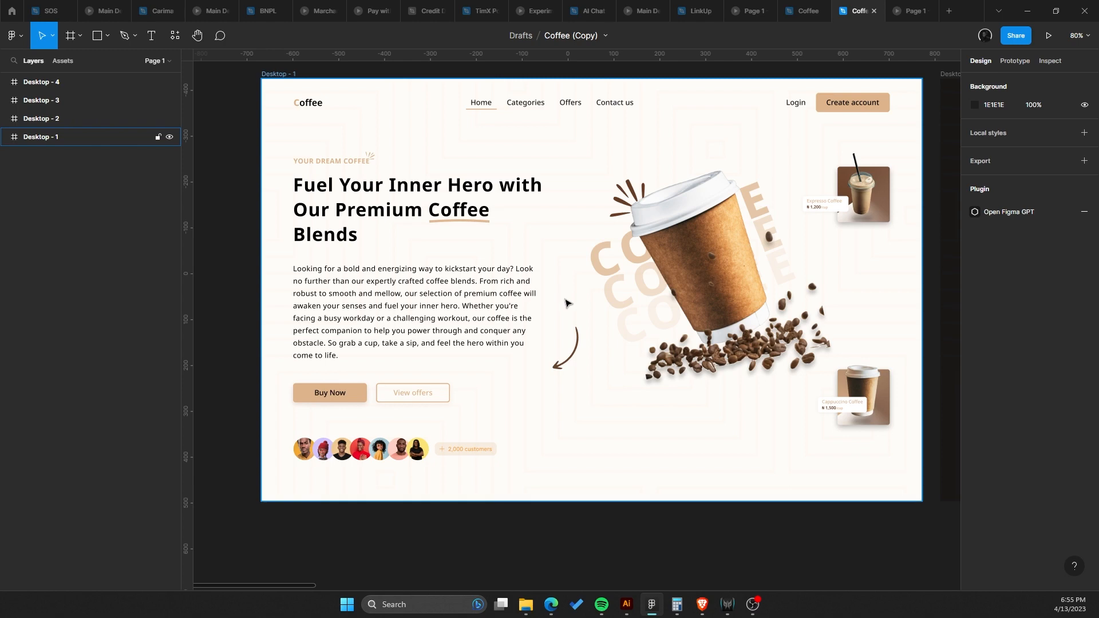
scroll(565, 302, down, 5)
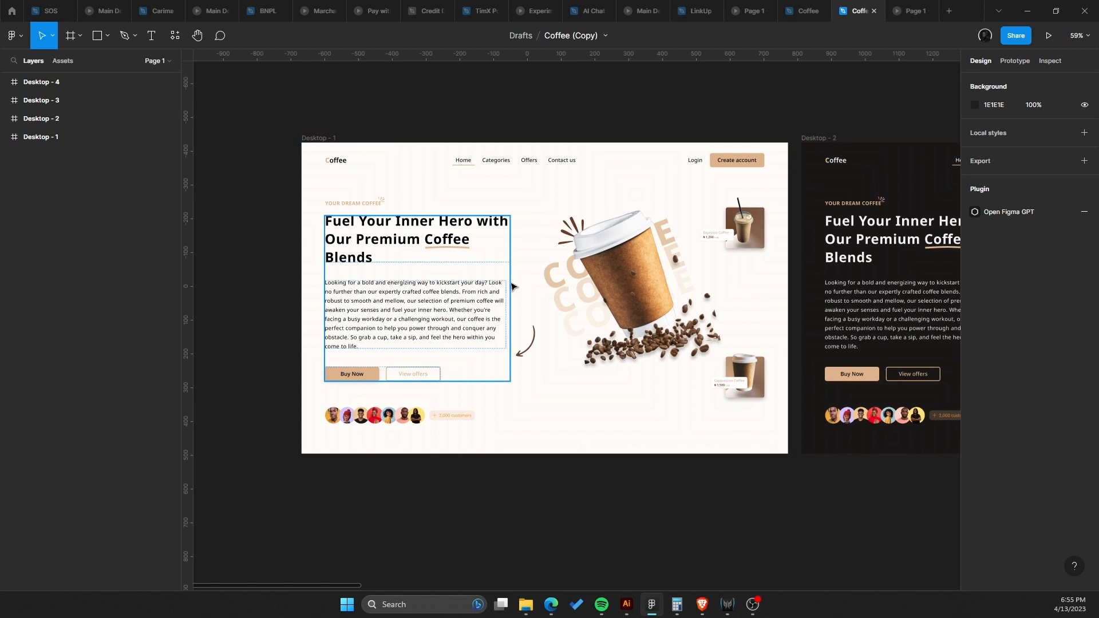
Duplicate the Desktop - 1 frame and place the copy to its left.
drag(511, 283, 792, 276)
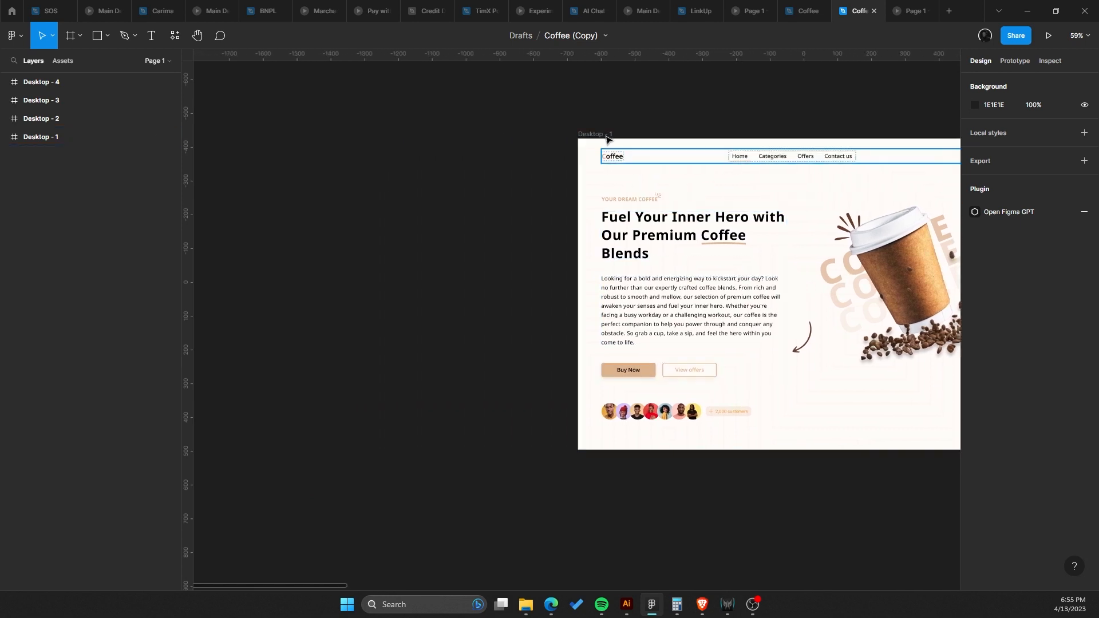
drag(607, 134, 266, 132)
drag(524, 239, 623, 209)
scroll(624, 210, up, 1)
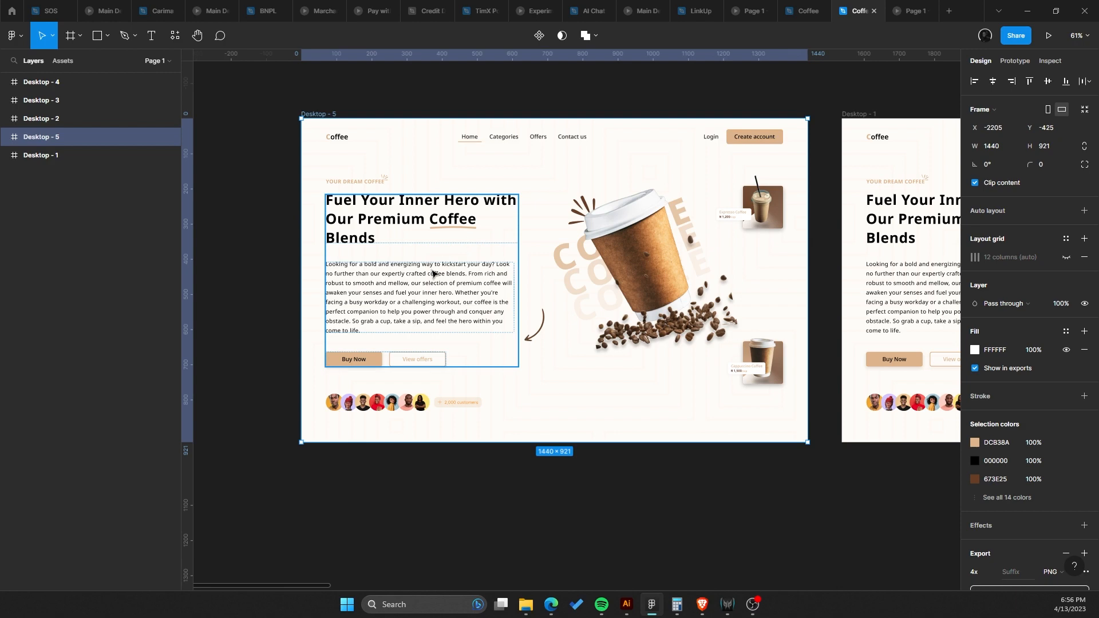
Try to extend the Desktop - 5 frame's height to about 2060, then undo the resize.
scroll(438, 265, up, 3)
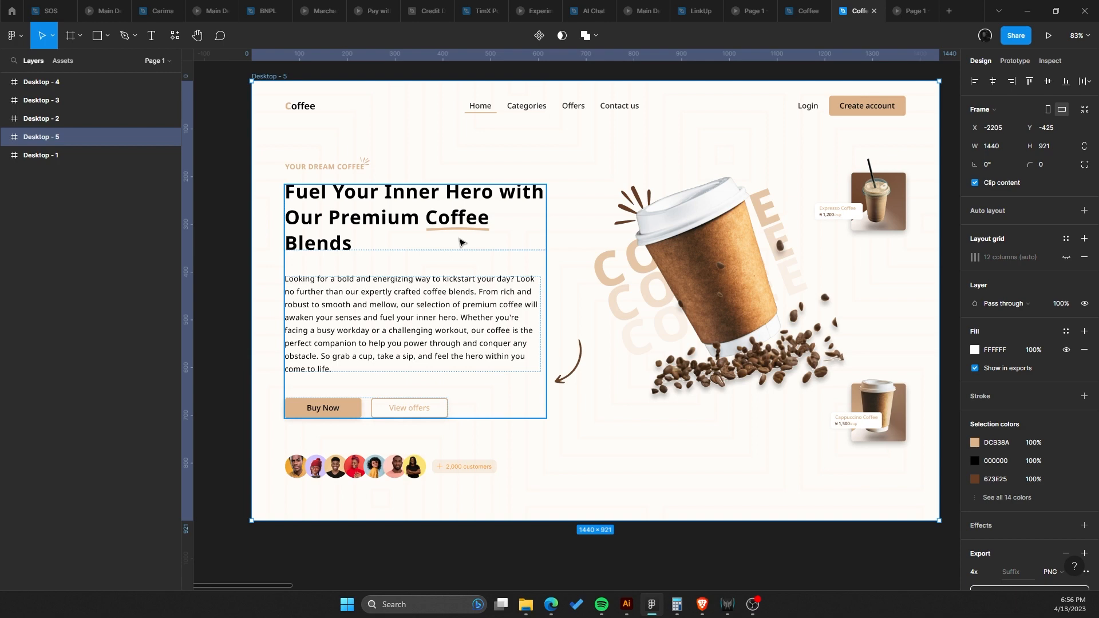
scroll(404, 239, down, 3)
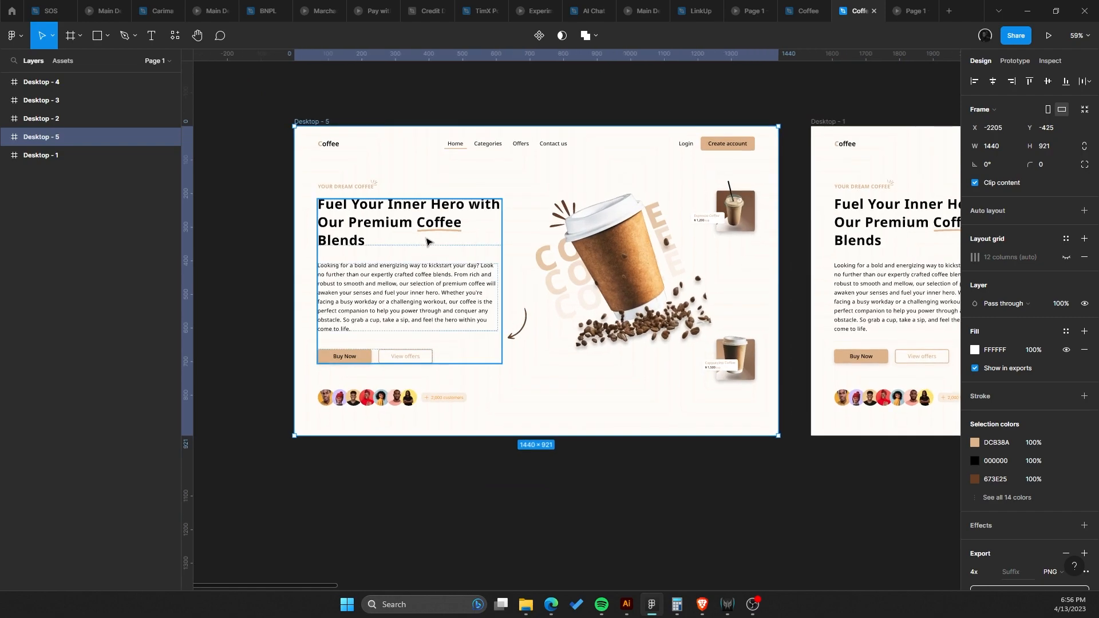
scroll(427, 242, up, 5)
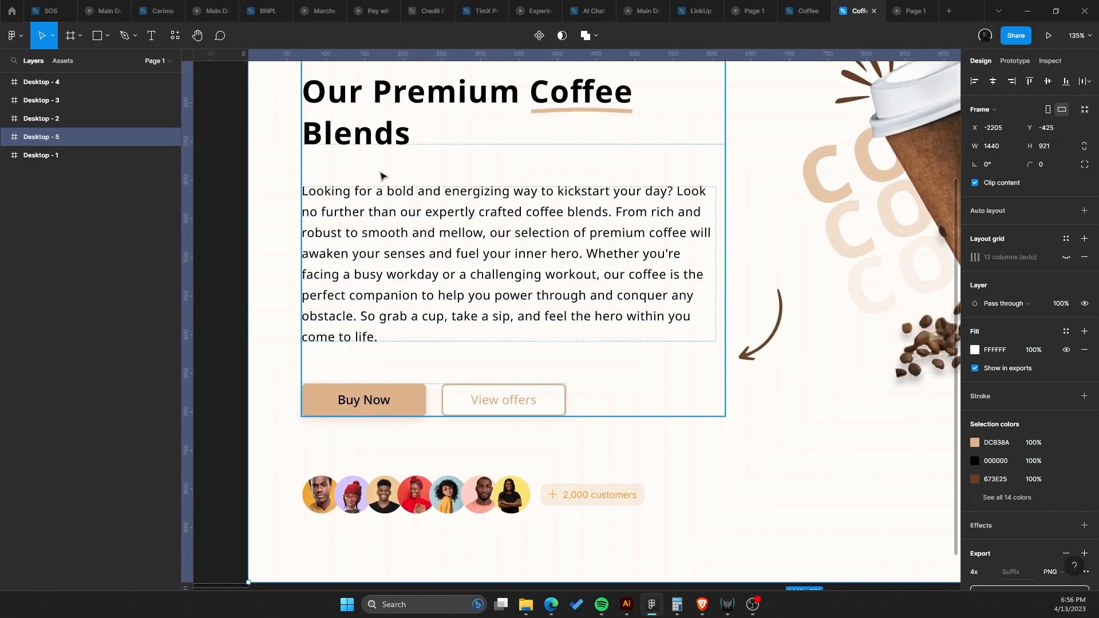
scroll(458, 286, down, 6)
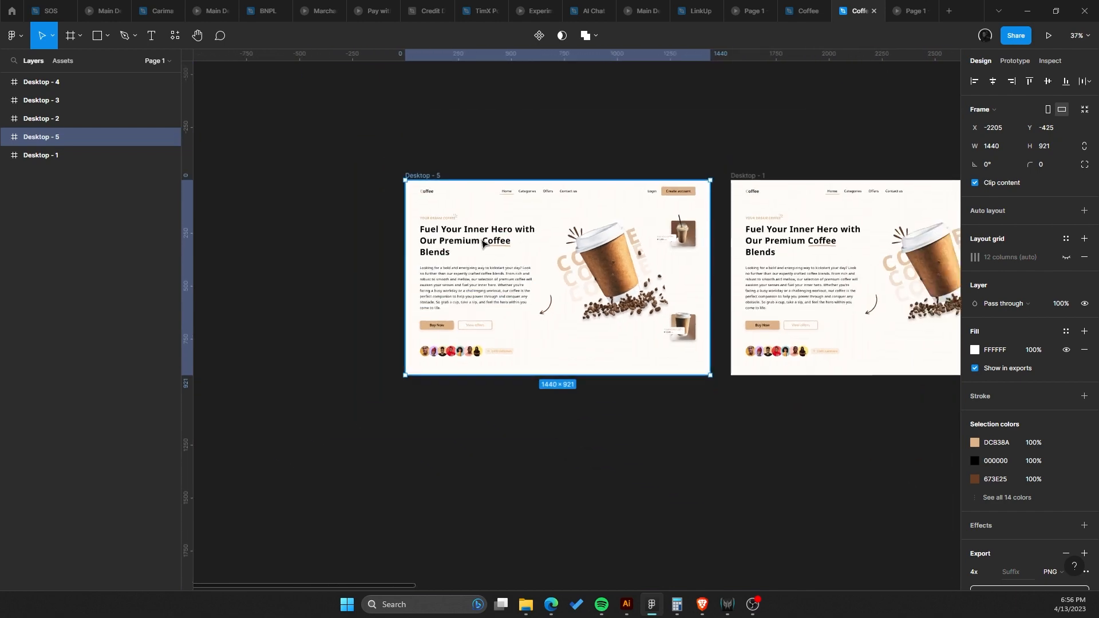
scroll(482, 243, up, 1)
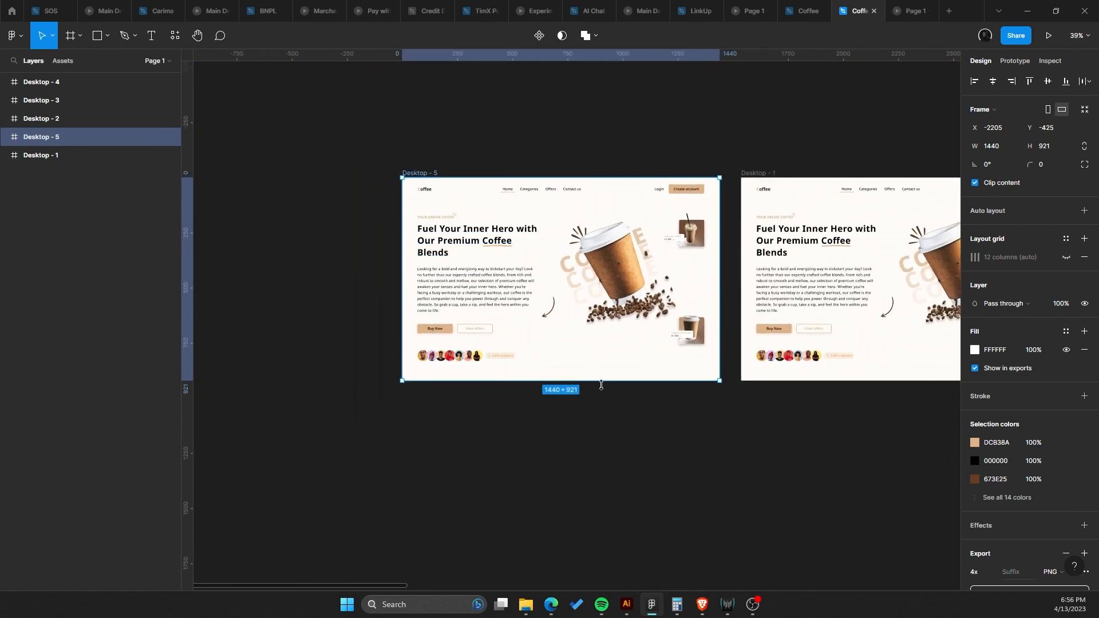
drag(608, 417, 627, 502)
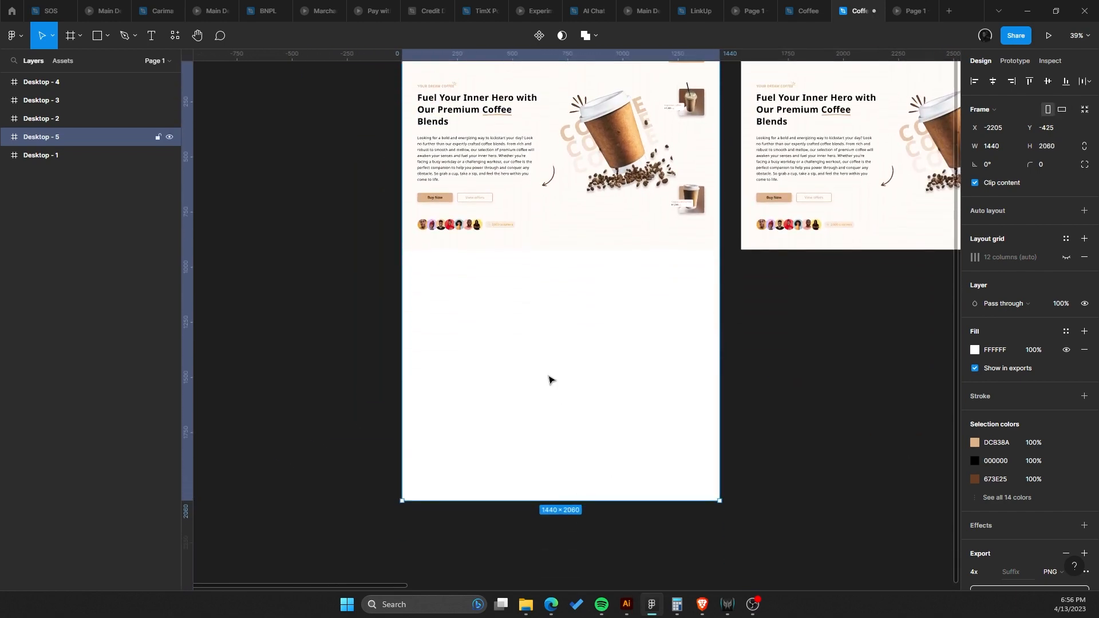
key(ctrl+z)
In Desktop - 5, delete the hero paragraph's text after 'fuel your inner hero.'.
scroll(478, 117, up, 3)
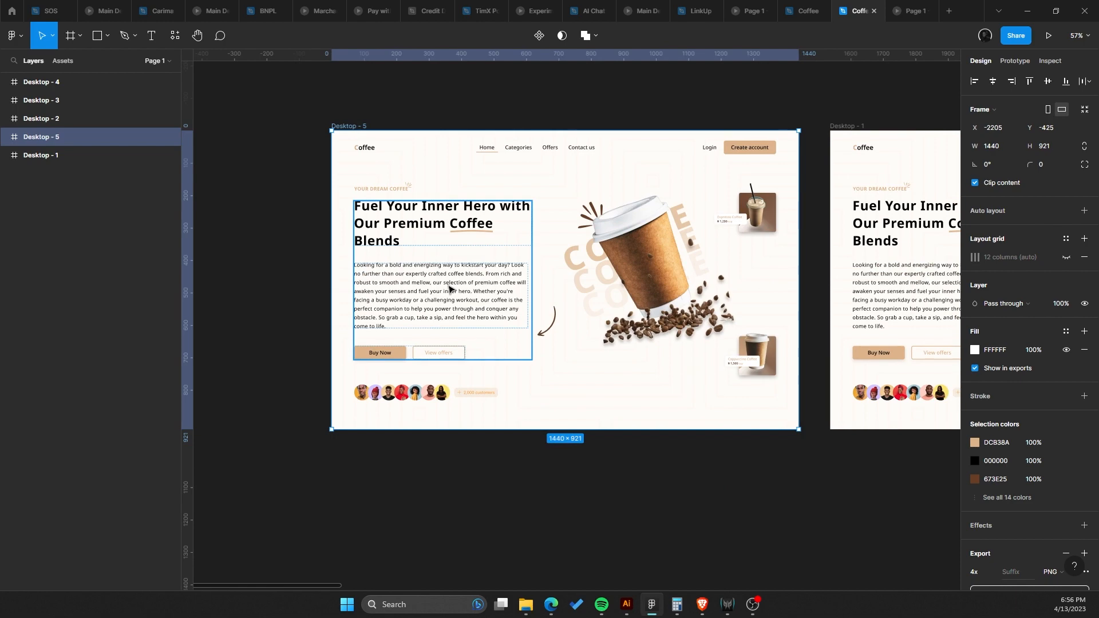
click(420, 247)
scroll(551, 192, down, 5)
drag(447, 243, 538, 209)
scroll(550, 192, up, 5)
double_click(499, 232)
key(Return)
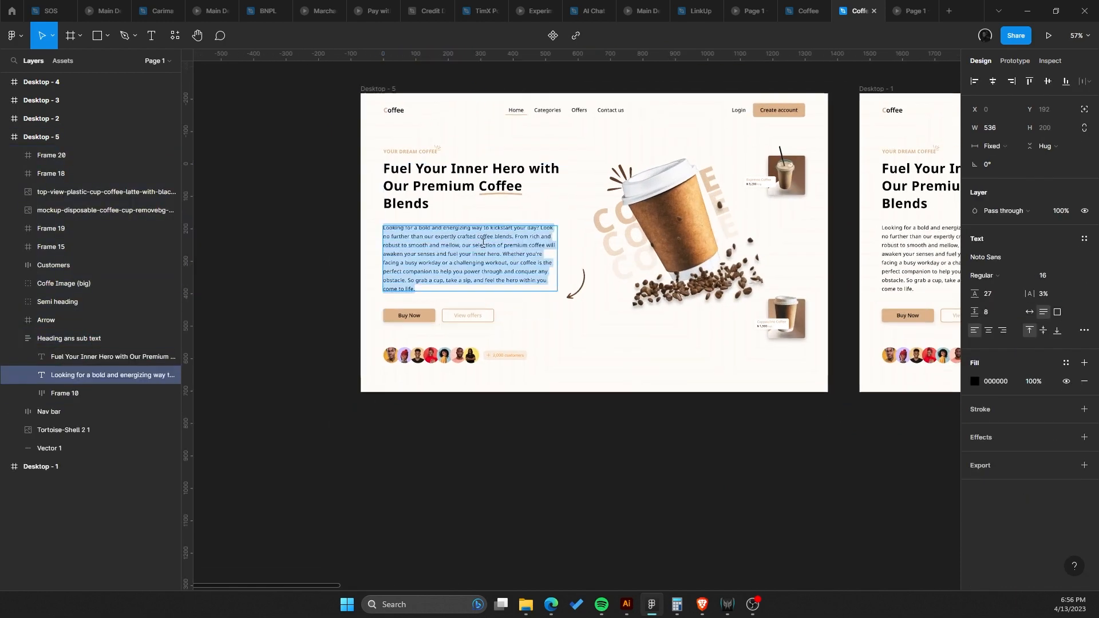
scroll(500, 241, up, 5)
click(503, 253)
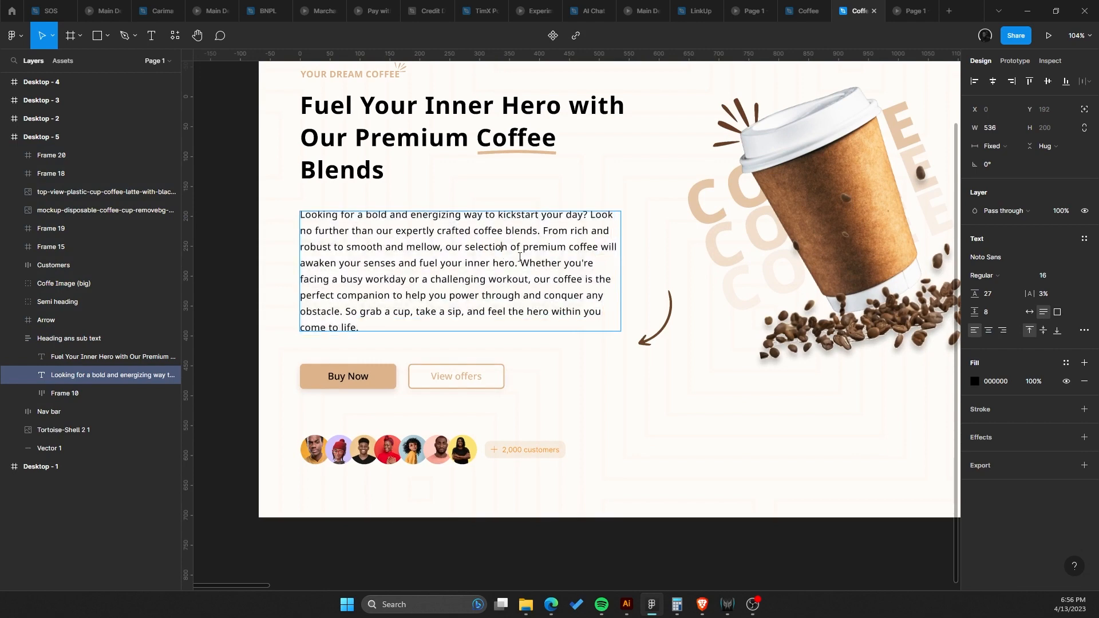
drag(519, 257, 636, 394)
key(BackSpace)
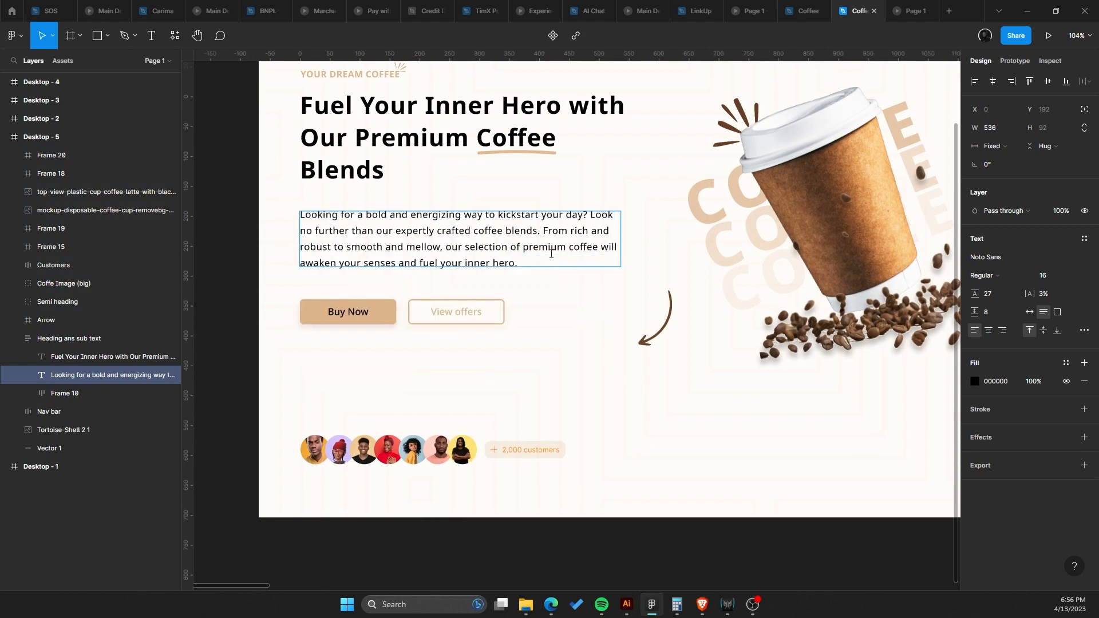
Delete the paragraph's text after 'crafted coffee blends.' and undo that deletion.
drag(550, 237, 616, 296)
key(BackSpace)
scroll(593, 322, up, 2)
scroll(593, 322, left, 1)
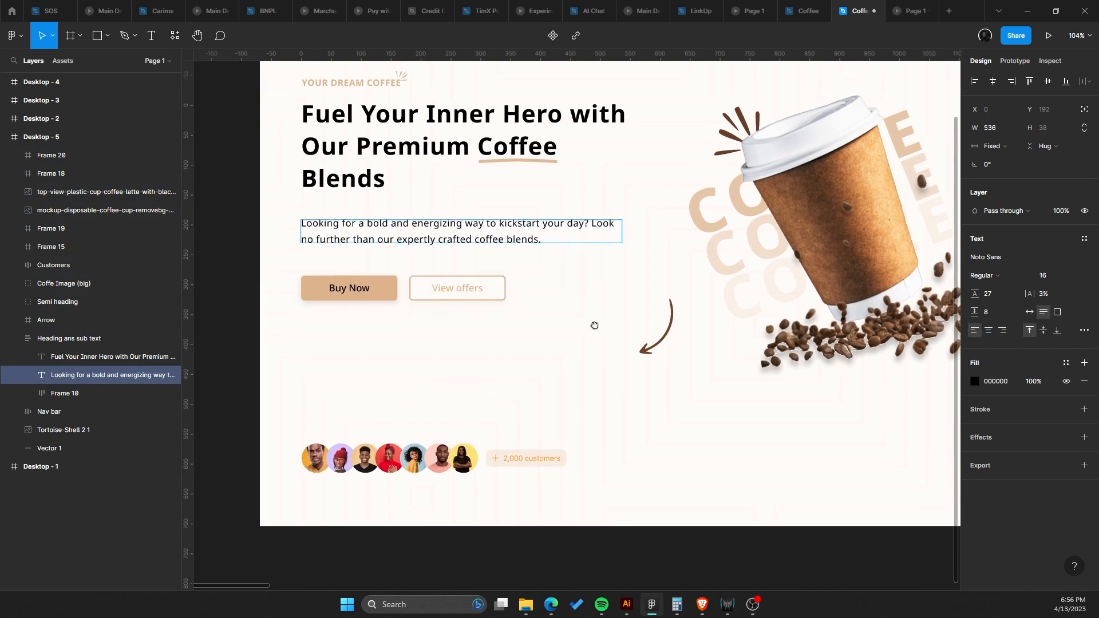
key(ctrl+z)
Shorten the hero paragraph so it ends with 'robust to smooth and mellow, our selection.'.
click(578, 309)
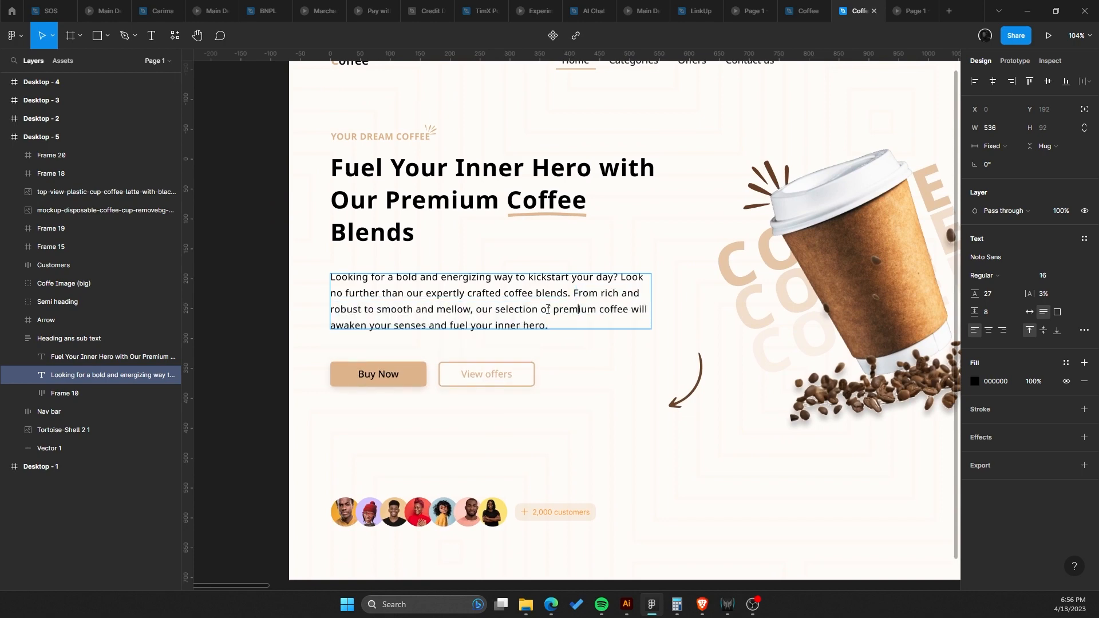
drag(543, 309, 589, 328)
key(BackSpace)
key(BackSpace)
key(BackSpace)
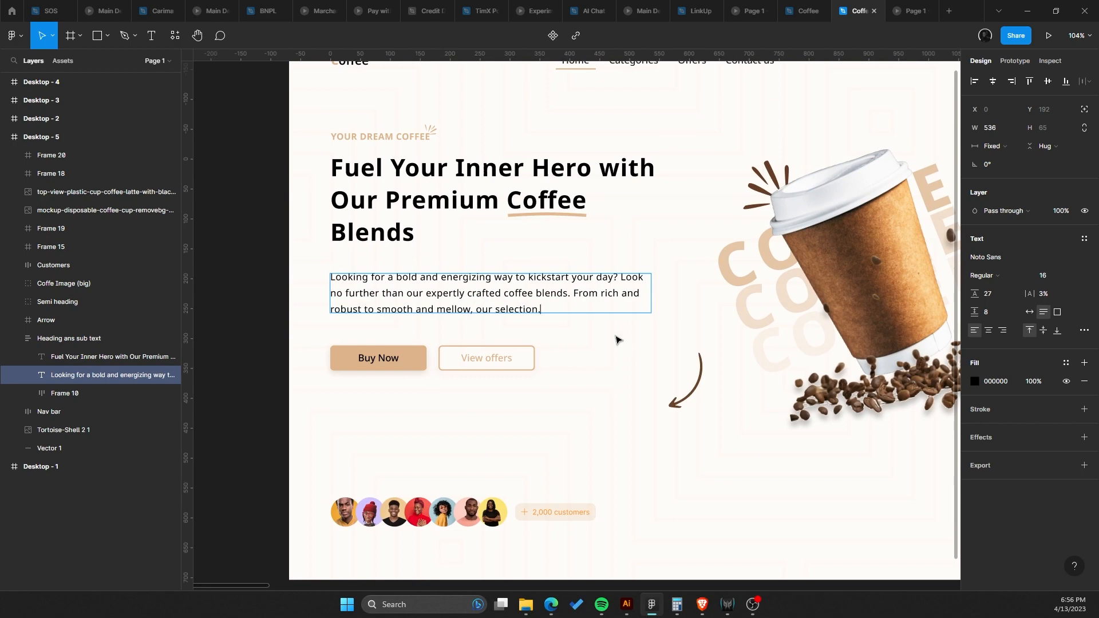
key(Escape)
Inspect the hero heading text layer in Desktop - 5.
scroll(508, 360, up, 2)
scroll(514, 355, left, 1)
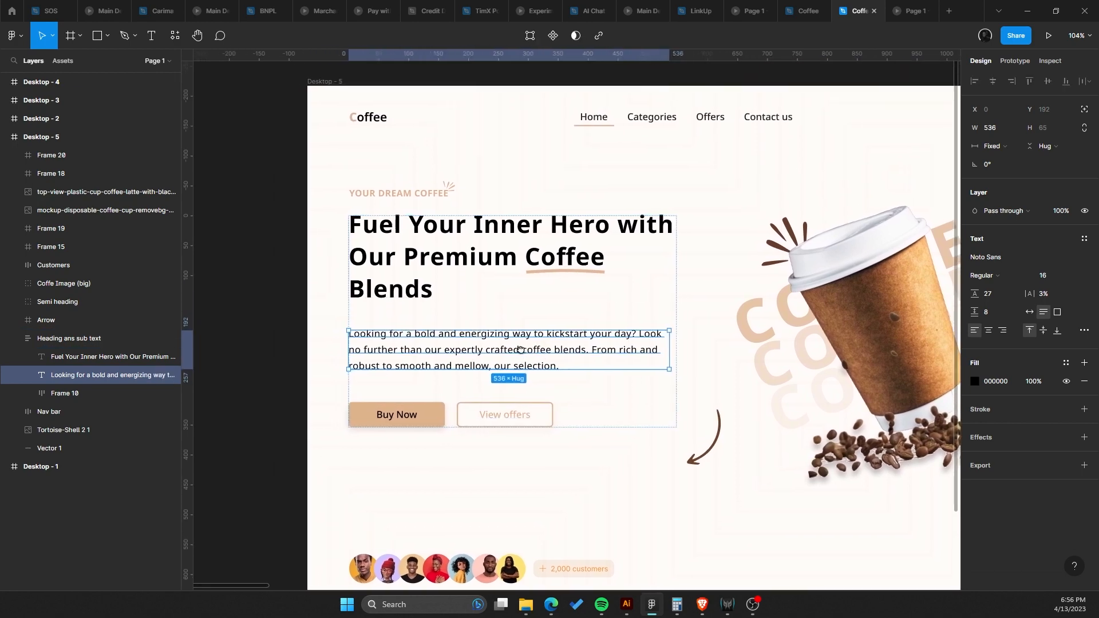
double_click(486, 246)
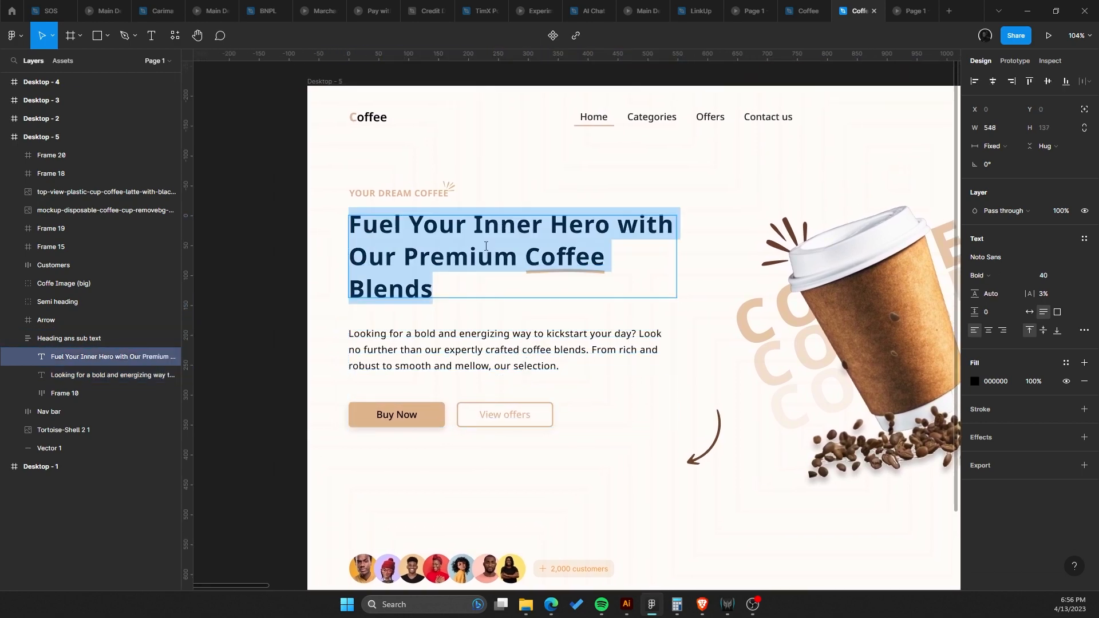
key(Escape)
scroll(593, 319, down, 5)
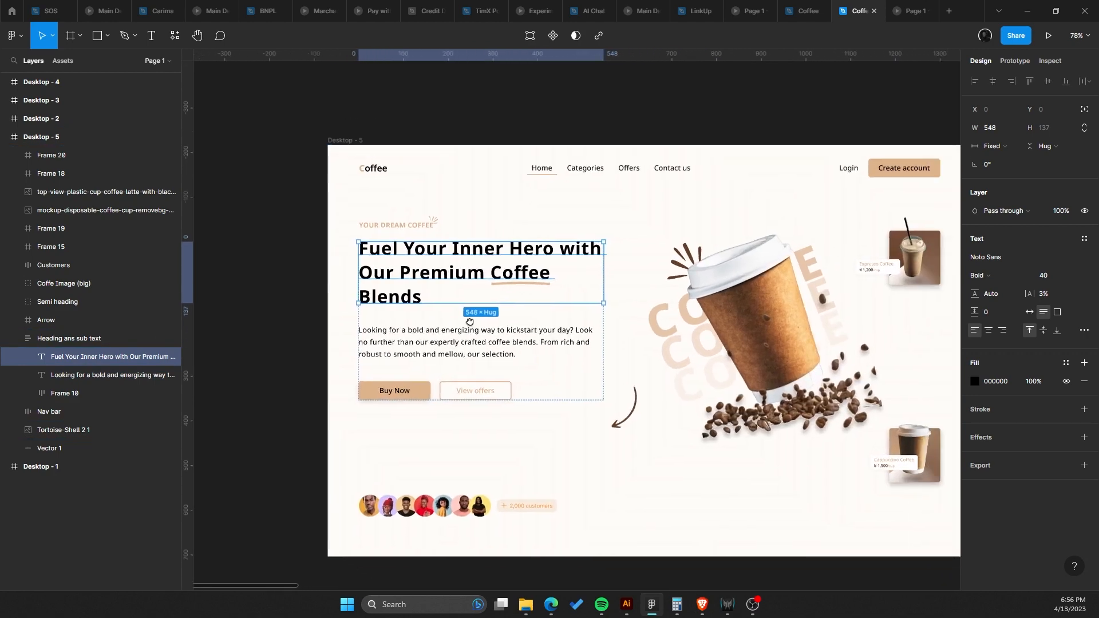
scroll(464, 316, up, 1)
Switch back to the browser window showing the Twitter thread.
mouse_move(553, 608)
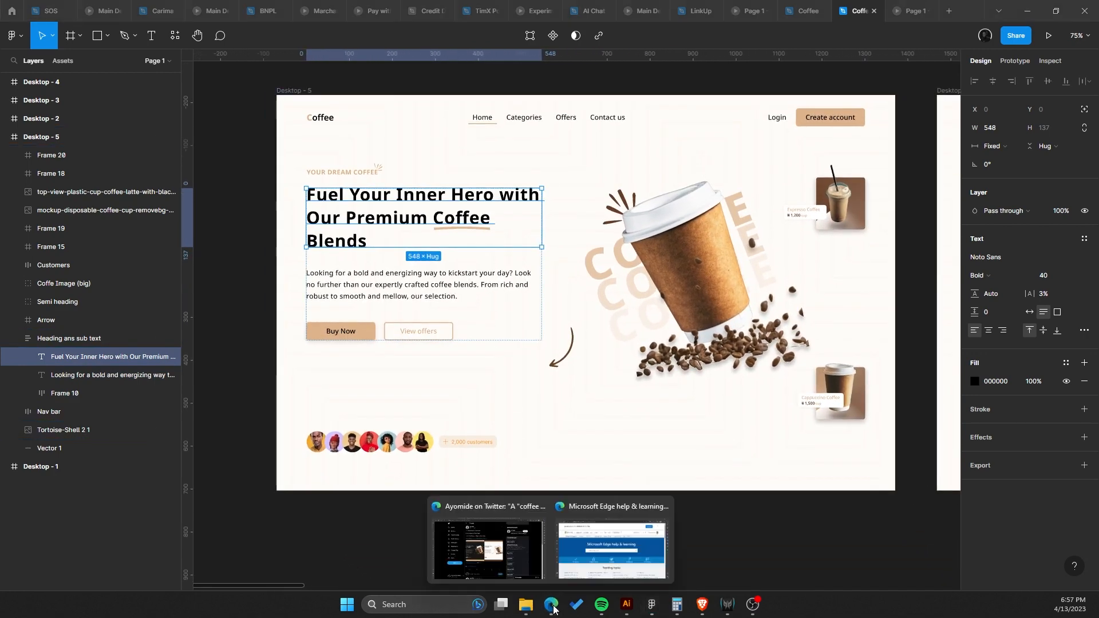
click(520, 568)
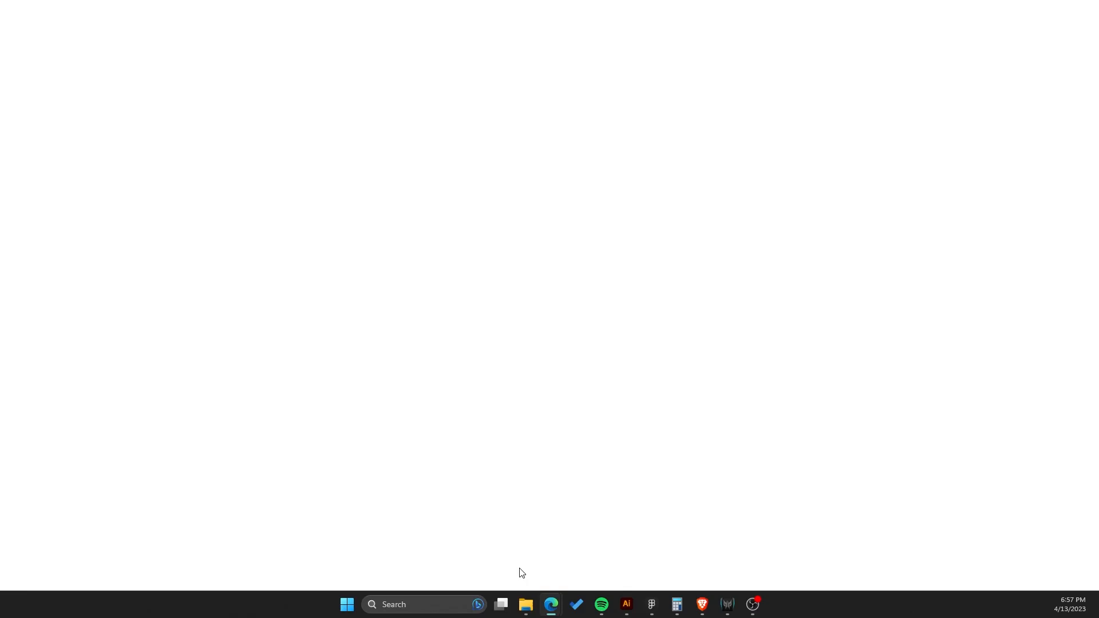
Search the web for 'coffee image hd' and open a coffee beans photo from the image results.
text(coo)
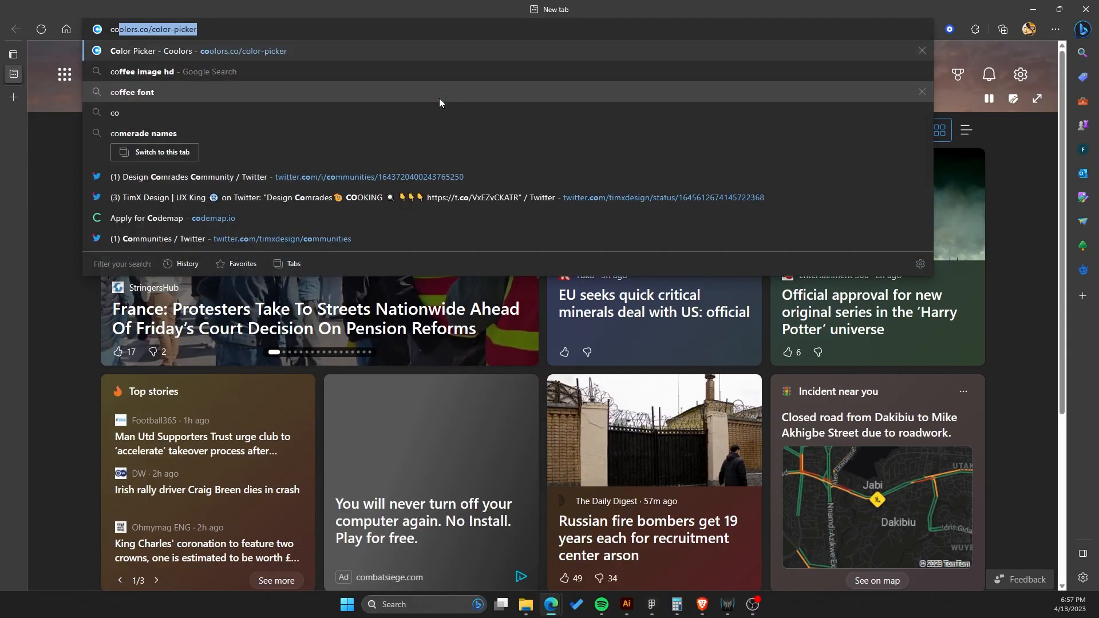
key(BackSpace)
key(BackSpace)
text(ffee image hd)
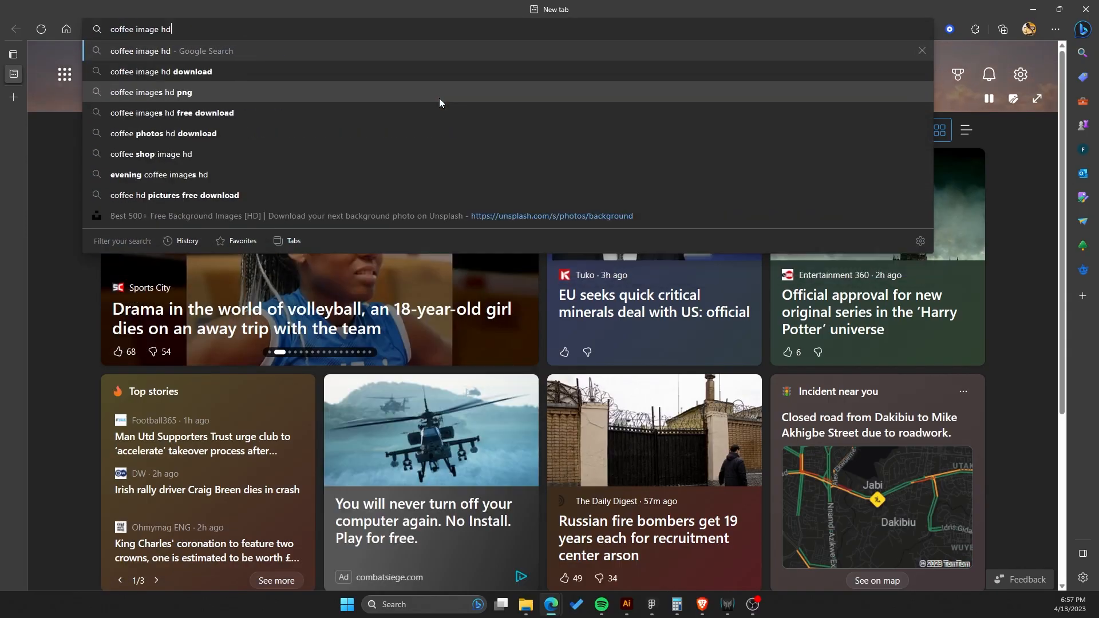
key(Return)
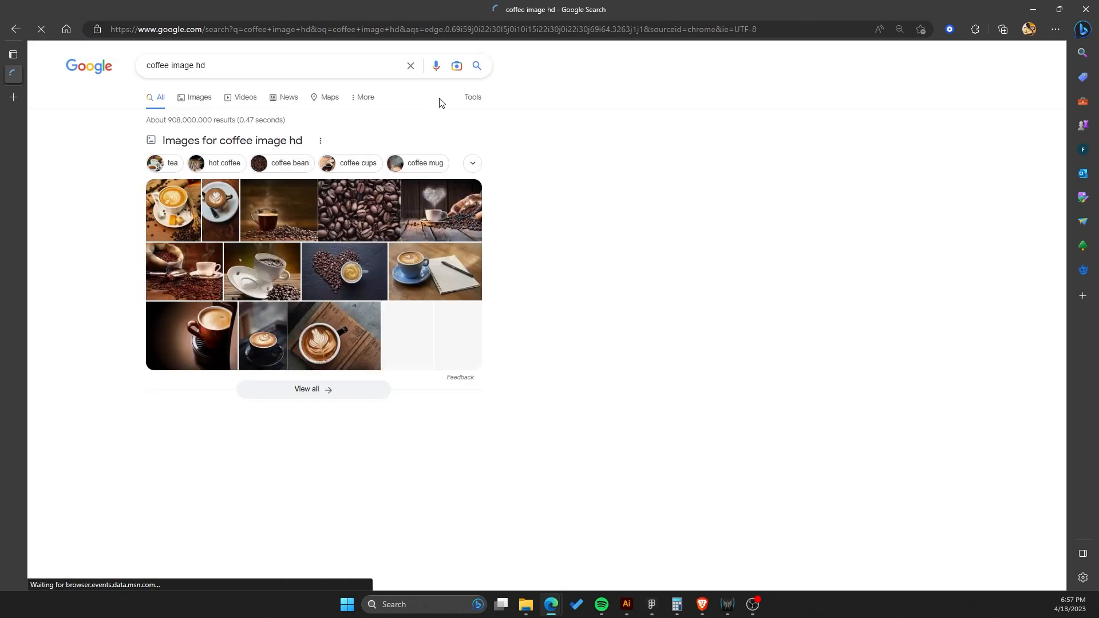
click(182, 100)
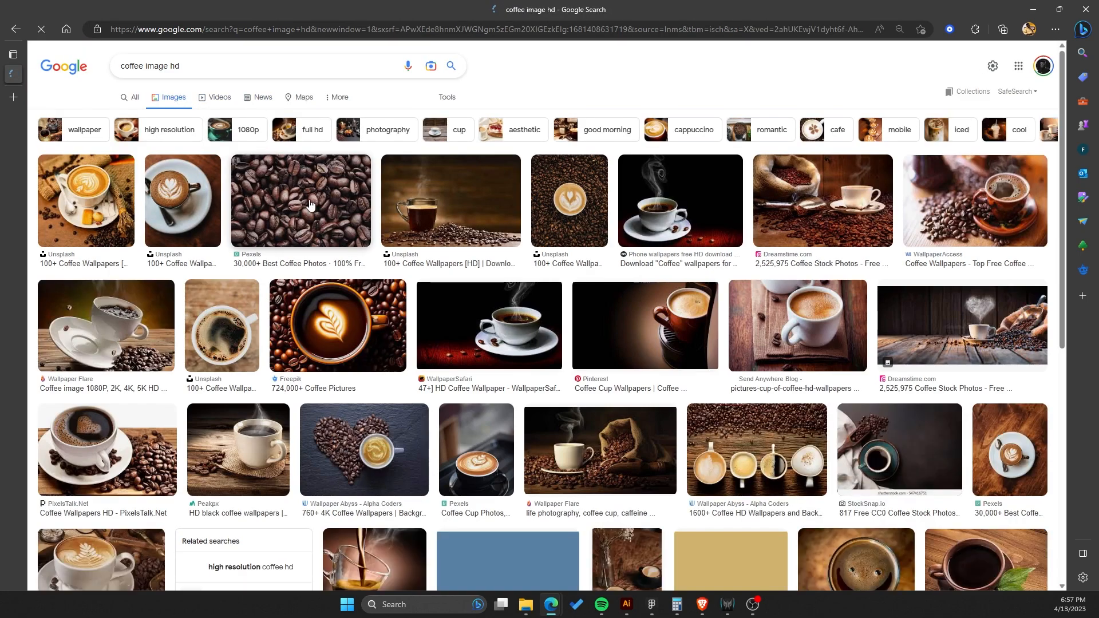
click(271, 205)
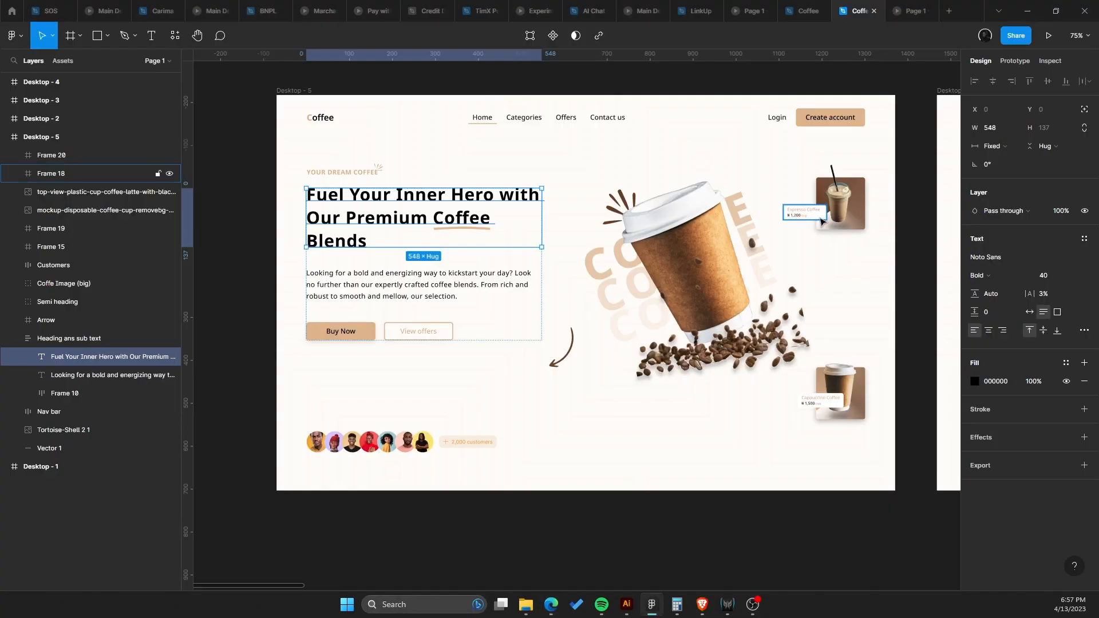
scroll(905, 216, up, 3)
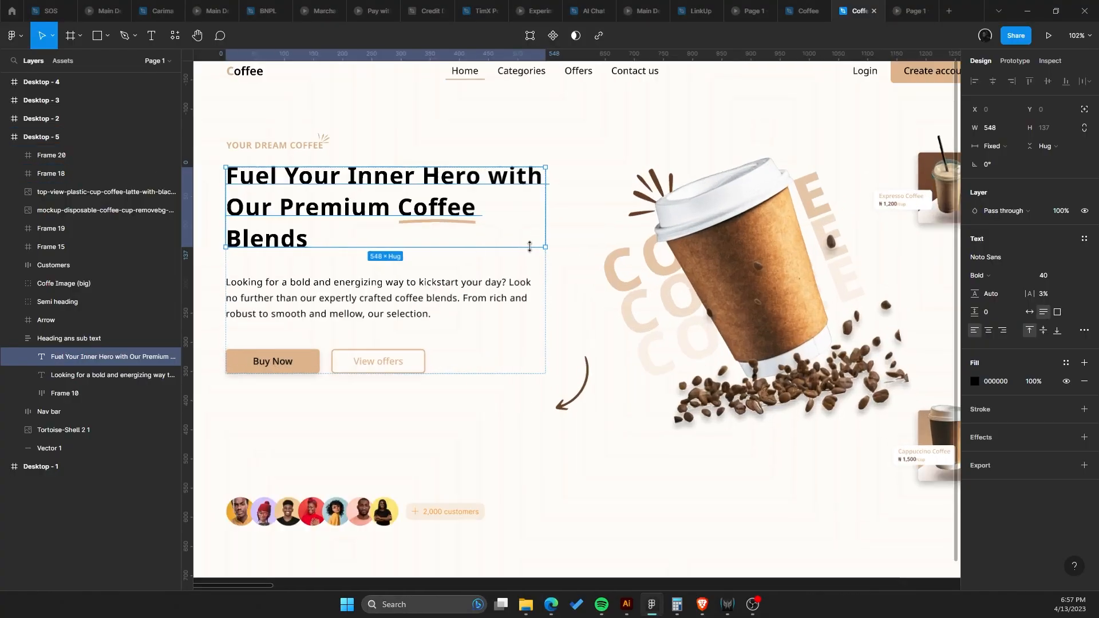
Check the heading's font, then search the web for 'rounded font' and open the 1001 Fonts rounded fonts page.
click(986, 257)
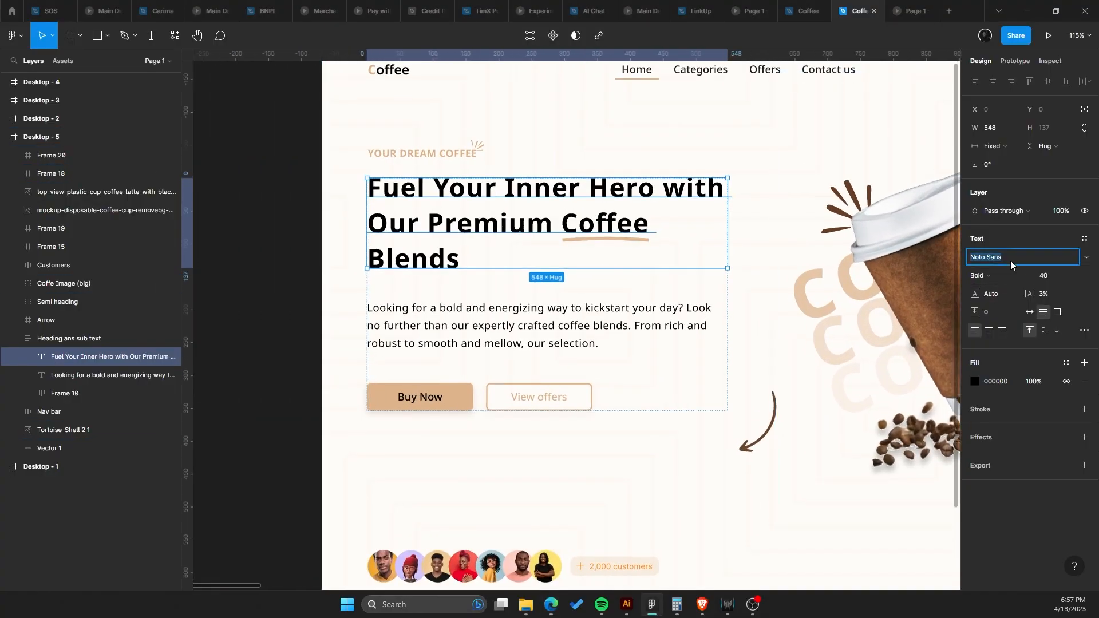
key(alt+Tab)
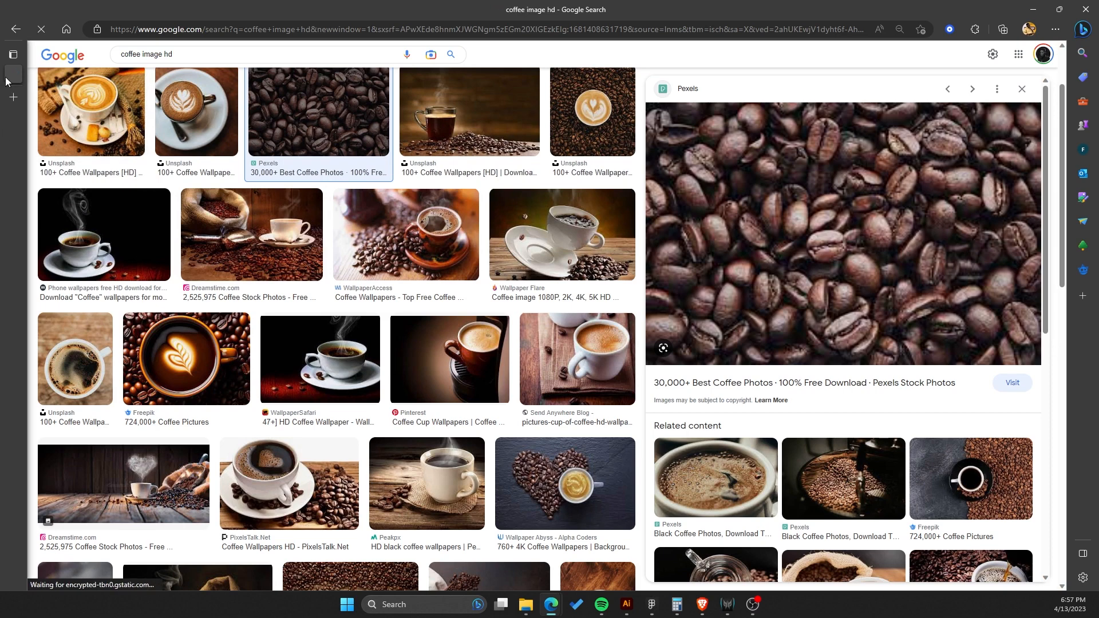
click(9, 97)
text(rounder)
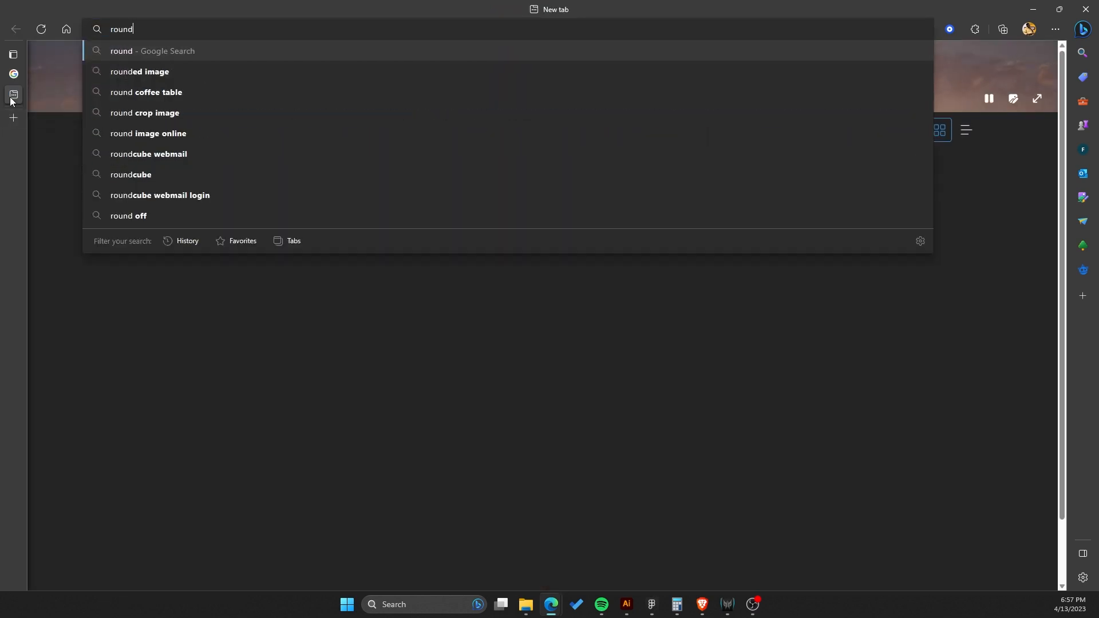
key(BackSpace)
text(d font)
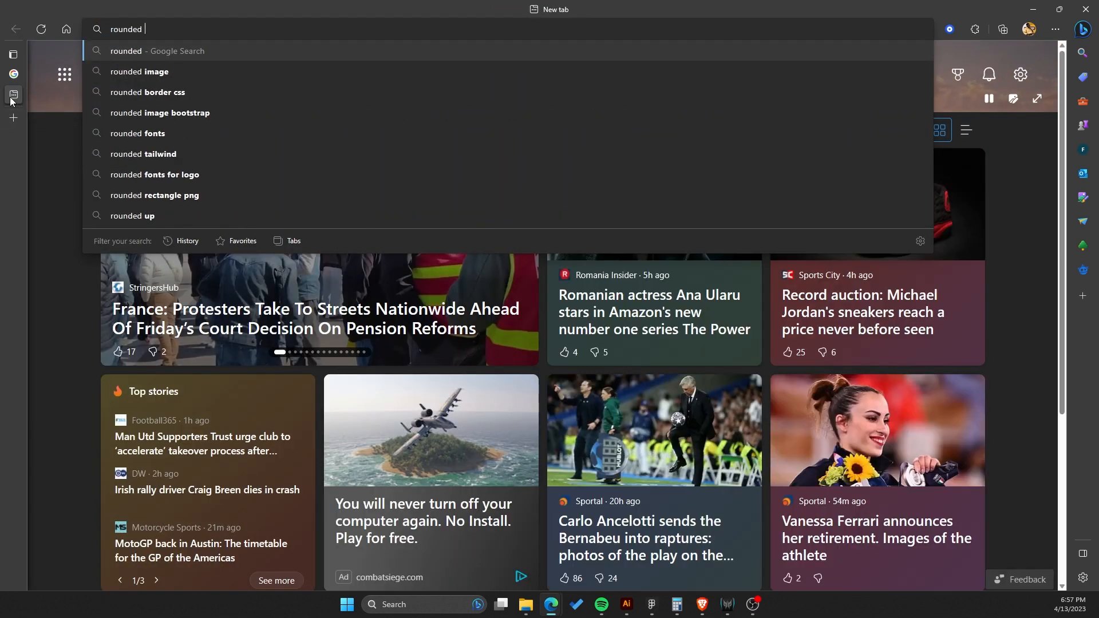
key(Return)
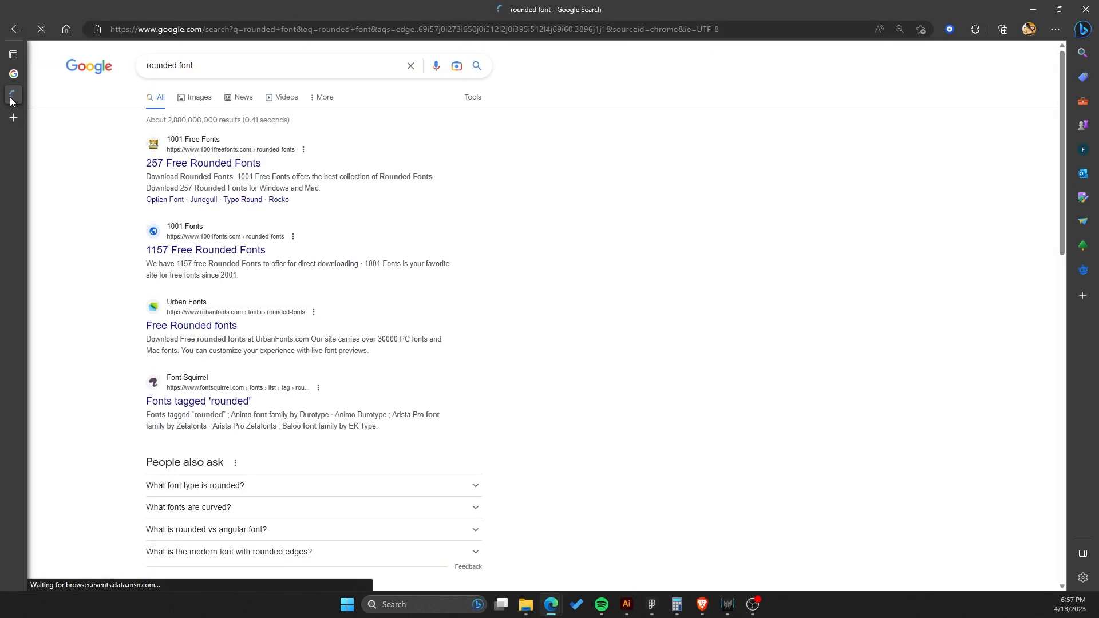
click(235, 251)
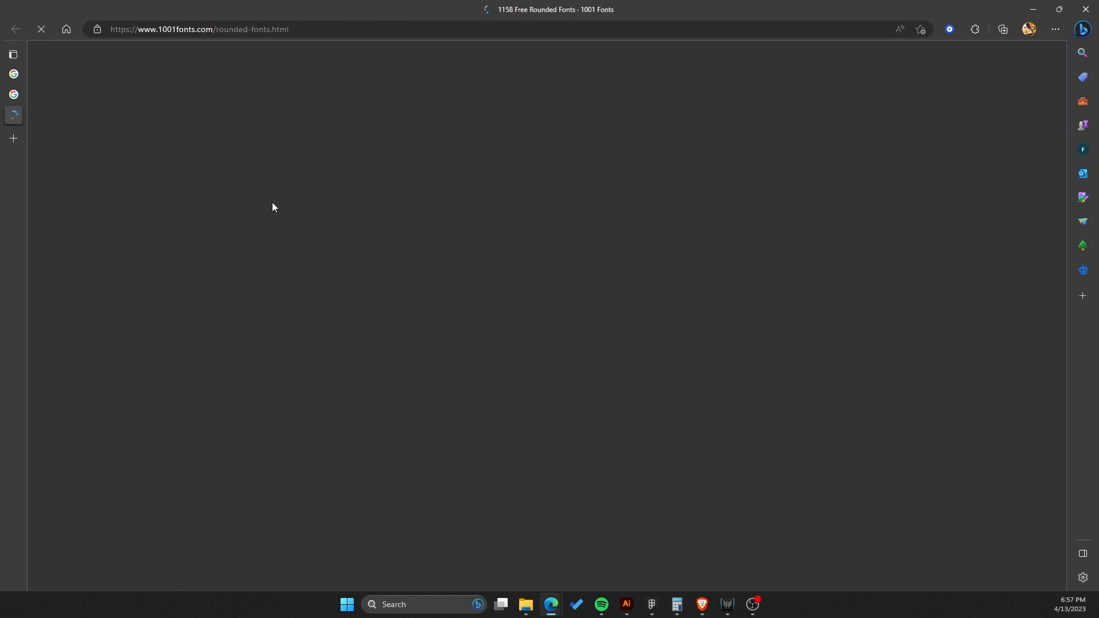
Browse the rounded fonts list on 1001 Fonts while switching back and forth to the design.
key(alt+Tab)
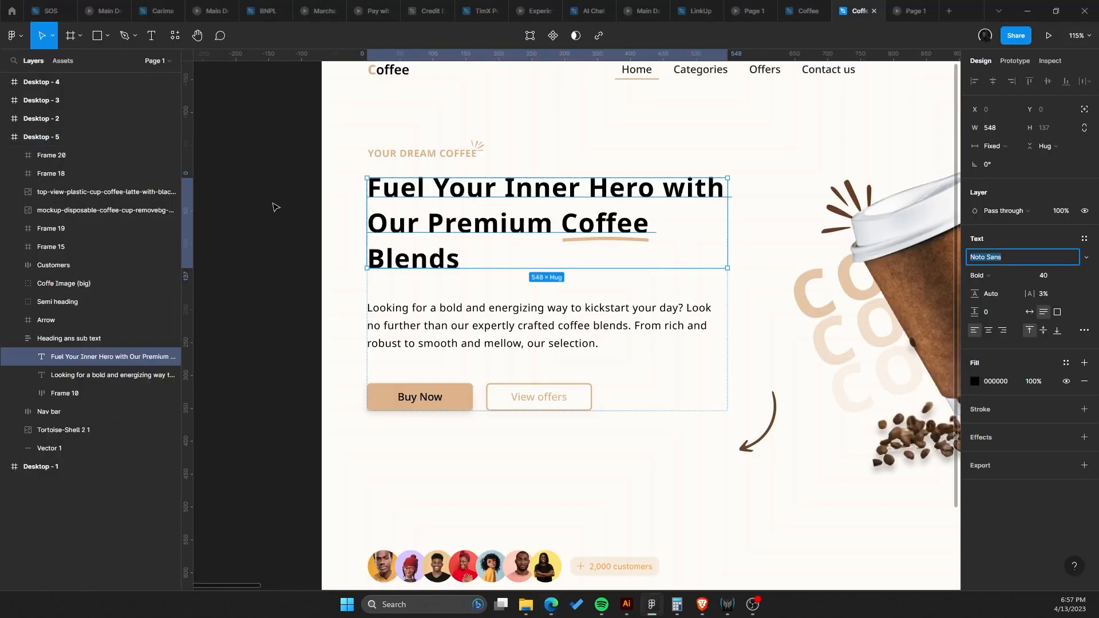
key(alt+Tab)
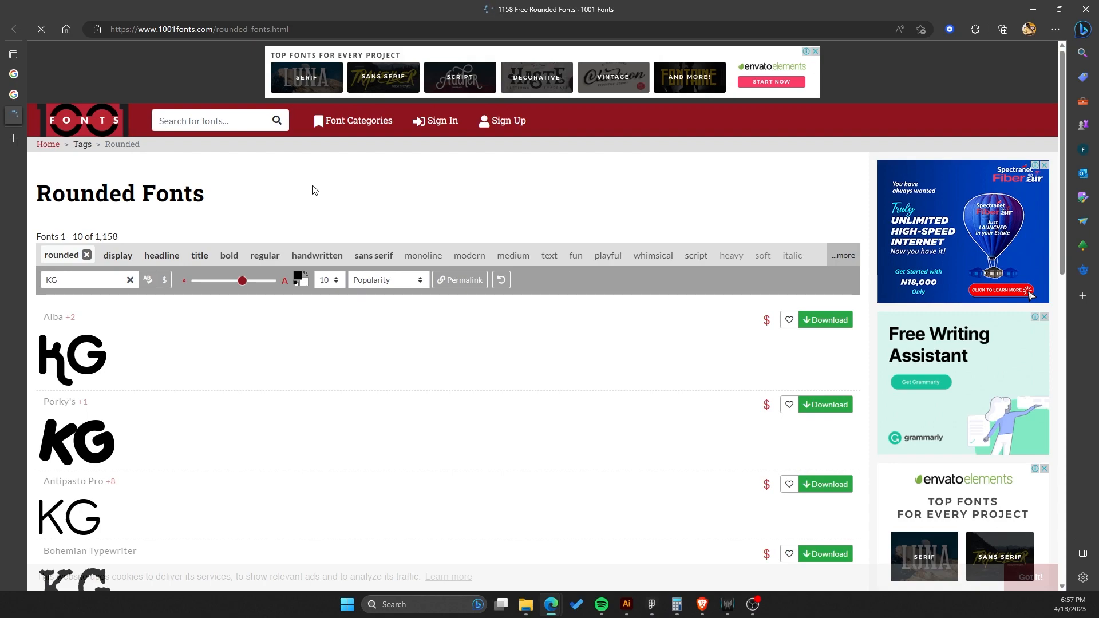
scroll(312, 190, down, 12)
scroll(267, 214, up, 5)
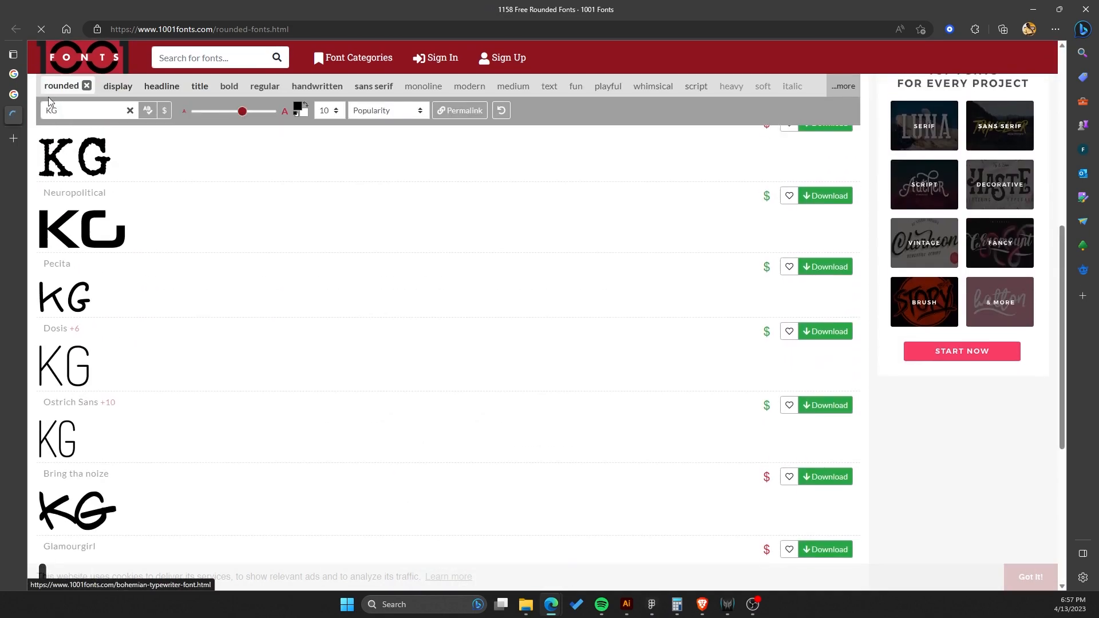
click(14, 94)
key(alt+Tab)
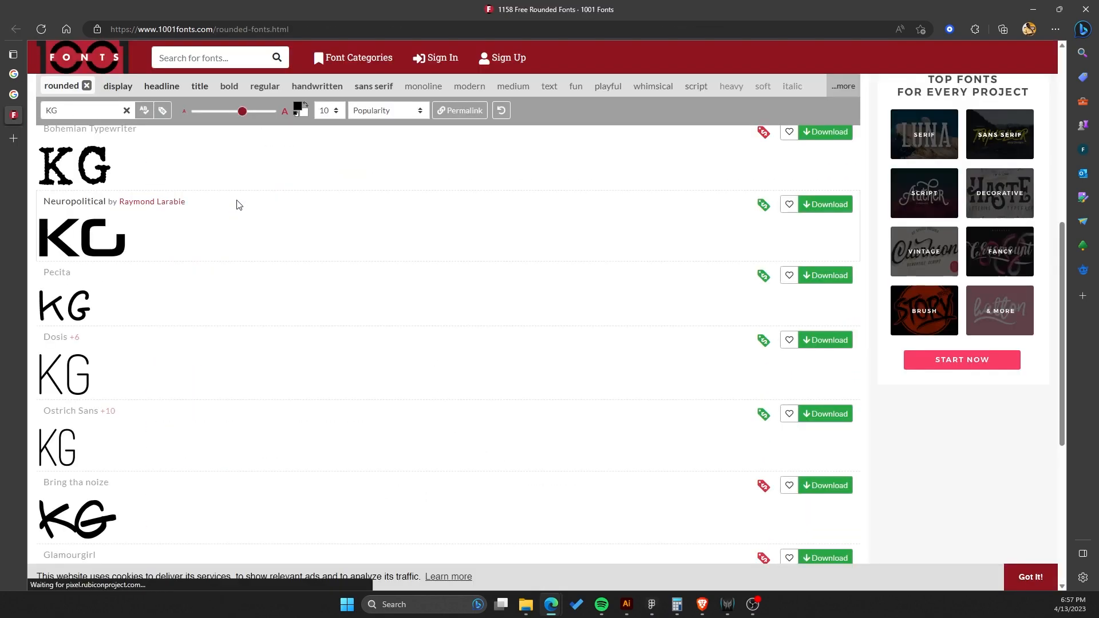
key(alt+Tab)
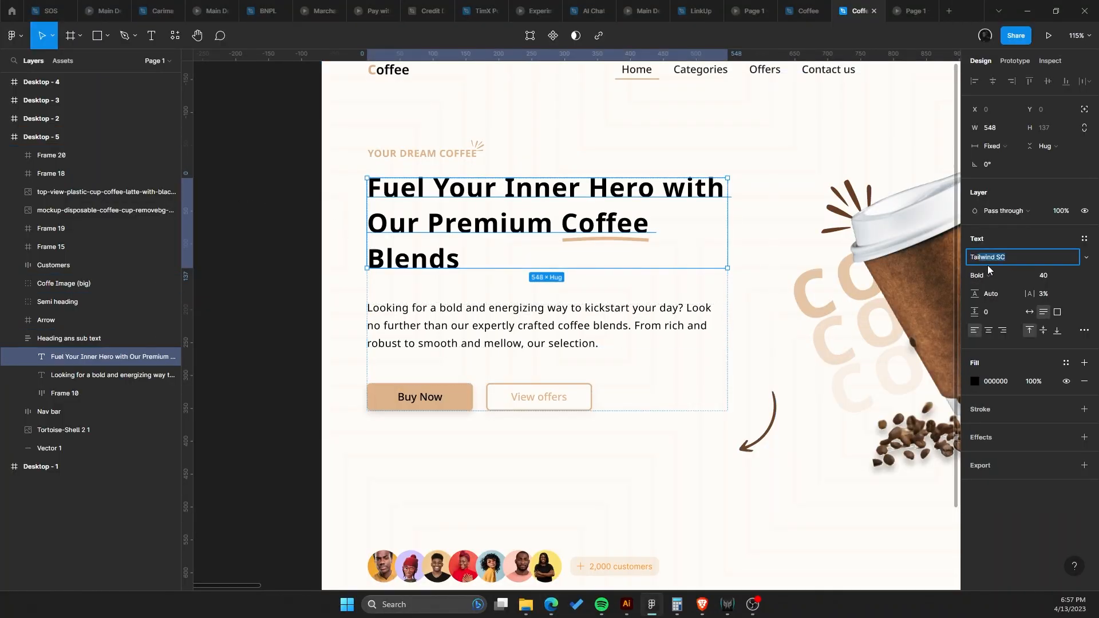
Change the hero heading's font to Tailwind SC.
text(Tailw)
key(Return)
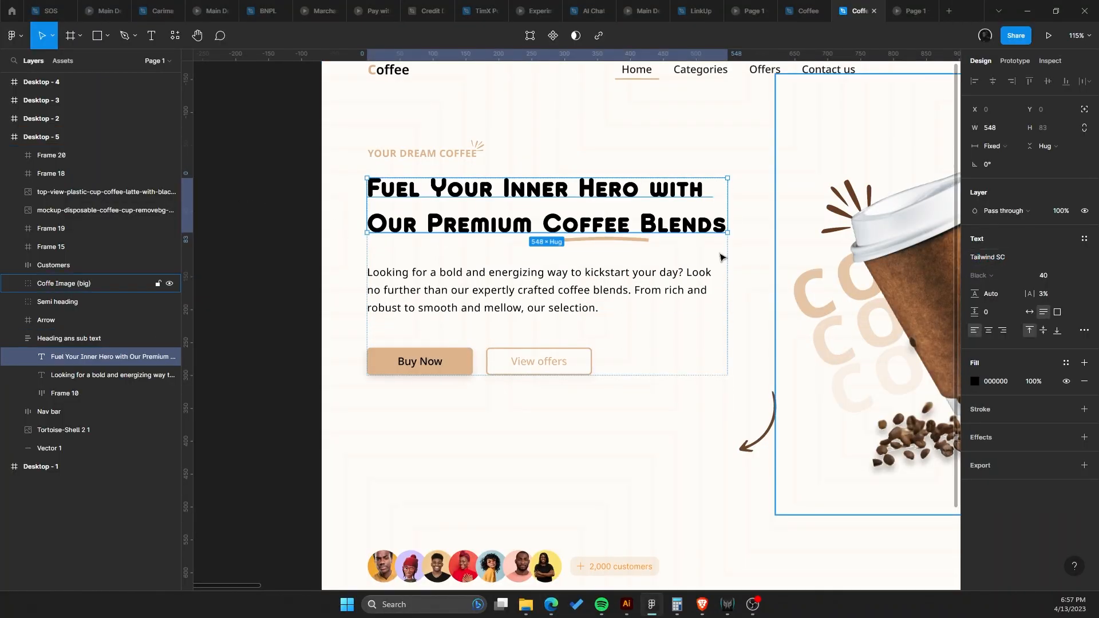
scroll(474, 213, up, 4)
drag(501, 169, 506, 160)
drag(606, 152, 644, 140)
drag(697, 171, 646, 191)
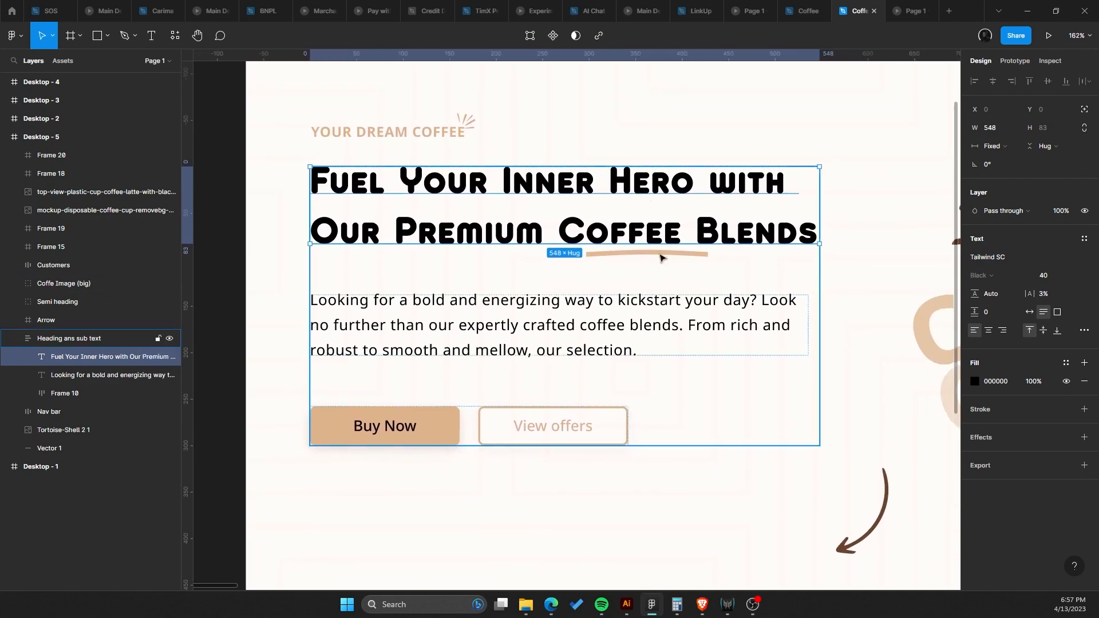
key(Escape)
Zoom in and pan to inspect the restyled heading and the surrounding hero layout.
click(661, 230)
scroll(661, 229, up, 10)
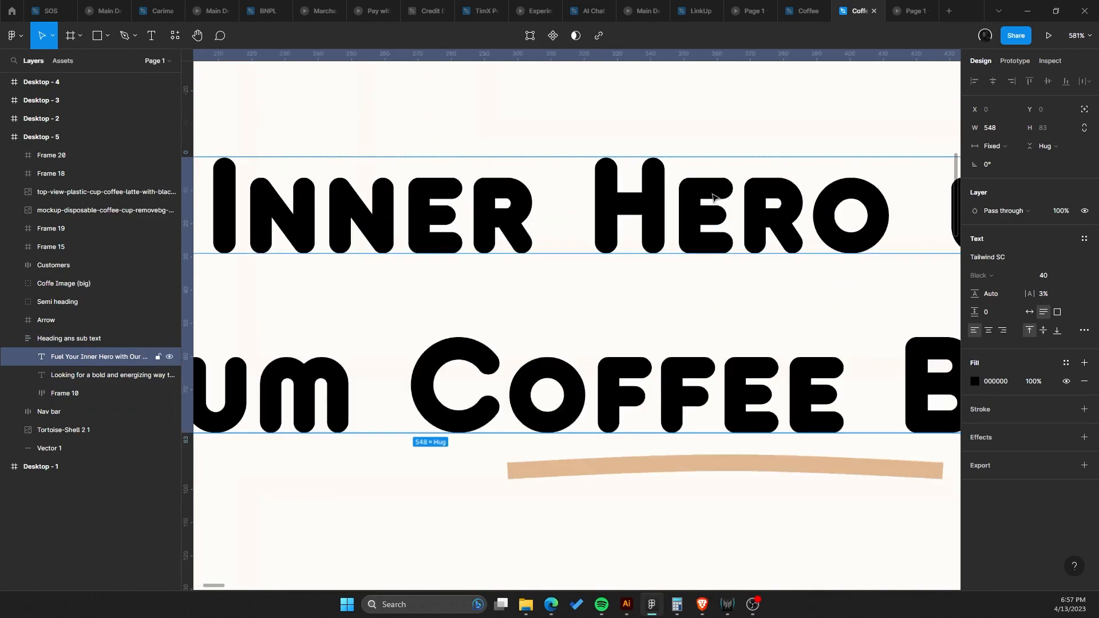
scroll(669, 189, down, 10)
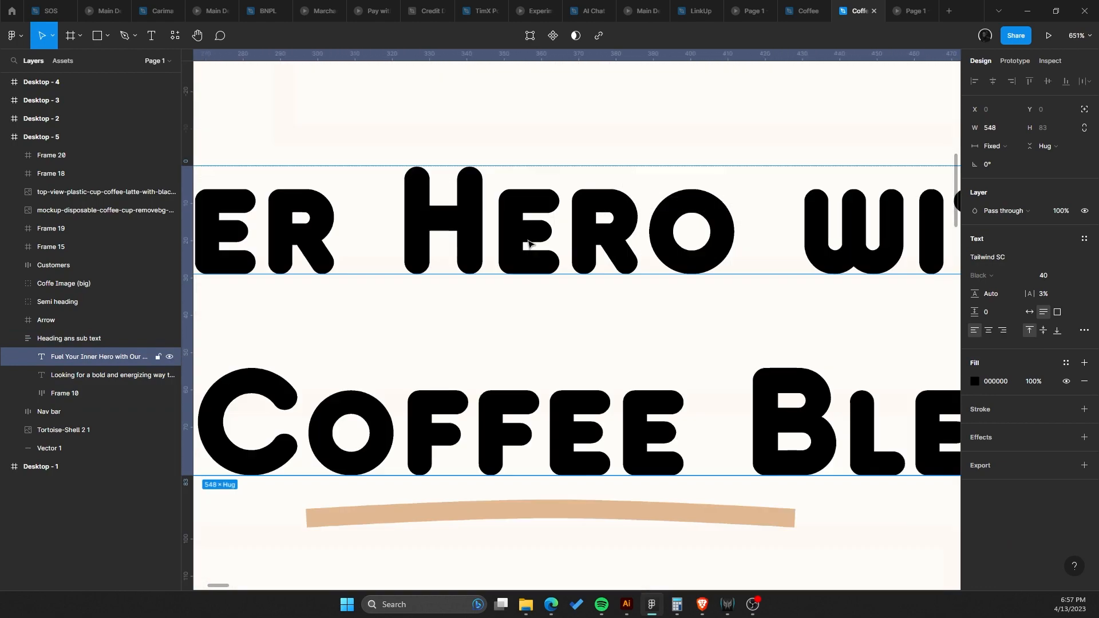
drag(575, 257, 596, 197)
scroll(596, 197, up, 1)
scroll(540, 229, up, 3)
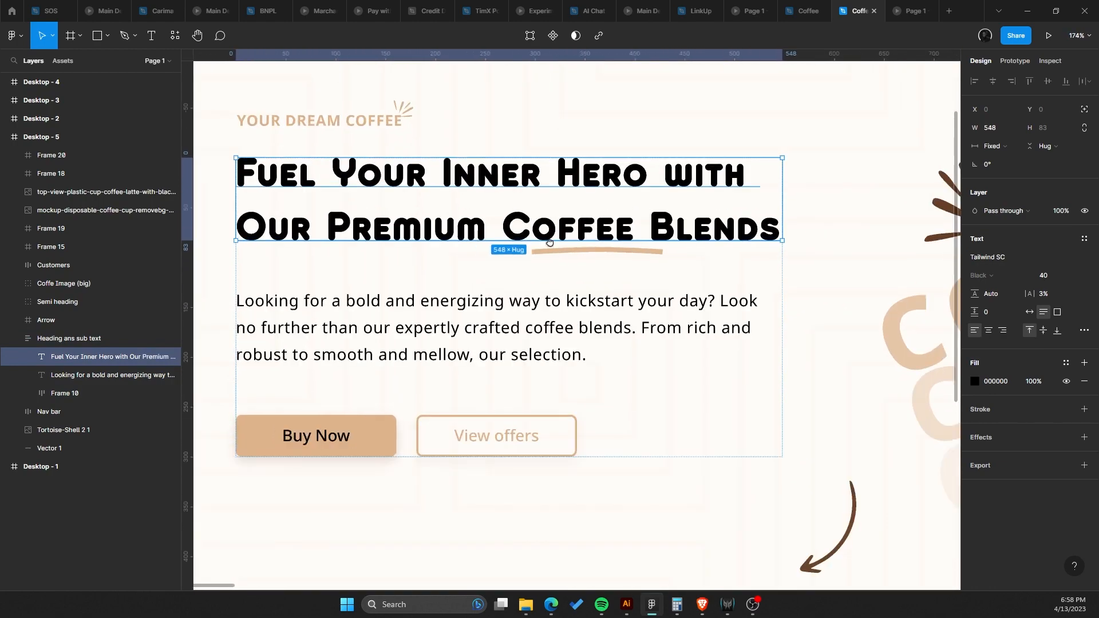
scroll(601, 251, down, 3)
drag(632, 269, 559, 189)
drag(685, 311, 345, 295)
scroll(474, 314, up, 4)
scroll(598, 364, down, 5)
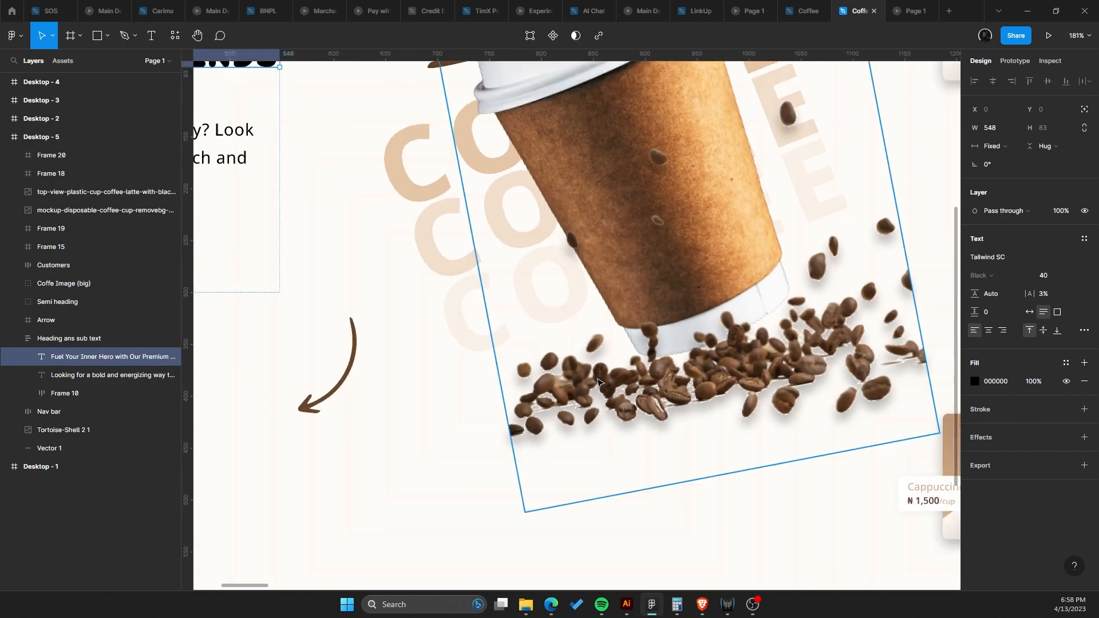
drag(640, 407, 950, 497)
scroll(554, 346, up, 3)
scroll(553, 344, up, 1)
drag(552, 343, 494, 306)
scroll(749, 286, down, 4)
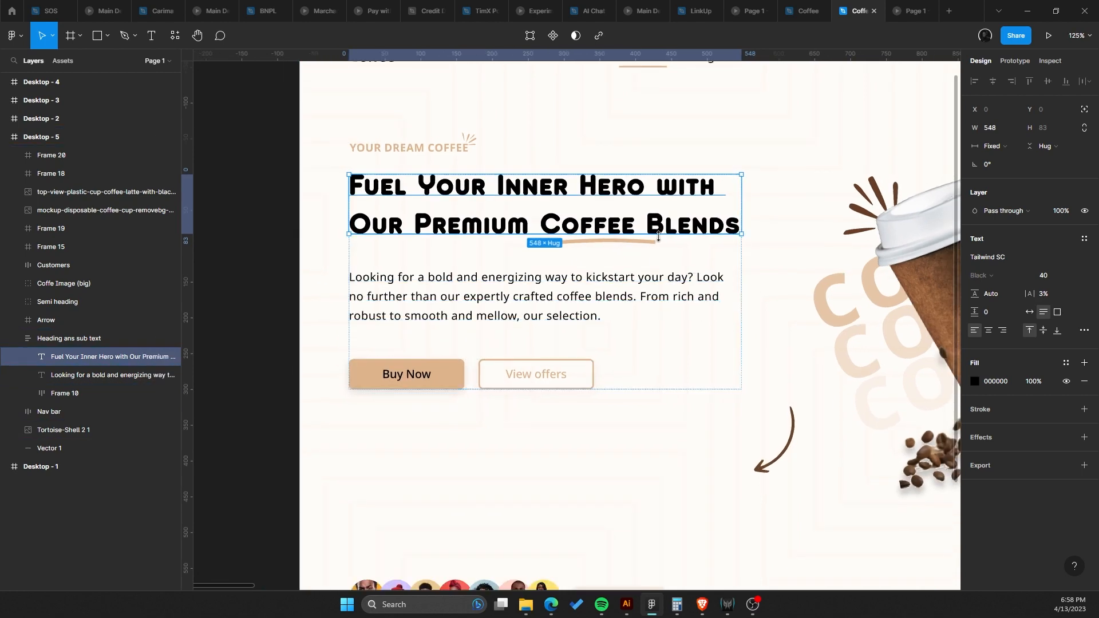
key(Escape)
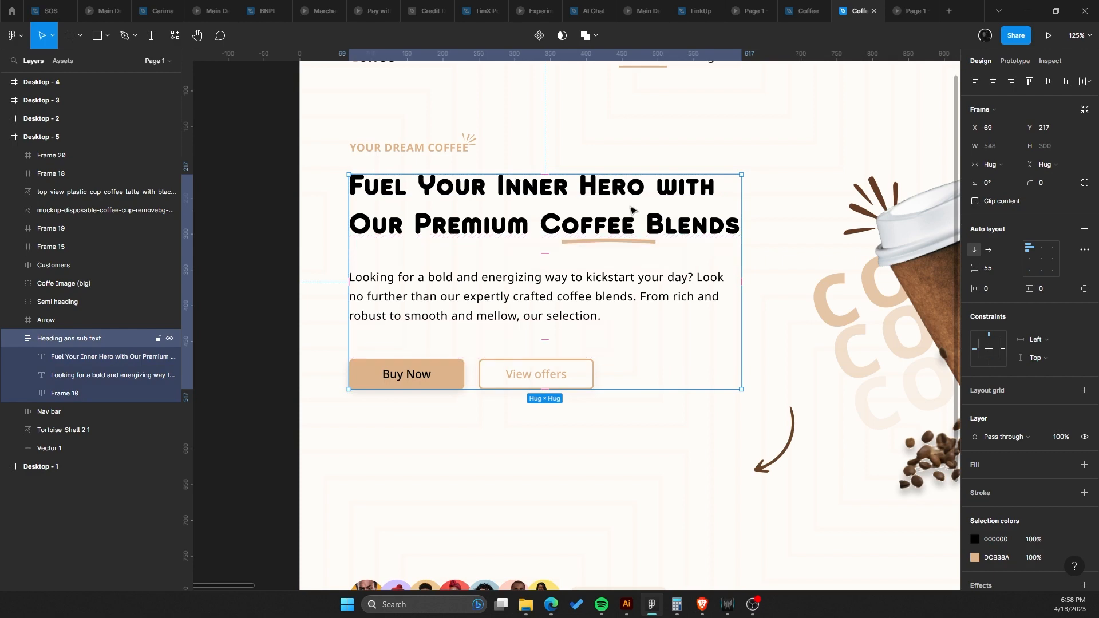
Set the hero heading's font size to 64 and its line height to 92.3%.
click(632, 210)
click(1064, 276)
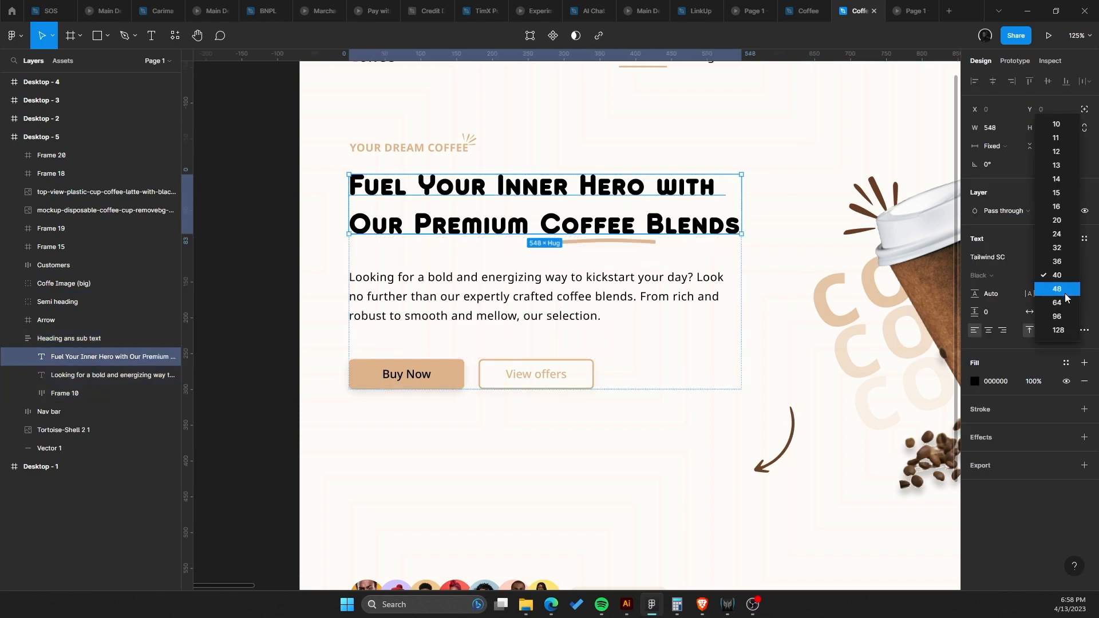
click(1063, 303)
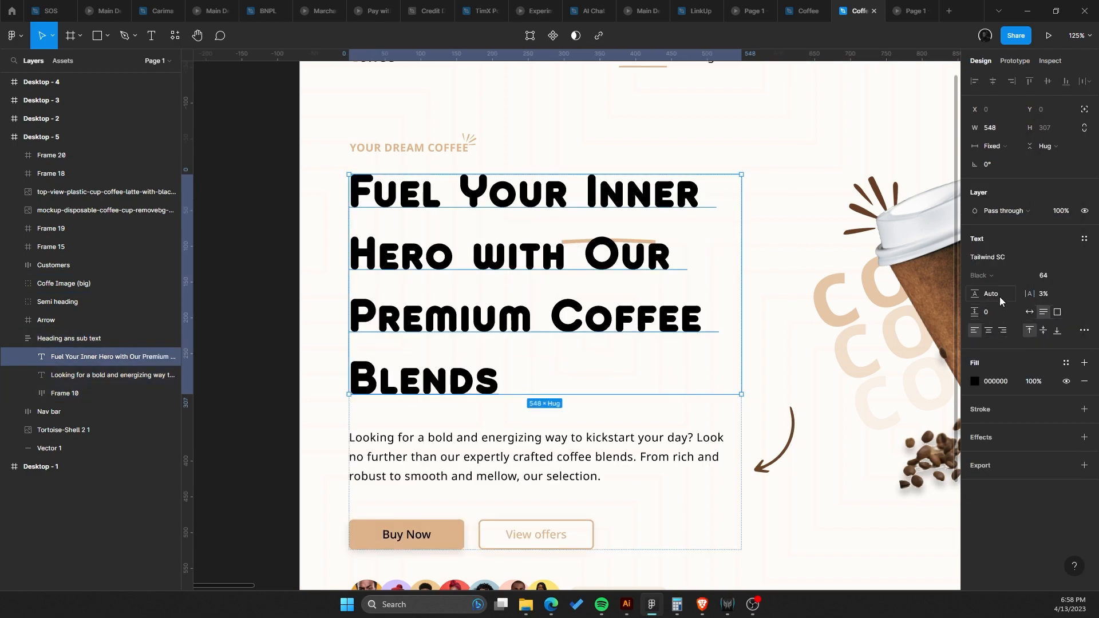
drag(975, 295, 926, 268)
drag(926, 268, 926, 268)
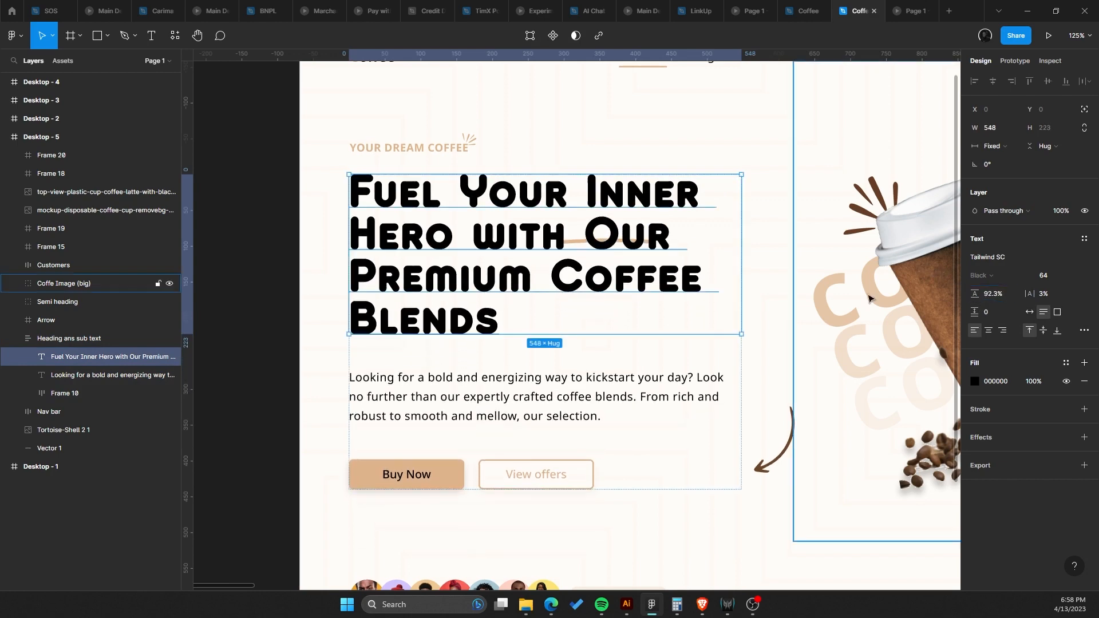
Cut 'Fuel Your Inner Hero with Our' out of the heading and paste it as a separate text layer.
double_click(485, 221)
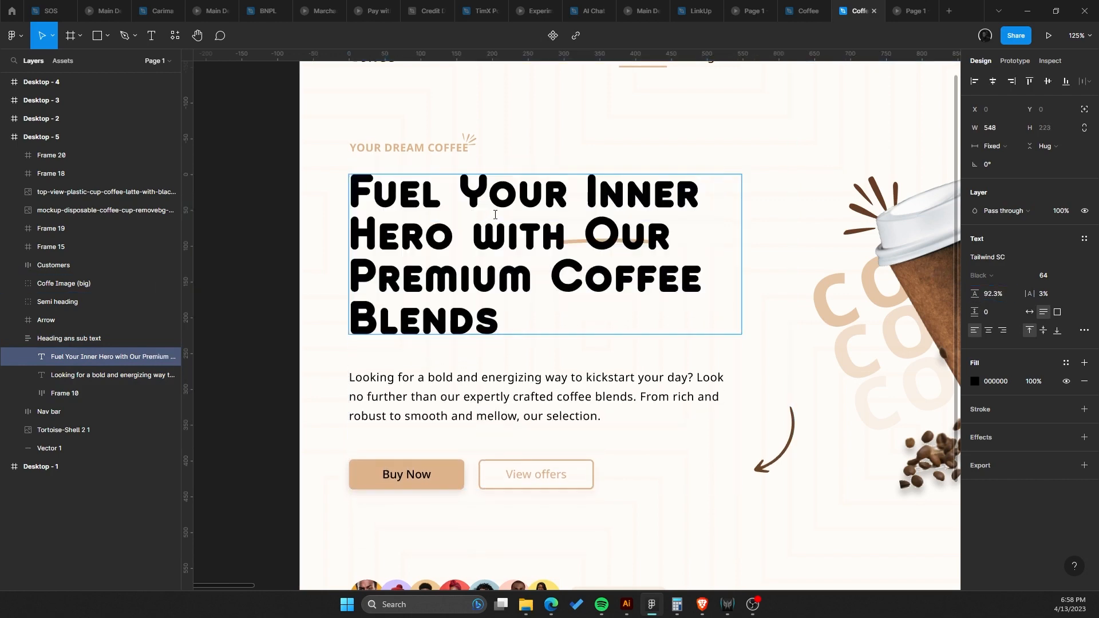
drag(664, 235, 649, 235)
click(373, 271)
drag(358, 272, 531, 334)
click(658, 274)
drag(606, 230, 304, 189)
key(BackSpace)
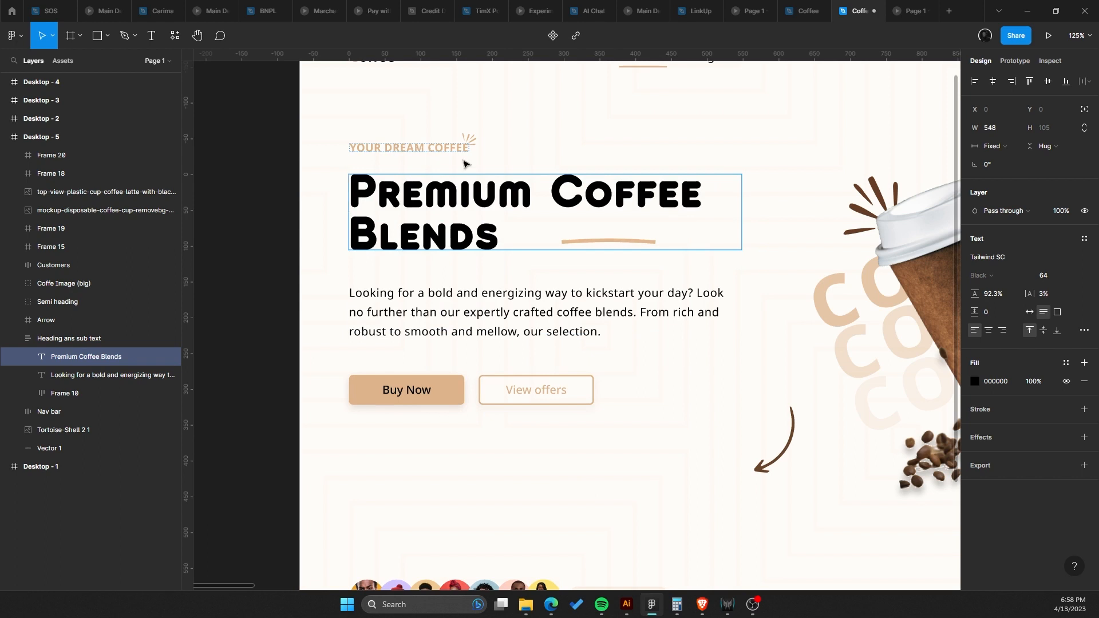
key(Escape)
key(ctrl+v)
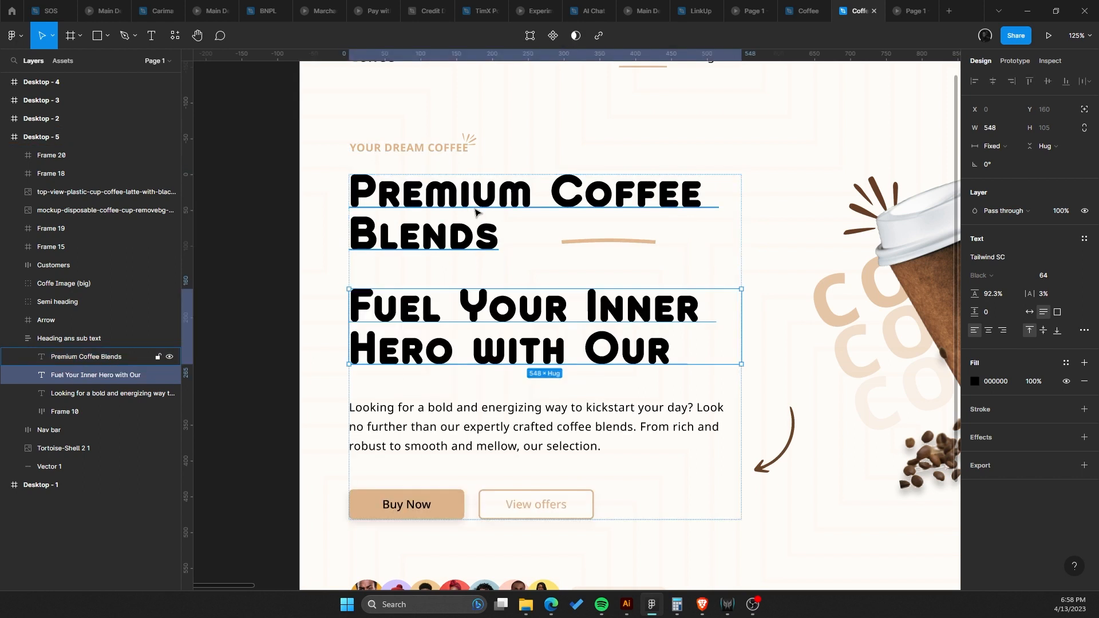
Move the 'Fuel Your Inner Hero with Our' layer above 'Premium Coffee Blends' and set its size to 48.
key(Up)
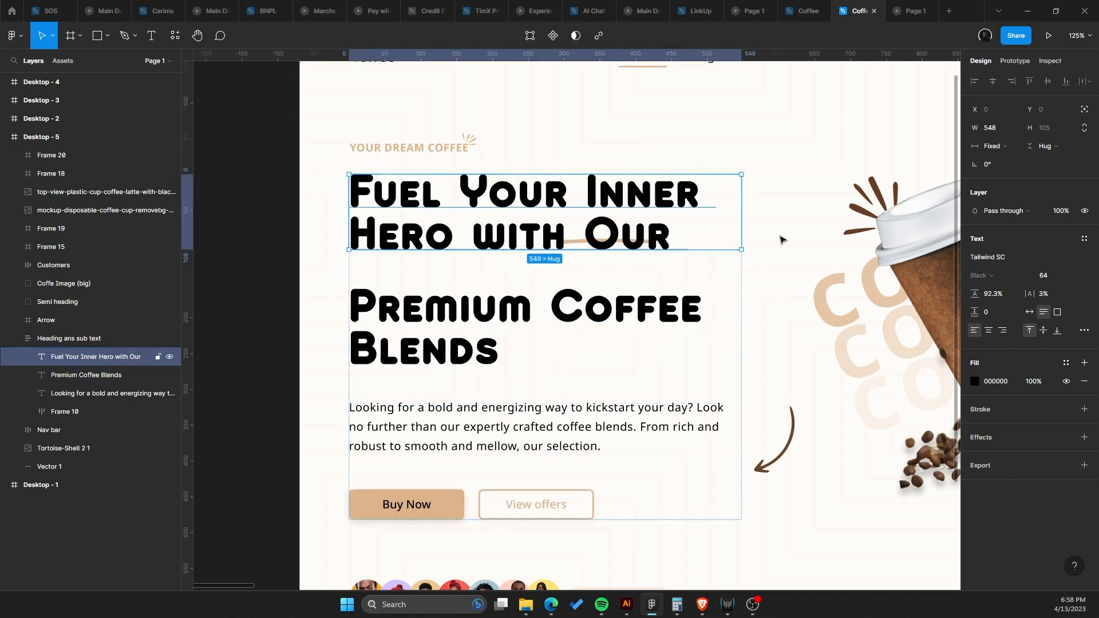
click(1066, 276)
click(1057, 261)
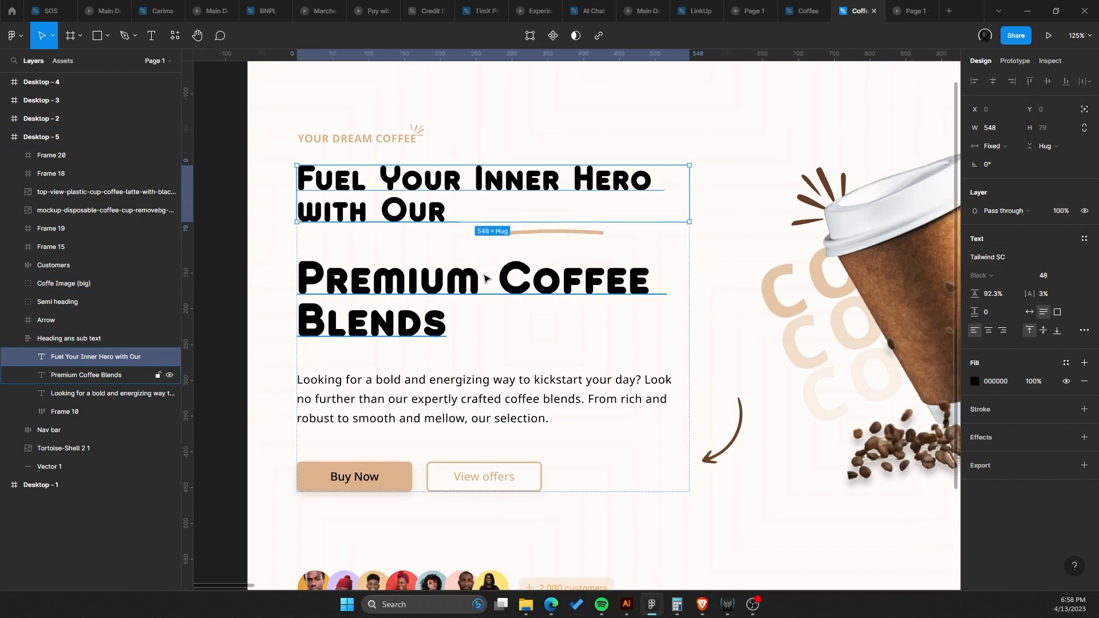
Set the 'Premium Coffee Blends' text size to 64.
click(486, 277)
click(1065, 276)
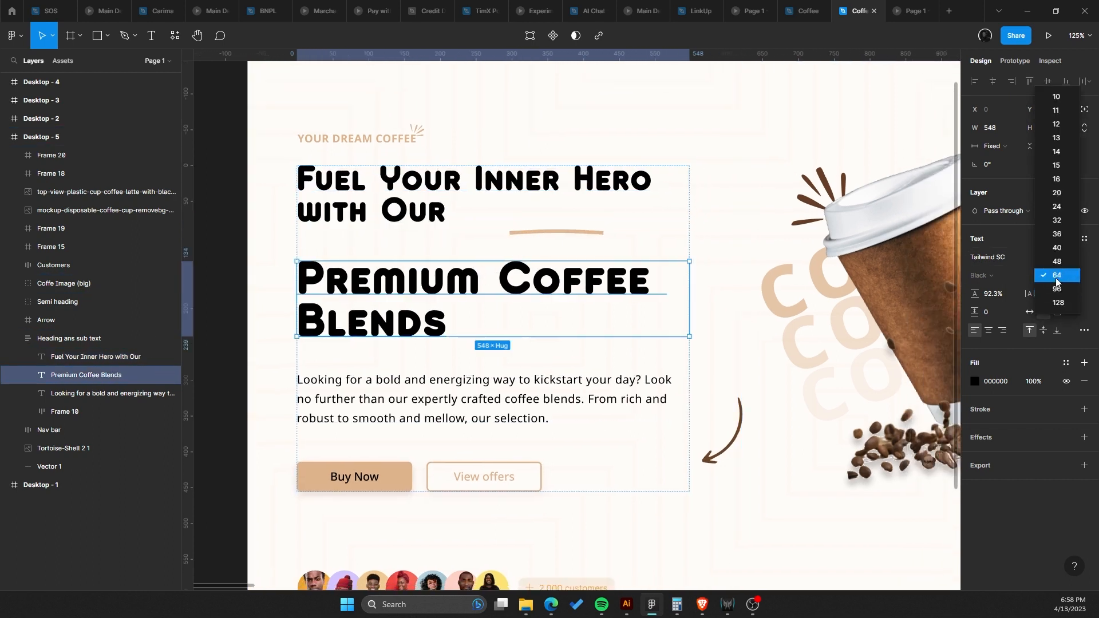
click(1064, 281)
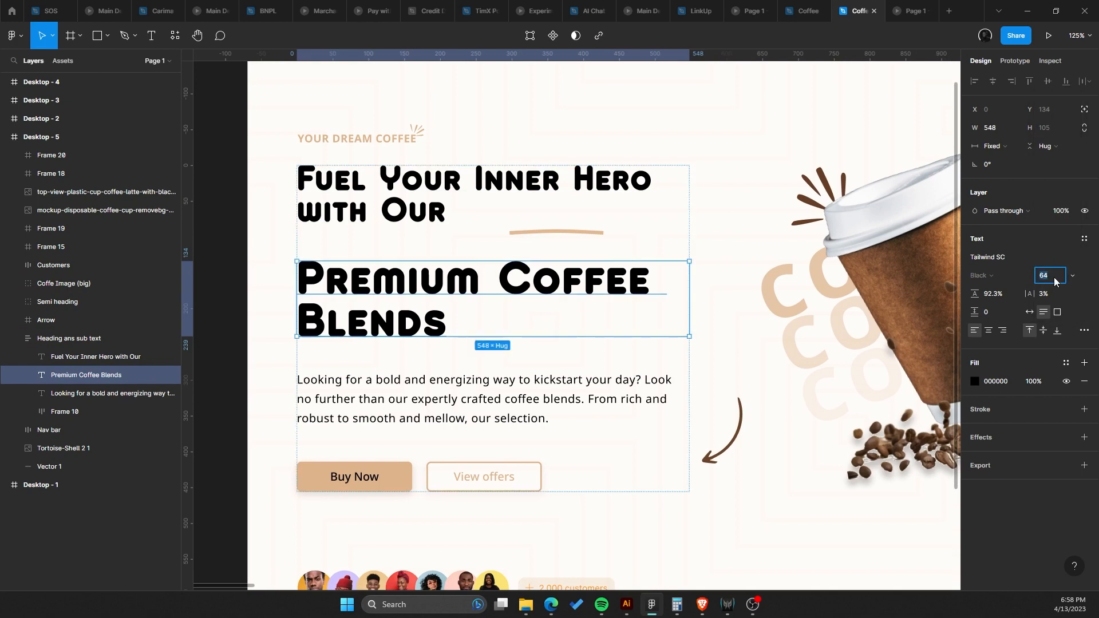
Increase the 'Premium Coffee Blends' font size by 8, to 72.
text(+8)
key(Return)
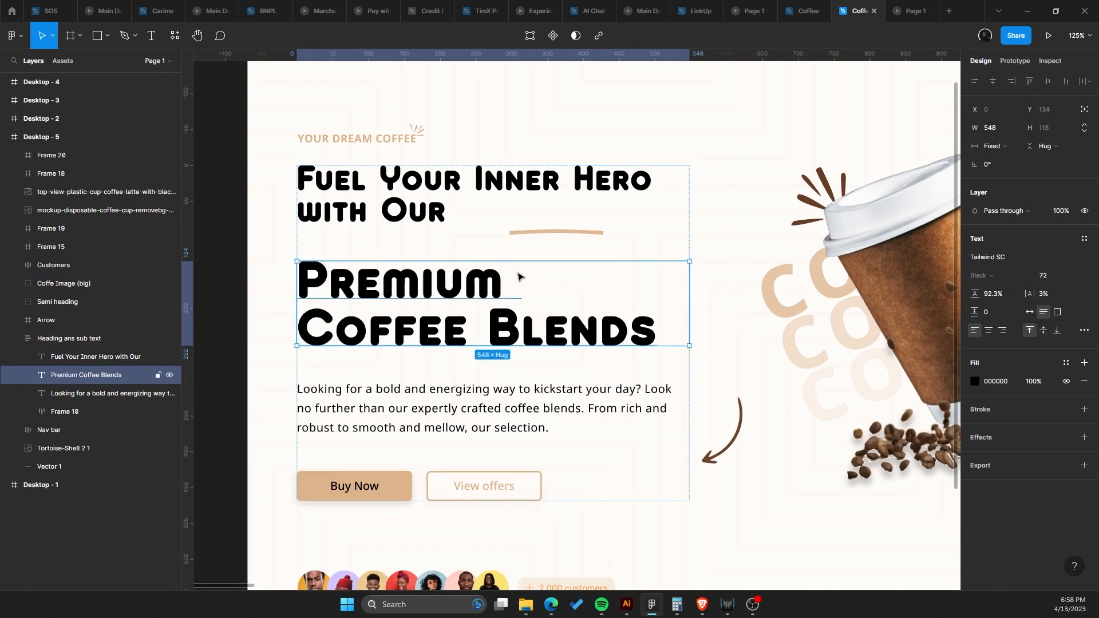
scroll(434, 184, down, 3)
scroll(432, 158, up, 2)
Inspect the hero group's auto layout spacing between the heading lines and other elements.
click(434, 166)
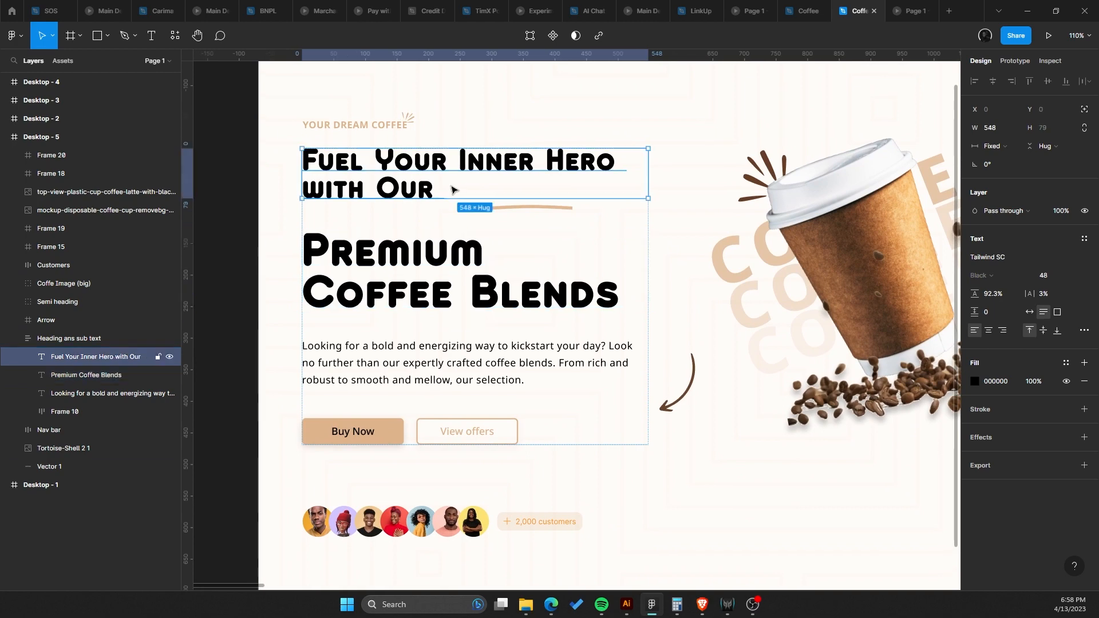
scroll(435, 189, up, 2)
shift+click(425, 278)
scroll(435, 269, up, 1)
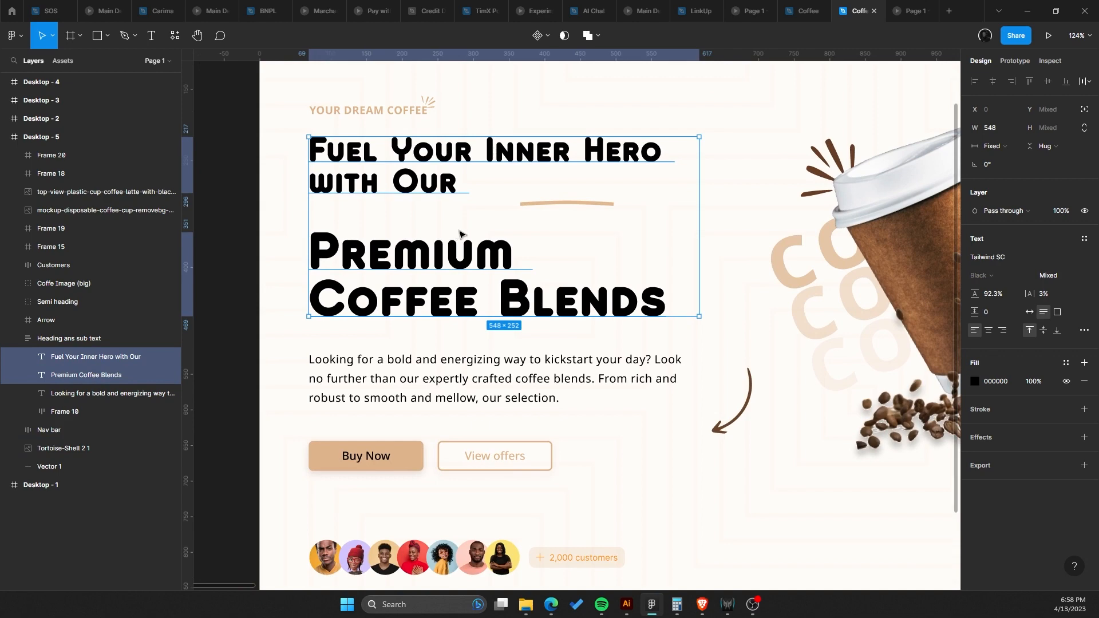
scroll(467, 275, up, 1)
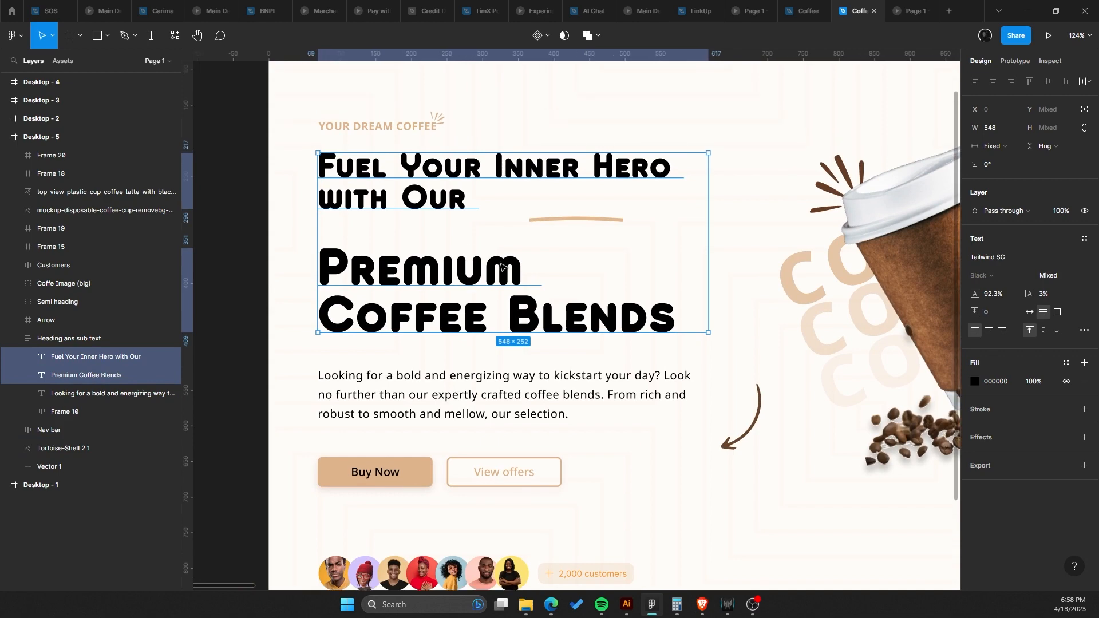
click(550, 228)
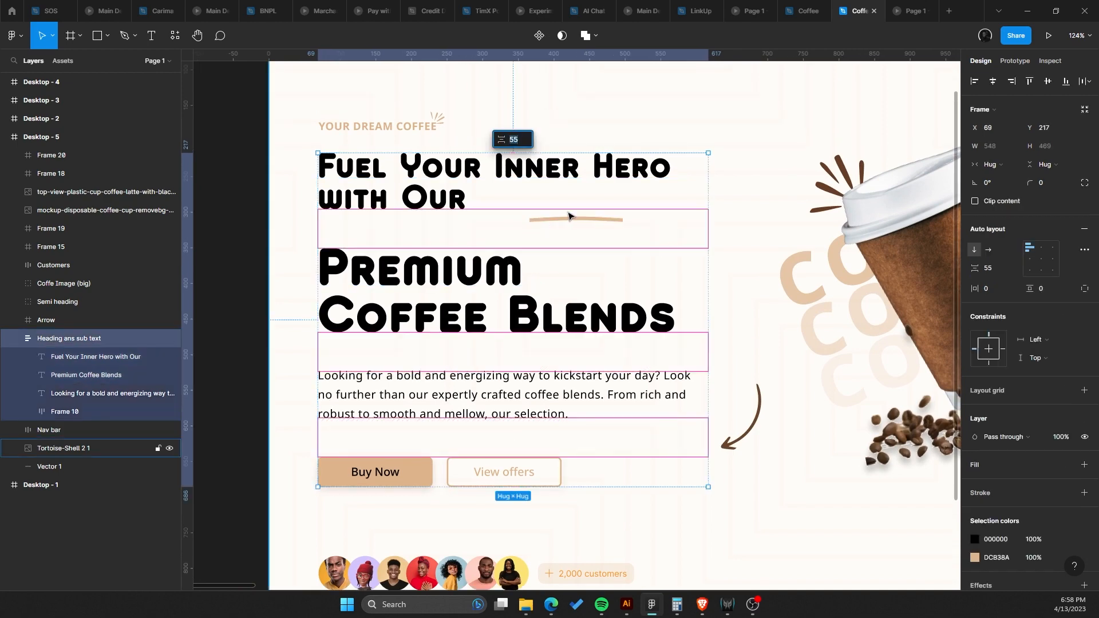
scroll(549, 229, up, 1)
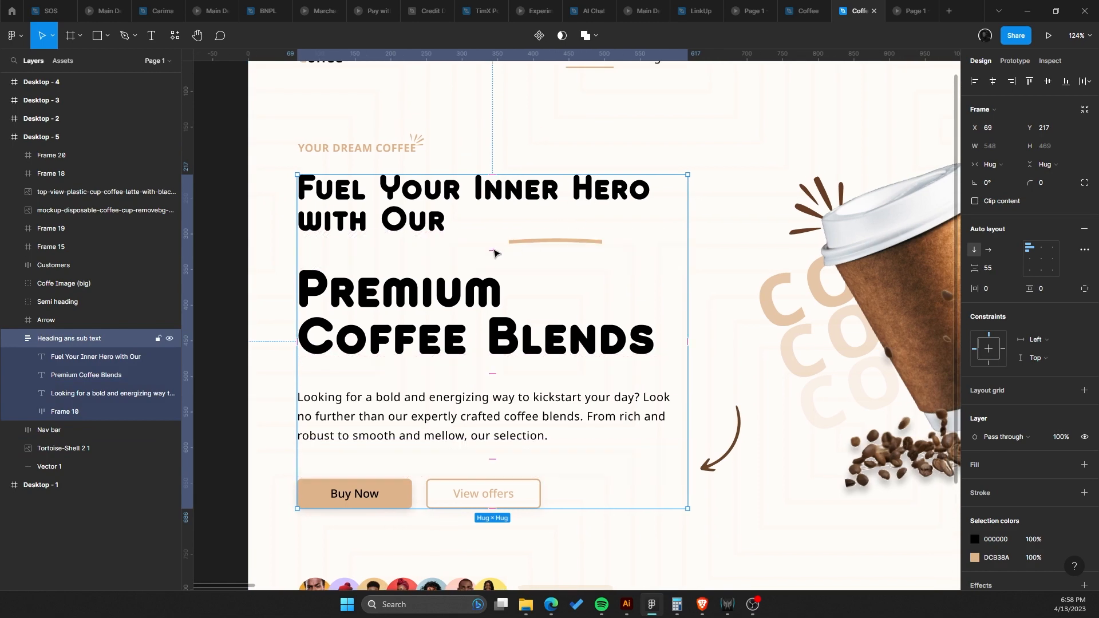
click(529, 243)
click(541, 244)
click(541, 245)
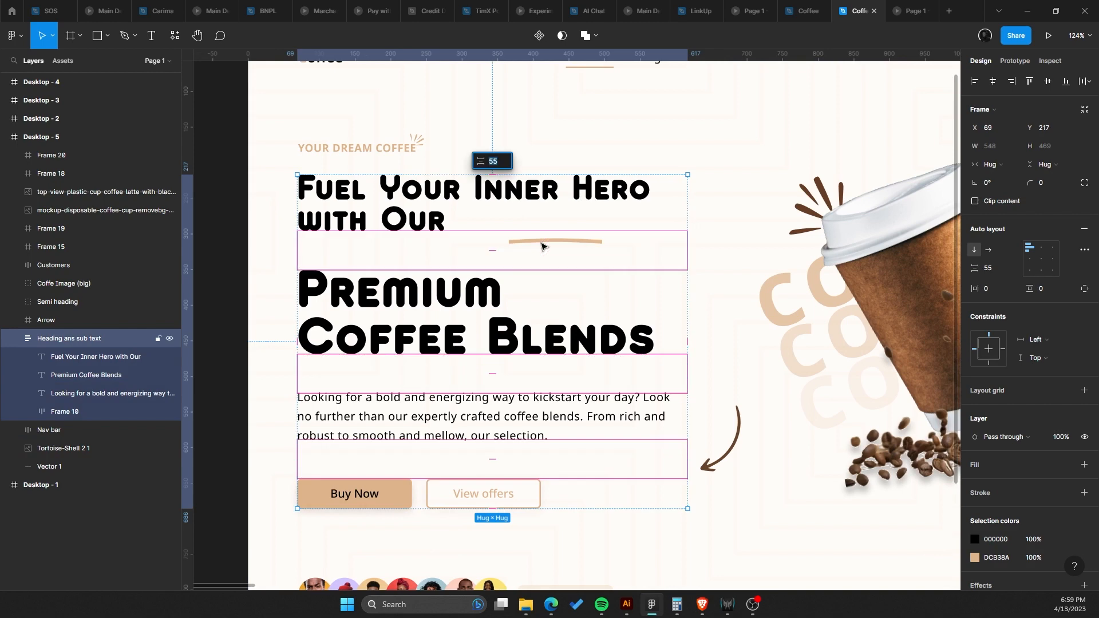
key(Escape)
key(Escape)
drag(381, 251, 409, 251)
Wrap the 'Fuel Your Inner Hero with Our' and 'Premium Coffee Blends' layers in a new auto layout frame.
double_click(403, 313)
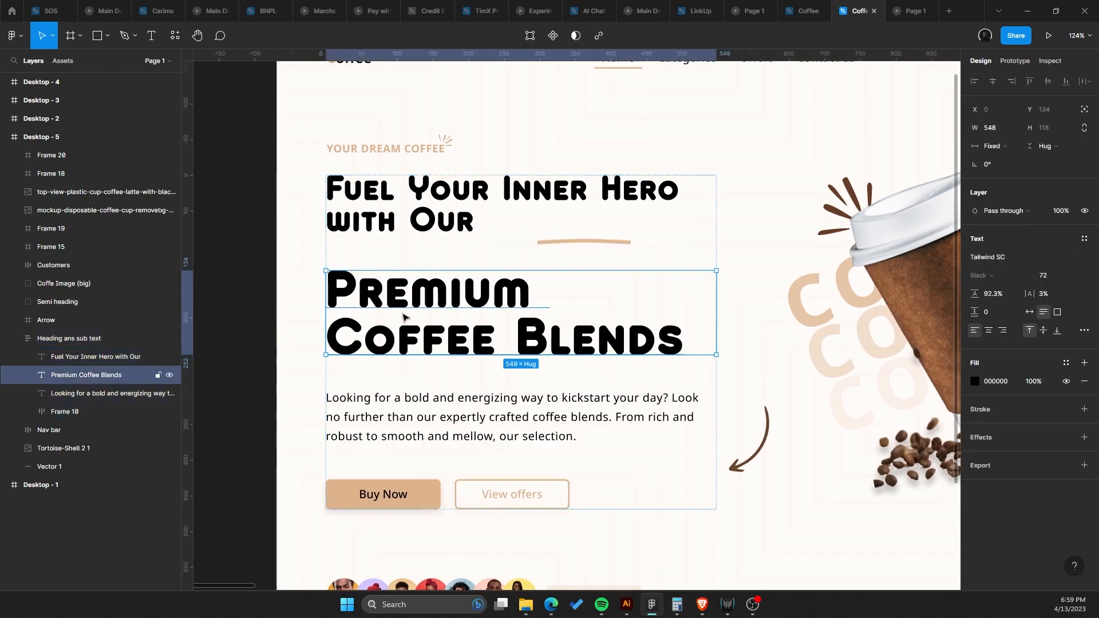
shift+click(408, 207)
drag(409, 207, 390, 214)
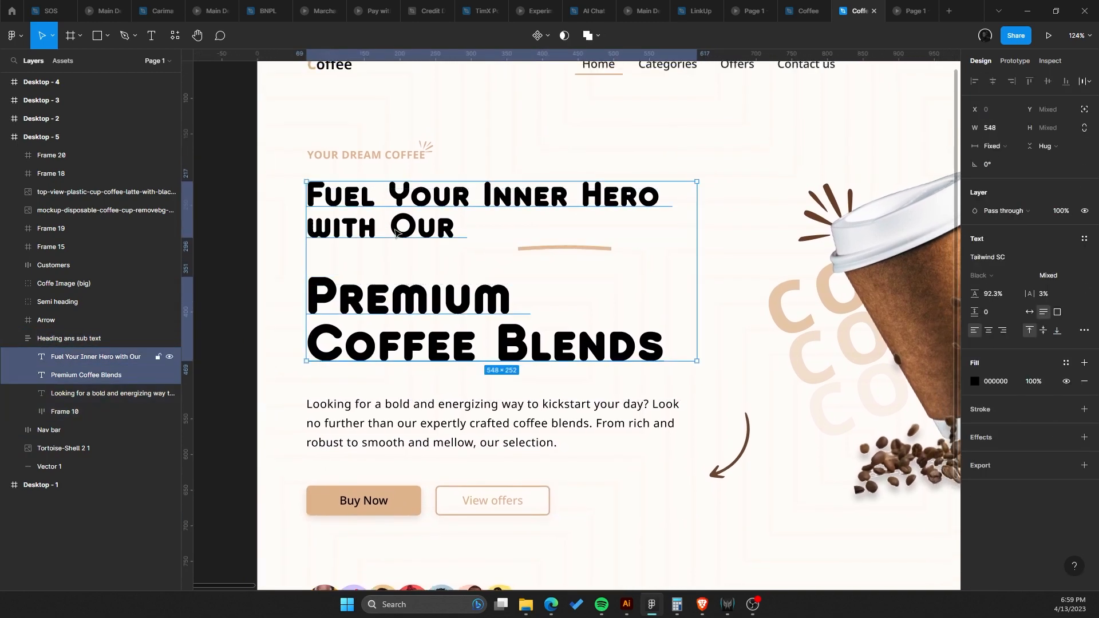
key(shift+a)
mouse_move(504, 258)
mouse_down()
mouse_move(488, 229)
mouse_move(488, 243)
mouse_up()
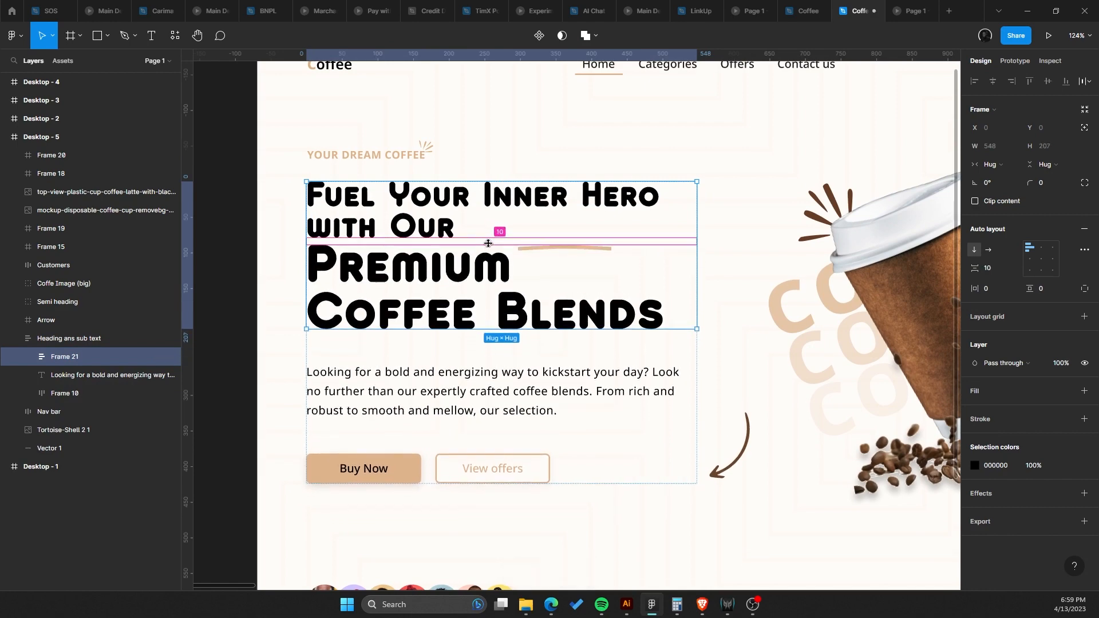
Set the new heading frame's auto layout gap to 16.
click(994, 270)
text(8)
key(Return)
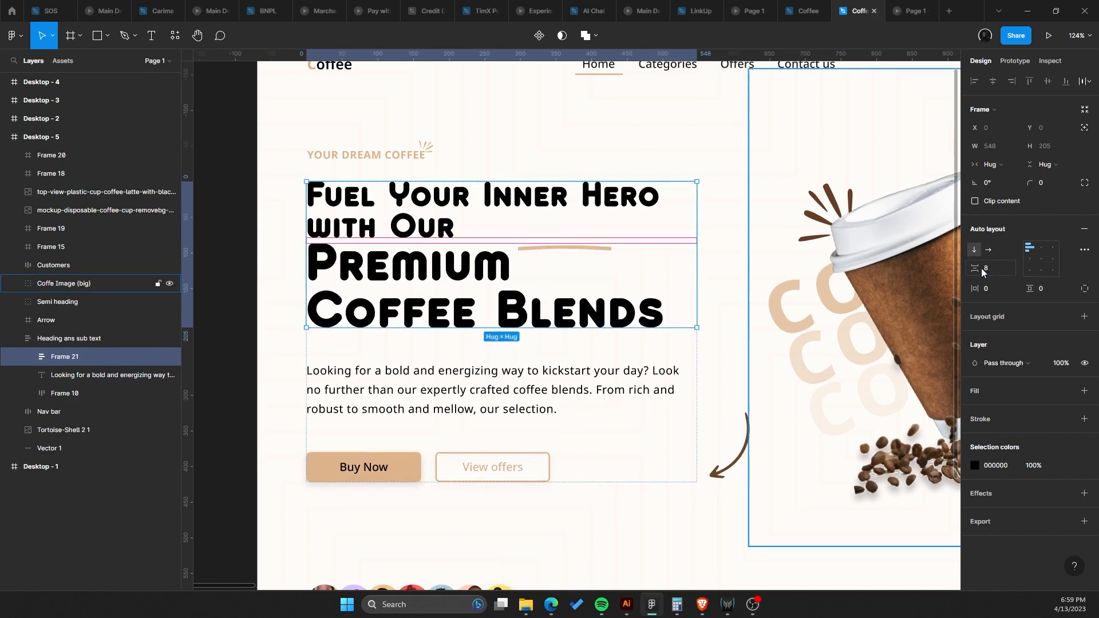
scroll(938, 280, down, 1)
scroll(938, 280, right, 1)
click(997, 270)
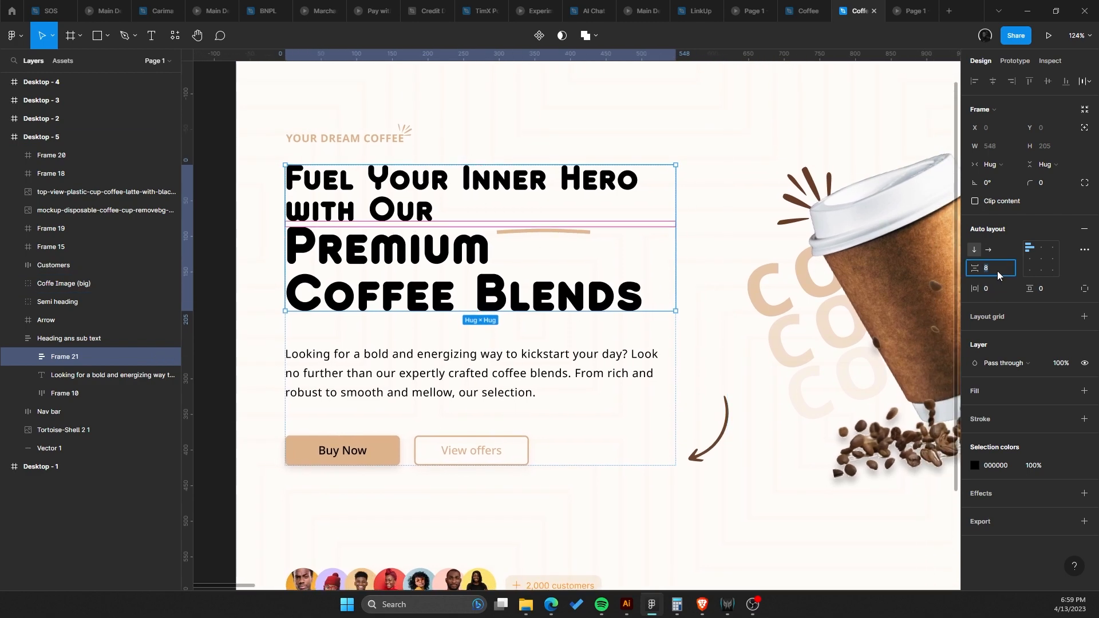
text(16)
key(Return)
Set 'Fuel Your Inner Hero with Our' to size 40 and narrow its text box to about 430 wide.
scroll(479, 277, up, 1)
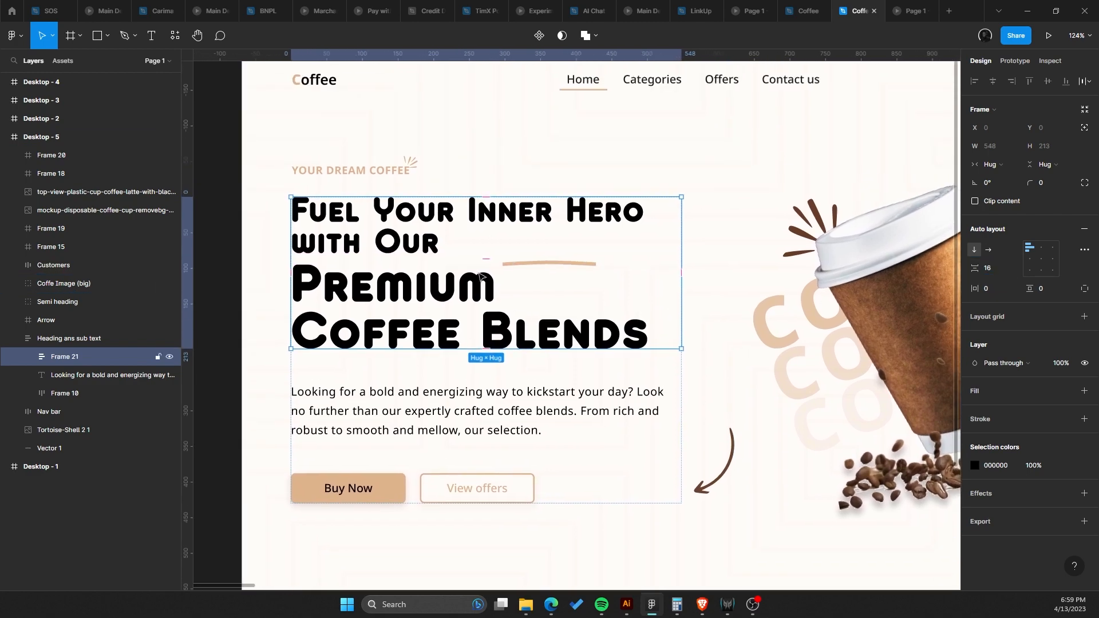
click(435, 243)
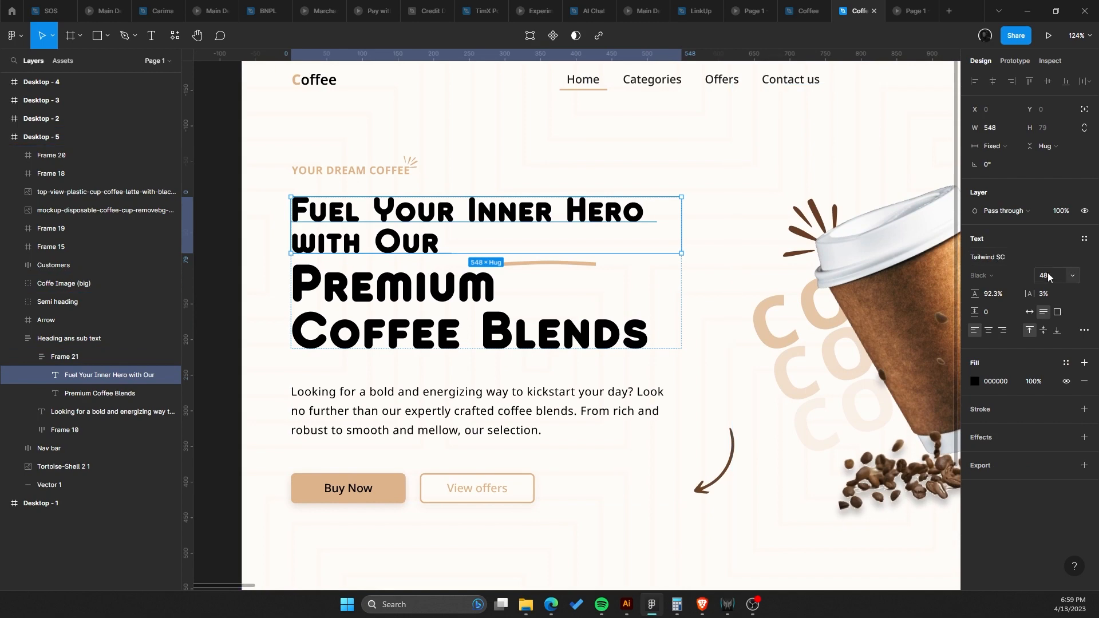
click(1074, 279)
click(1061, 262)
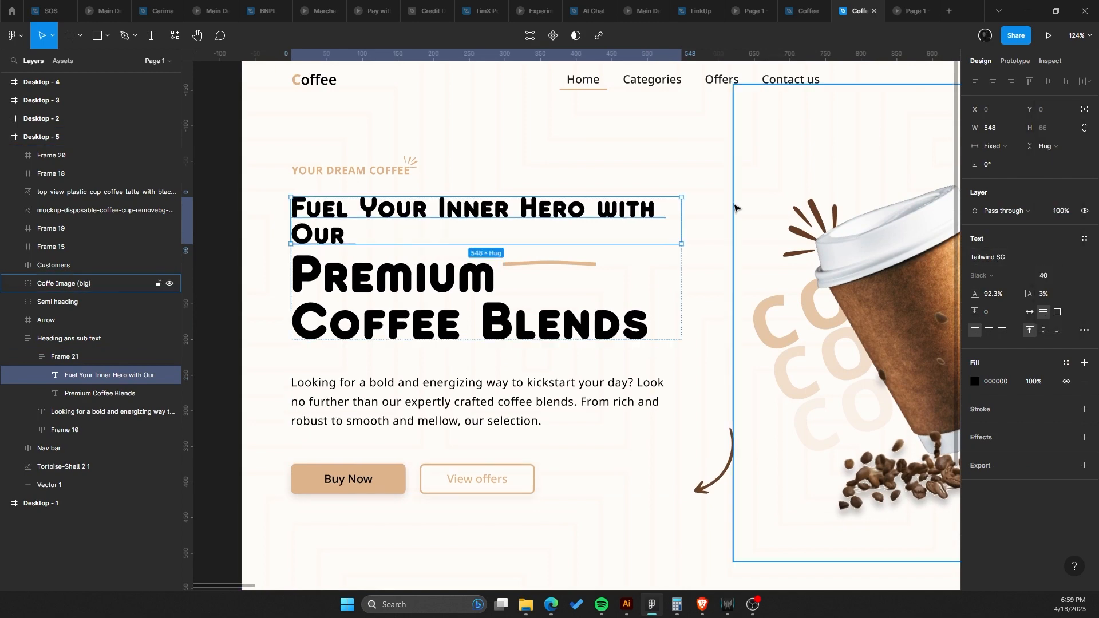
drag(680, 213, 596, 214)
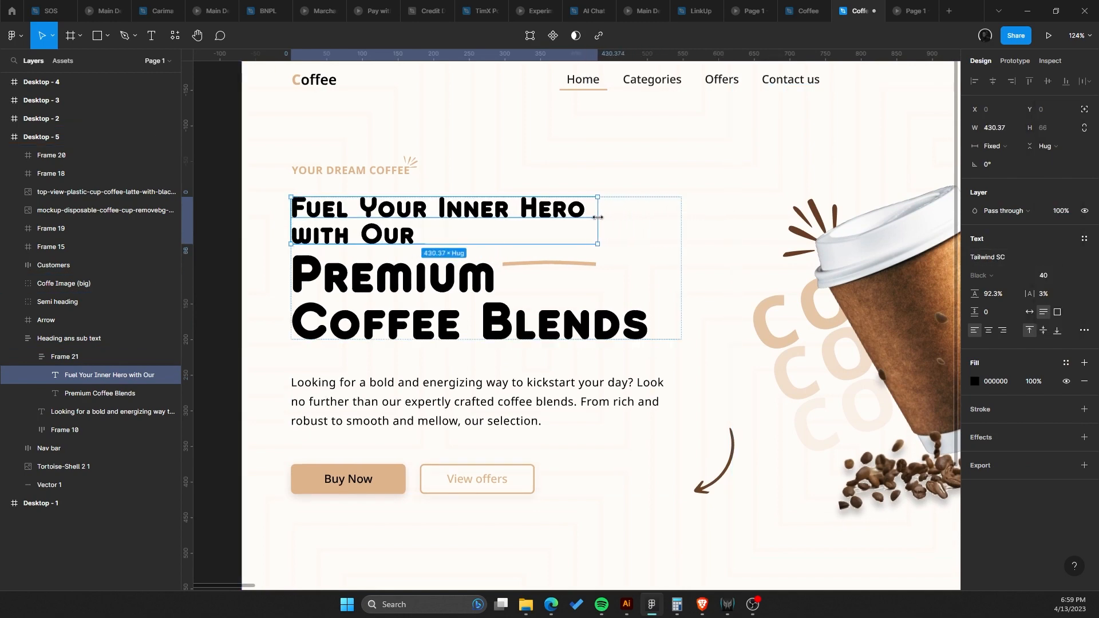
Review the restyled two-line heading up close.
click(545, 292)
drag(547, 296, 569, 317)
scroll(650, 312, down, 3)
scroll(641, 313, up, 4)
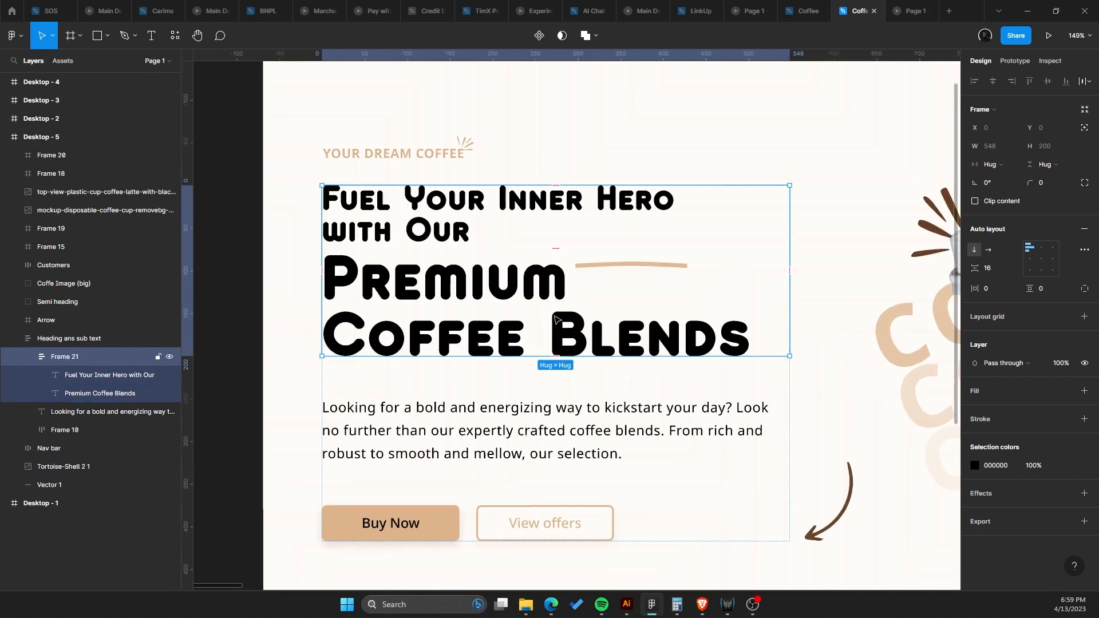
double_click(545, 313)
shift+click(433, 238)
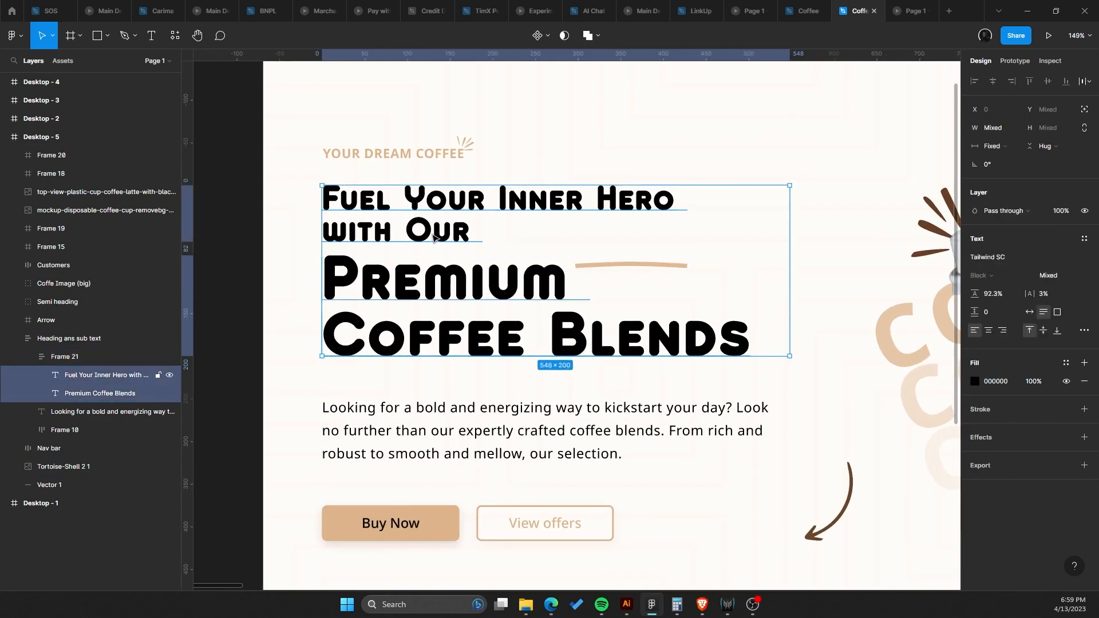
scroll(492, 277, up, 2)
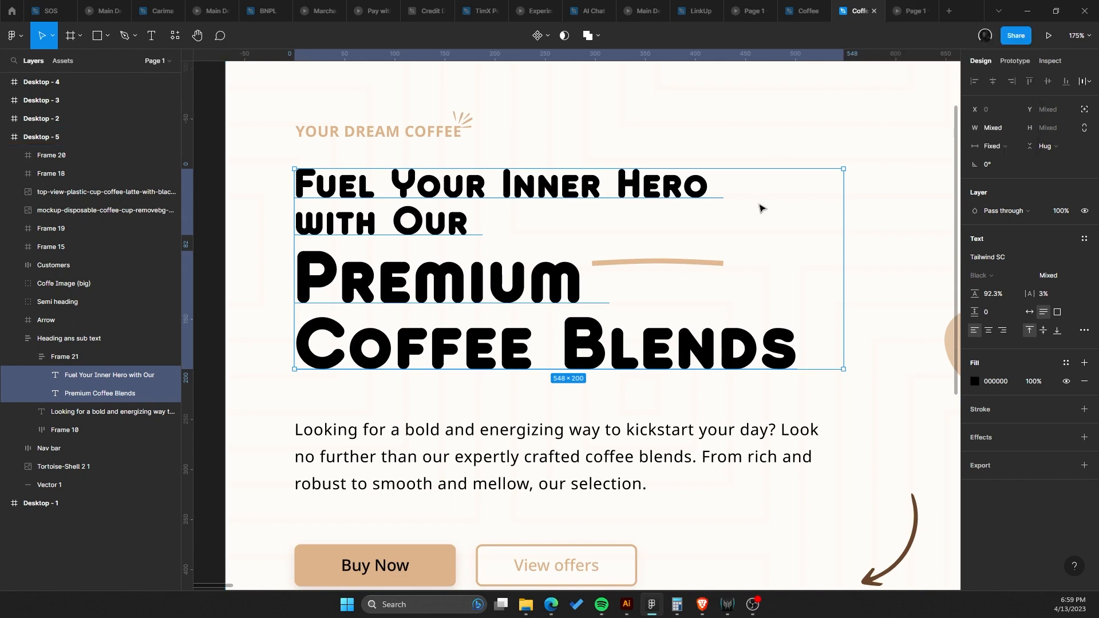
Open the prototype preview and view the redesigned hero frame.
click(1048, 35)
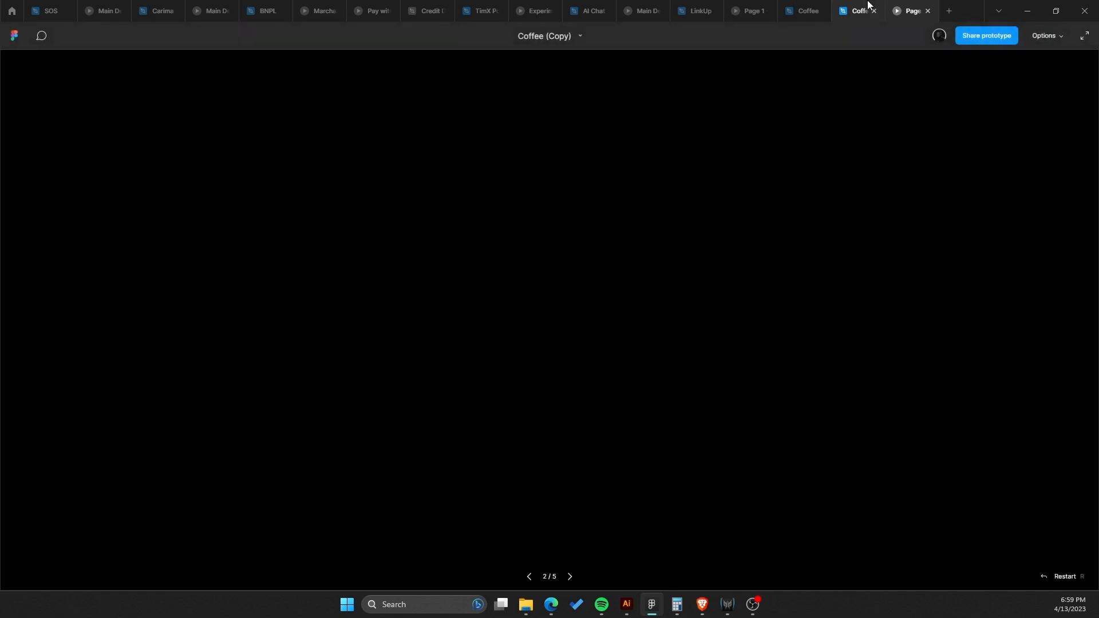
click(860, 9)
click(897, 6)
click(865, 5)
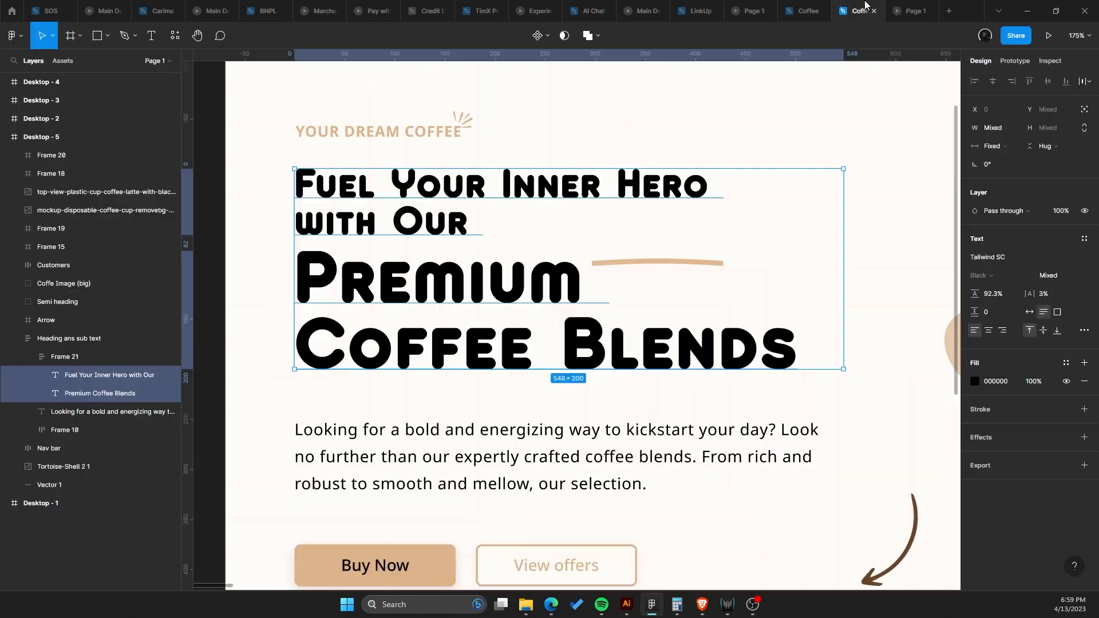
scroll(447, 240, down, 6)
scroll(446, 239, right, 5)
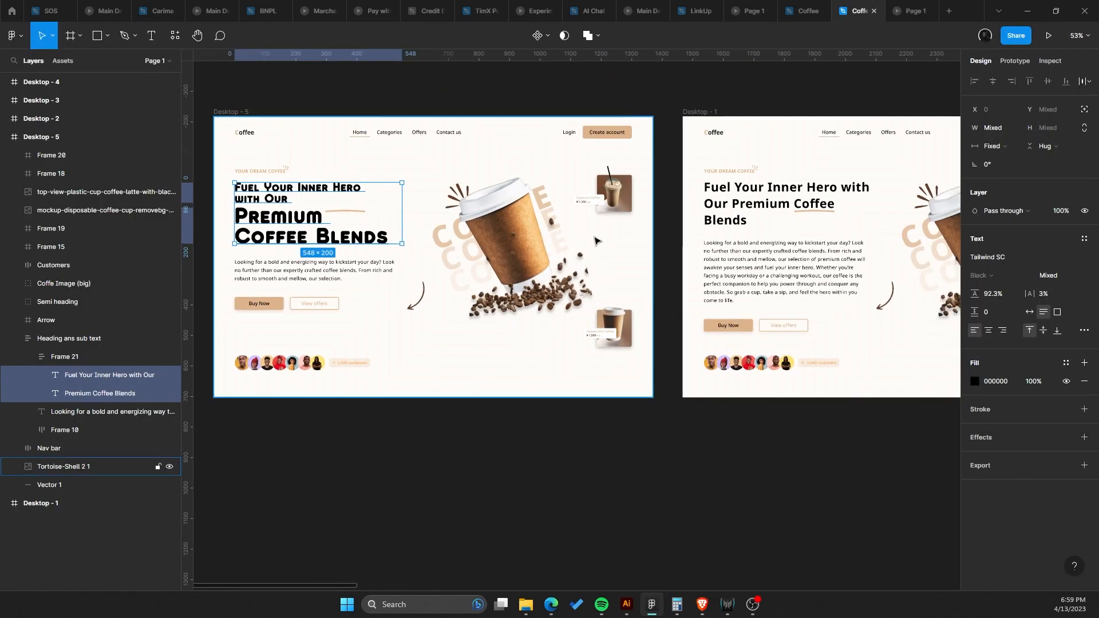
click(658, 188)
click(914, 9)
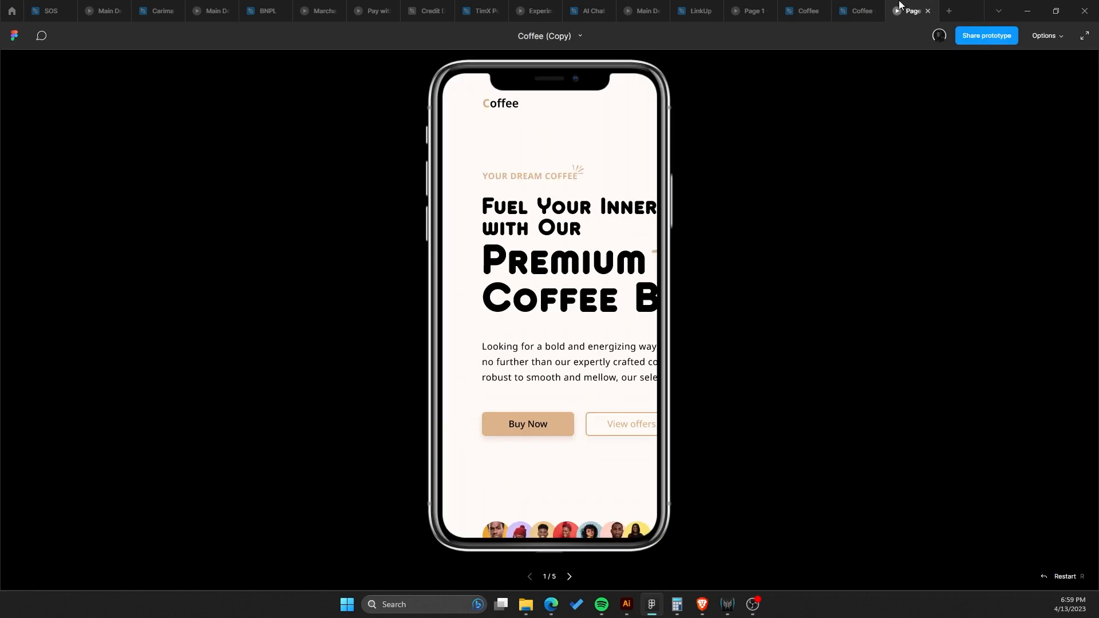
Set the prototype device to Surface Pro 8 and reopen the preview.
click(861, 10)
scroll(529, 170, left, 4)
click(612, 240)
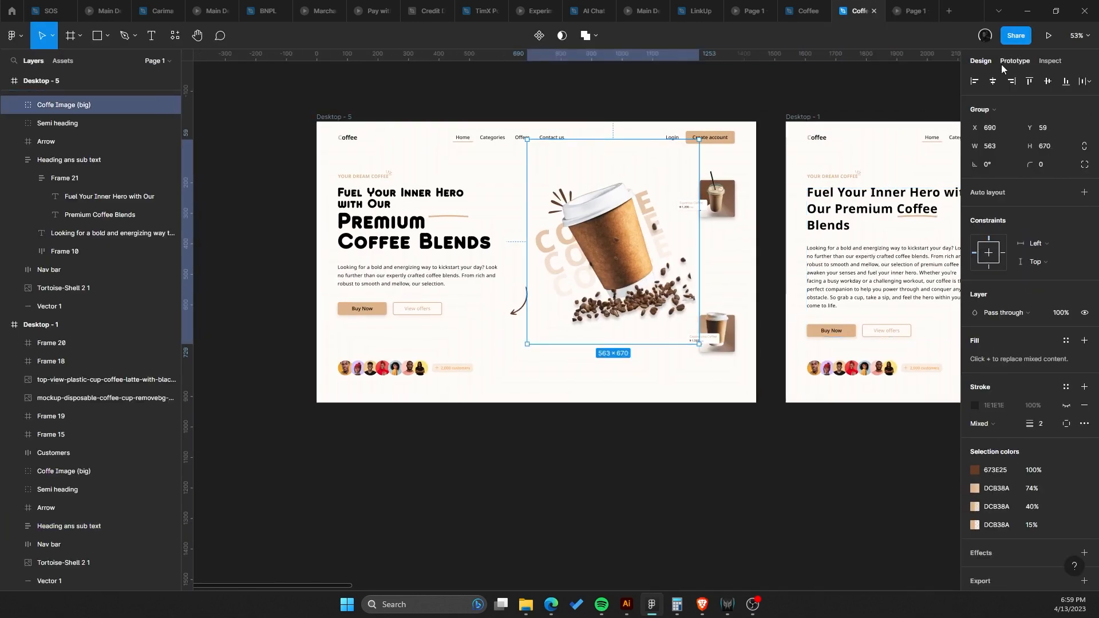
click(1015, 60)
click(1033, 167)
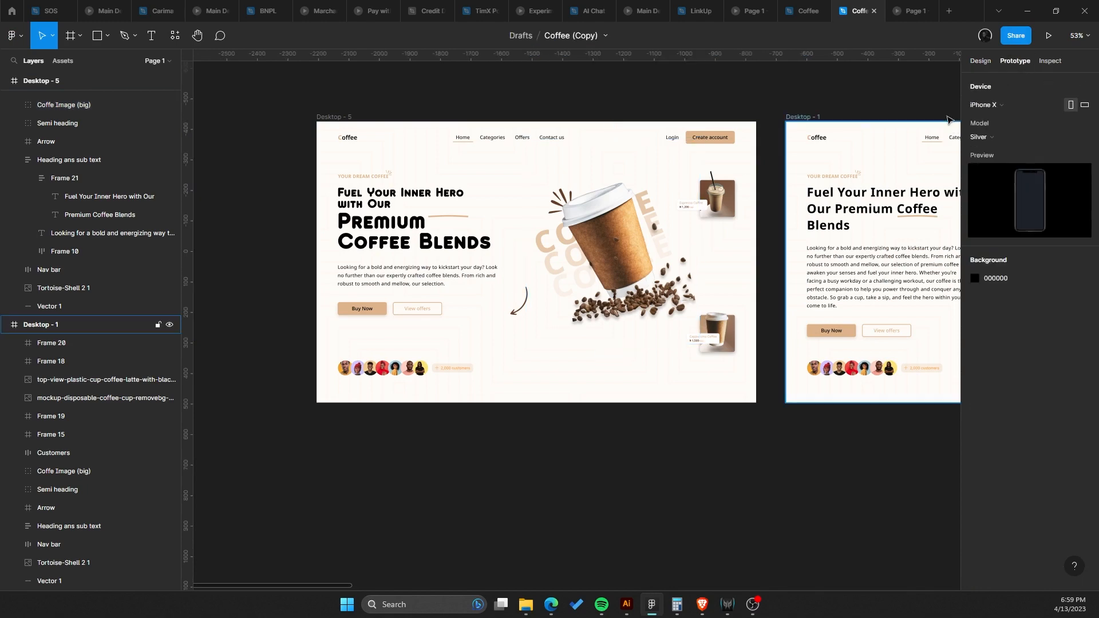
click(986, 105)
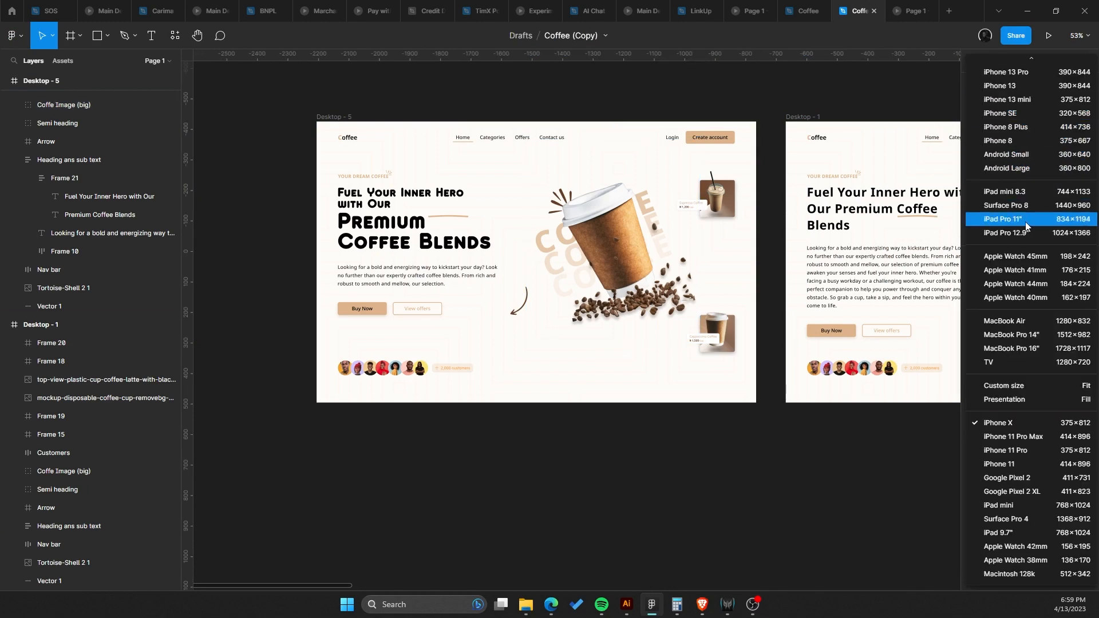
click(1030, 205)
click(905, 6)
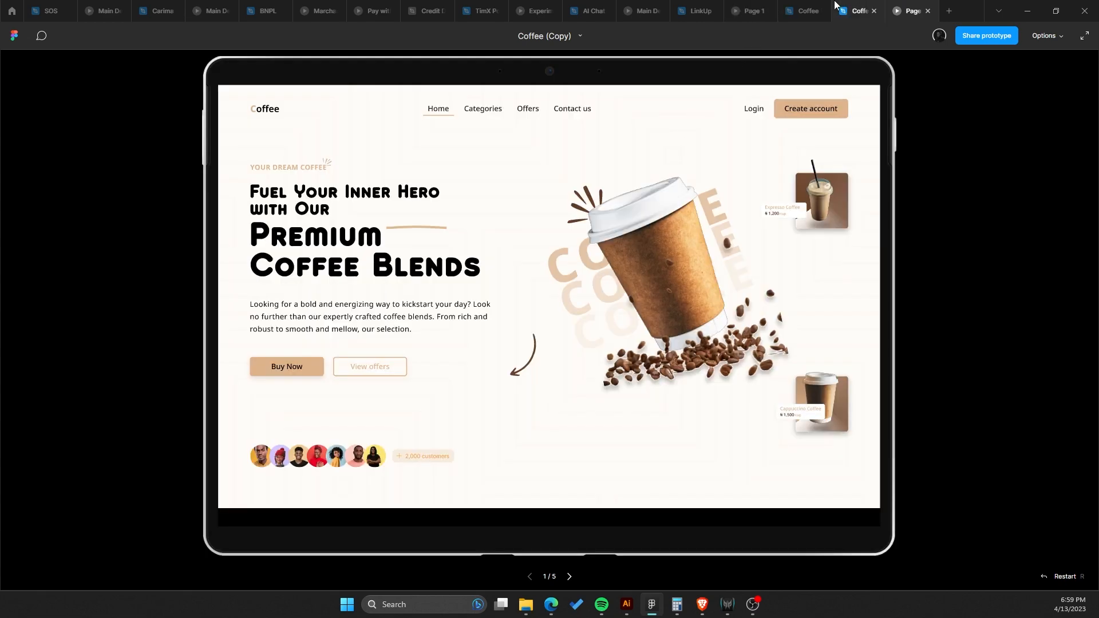
Compare the original and redesigned desktop frames in the prototype preview.
click(858, 10)
click(810, 226)
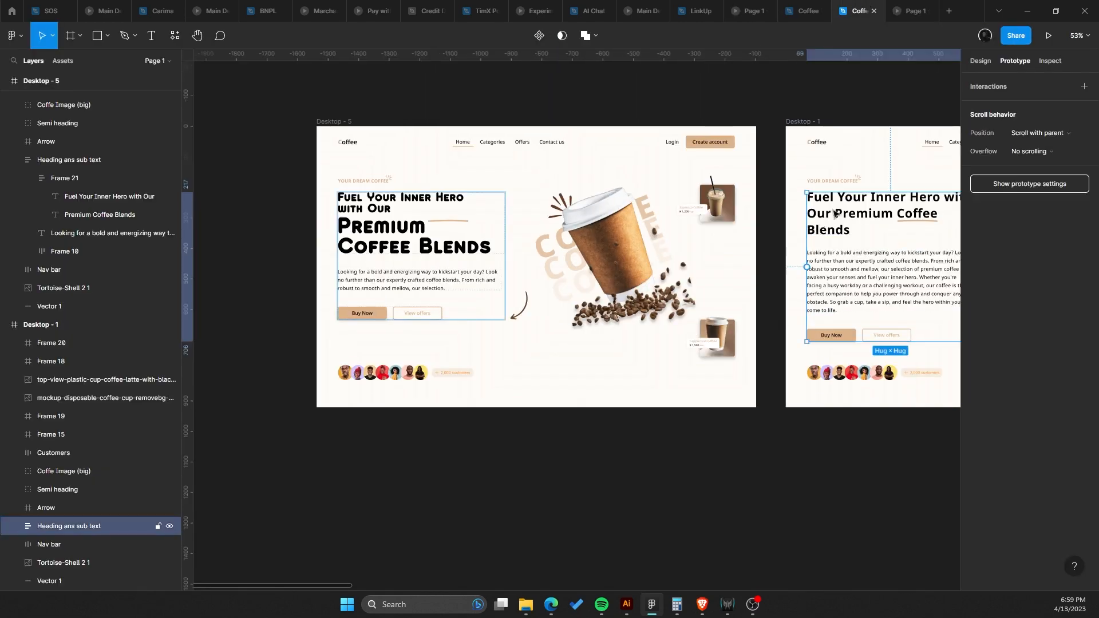
click(1050, 43)
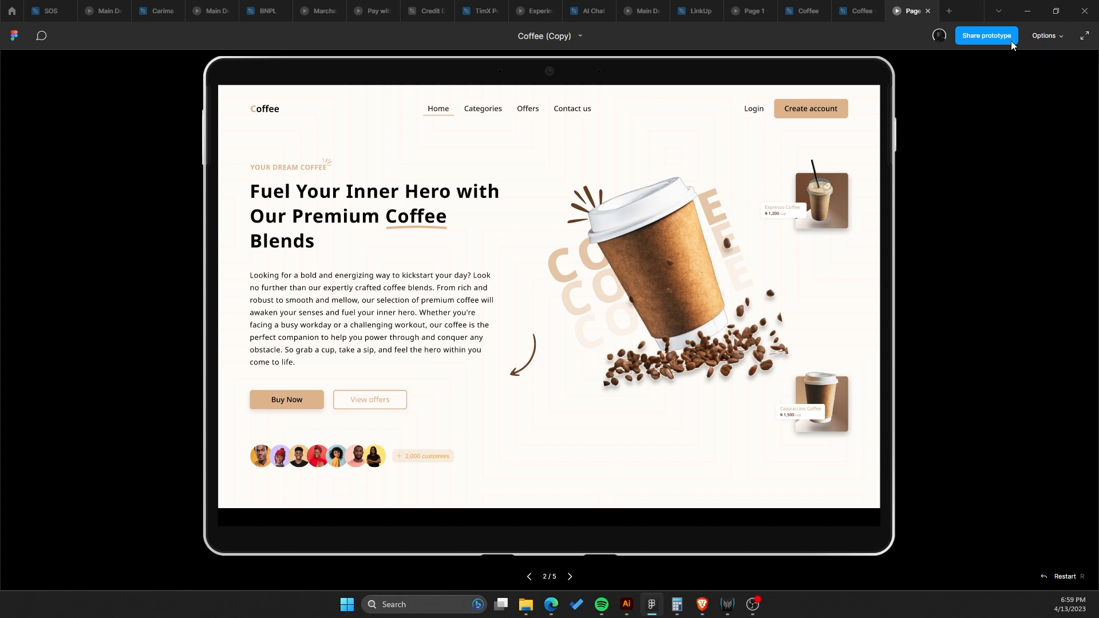
click(864, 5)
click(733, 190)
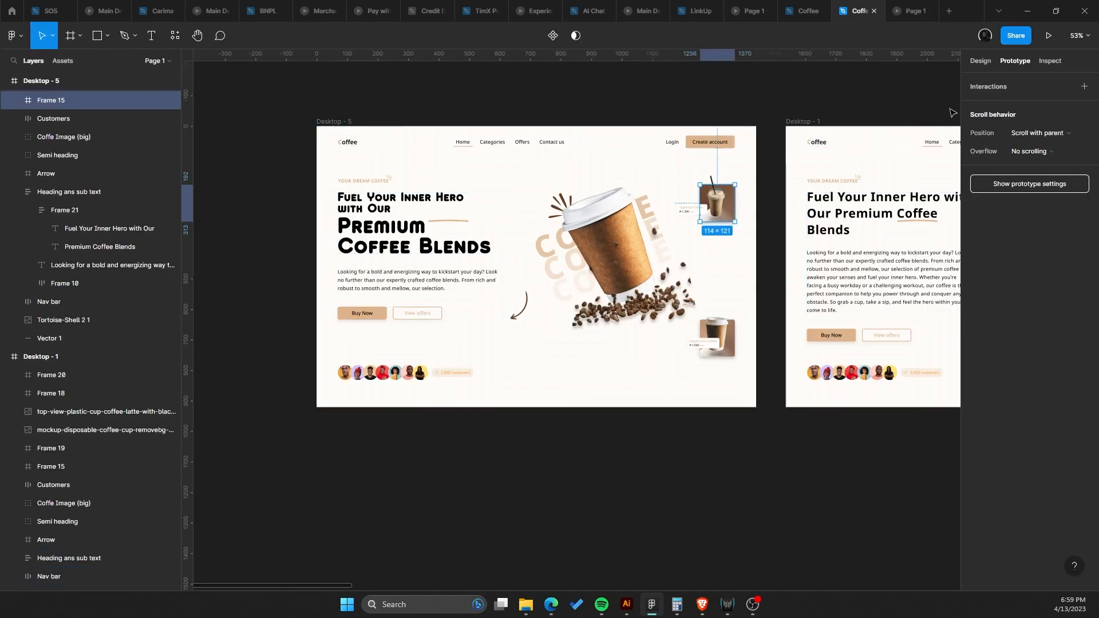
click(1047, 37)
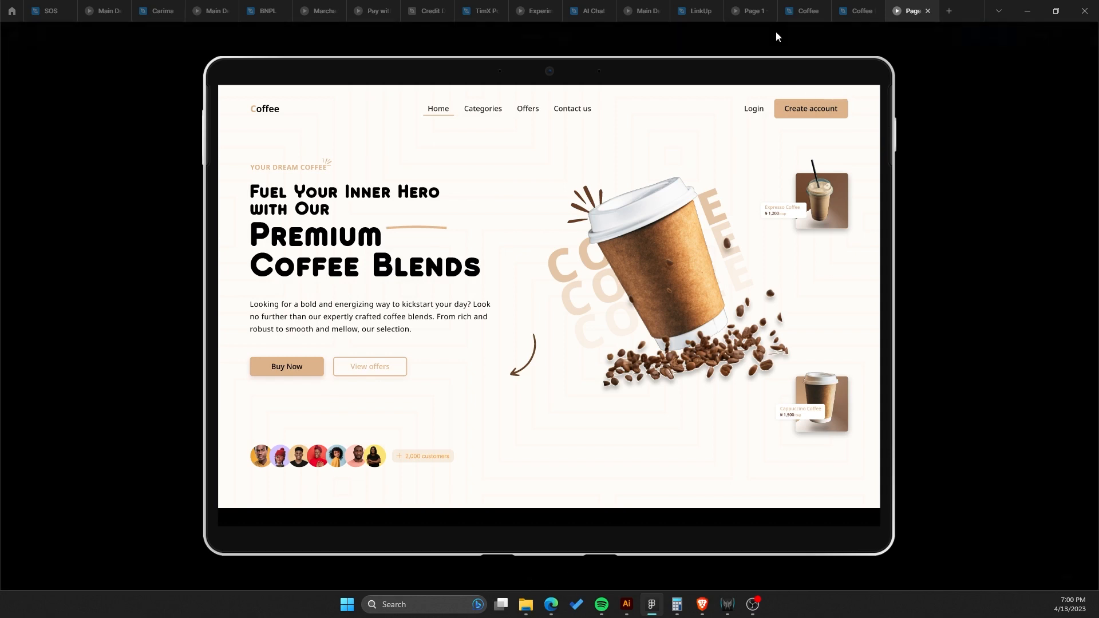
click(851, 5)
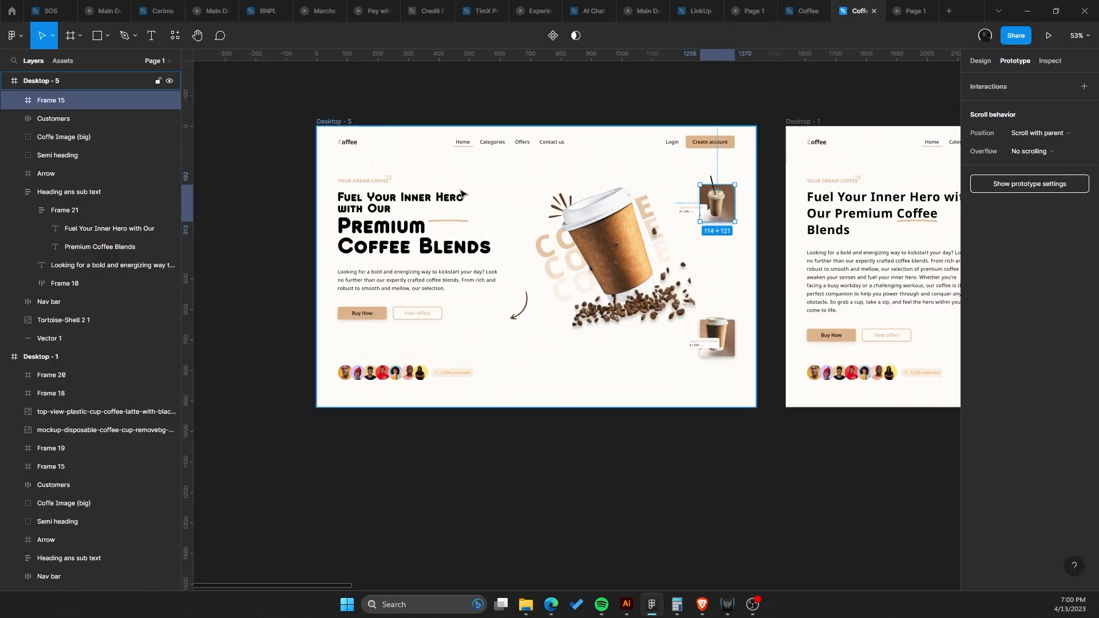
Select the word Coffee in the heading's second line and fill it with a dark brown sampled from the coffee beans.
scroll(624, 215, up, 2)
double_click(383, 231)
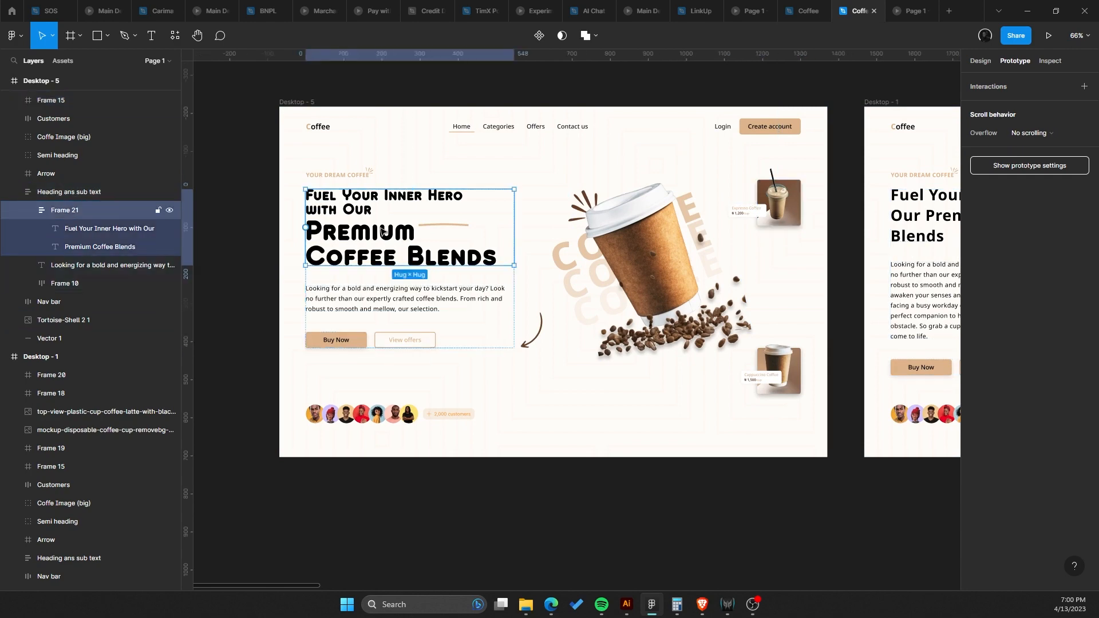
double_click(382, 231)
scroll(378, 232, up, 3)
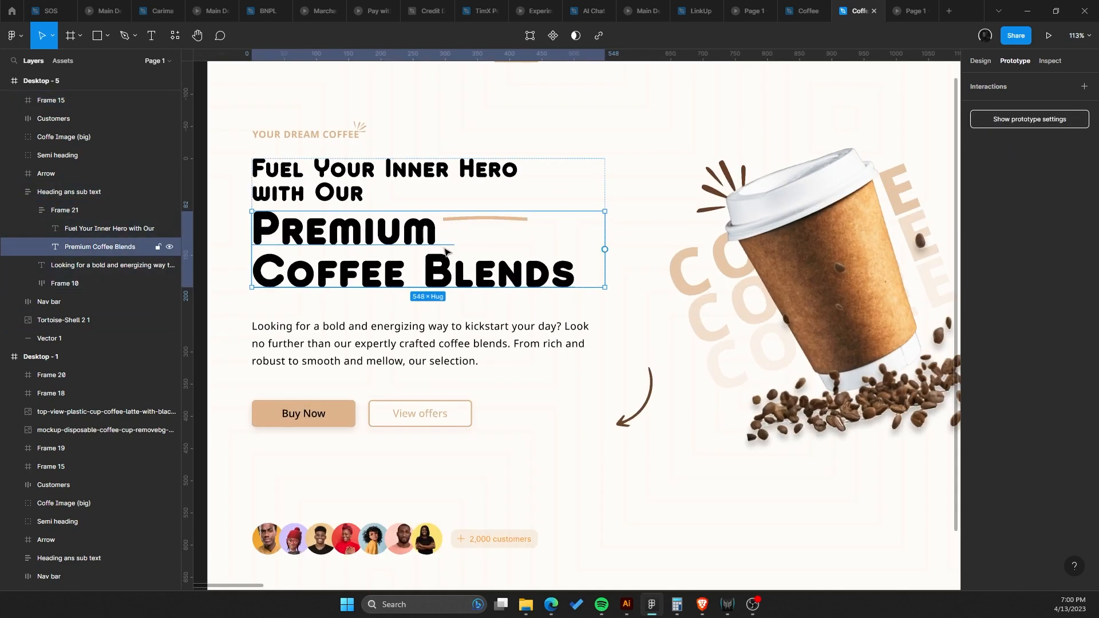
double_click(436, 256)
scroll(477, 270, down, 1)
double_click(489, 271)
double_click(358, 252)
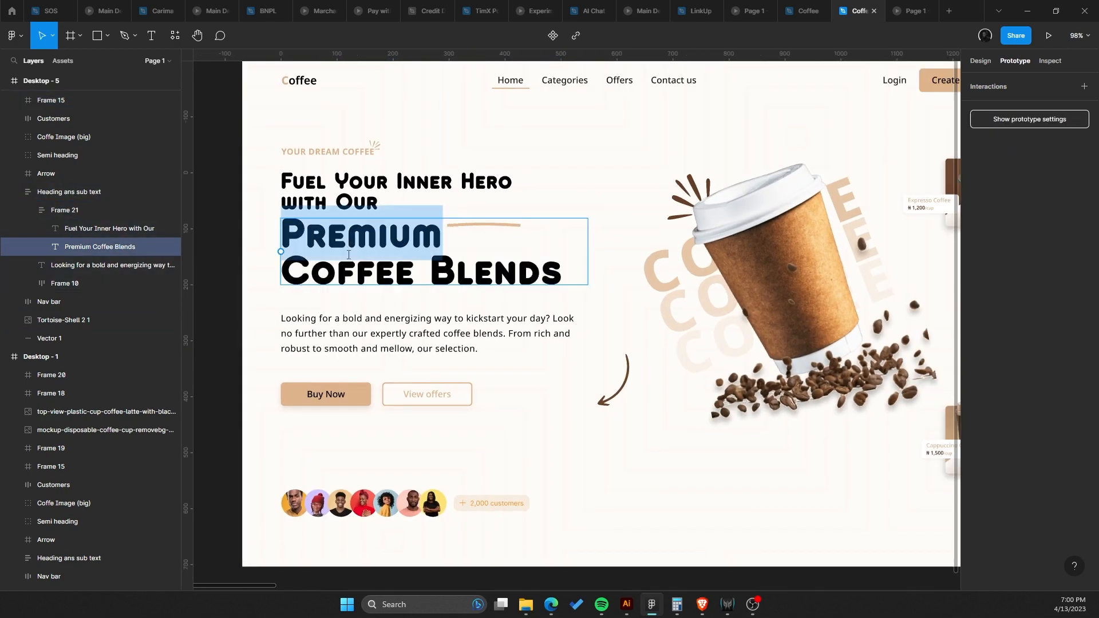
double_click(358, 269)
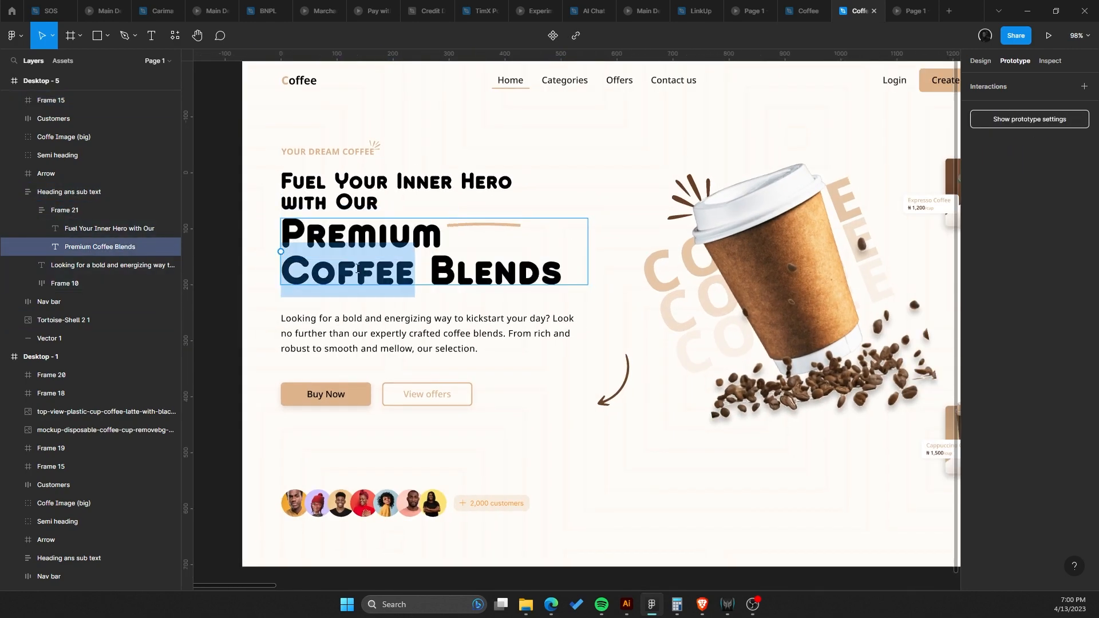
click(979, 61)
click(968, 384)
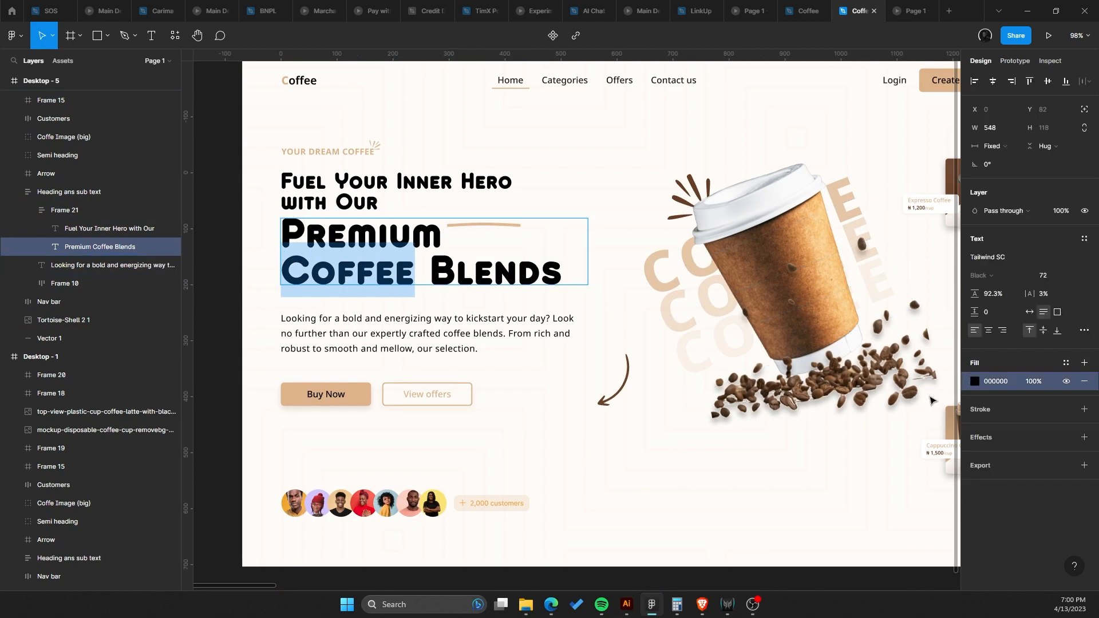
click(975, 382)
click(839, 462)
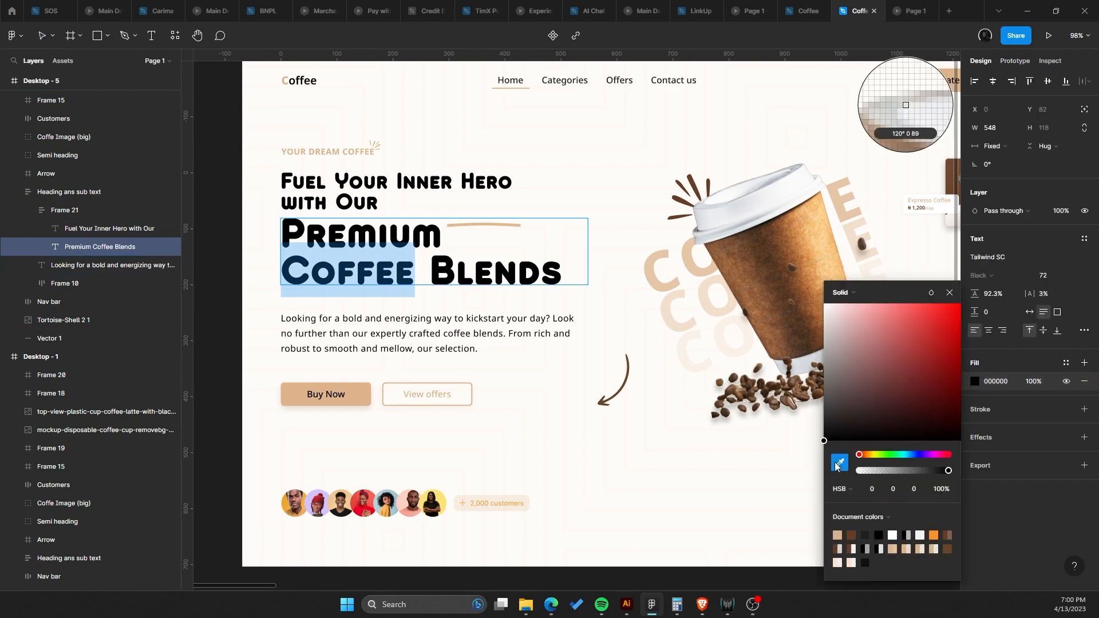
click(772, 380)
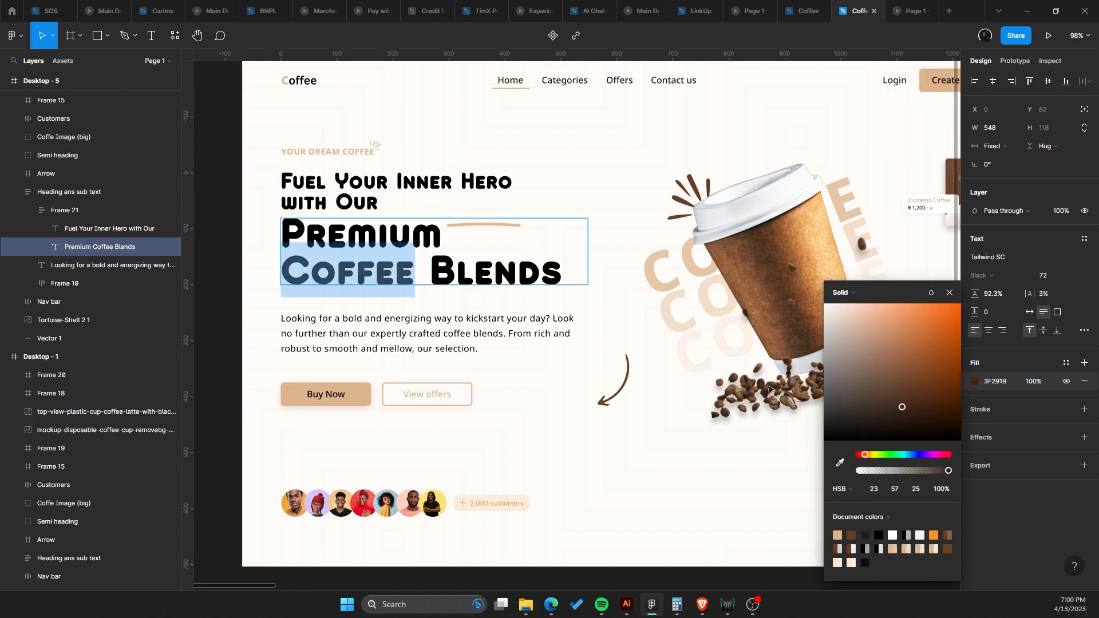
Undo the sampled brown fill on the heading text.
click(389, 232)
click(525, 334)
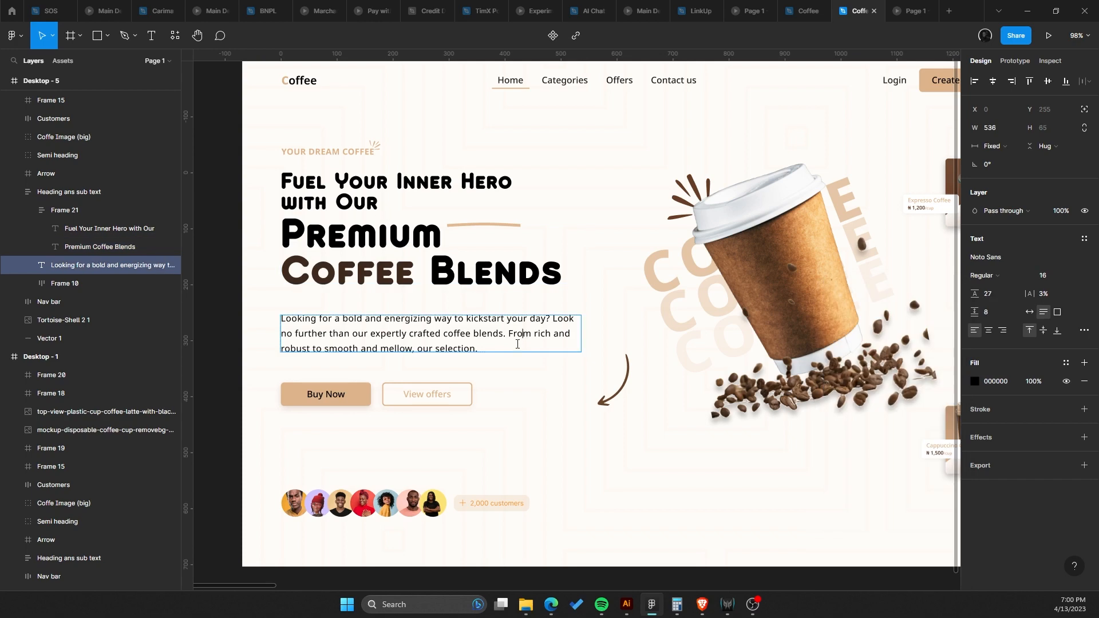
drag(517, 341, 525, 366)
scroll(591, 366, up, 1)
click(390, 258)
double_click(370, 291)
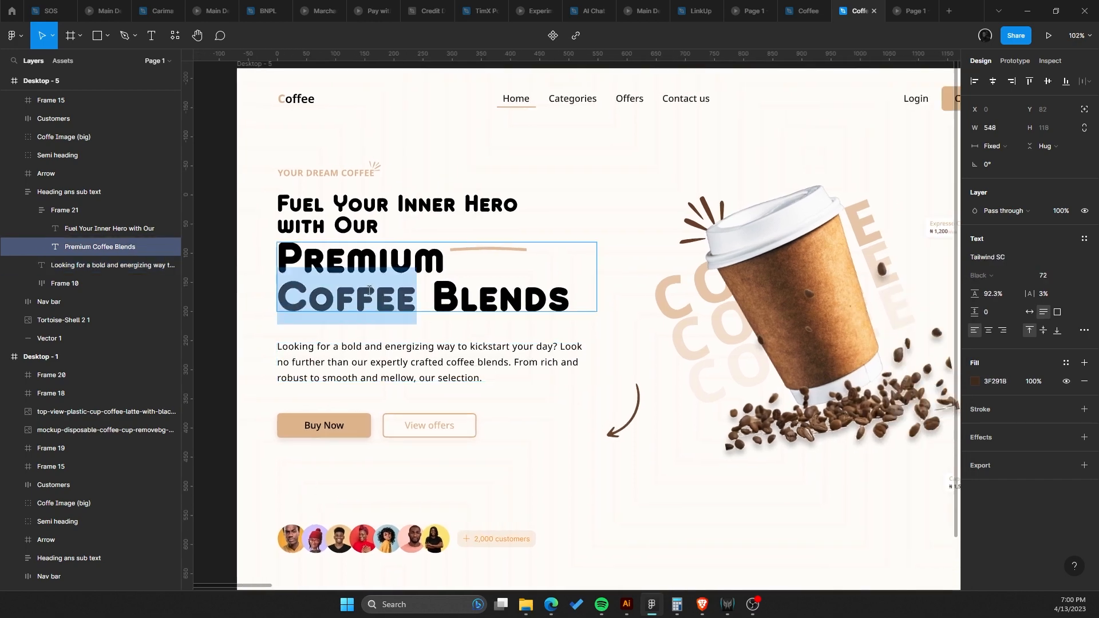
key(ctrl+z)
Color the whole 'Premium Coffee Blends' line with the 673E25 document color.
click(378, 260)
drag(287, 256, 588, 308)
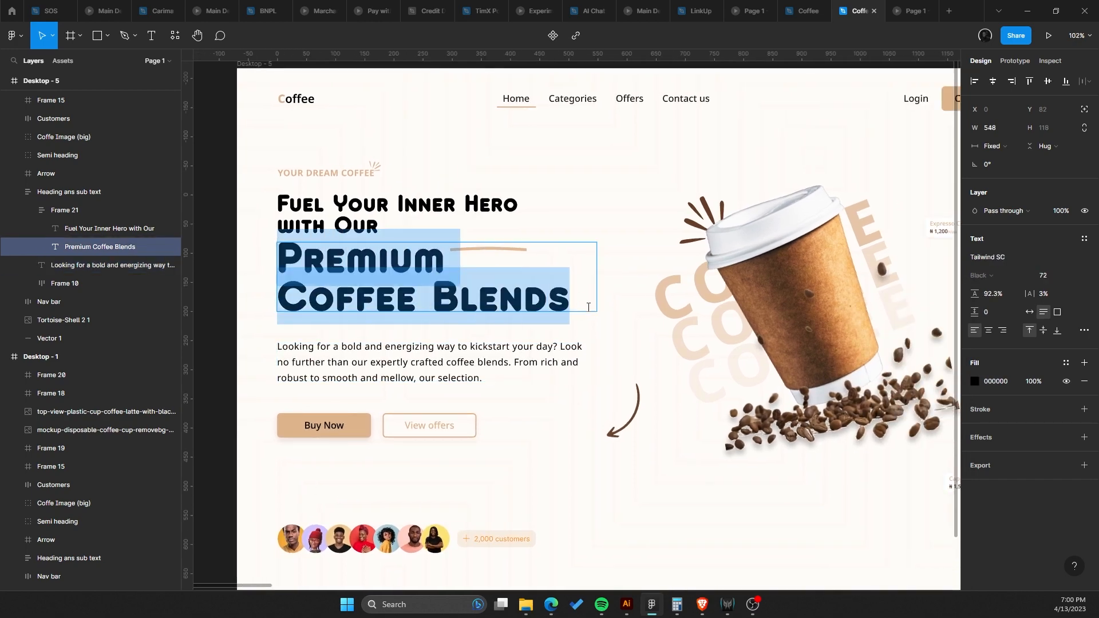
click(974, 381)
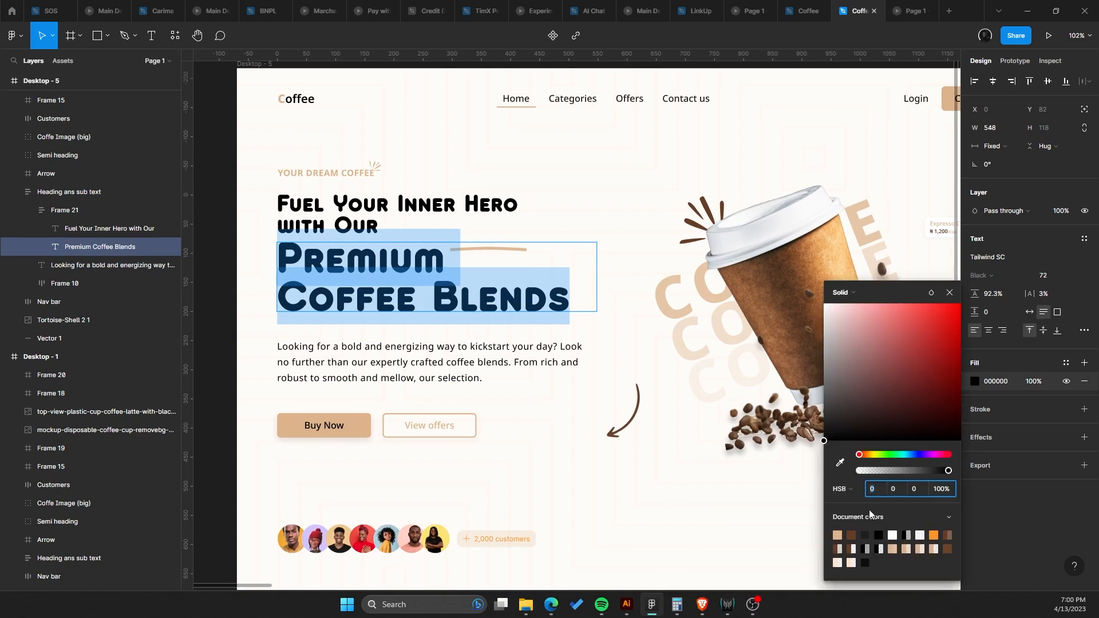
click(853, 534)
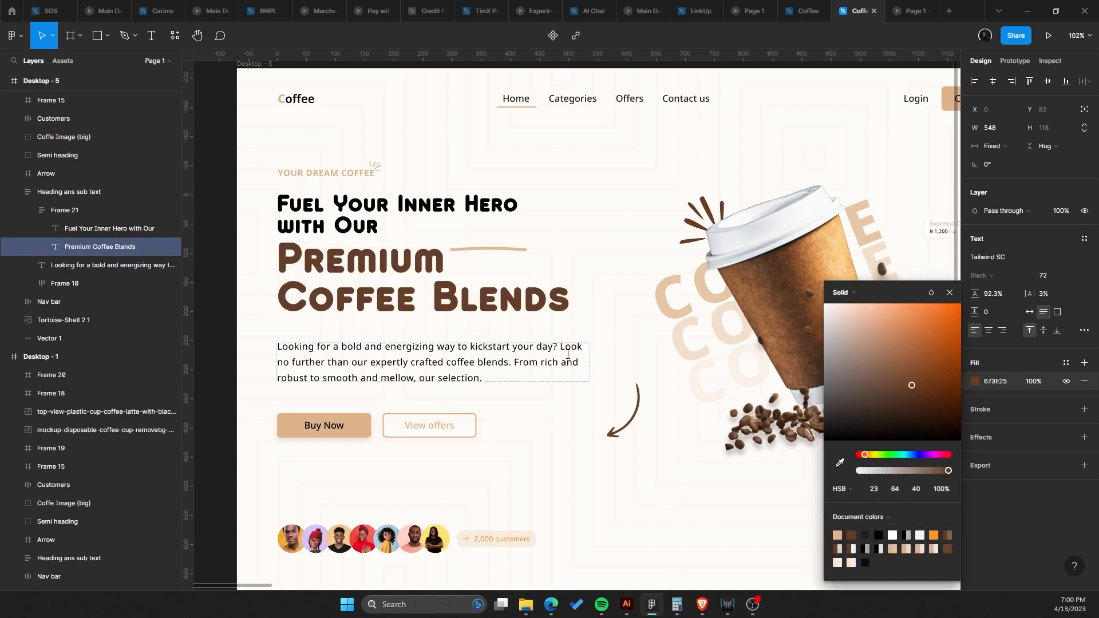
Check the recolored heading in the prototype preview tab and return to the design file.
click(900, 5)
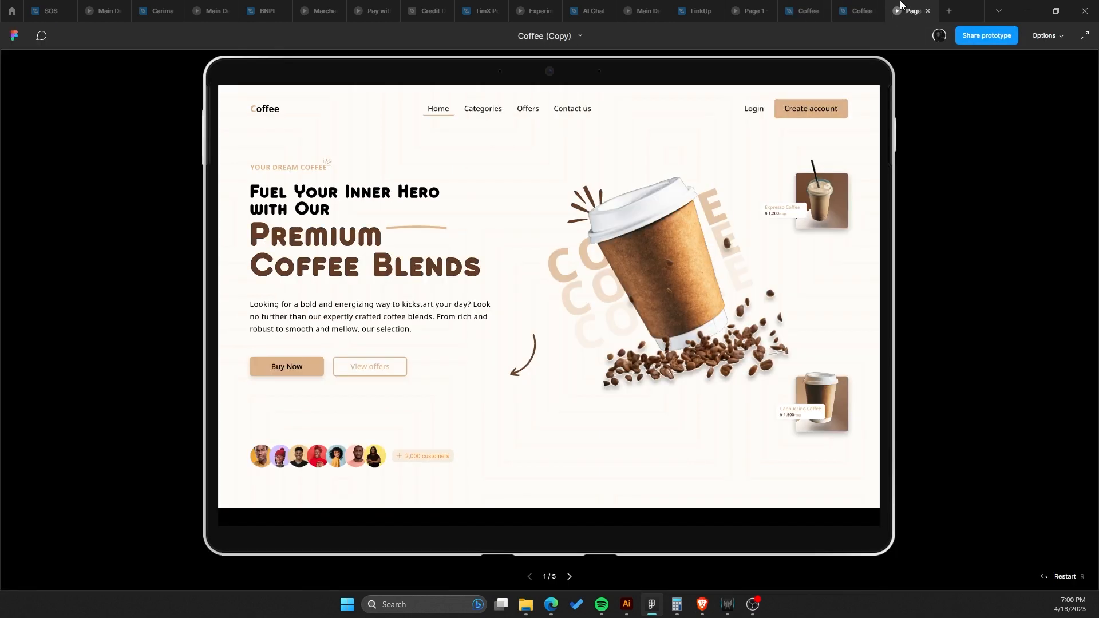
click(870, 5)
key(Escape)
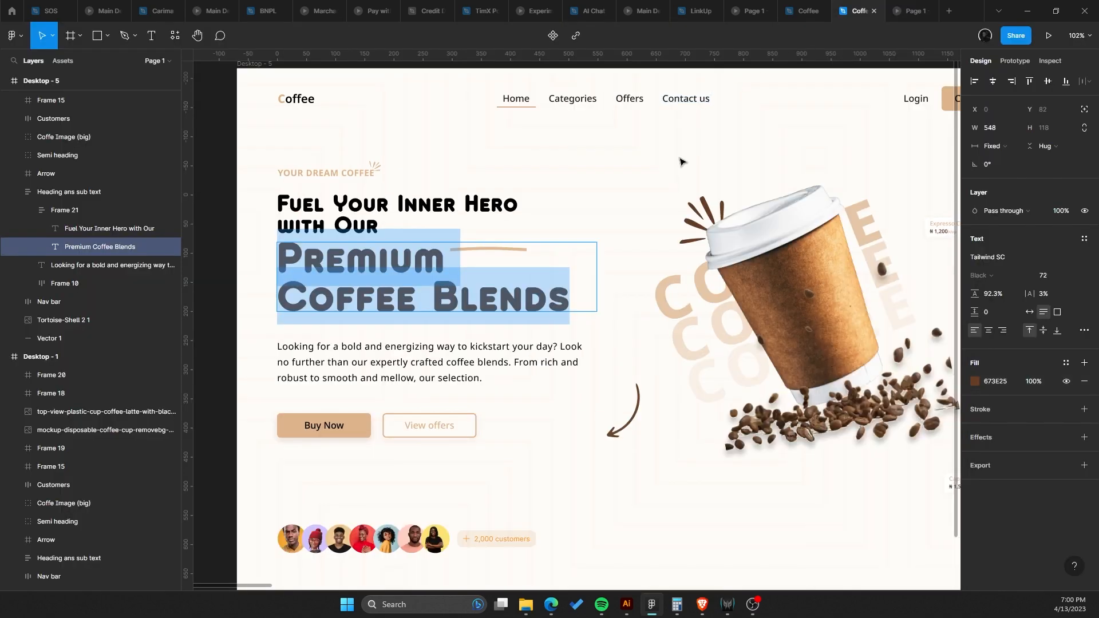
Reduce the auto-layout gap of the 'Heading ans sub text' frame to 42.
click(551, 191)
drag(538, 264, 482, 261)
scroll(588, 293, down, 2)
scroll(482, 260, up, 1)
drag(569, 241, 628, 247)
scroll(623, 247, up, 3)
double_click(462, 247)
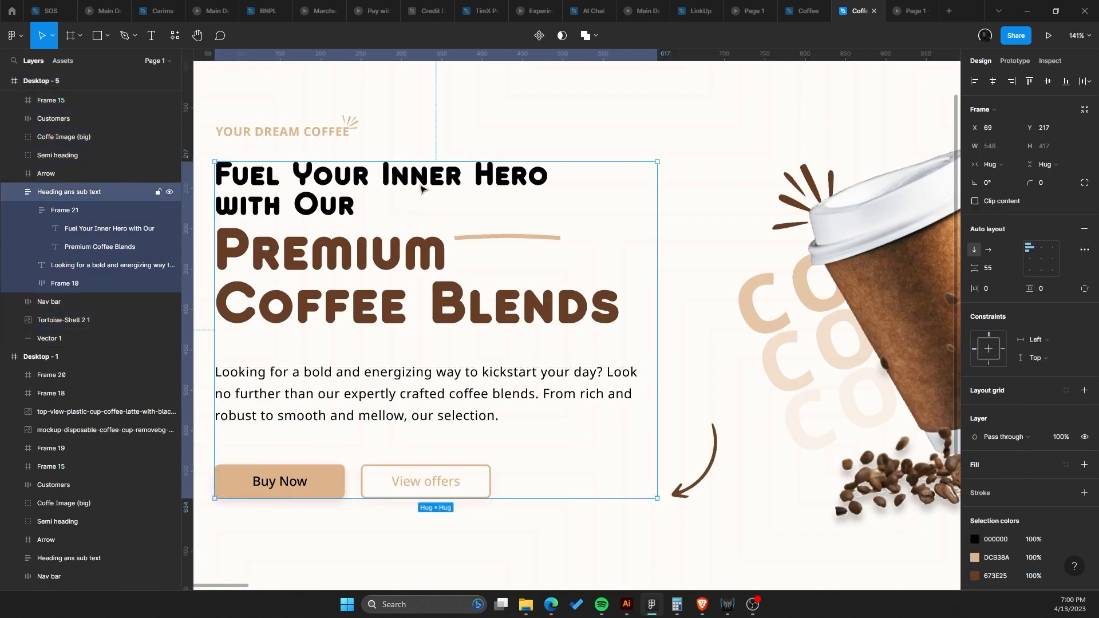
drag(464, 246, 472, 209)
scroll(470, 208, down, 1)
click(430, 361)
click(620, 299)
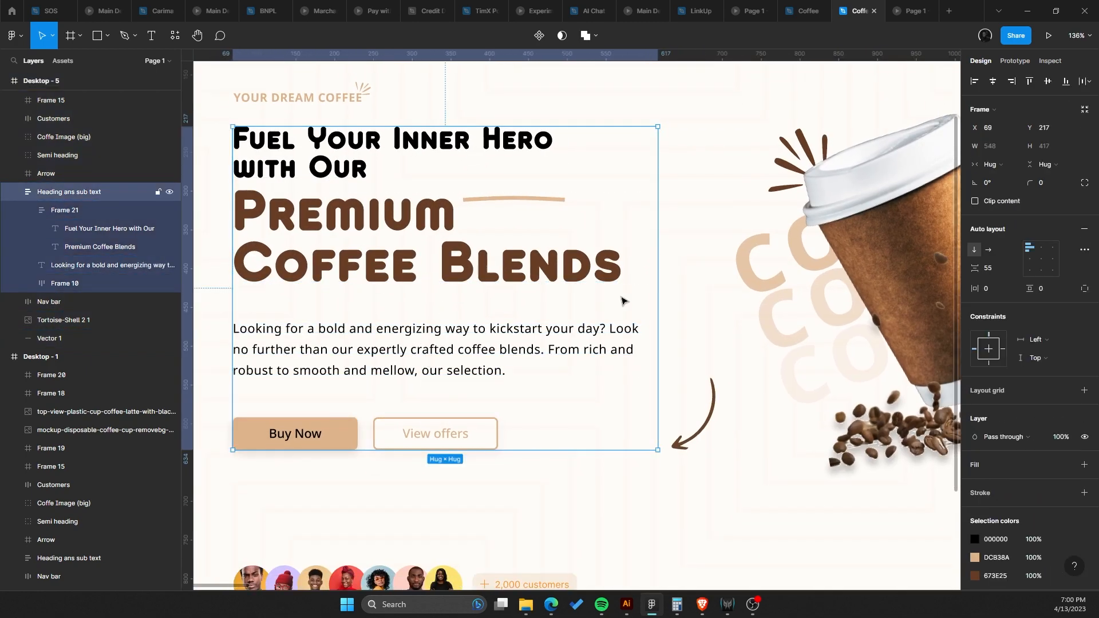
mouse_move(974, 268)
mouse_down()
mouse_move(937, 255)
mouse_move(957, 258)
mouse_up()
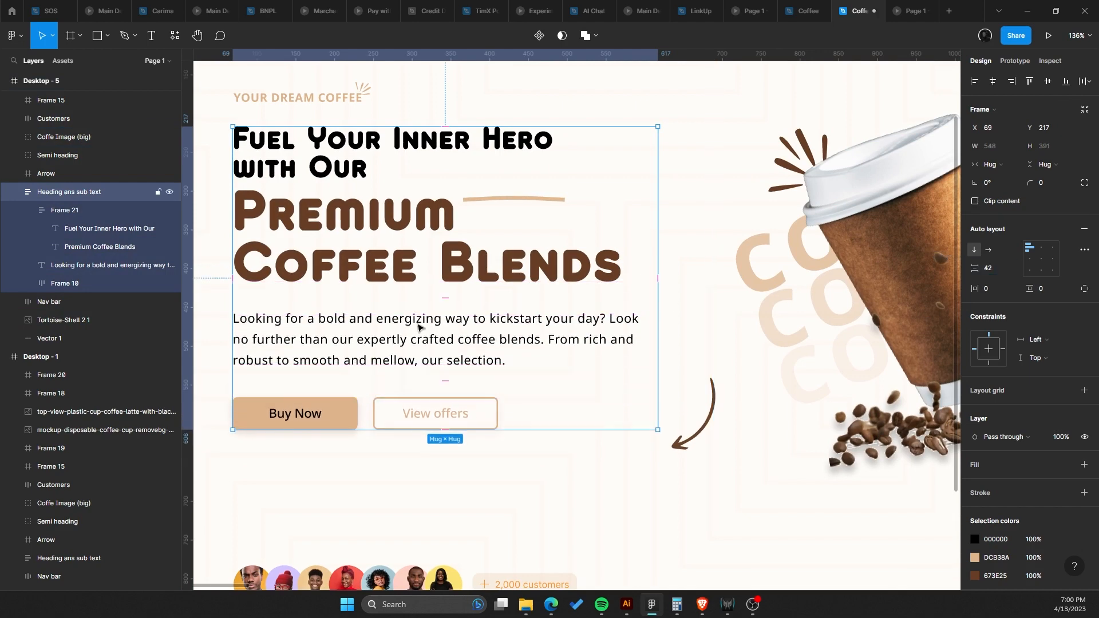
Wrap the heading group and the paragraph in a new auto-layout frame with a gap of 40.
double_click(418, 324)
click(411, 250)
shift+click(382, 326)
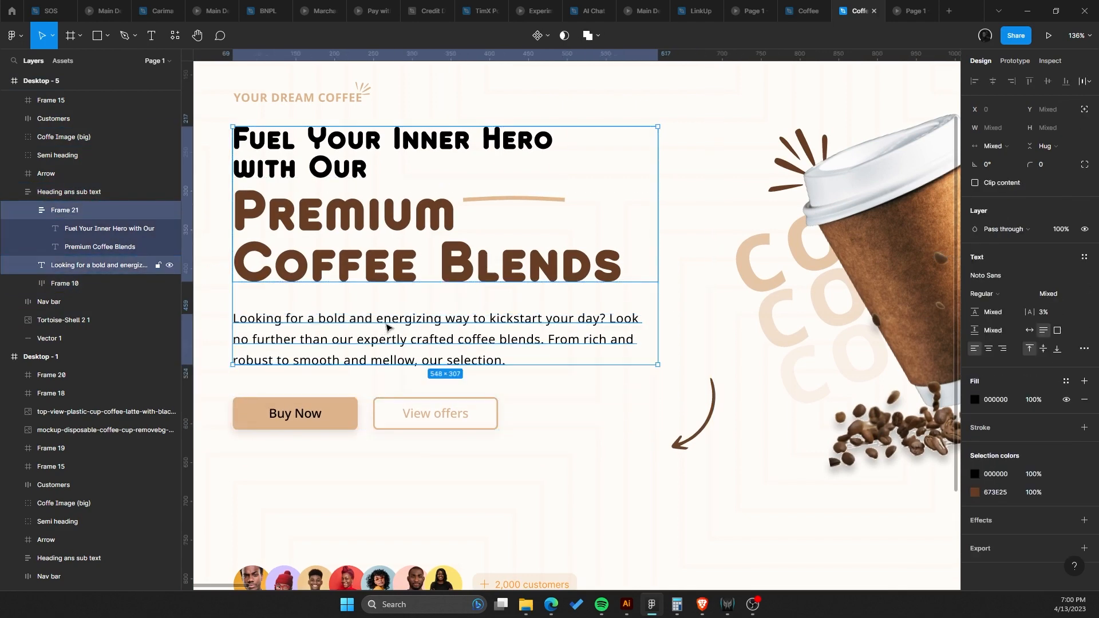
key(shift+a)
click(1007, 269)
text(40)
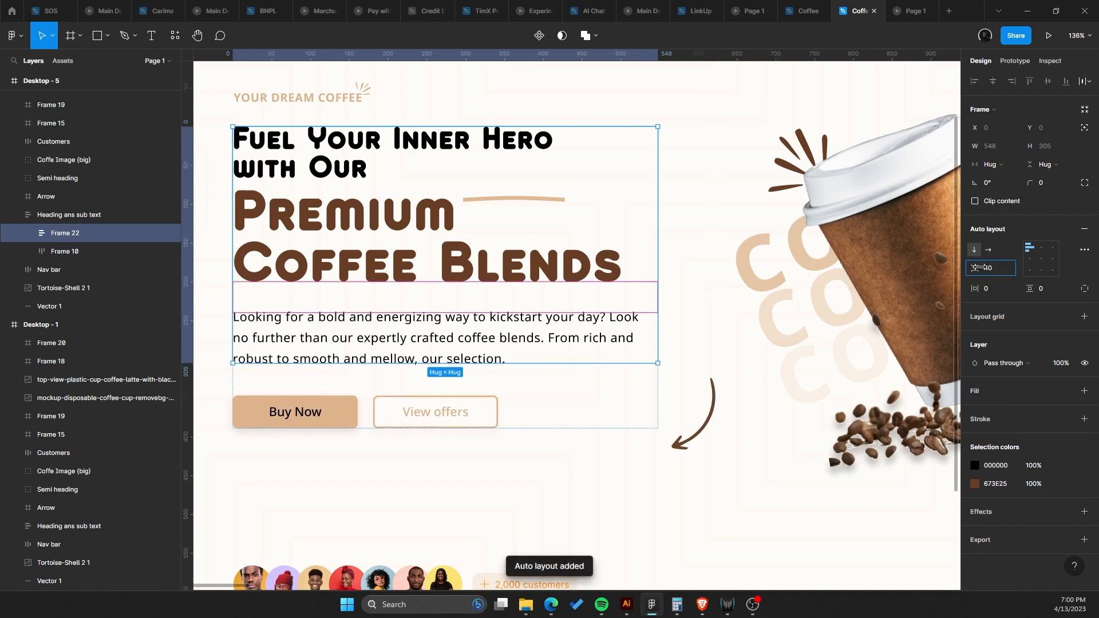
key(Return)
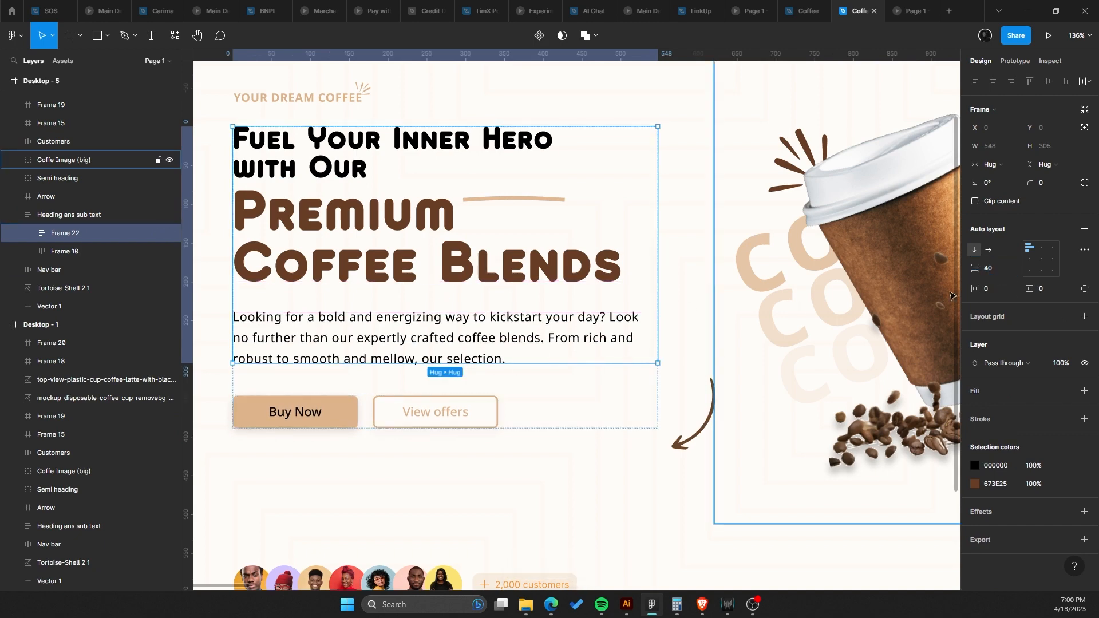
Set the new auto-layout frame's gap to 32.
drag(973, 271, 968, 271)
click(1000, 273)
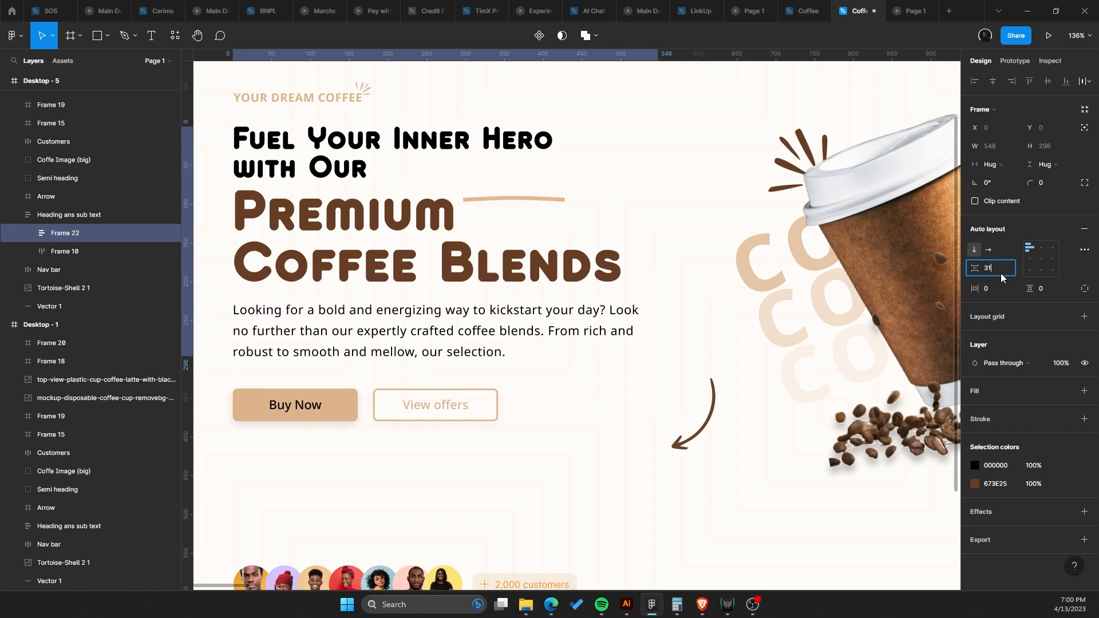
text(32)
key(Return)
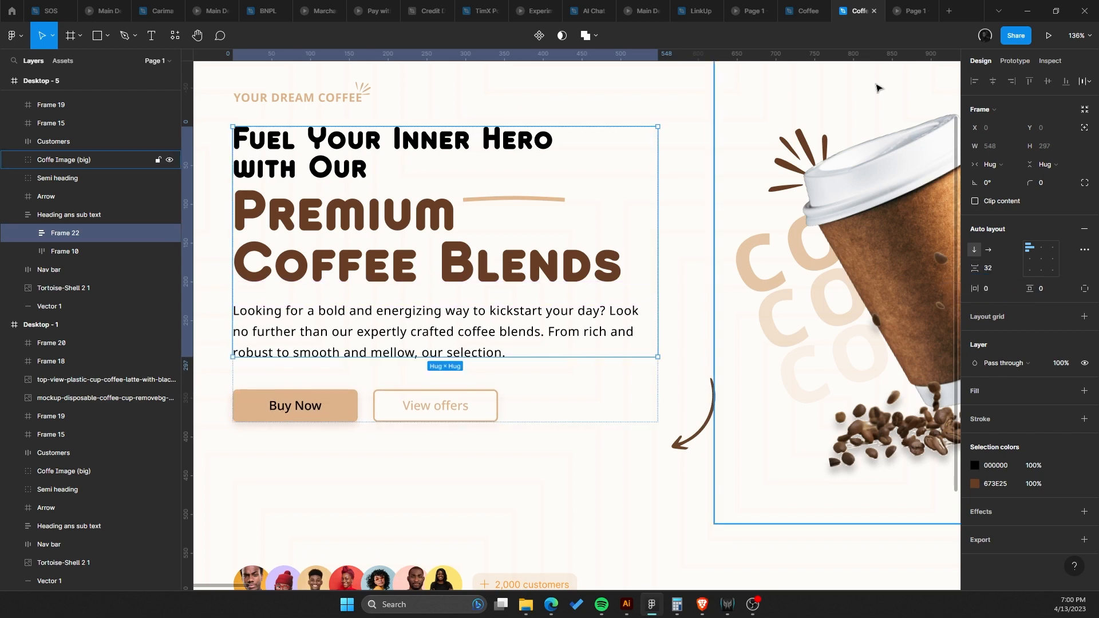
Compare the spacing in the prototype preview and set the new frame's gap to 40.
click(907, 7)
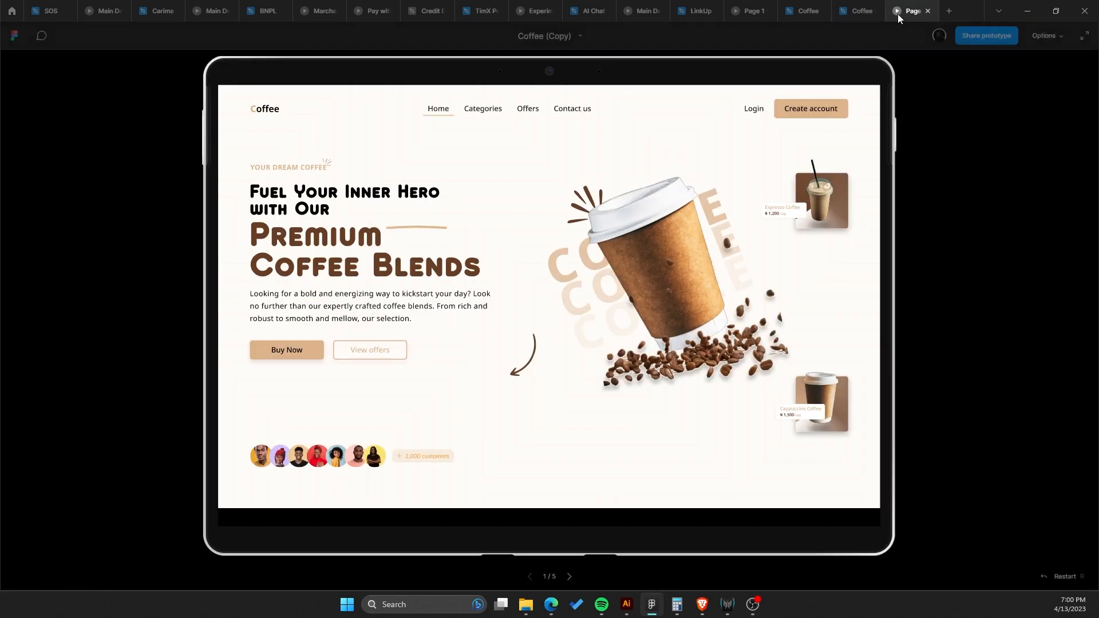
click(868, 4)
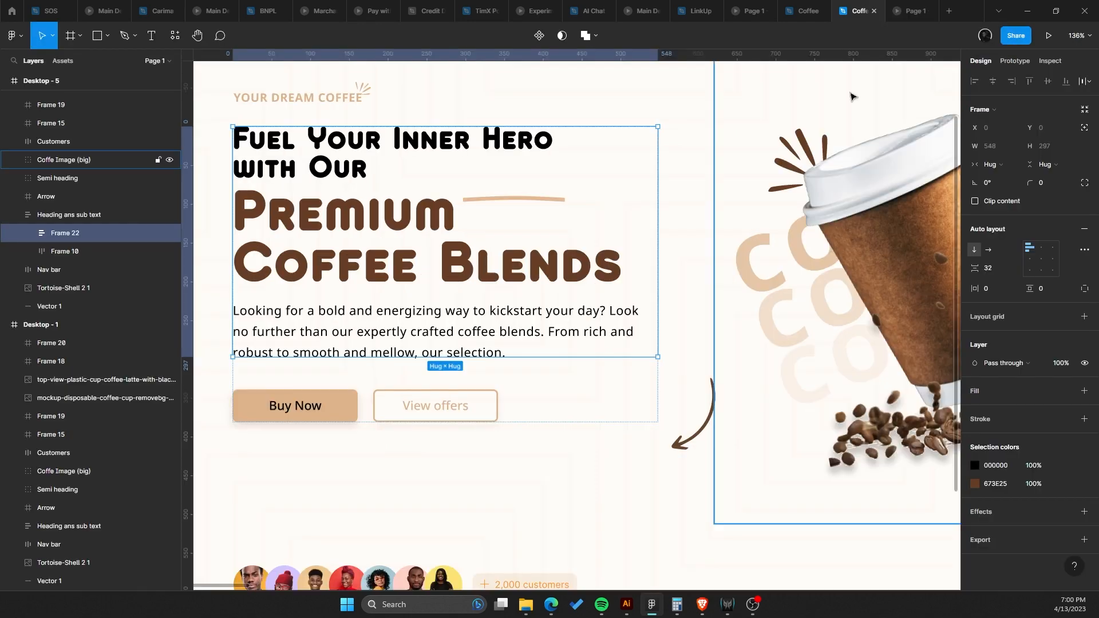
text(40)
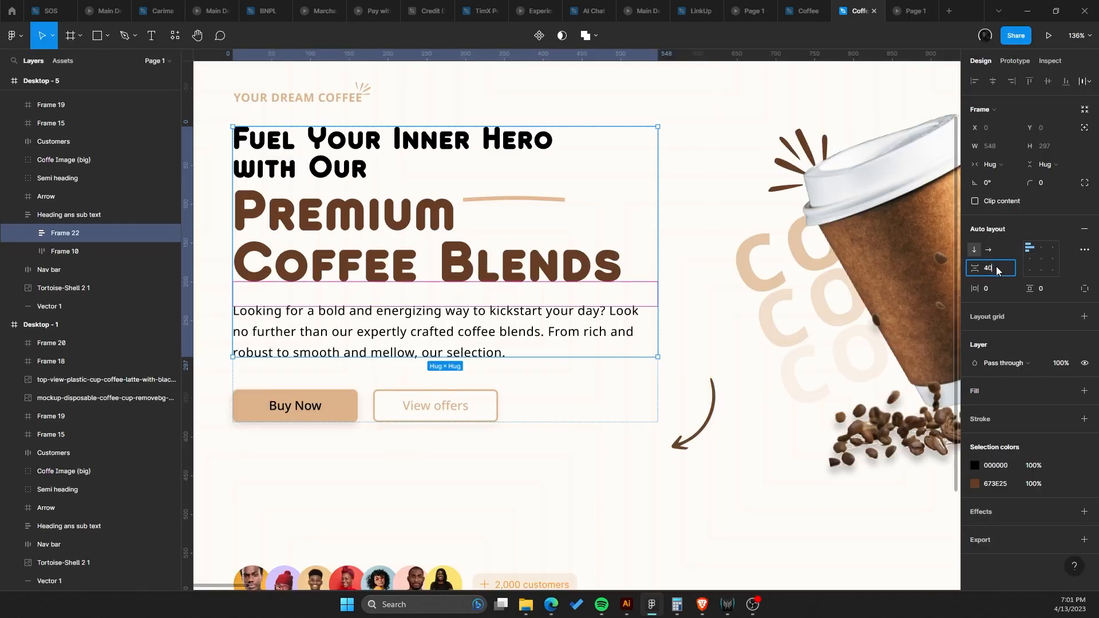
key(Return)
Compare the Desktop - 5 frame against the prototype preview tab.
click(567, 455)
scroll(613, 409, down, 4)
scroll(611, 408, down, 2)
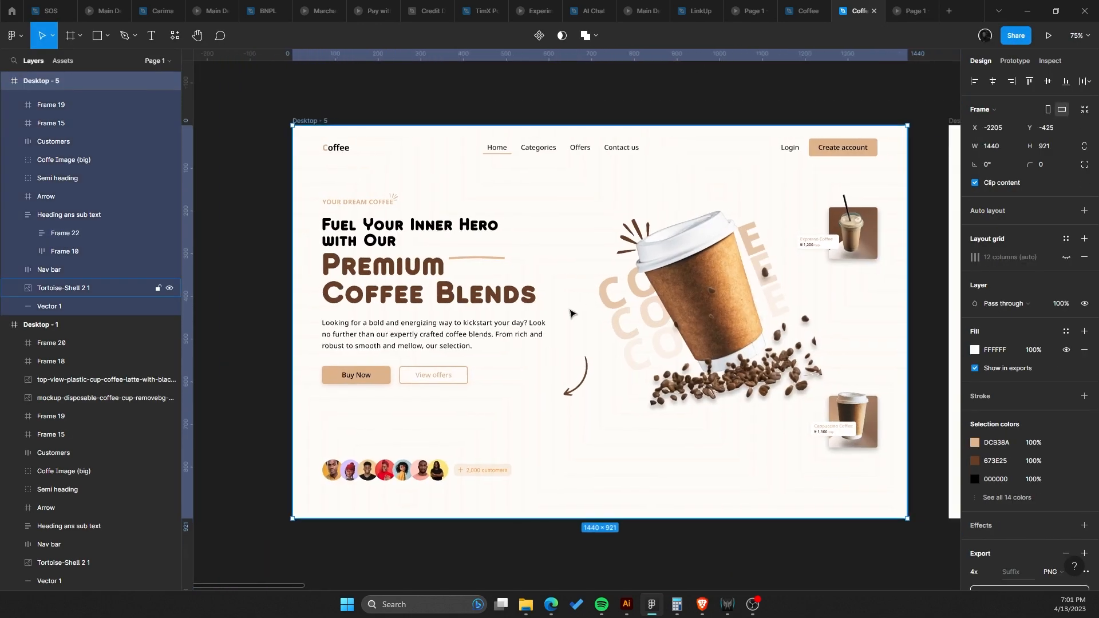
click(911, 10)
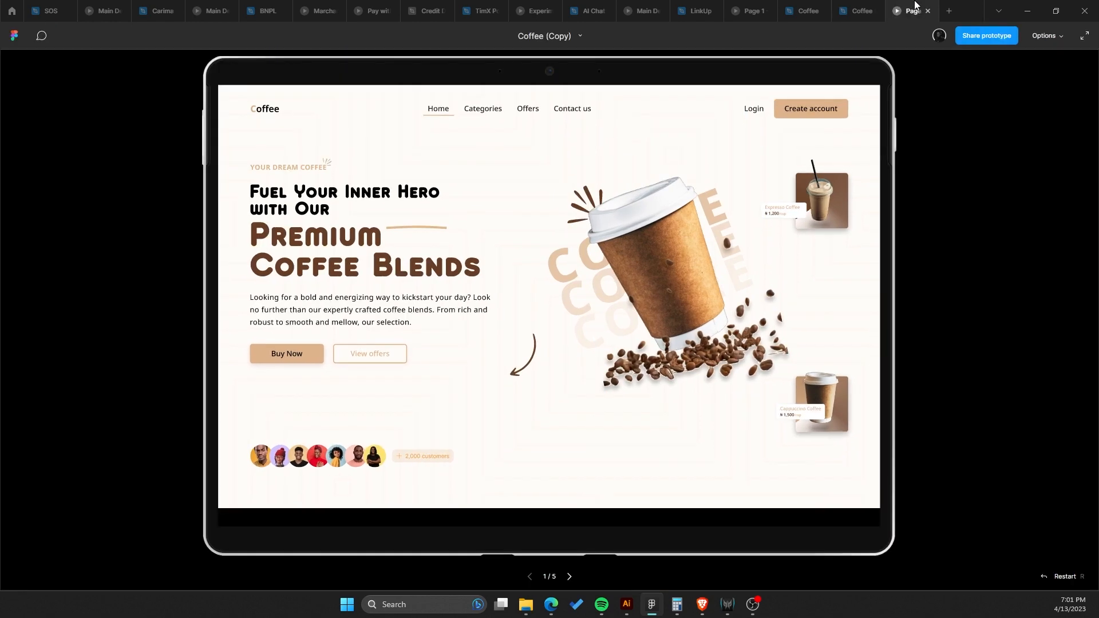
click(855, 6)
scroll(407, 201, up, 5)
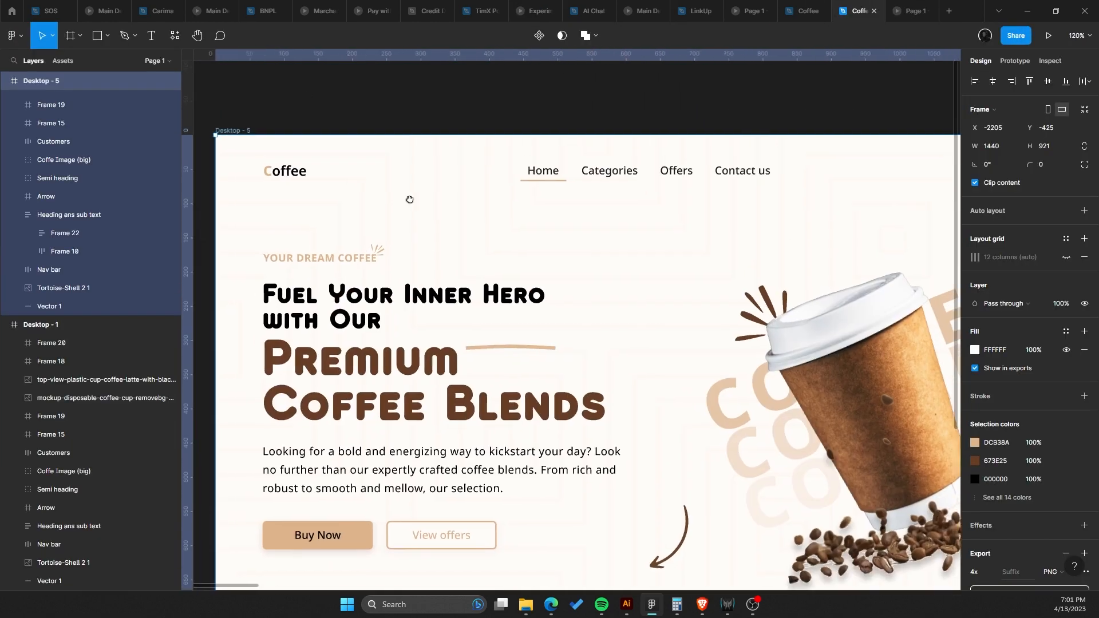
Darken the fill of the 'YOUR DREAM COFFEE' label to B28251 in the color picker.
ctrl+click(398, 228)
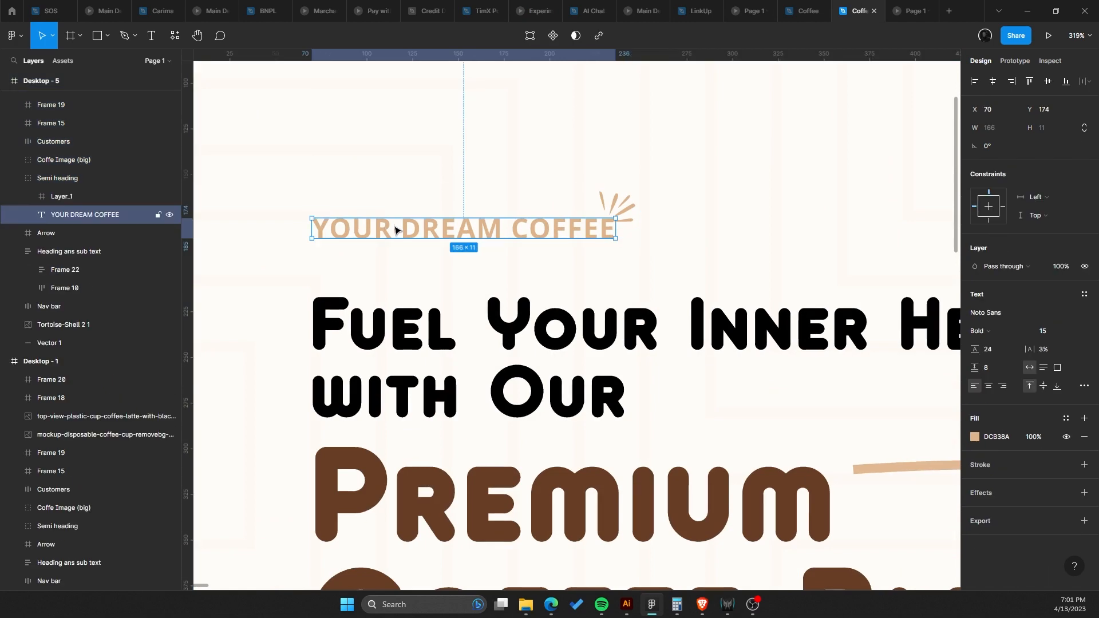
scroll(462, 216, up, 5)
scroll(476, 215, down, 5)
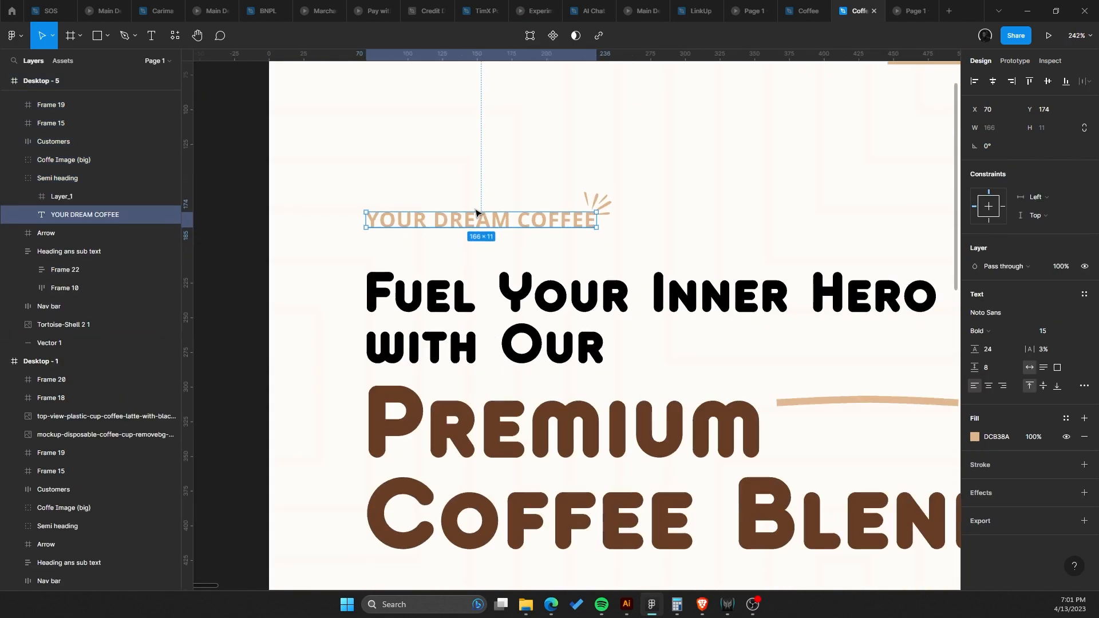
scroll(535, 223, down, 5)
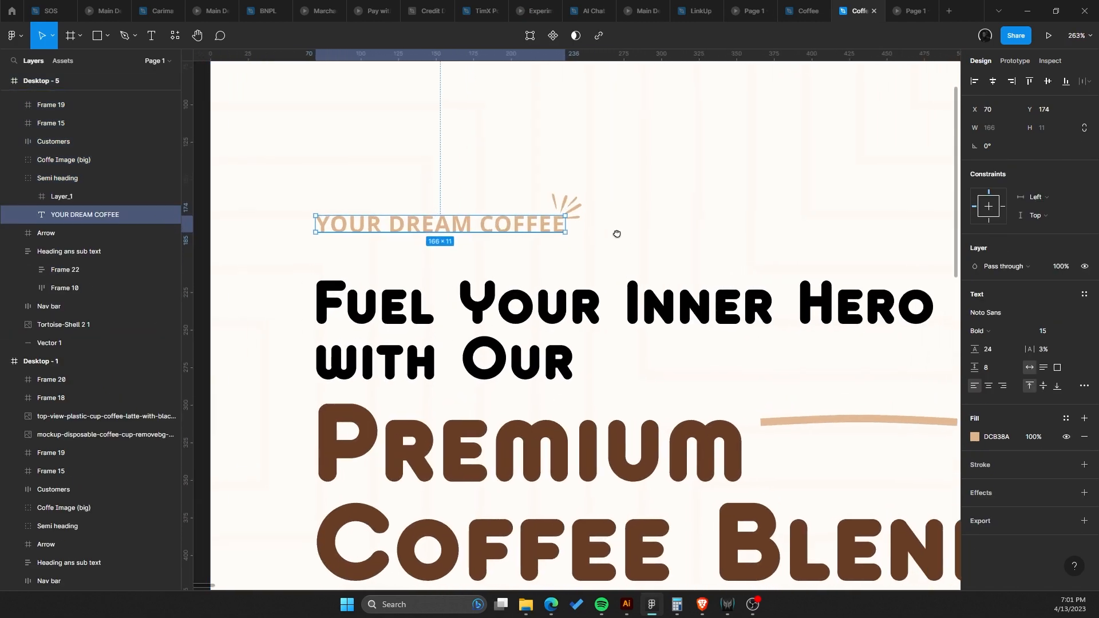
click(975, 437)
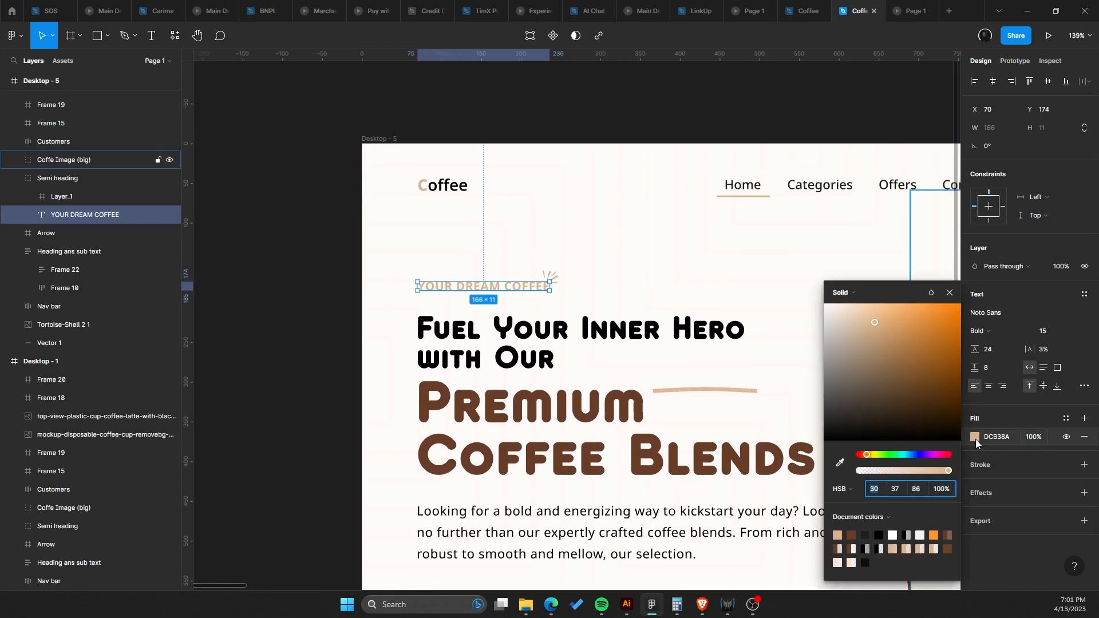
scroll(561, 315, down, 2)
scroll(625, 345, up, 1)
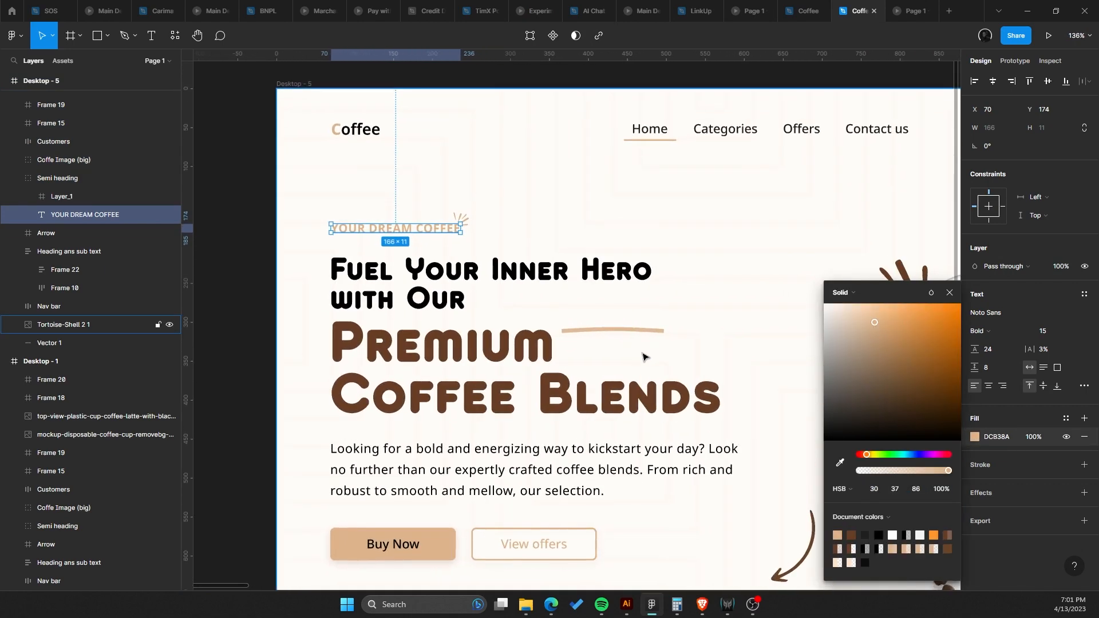
drag(642, 354, 447, 249)
scroll(450, 251, down, 5)
scroll(782, 292, up, 1)
drag(781, 291, 896, 344)
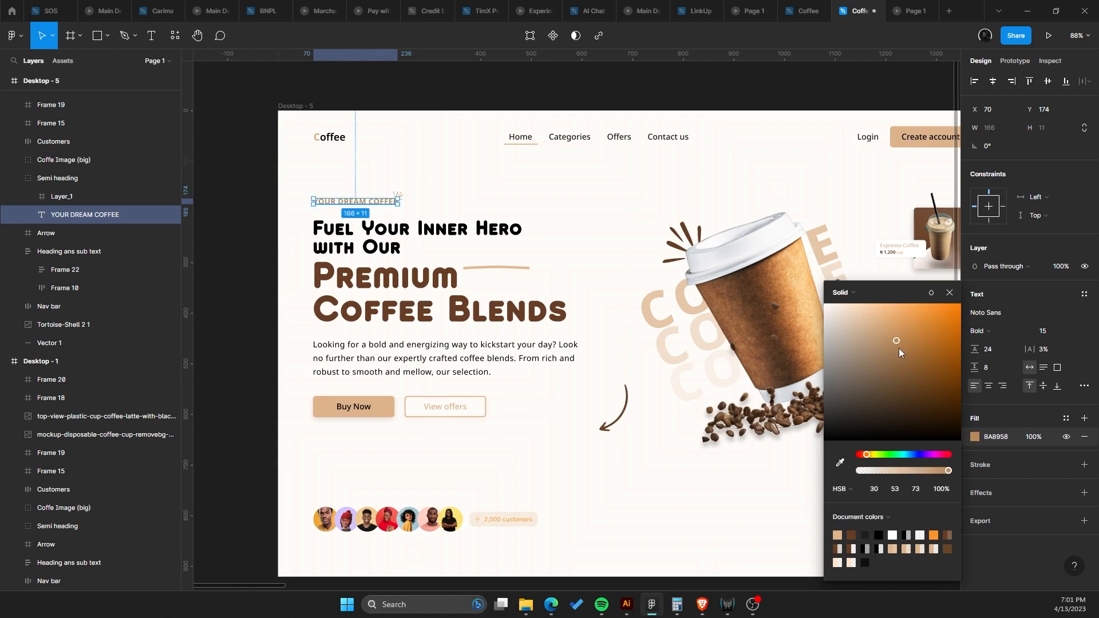
click(898, 344)
scroll(417, 269, up, 2)
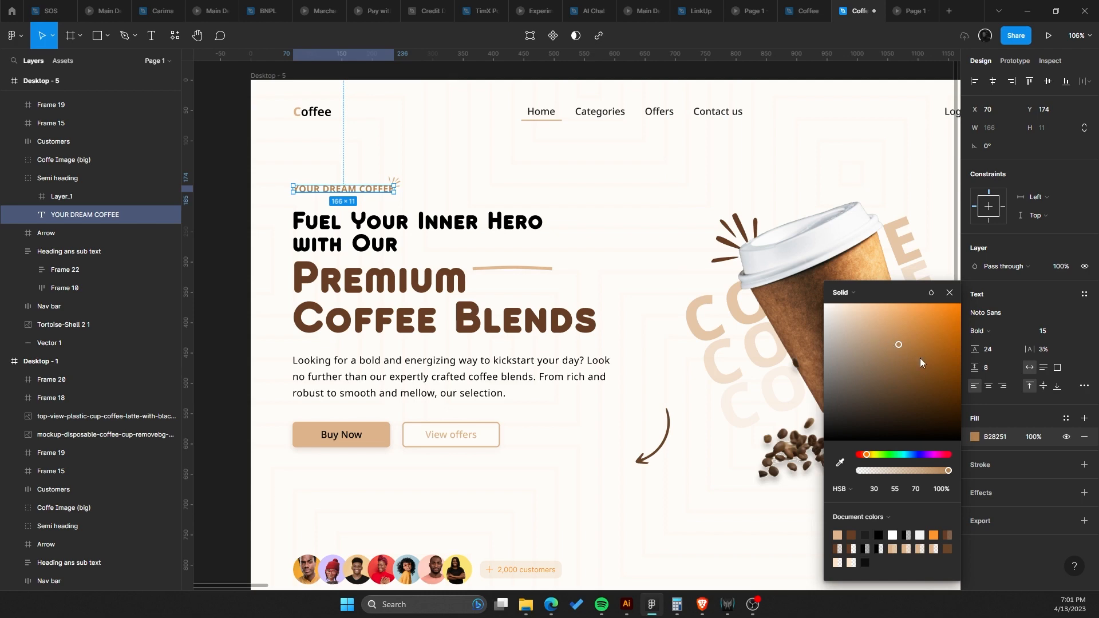
Inspect the fill color of the 'YOUR DREAM COFFEE' label.
scroll(446, 217, up, 1)
drag(410, 201, 476, 165)
click(466, 195)
scroll(466, 195, down, 3)
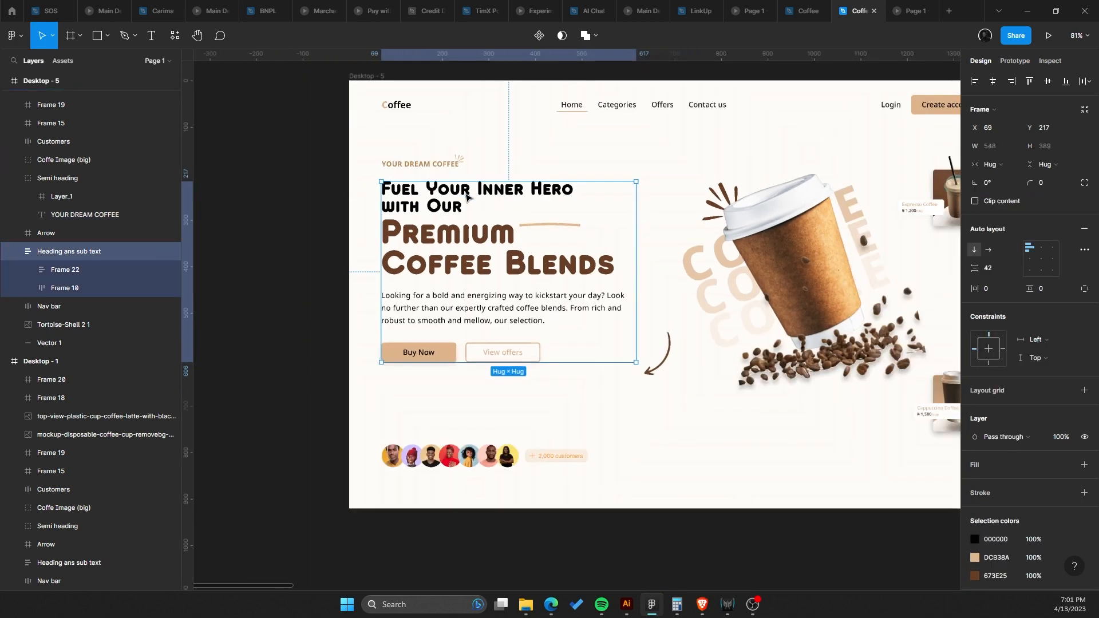
scroll(466, 195, right, 2)
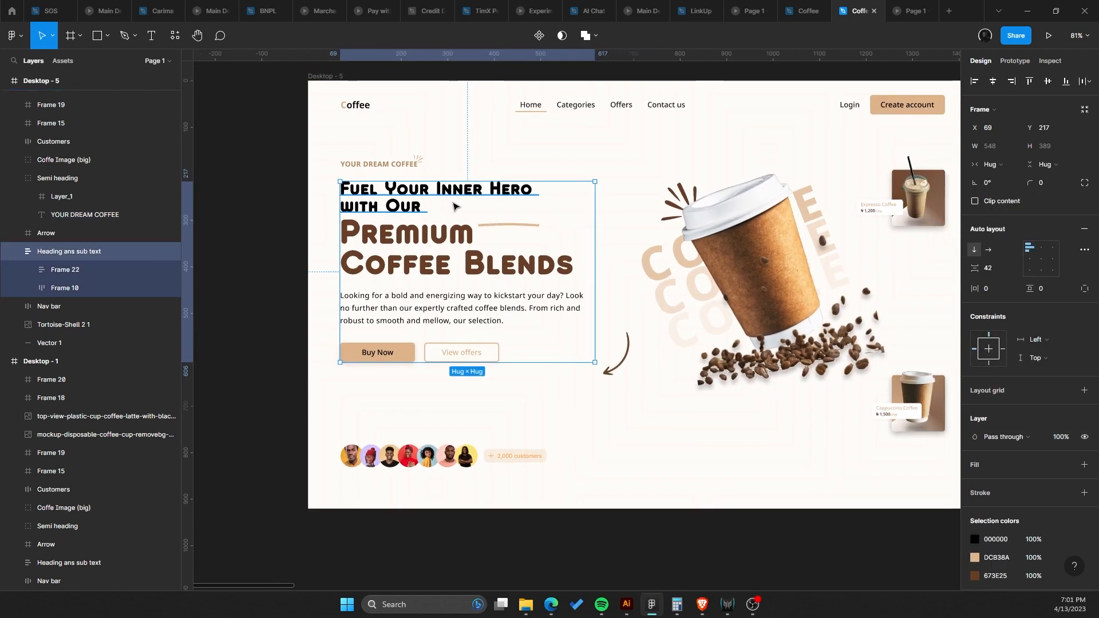
scroll(435, 194, up, 2)
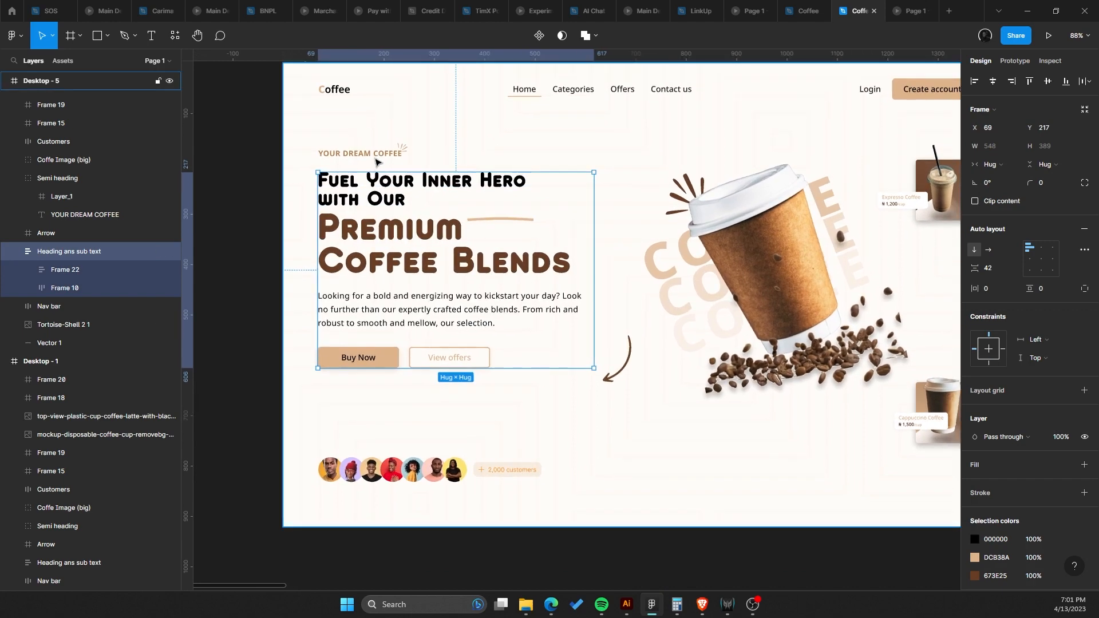
double_click(376, 159)
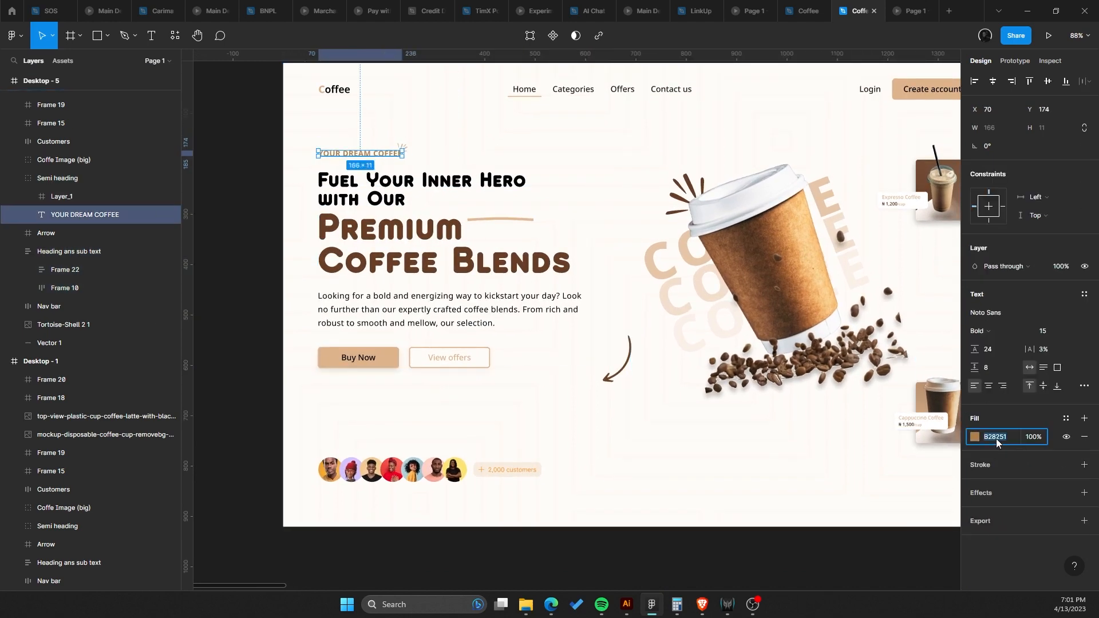
Change the button group's DCB38A selection color to B28251.
click(463, 360)
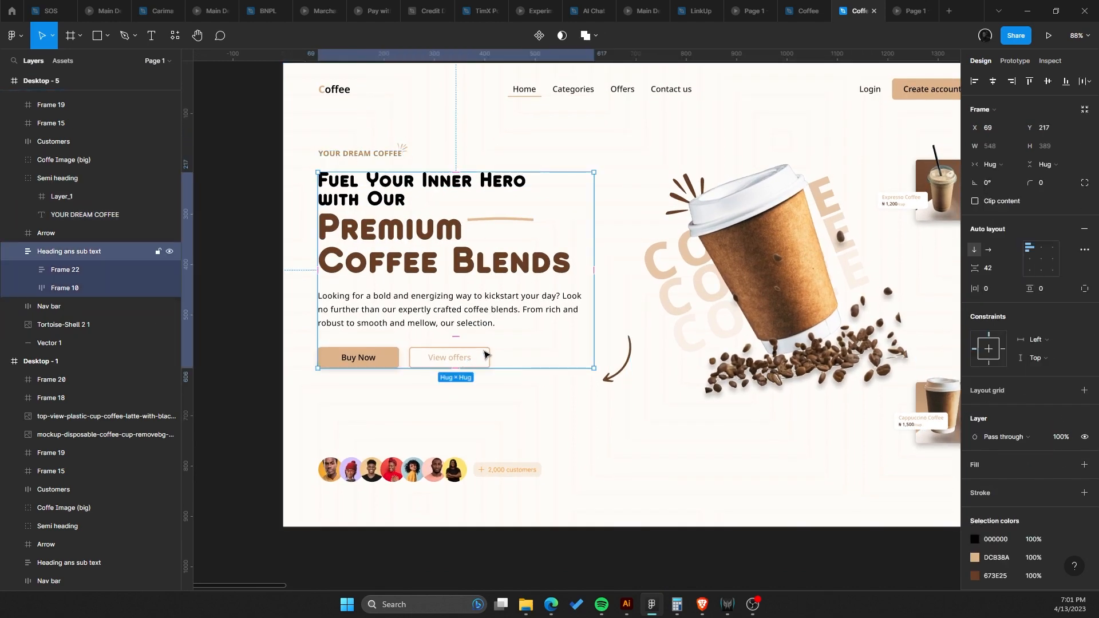
click(475, 353)
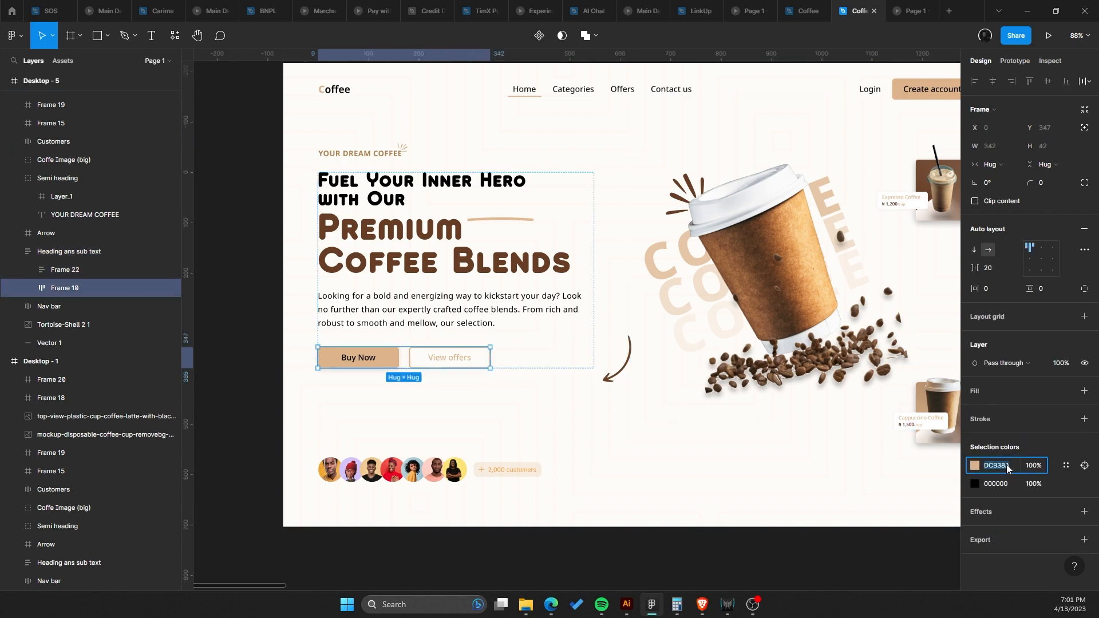
text(B28251)
key(Return)
Set the 'Buy Now' label's text fill to white FFFFFF.
scroll(356, 335, down, 1)
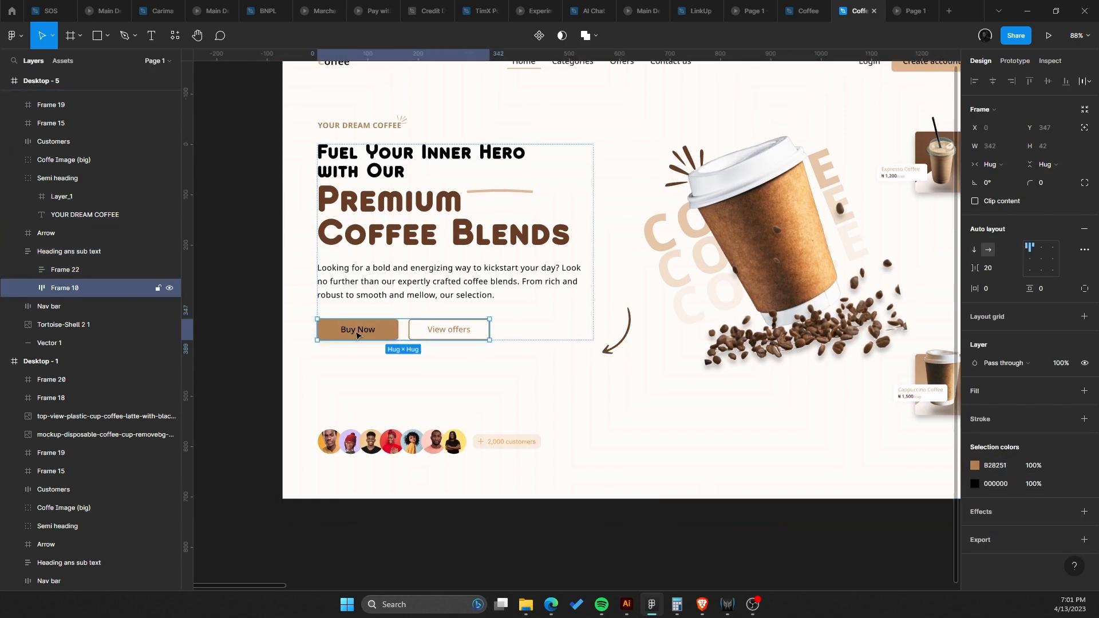
click(356, 334)
click(369, 331)
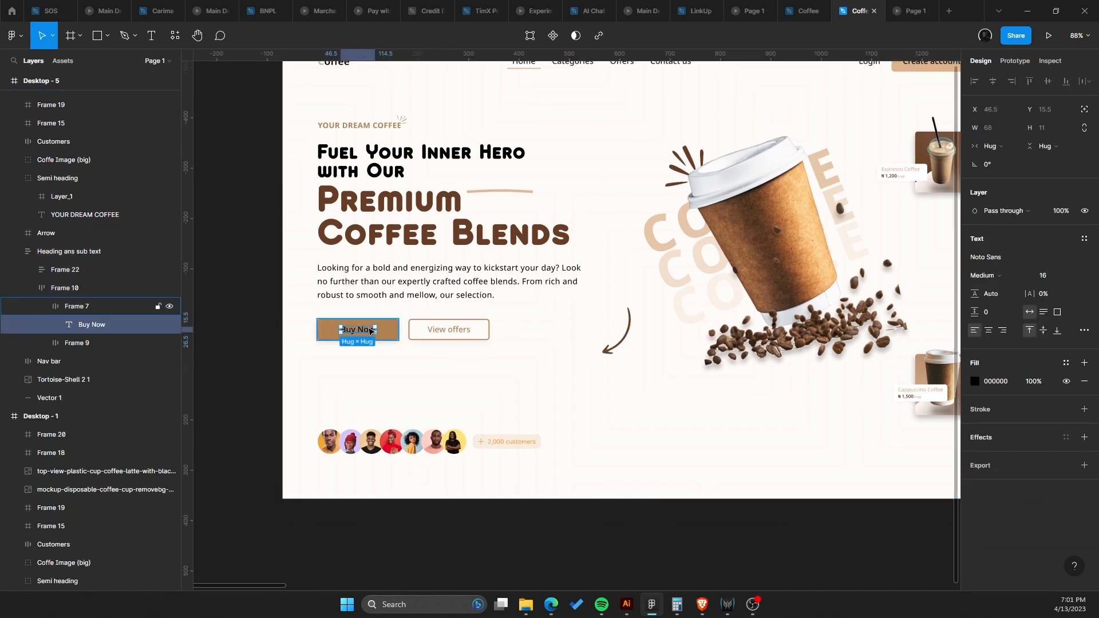
click(975, 381)
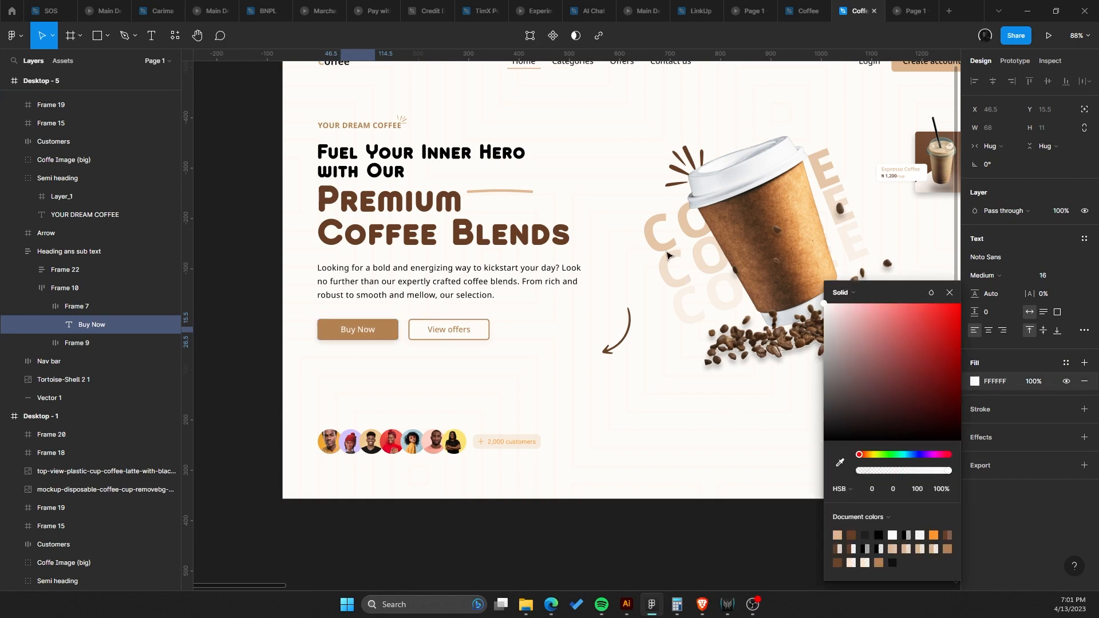
click(446, 362)
double_click(394, 329)
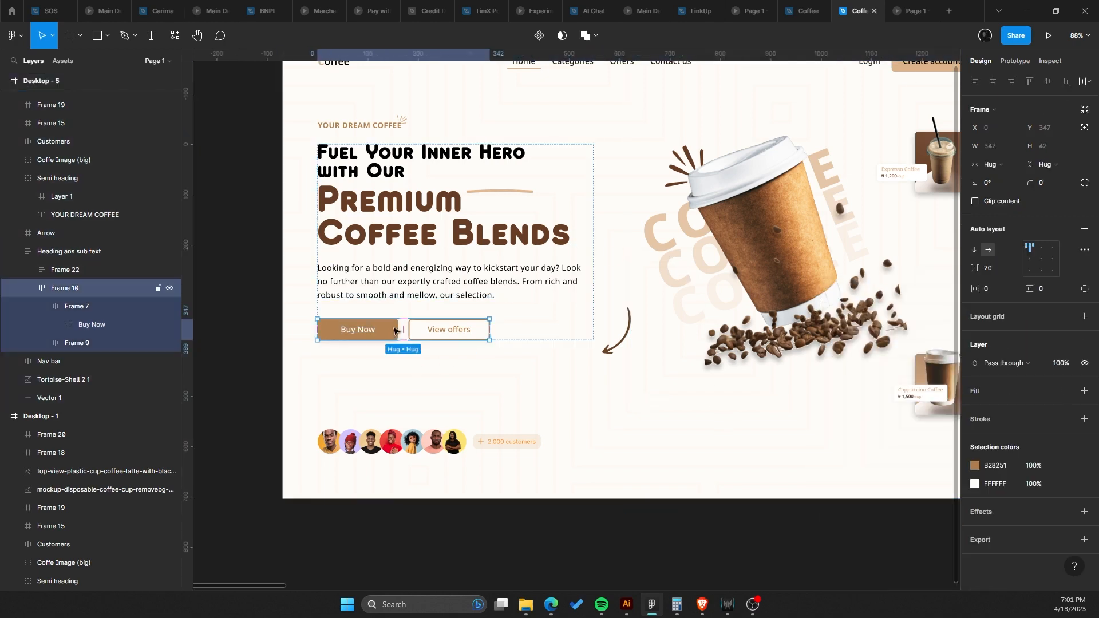
Set the 'Create account' button's fill to B28251.
scroll(545, 222, down, 3)
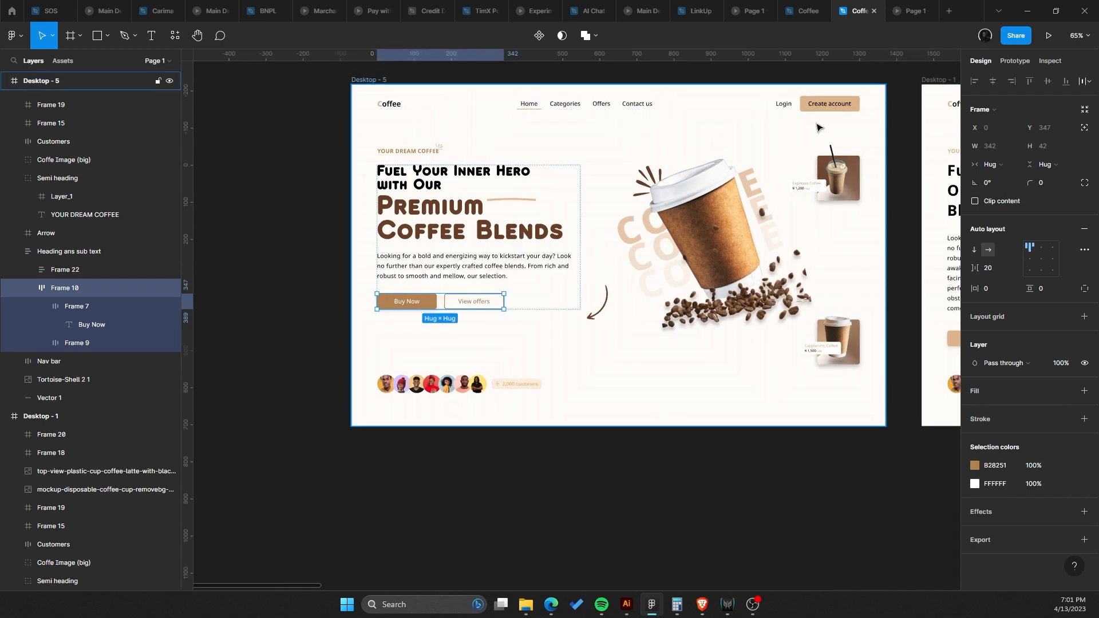
click(822, 110)
click(824, 112)
click(826, 110)
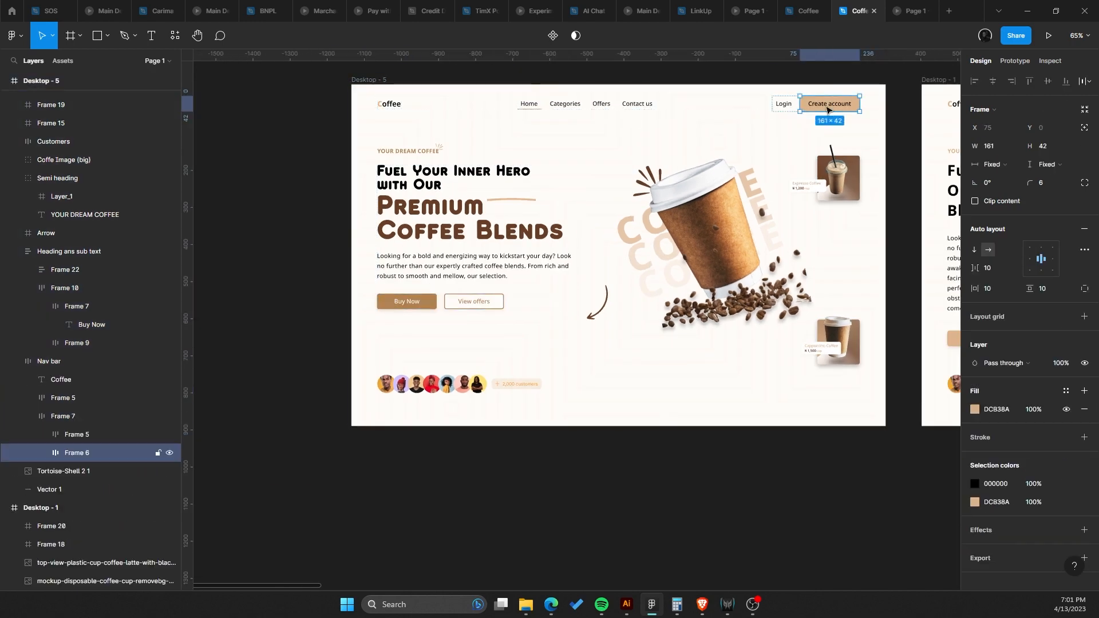
click(1004, 408)
text(B2825)
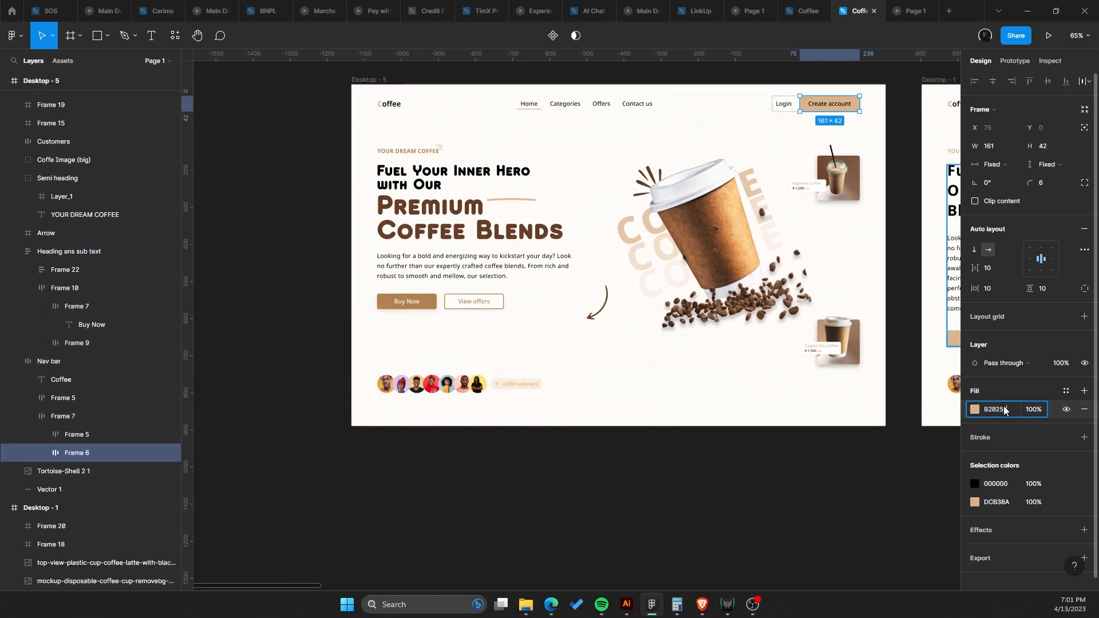
text(1)
key(Return)
click(974, 483)
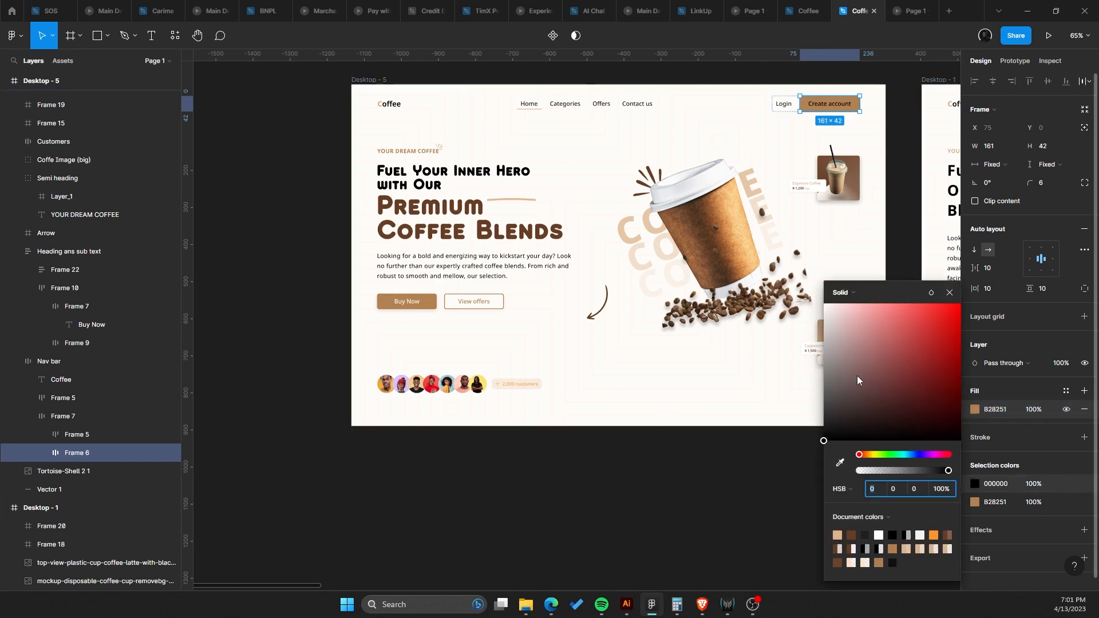
click(492, 225)
Move the decorative underline vector from beside 'Premium' to beneath the 'Coffee Blends' heading.
scroll(493, 225, up, 2)
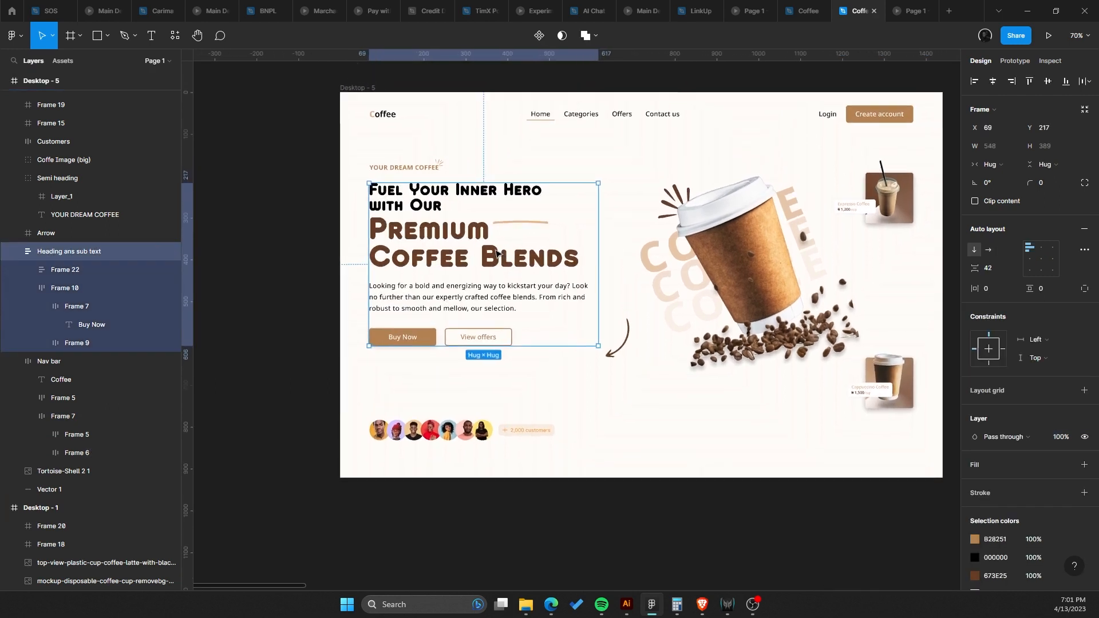
scroll(496, 254, up, 2)
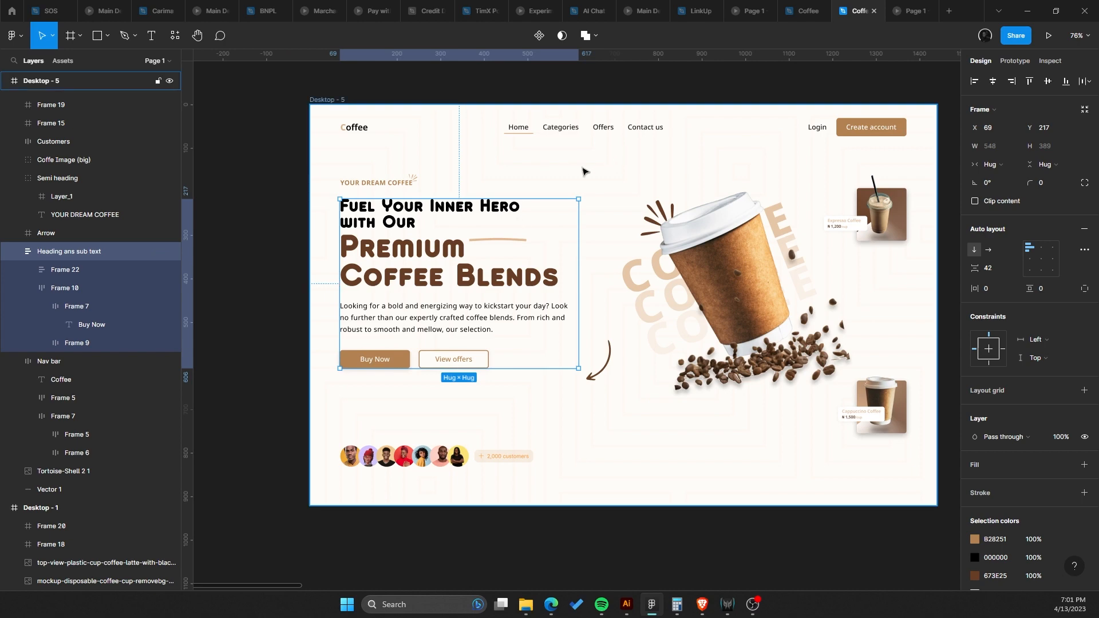
scroll(515, 201, right, 3)
scroll(515, 298, right, 3)
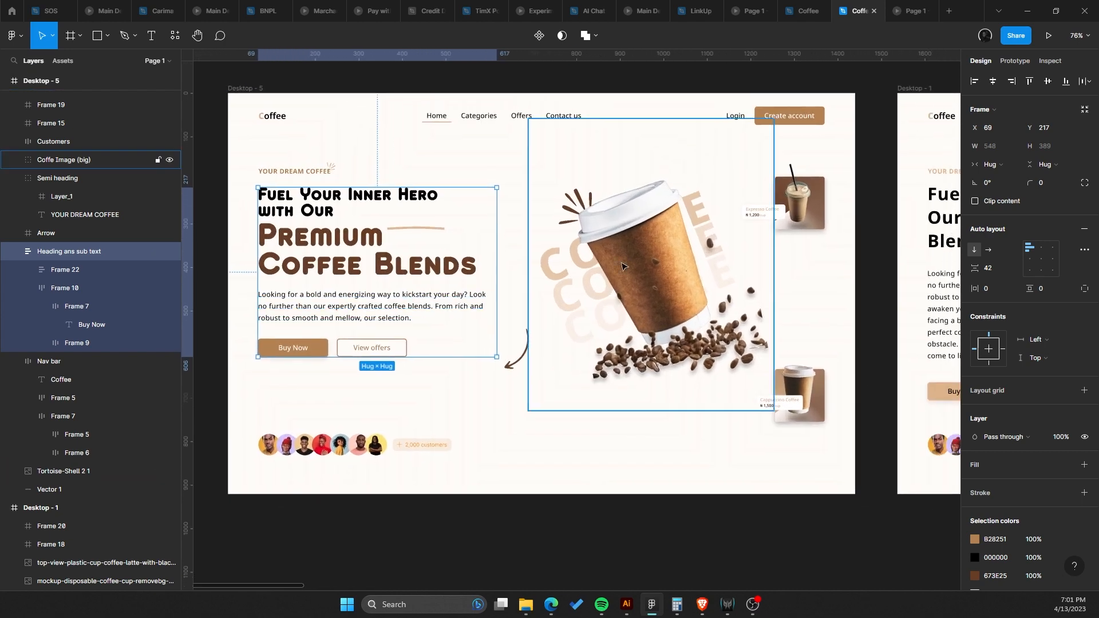
click(632, 265)
scroll(646, 272, left, 4)
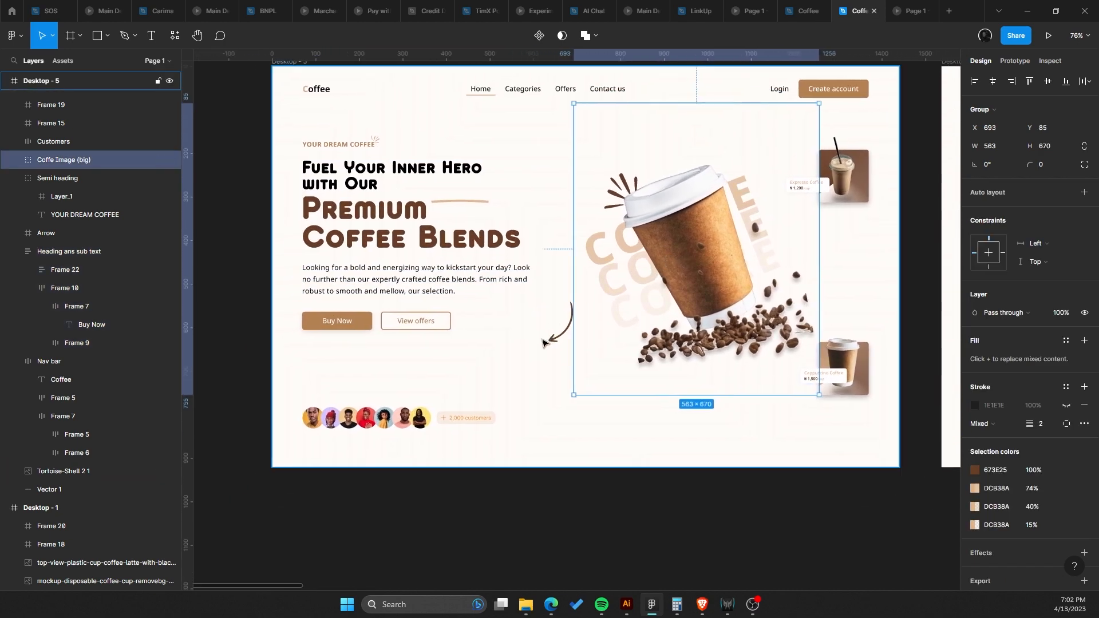
click(559, 343)
double_click(471, 206)
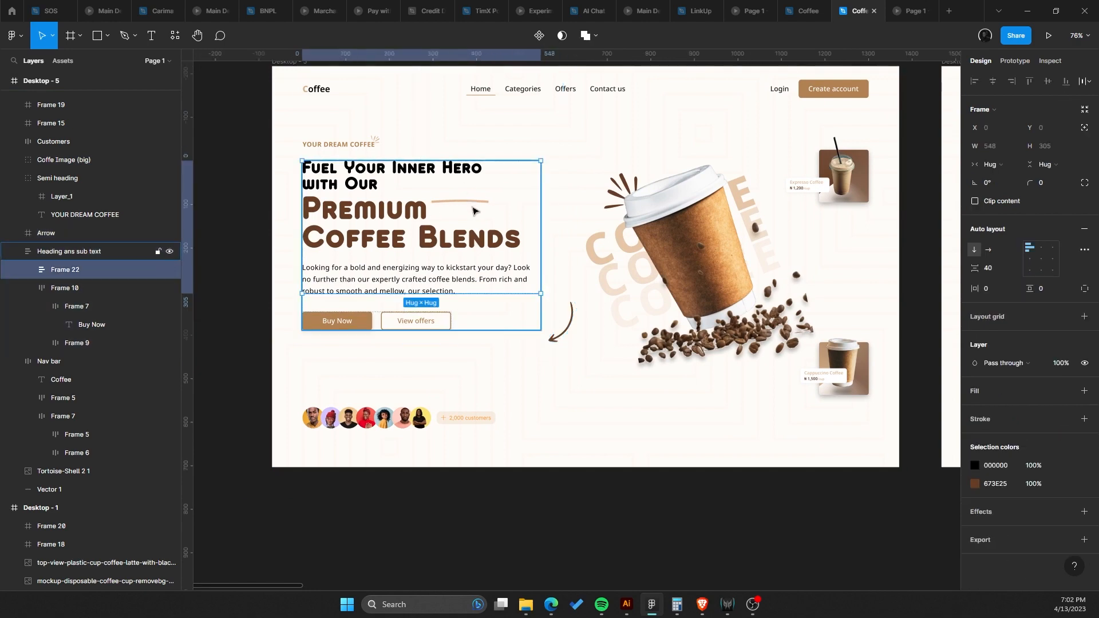
double_click(471, 206)
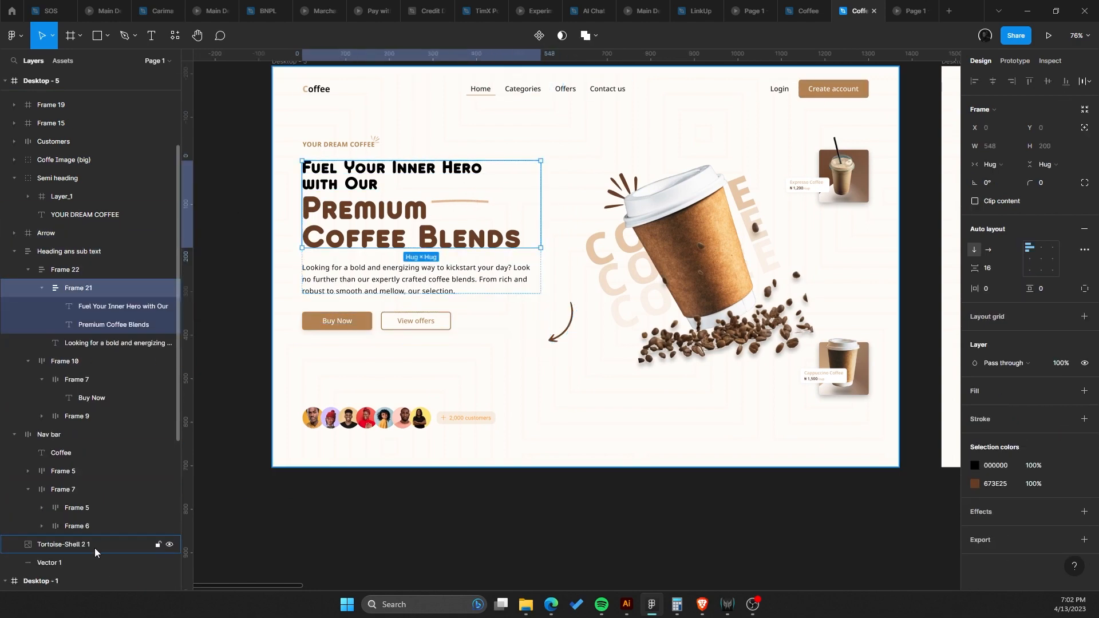
click(98, 562)
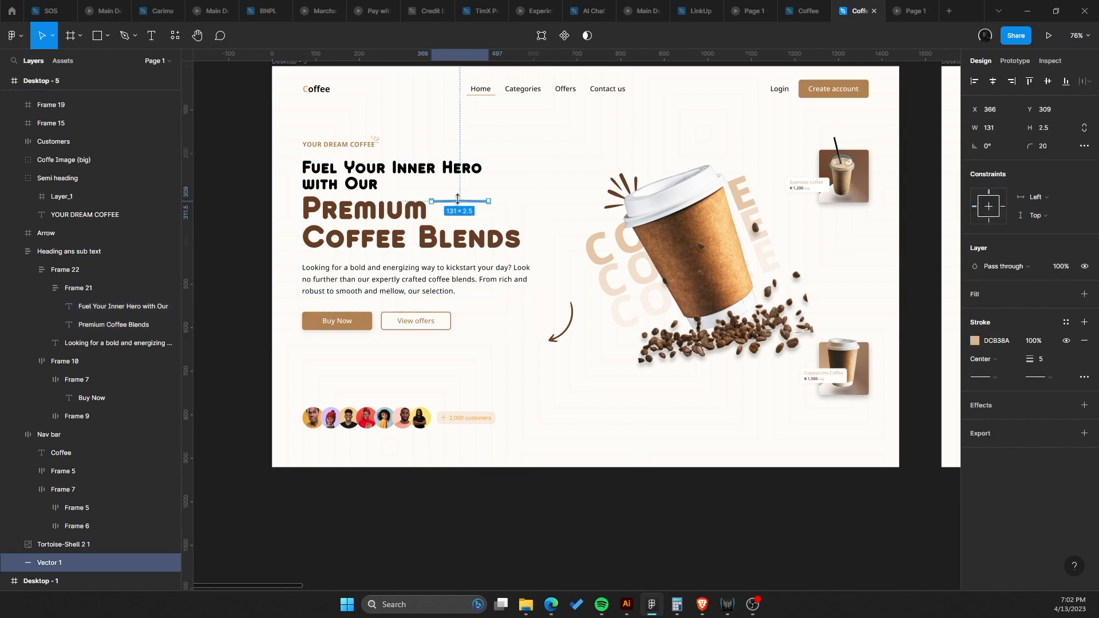
drag(458, 212, 384, 262)
Give the underline vector absolute positioning and lengthen it to about 233 px wide.
scroll(310, 263, up, 5)
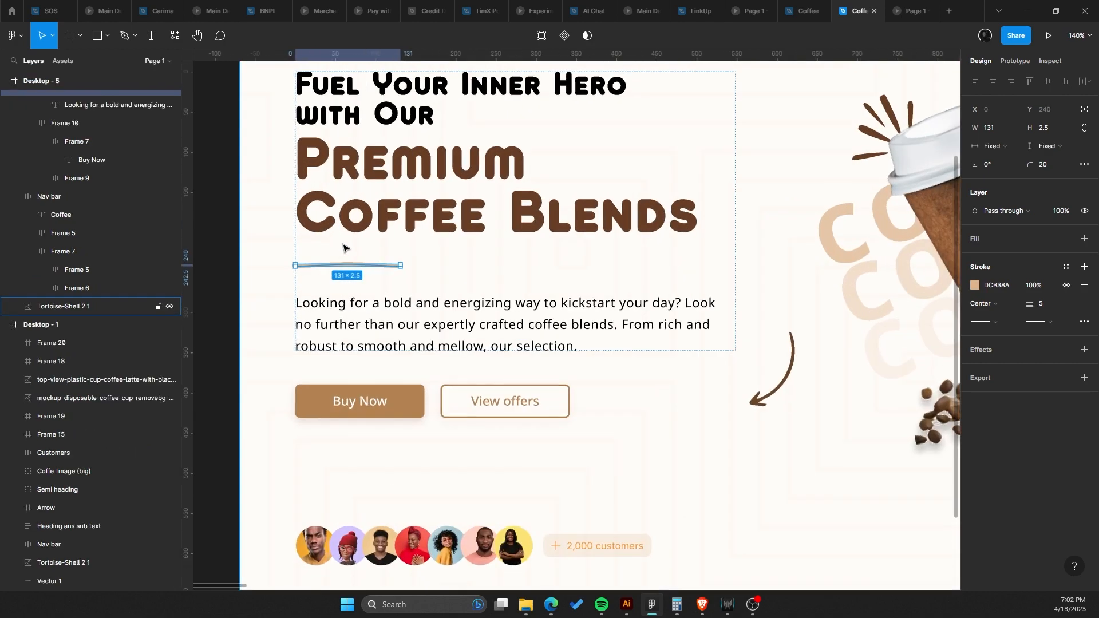
click(1083, 112)
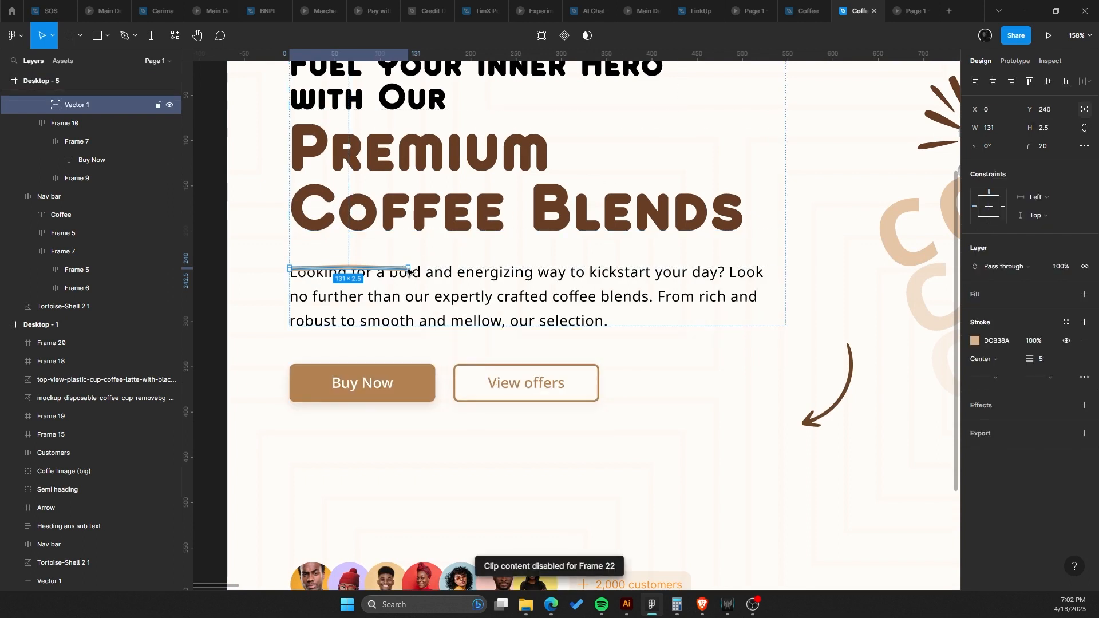
drag(410, 265, 475, 274)
Examine the coffee cup image group and its layers.
scroll(480, 246, down, 5)
scroll(535, 257, up, 3)
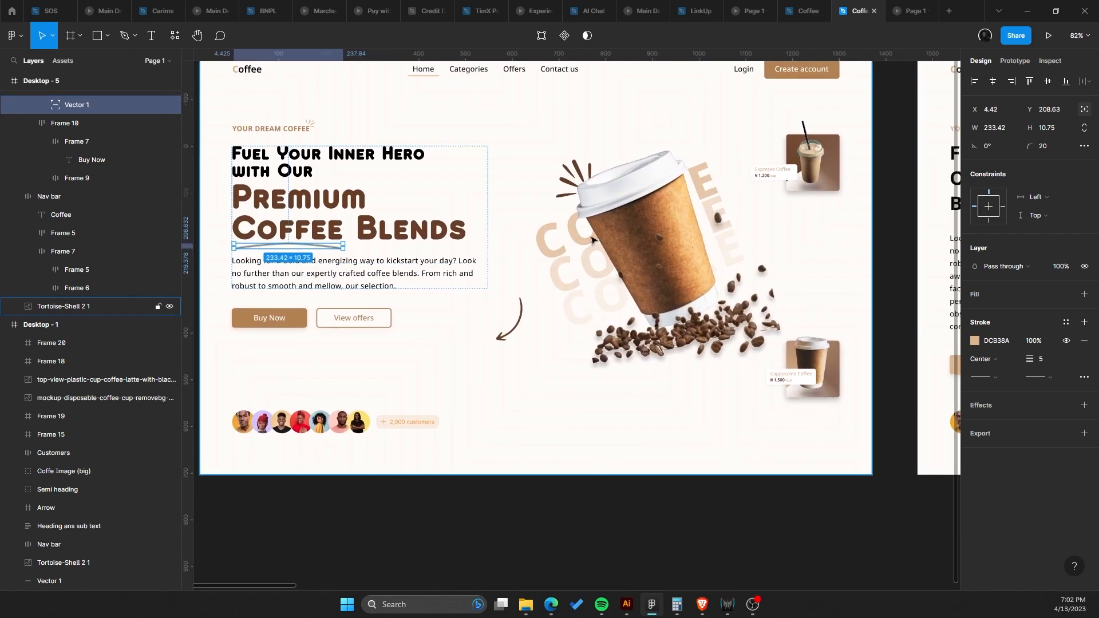
click(601, 250)
double_click(601, 250)
drag(599, 249, 621, 219)
click(507, 232)
click(523, 232)
click(594, 232)
scroll(594, 240, down, 2)
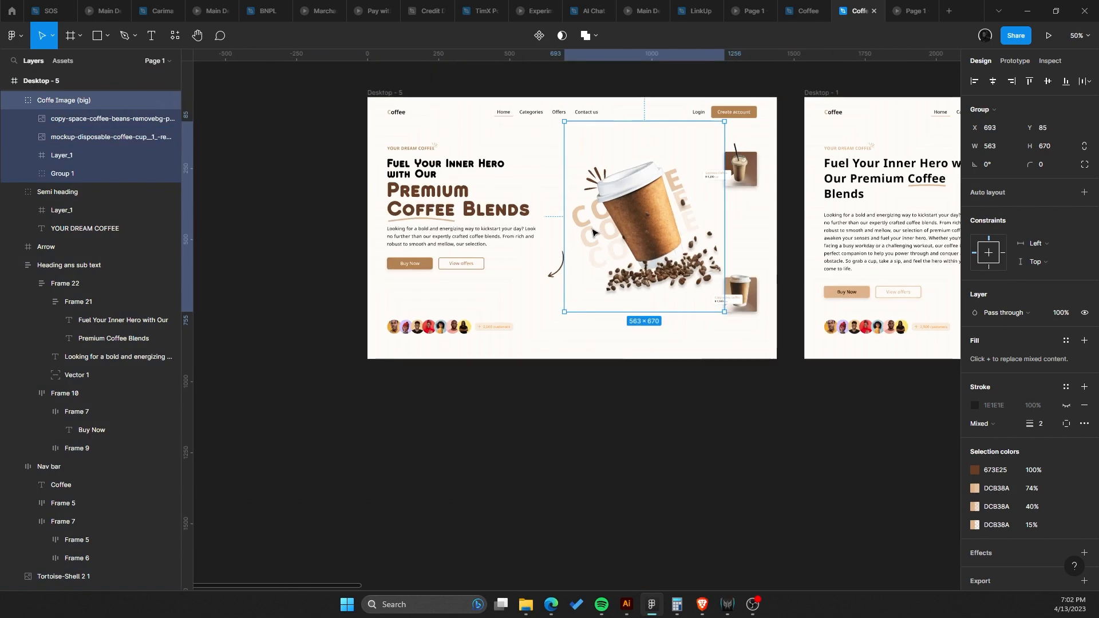
Select the customers row and compare it with the prototype preview tab.
scroll(347, 387, up, 5)
drag(347, 388, 479, 352)
click(479, 353)
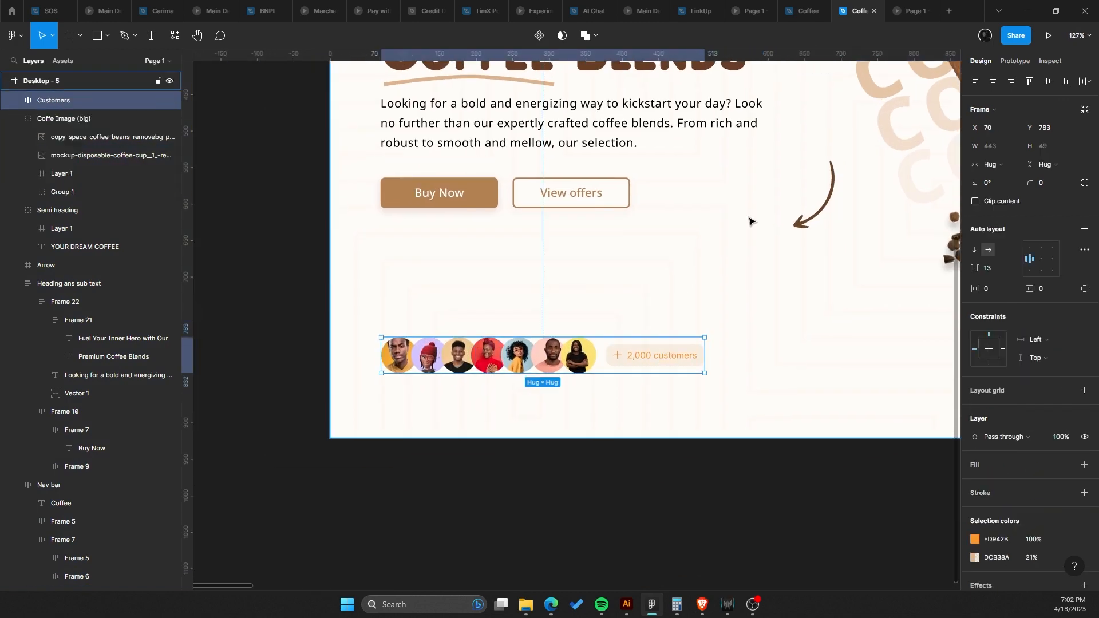
click(905, 10)
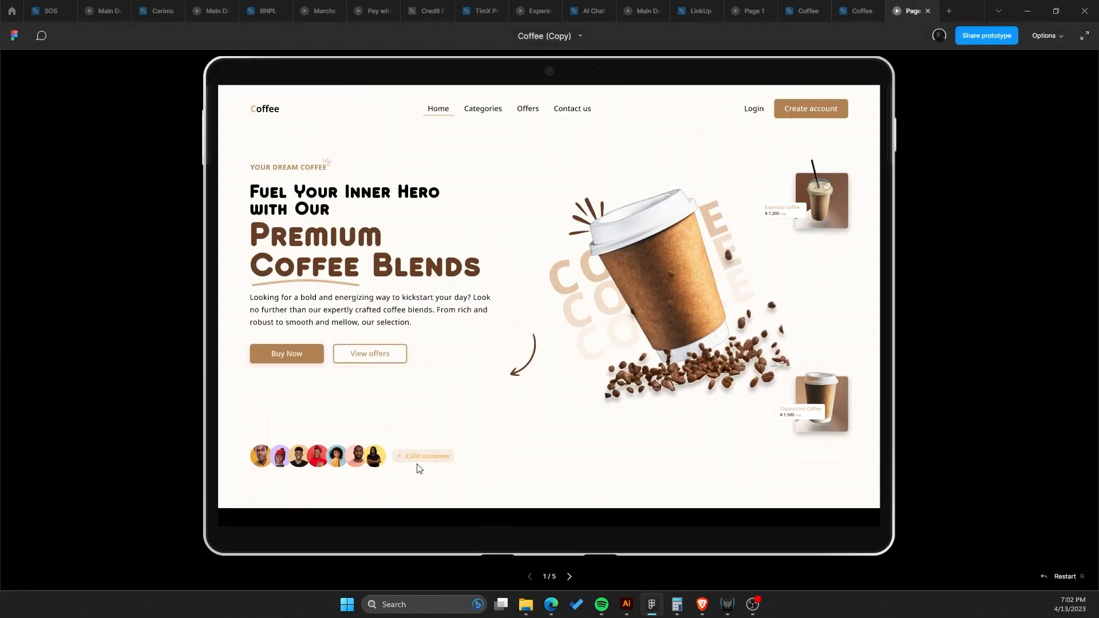
click(844, 7)
Overlap the customer avatar circles more by setting the avatar row's gap to -21.
scroll(309, 382, up, 4)
double_click(473, 322)
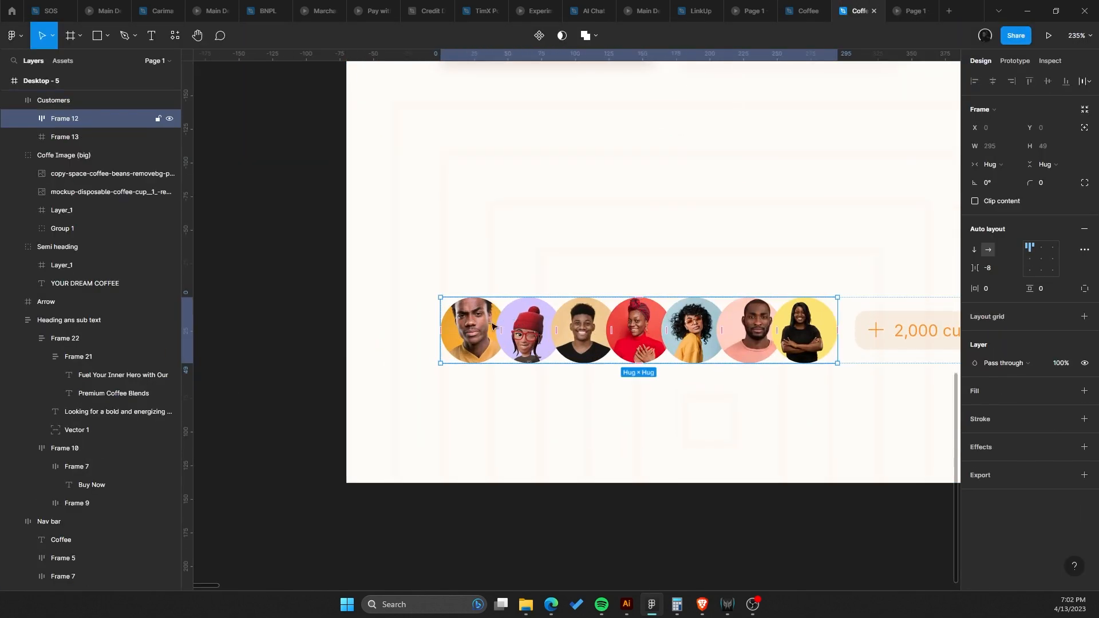
double_click(485, 328)
shift+click(529, 332)
shift+click(584, 334)
shift+click(638, 338)
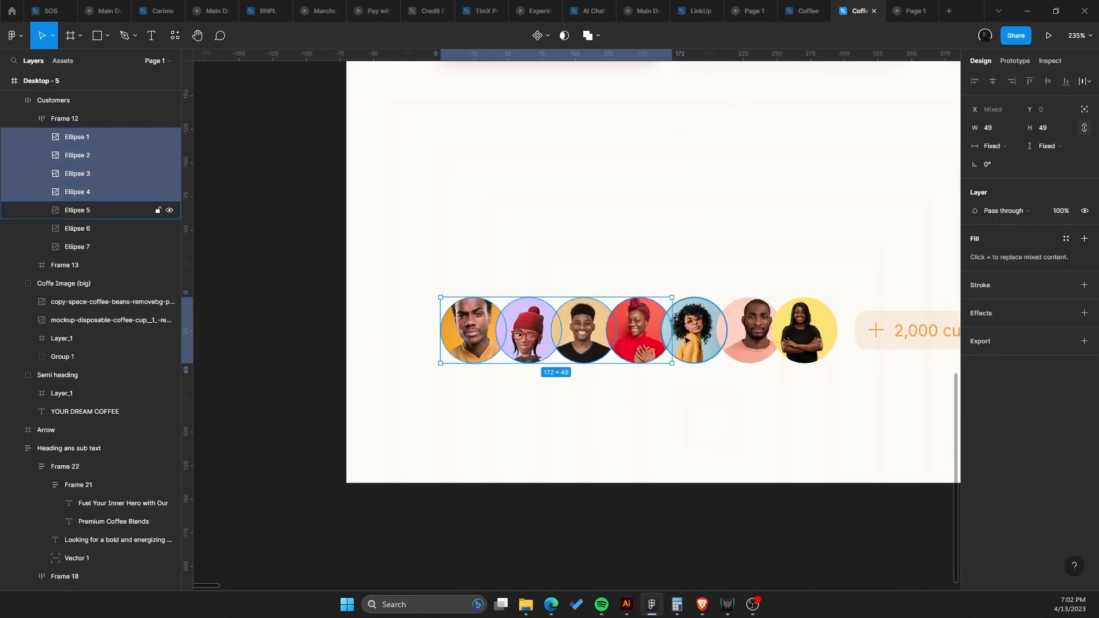
shift+click(685, 340)
shift+click(747, 339)
shift+click(804, 339)
click(622, 385)
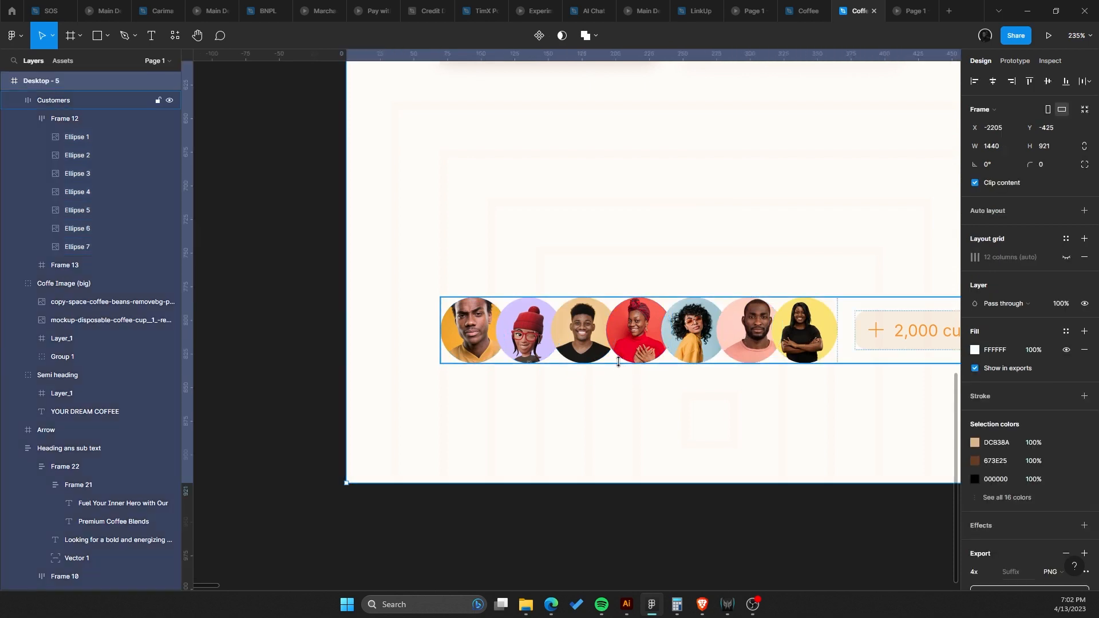
click(634, 351)
double_click(639, 351)
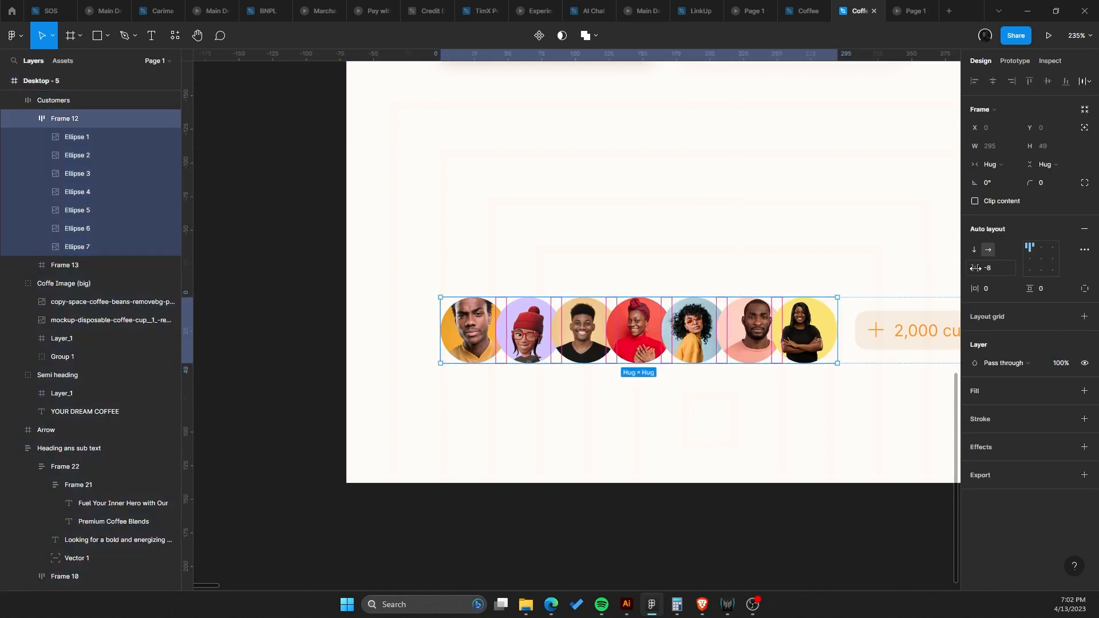
mouse_move(976, 269)
mouse_down()
mouse_move(952, 263)
mouse_move(961, 266)
mouse_up()
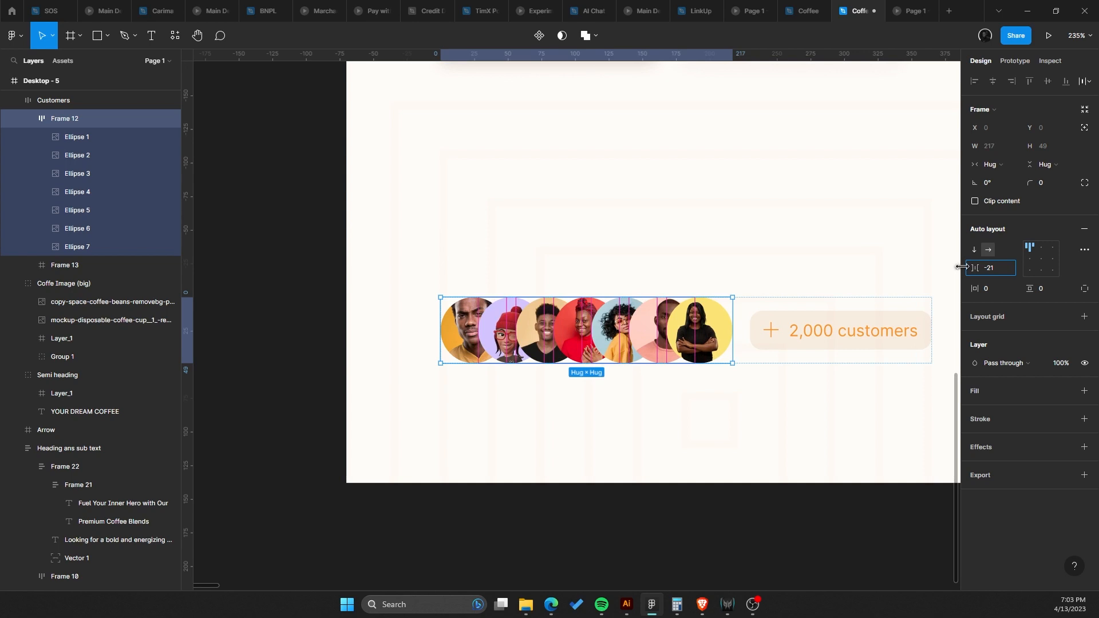
Switch the Customers frame's auto layout to vertical, stacking the customer count badge below the avatars.
click(853, 385)
double_click(772, 344)
click(702, 386)
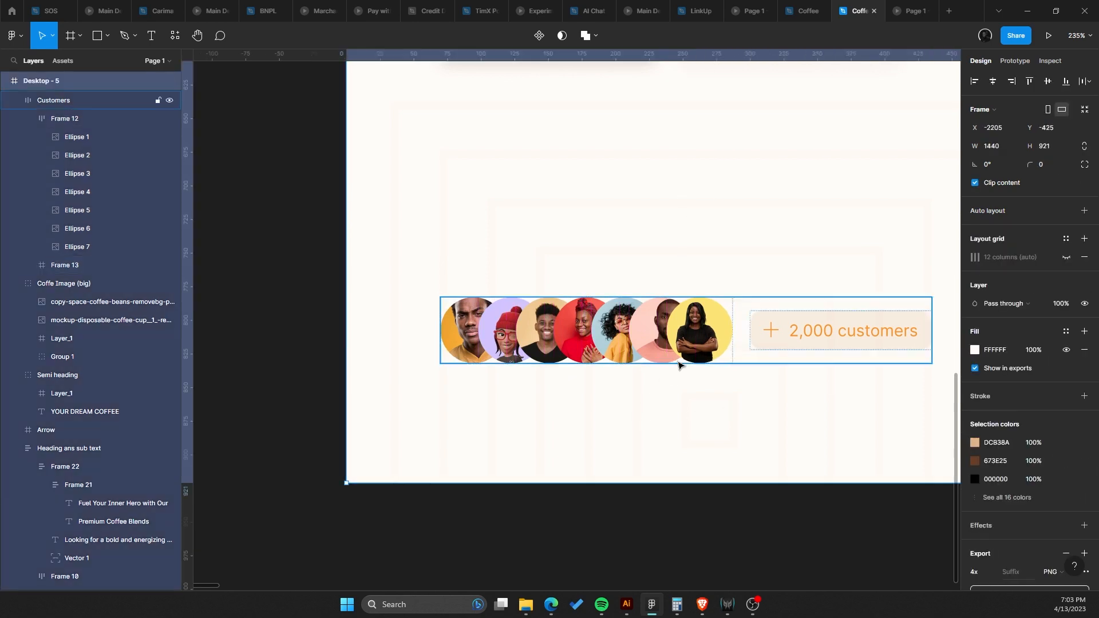
click(738, 344)
click(773, 369)
click(781, 343)
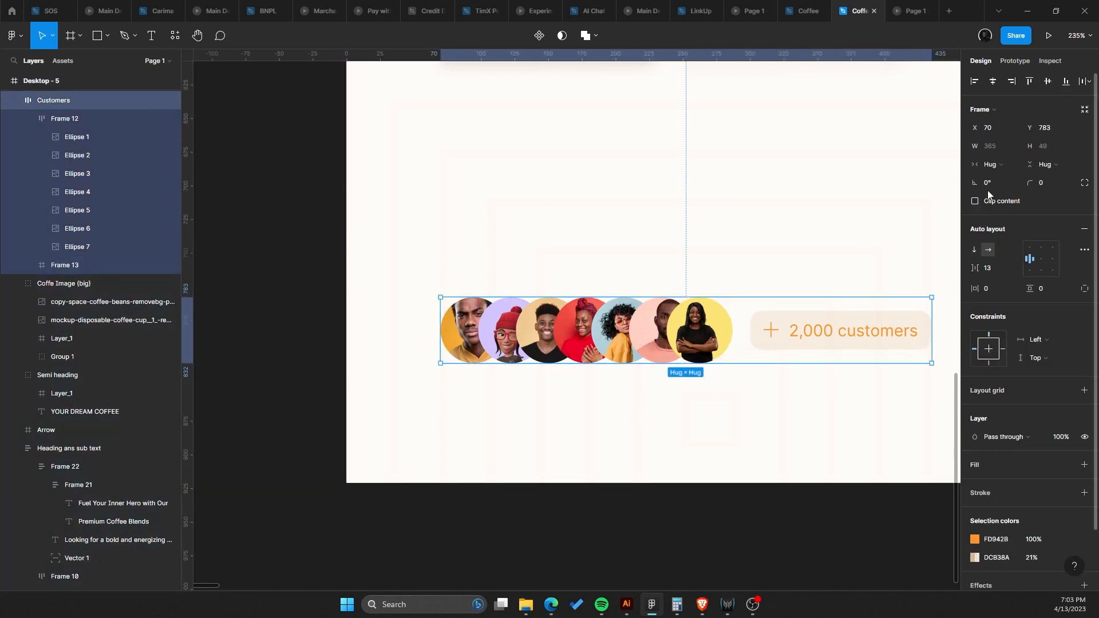
click(974, 250)
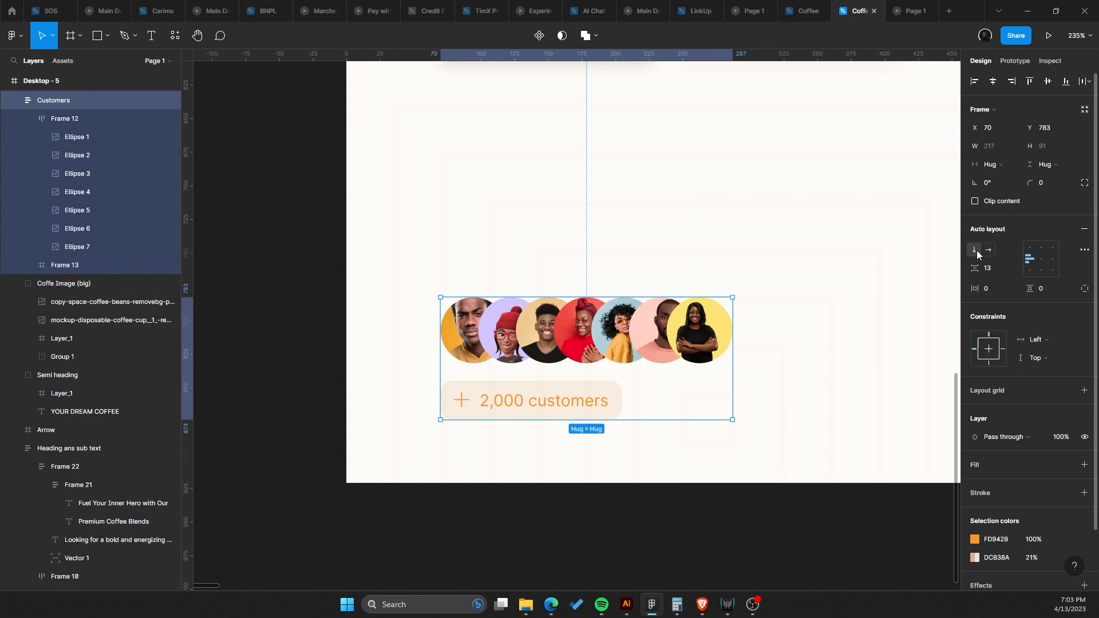
Try stretching the customer count badge to about 214 px wide.
click(612, 400)
drag(621, 395, 731, 395)
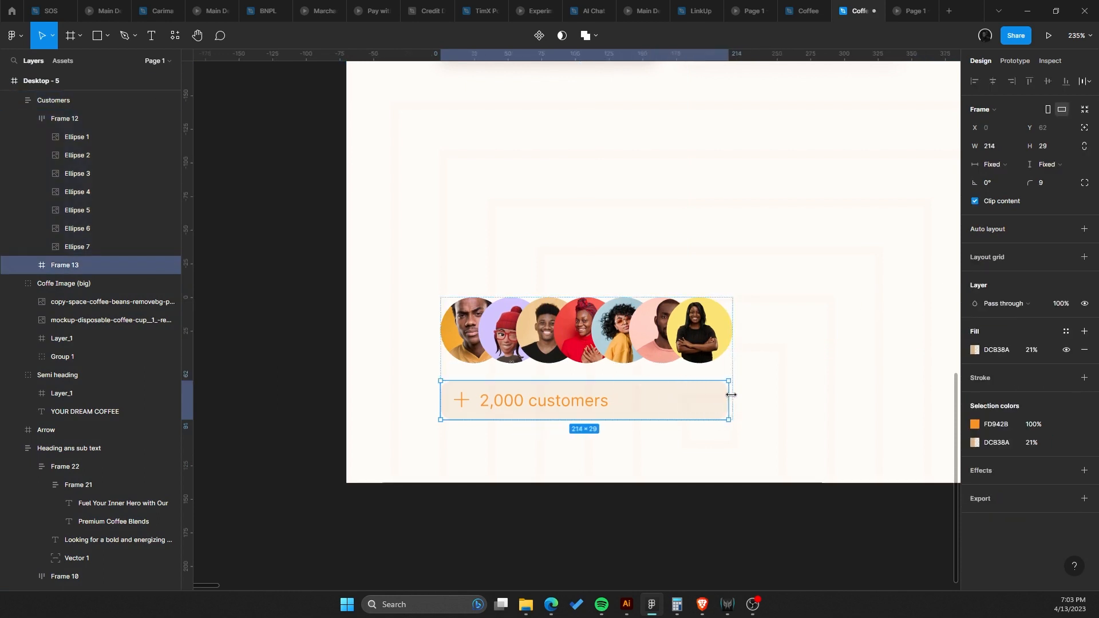
click(792, 307)
Compare with the prototype preview tab and undo the recent changes back to the side-by-side customers row.
click(906, 10)
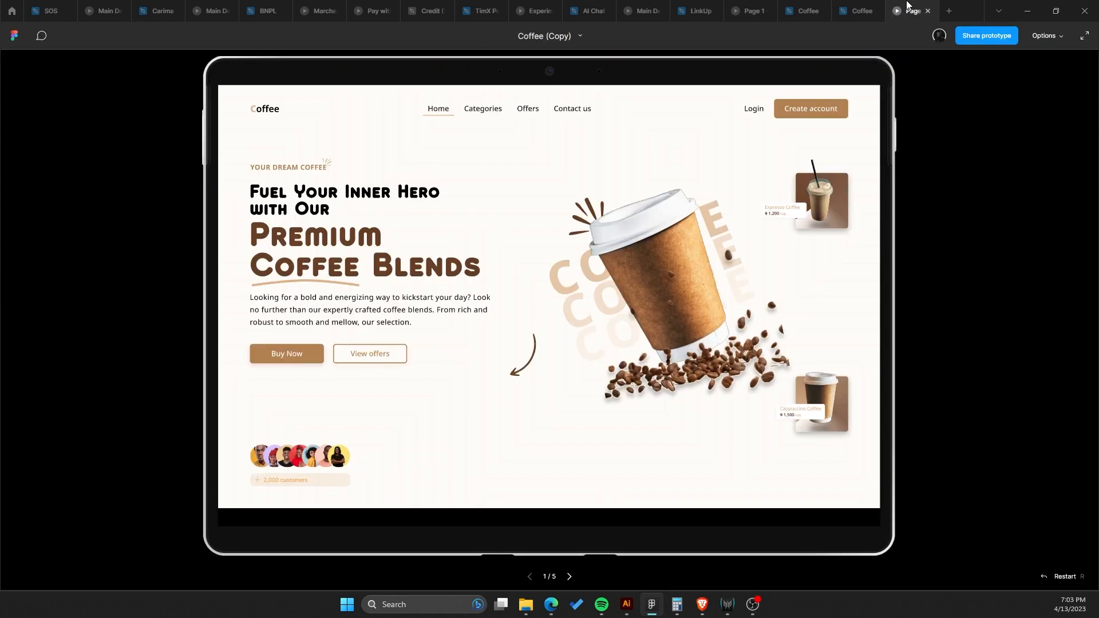
click(863, 10)
key(ctrl+z)
key(ctrl+z)
key(ctrl+z)
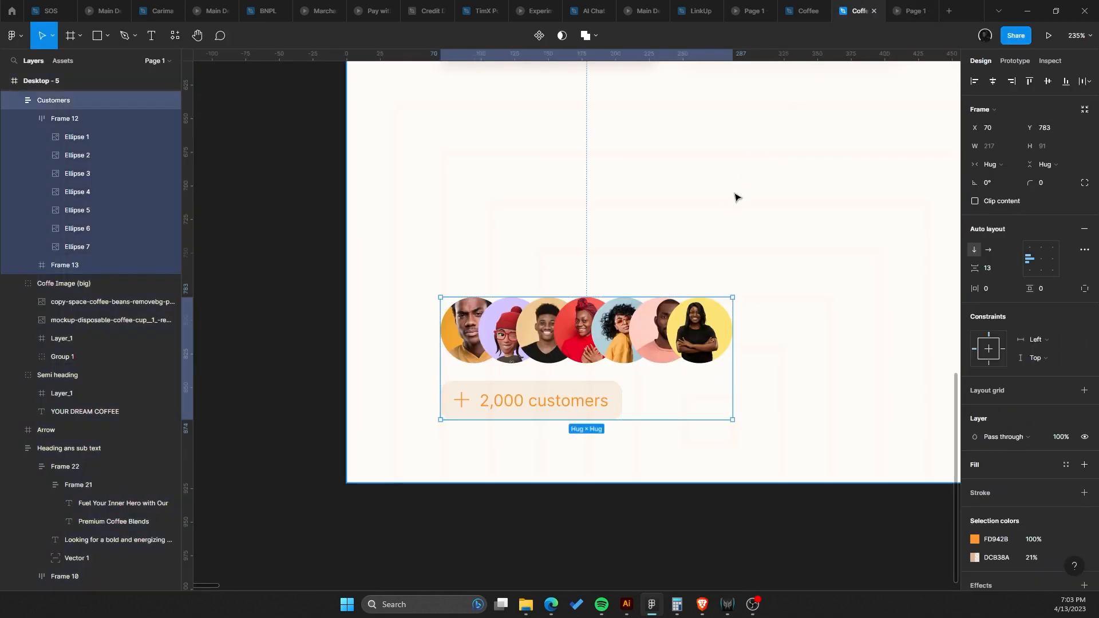
Examine the customers row and the espresso price card in the hero at different zoom levels.
click(712, 243)
scroll(586, 300, right, 2)
scroll(586, 312, down, 2)
scroll(630, 340, up, 2)
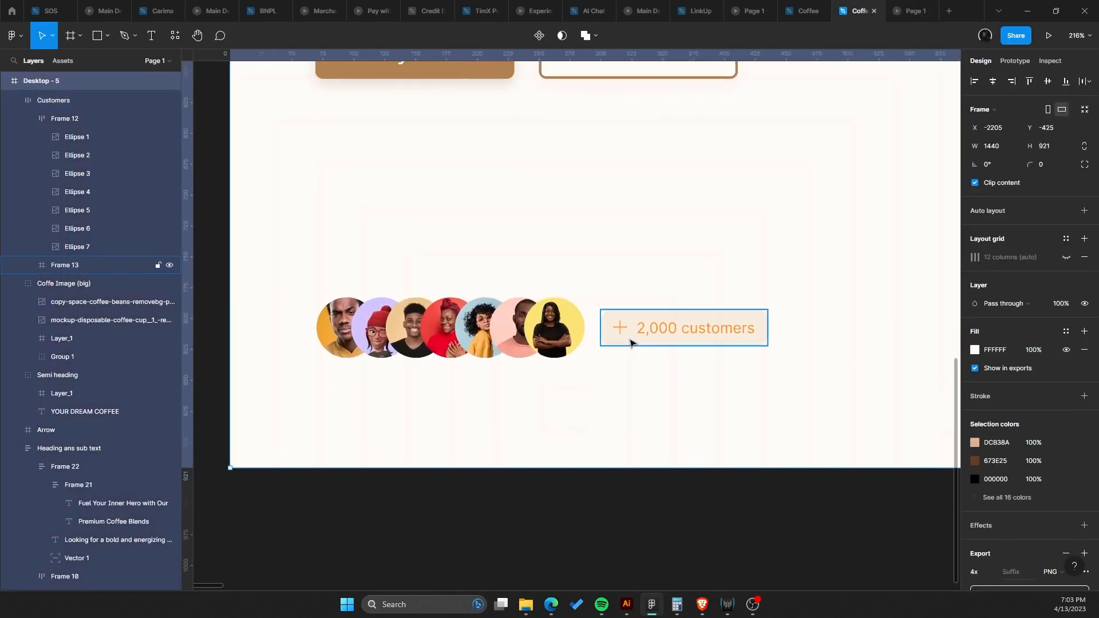
ctrl+click(630, 341)
scroll(629, 396, down, 3)
scroll(631, 397, down, 4)
scroll(632, 396, up, 5)
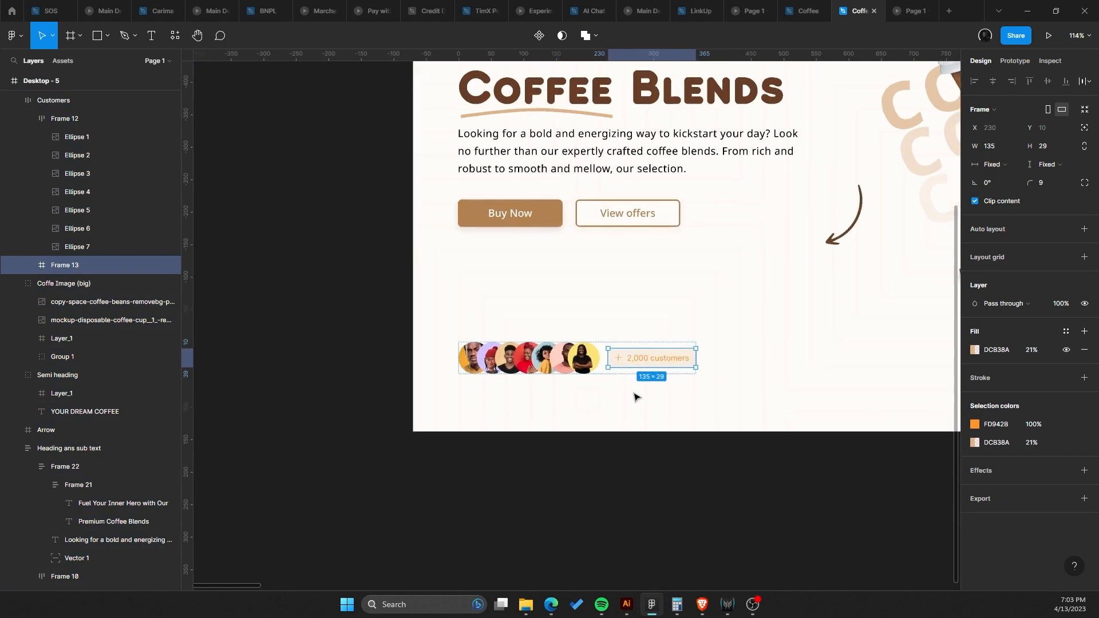
drag(661, 370, 426, 449)
click(563, 315)
scroll(564, 316, down, 4)
scroll(561, 318, up, 3)
scroll(574, 405, down, 4)
scroll(610, 436, up, 1)
scroll(510, 412, up, 1)
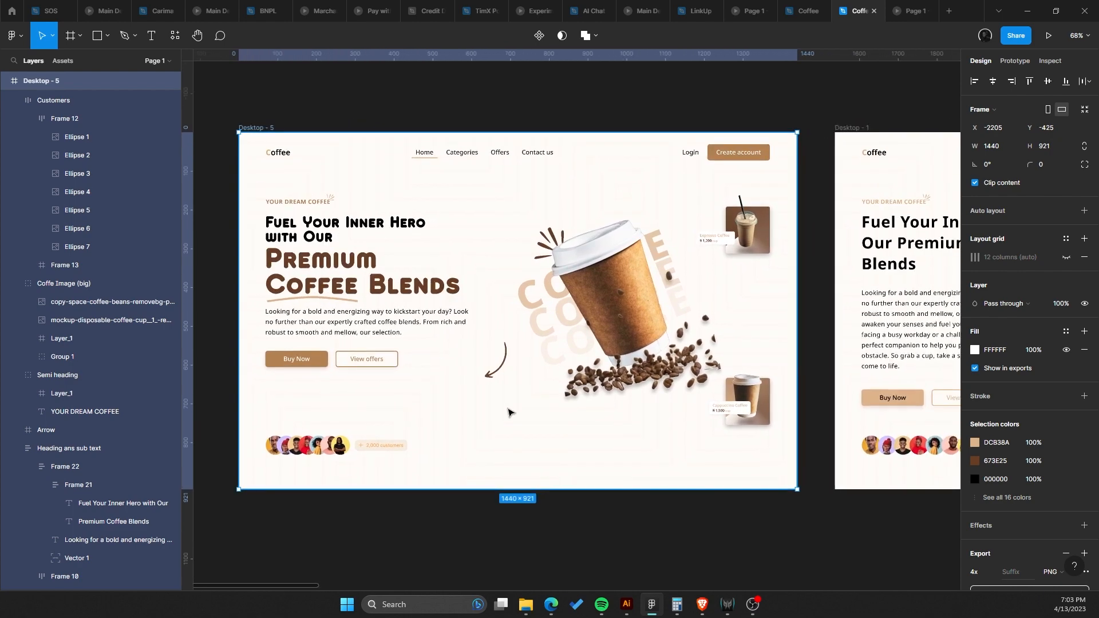
click(730, 236)
scroll(661, 269, up, 2)
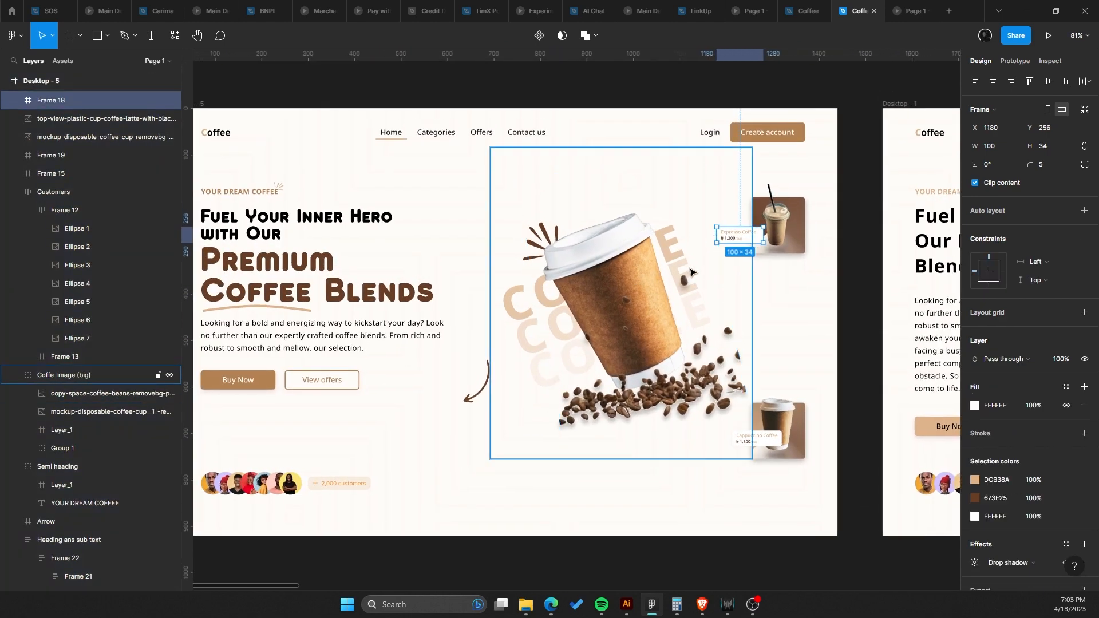
scroll(661, 269, down, 2)
scroll(705, 247, up, 3)
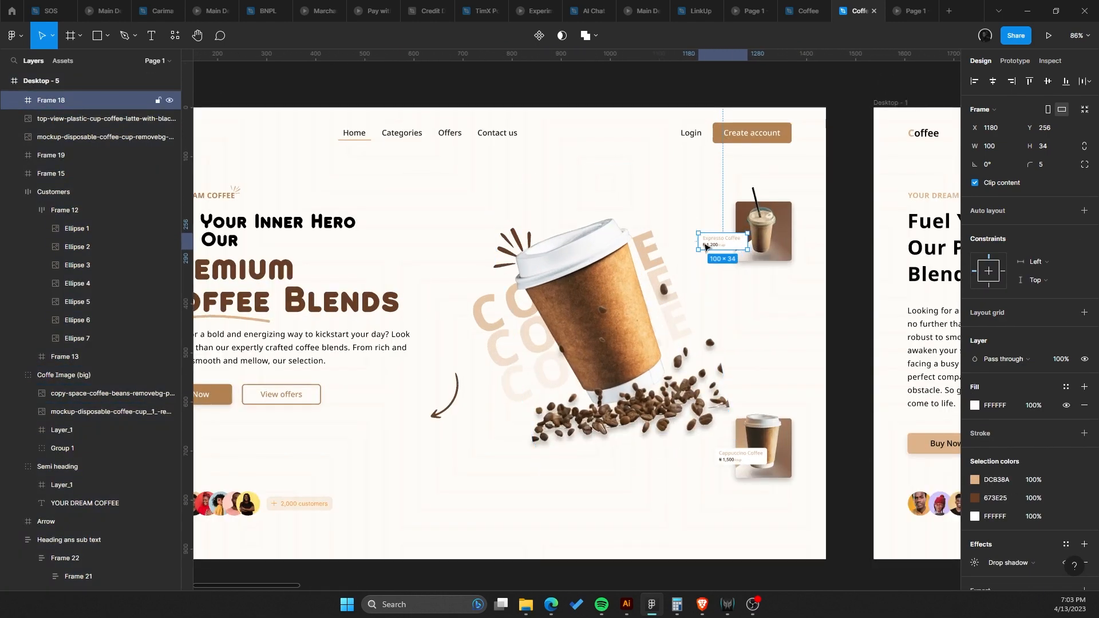
scroll(720, 245, up, 3)
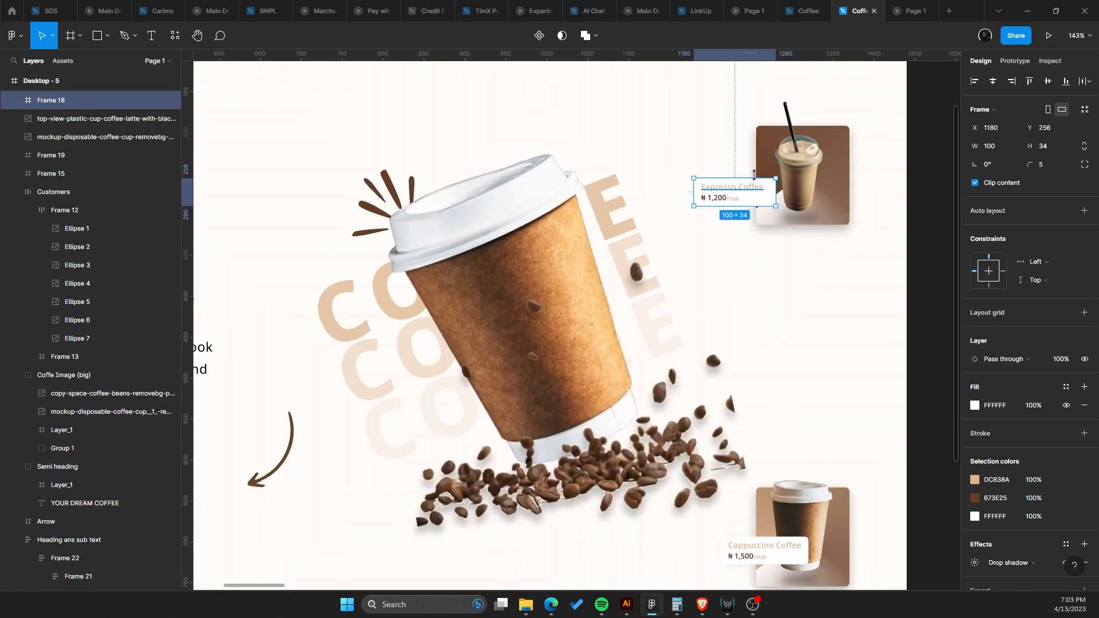
Try moving the espresso card together with its cup image lower in the hero.
click(806, 154)
scroll(810, 151, up, 2)
shift+click(817, 206)
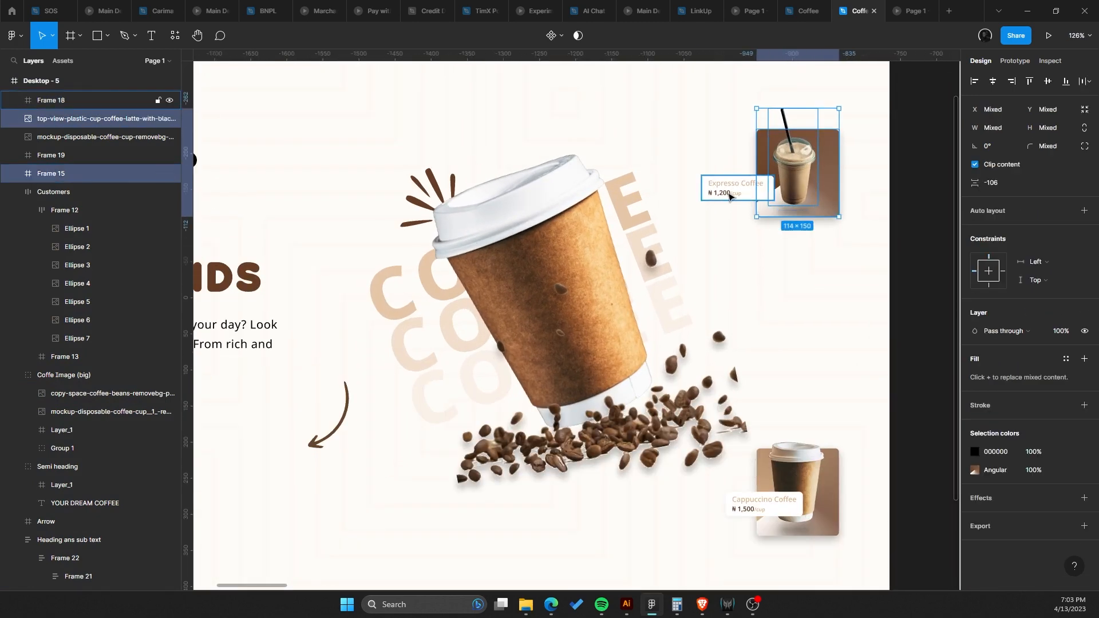
shift+click(730, 196)
drag(733, 192, 760, 237)
scroll(759, 237, down, 3)
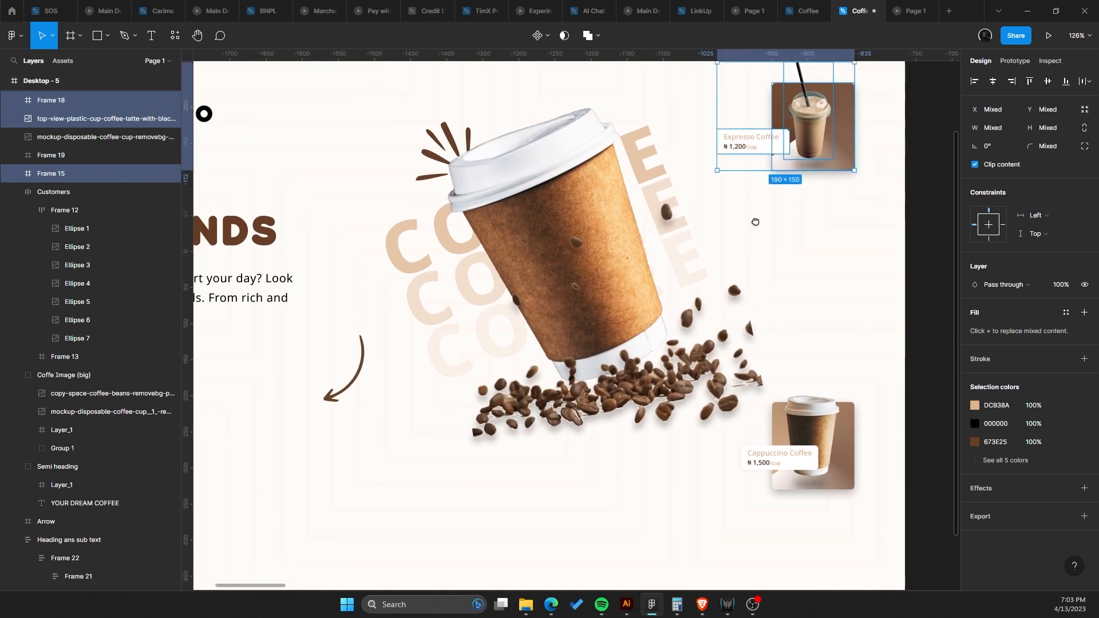
drag(798, 164, 542, 416)
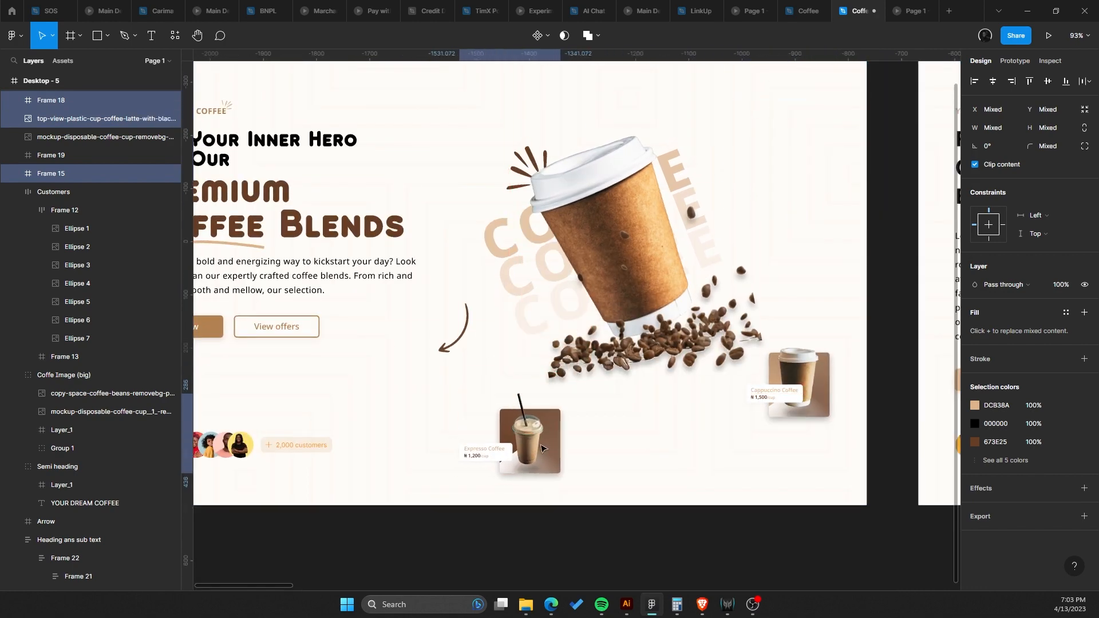
scroll(542, 416, down, 3)
key(ctrl+z)
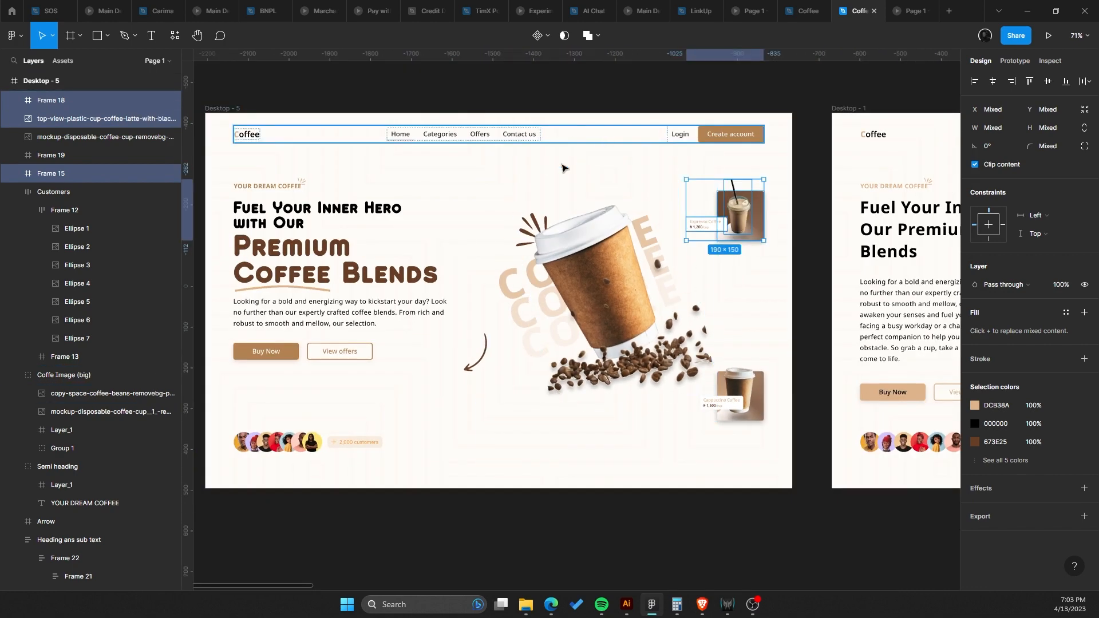
Move the espresso card group down below the arrow, near the hero's bottom edge.
drag(753, 207, 508, 191)
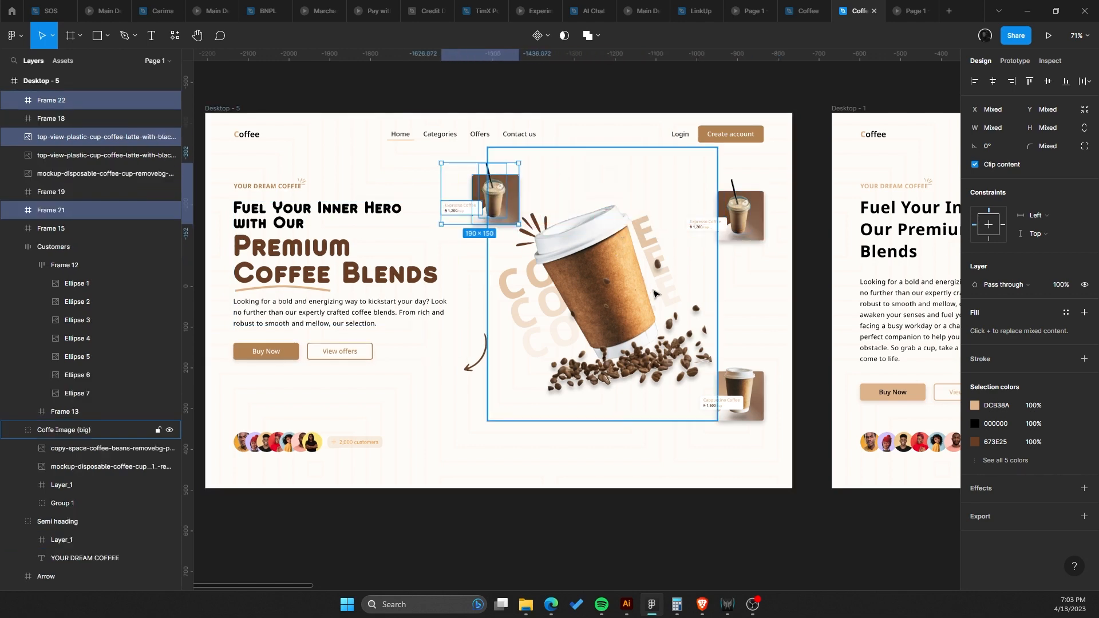
key(ctrl+z)
drag(738, 226, 484, 485)
scroll(642, 389, up, 2)
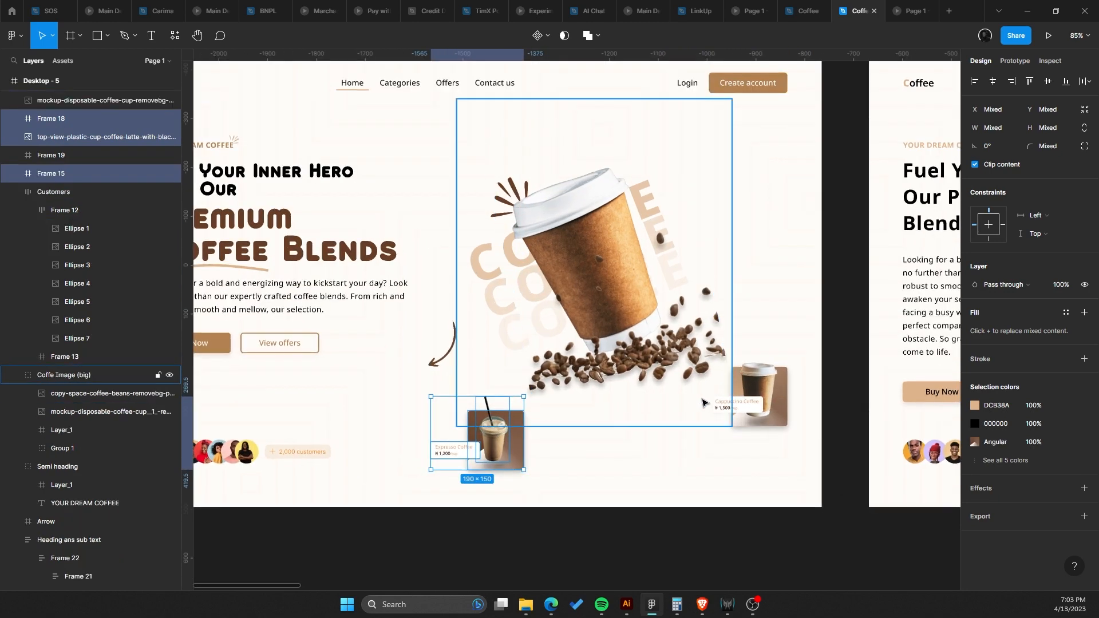
Delete the cappuccino card and its price label.
click(760, 386)
key(Delete)
click(763, 386)
key(Delete)
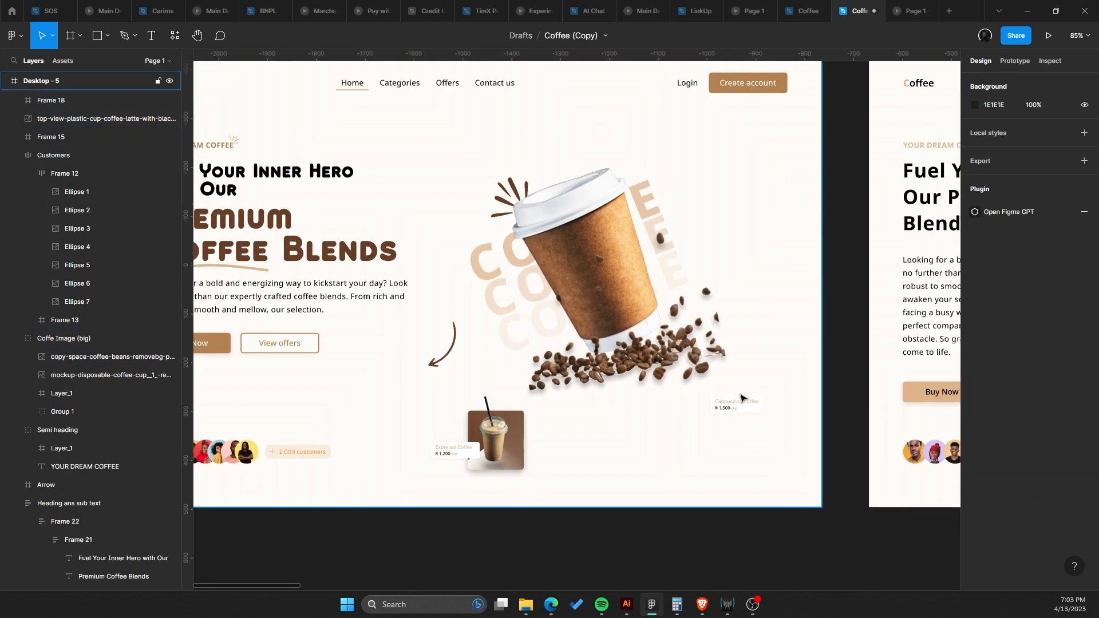
click(742, 402)
key(Delete)
Nudge the espresso card up and shift its cup image slightly higher.
drag(501, 426, 491, 351)
scroll(469, 360, up, 6)
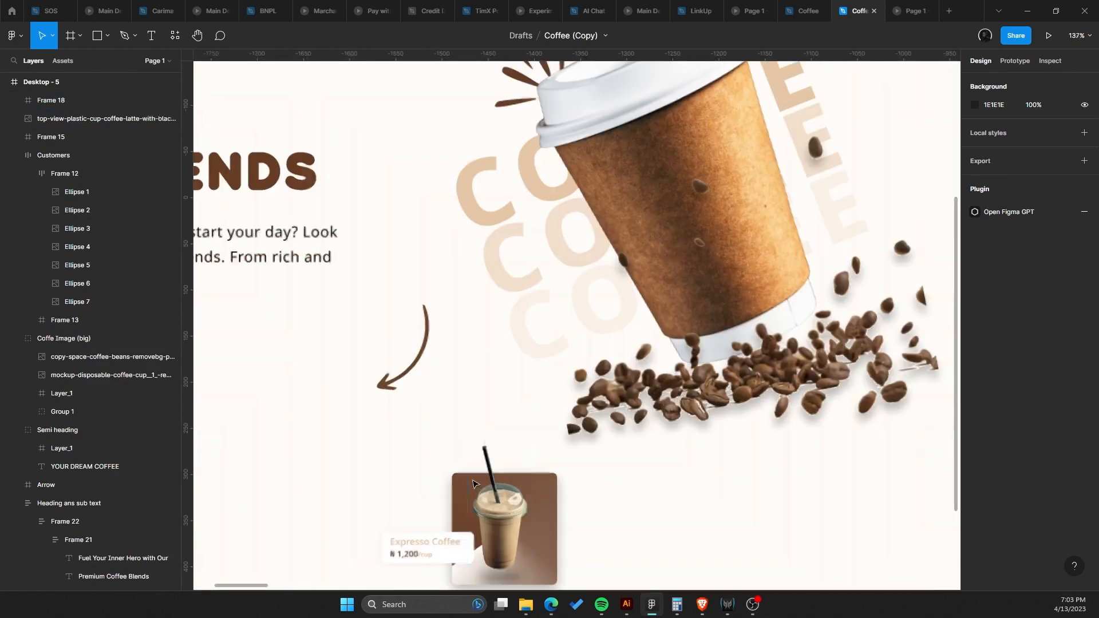
click(511, 319)
drag(511, 319, 515, 297)
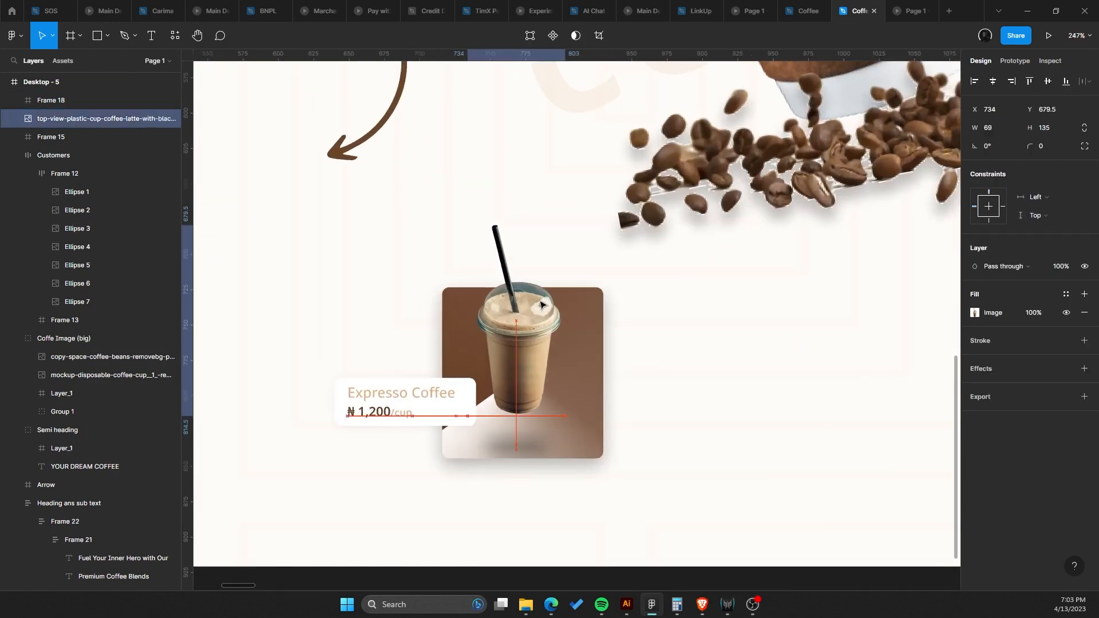
Set the espresso card background to a two-stop linear gradient running from top to bottom.
click(583, 336)
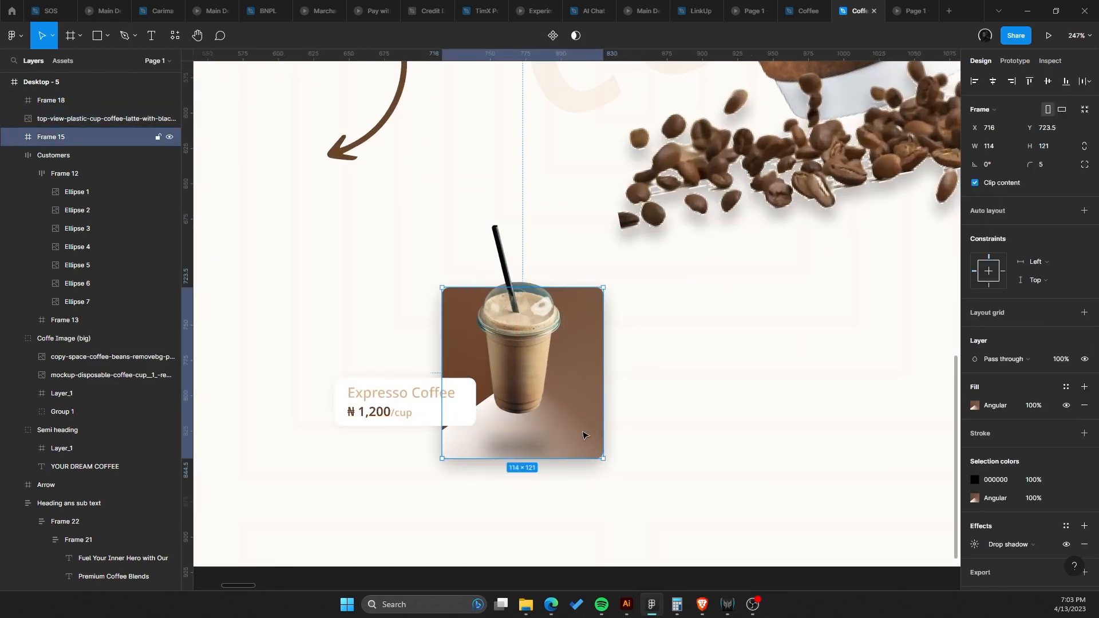
key(Escape)
click(577, 384)
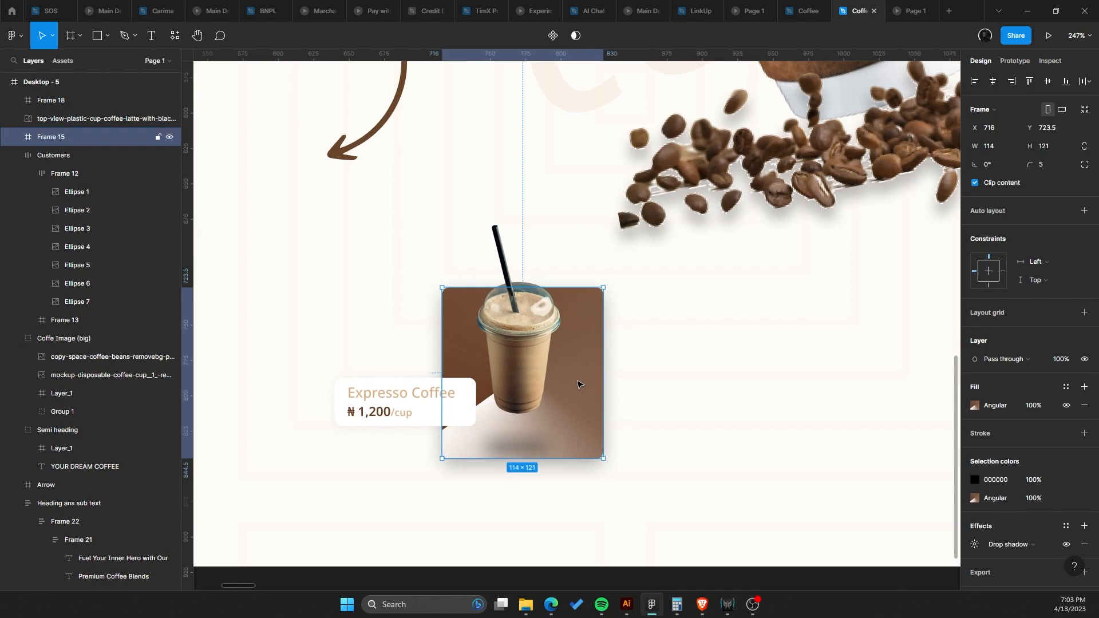
click(980, 403)
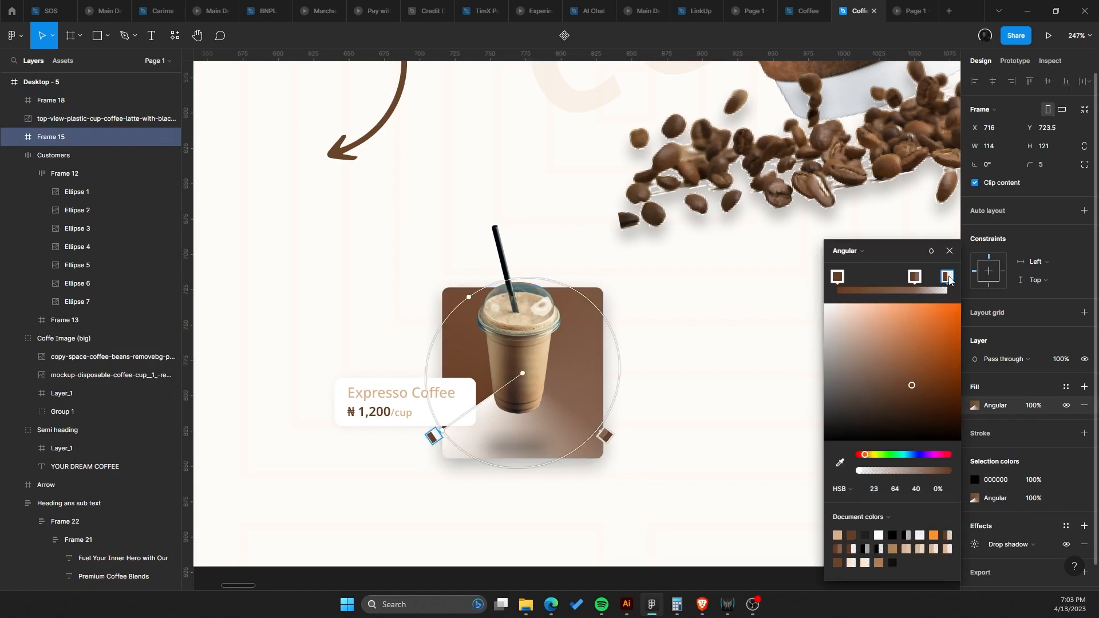
key(Delete)
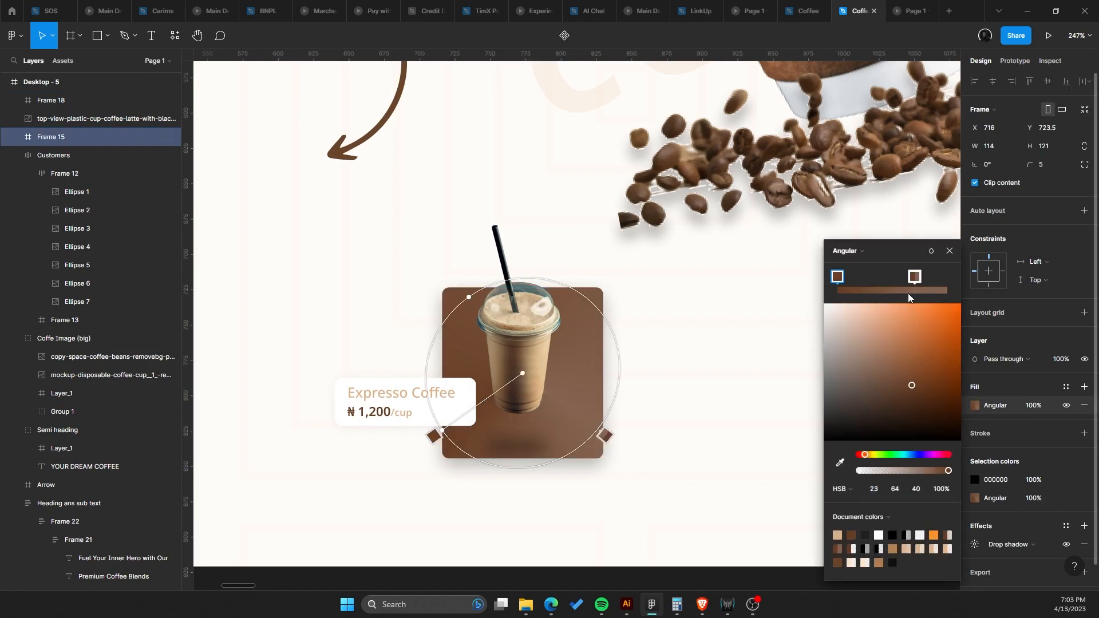
click(914, 277)
click(876, 252)
click(869, 223)
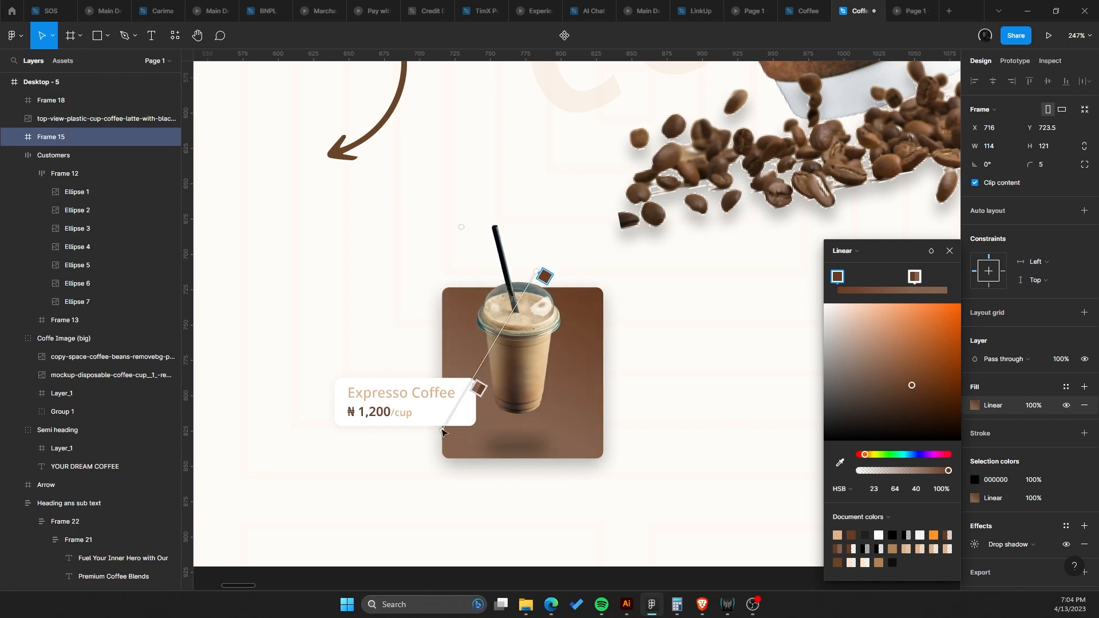
drag(540, 403, 536, 433)
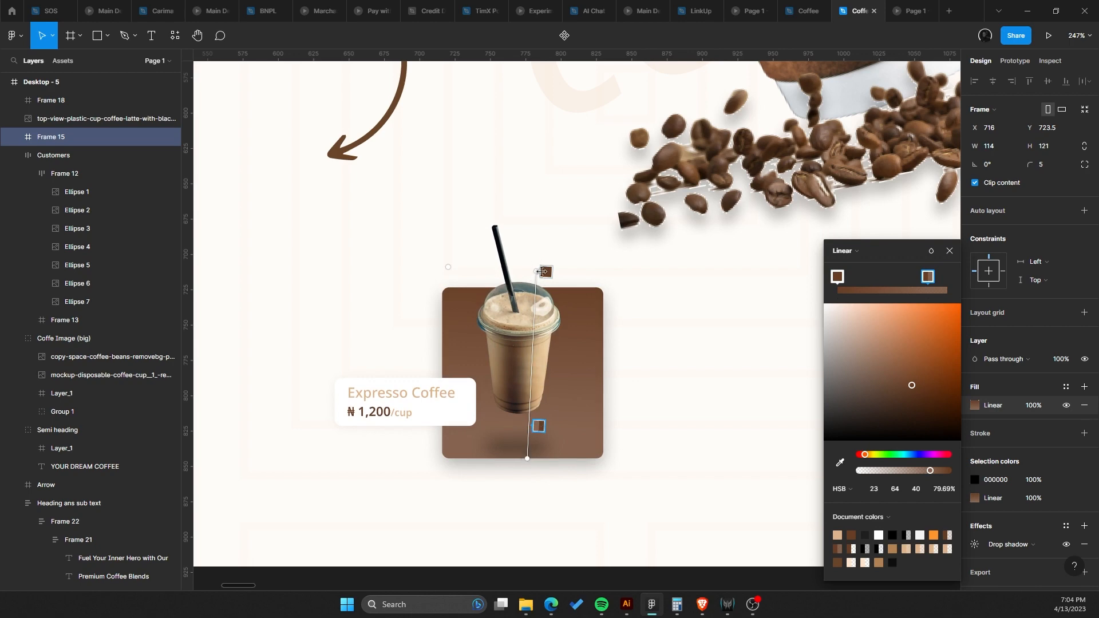
click(545, 272)
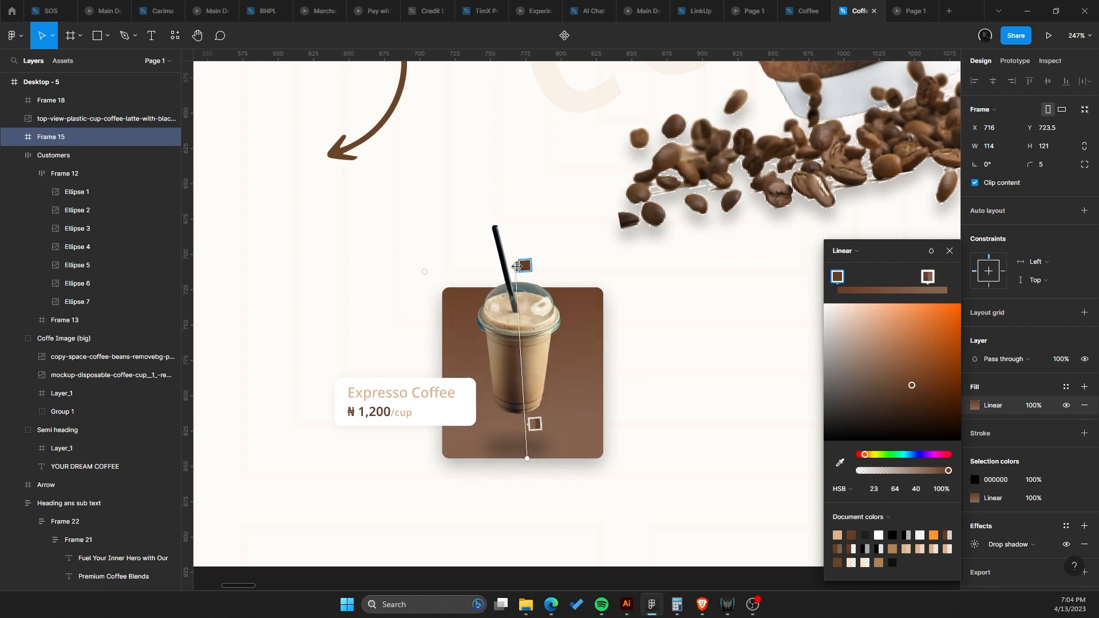
key(Escape)
key(Escape)
Try moving the cup image inside the espresso card.
scroll(654, 370, down, 10)
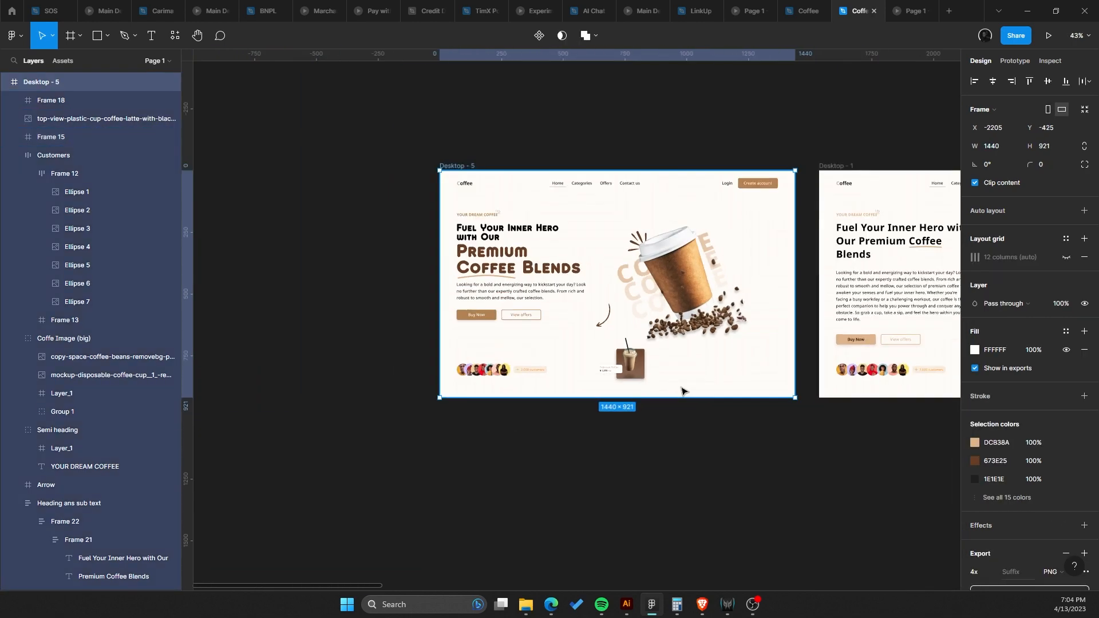
scroll(652, 377, up, 10)
click(553, 371)
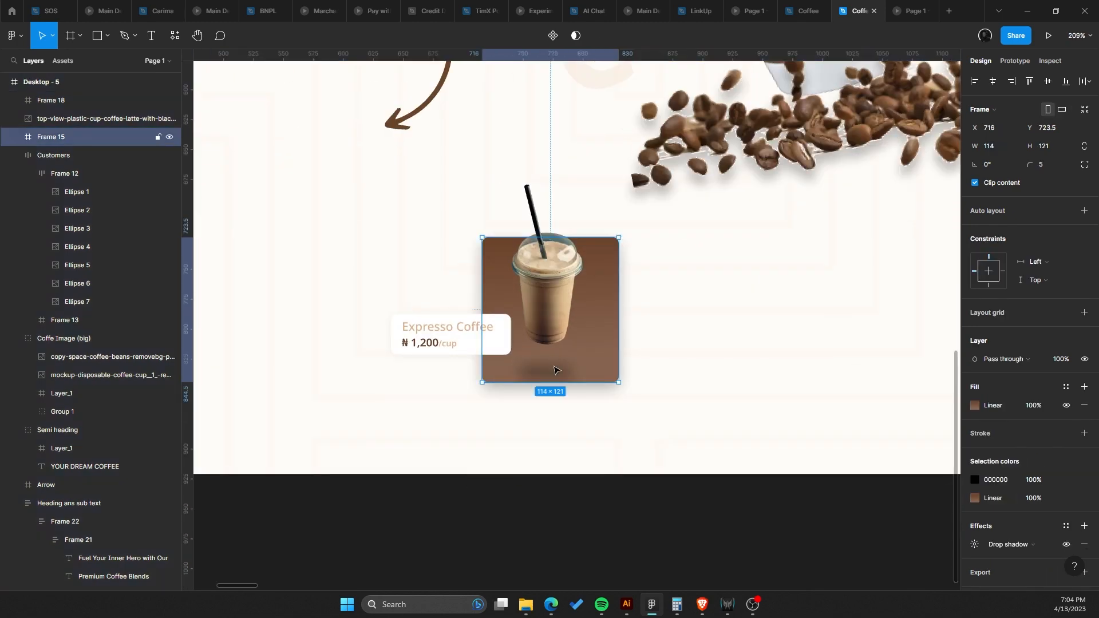
double_click(564, 297)
drag(572, 318, 615, 329)
key(ctrl+z)
scroll(540, 358, up, 5)
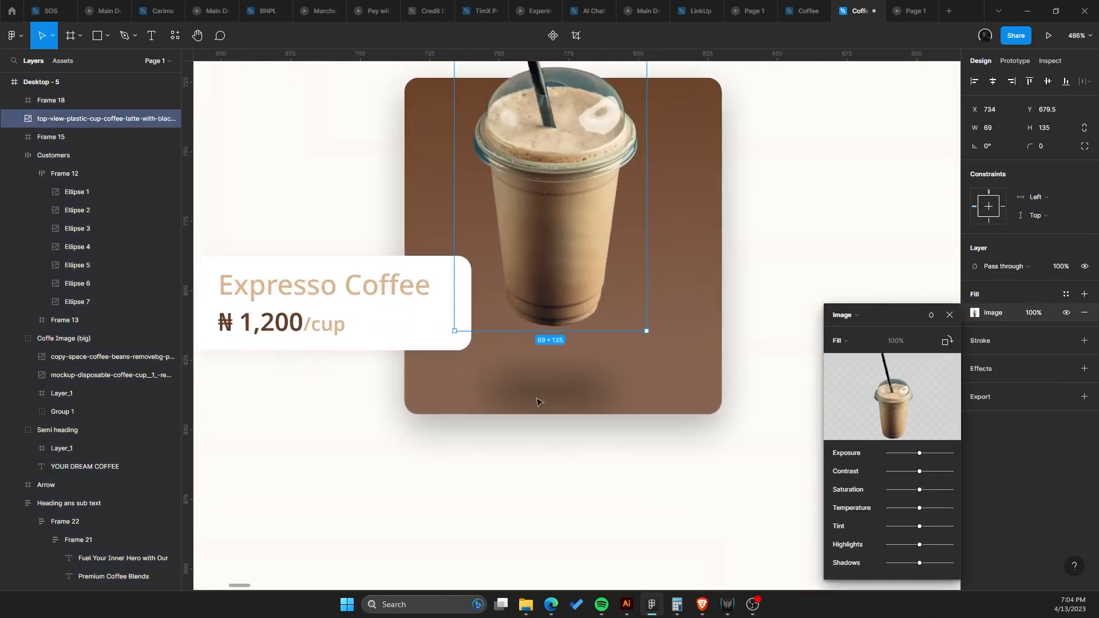
click(538, 401)
scroll(543, 393, up, 1)
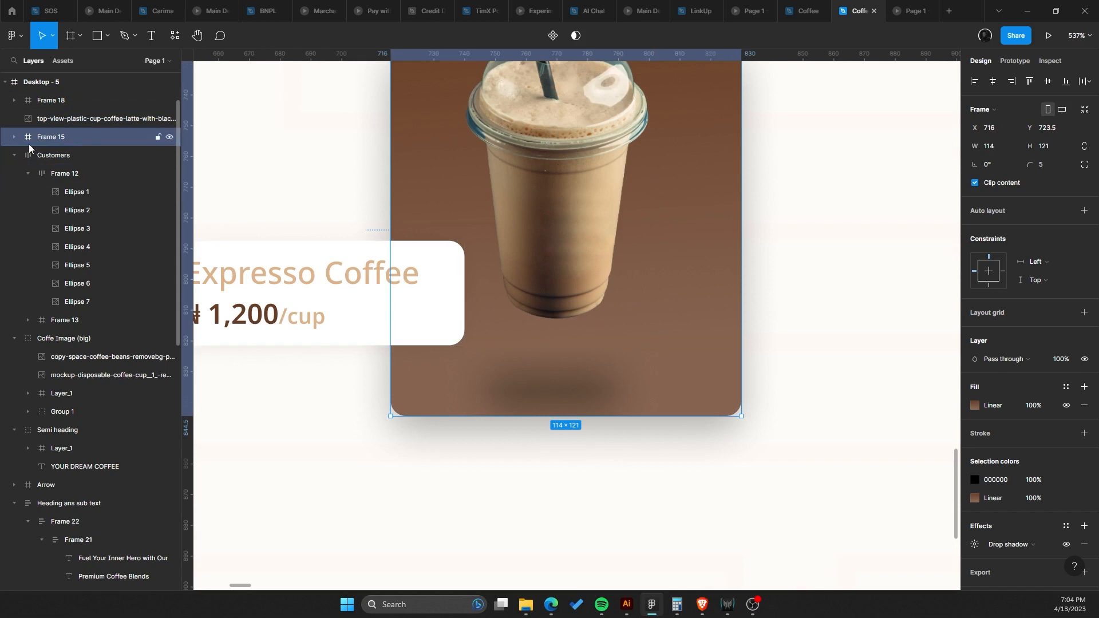
Move the blurred shadow layer inside the espresso card up toward the cup.
click(15, 138)
click(57, 162)
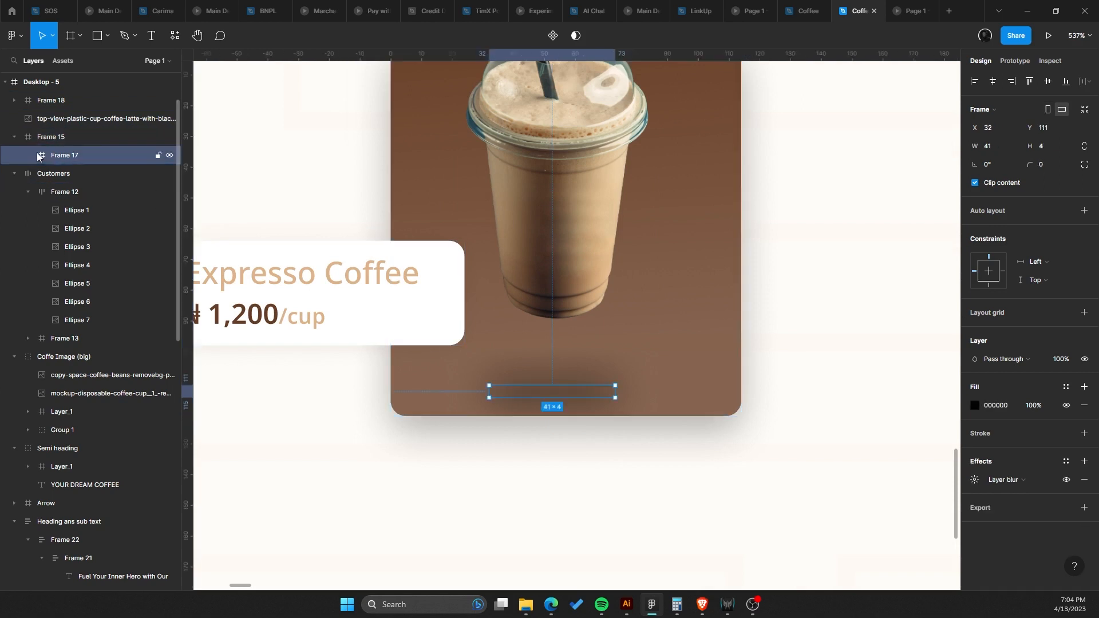
drag(547, 395, 562, 362)
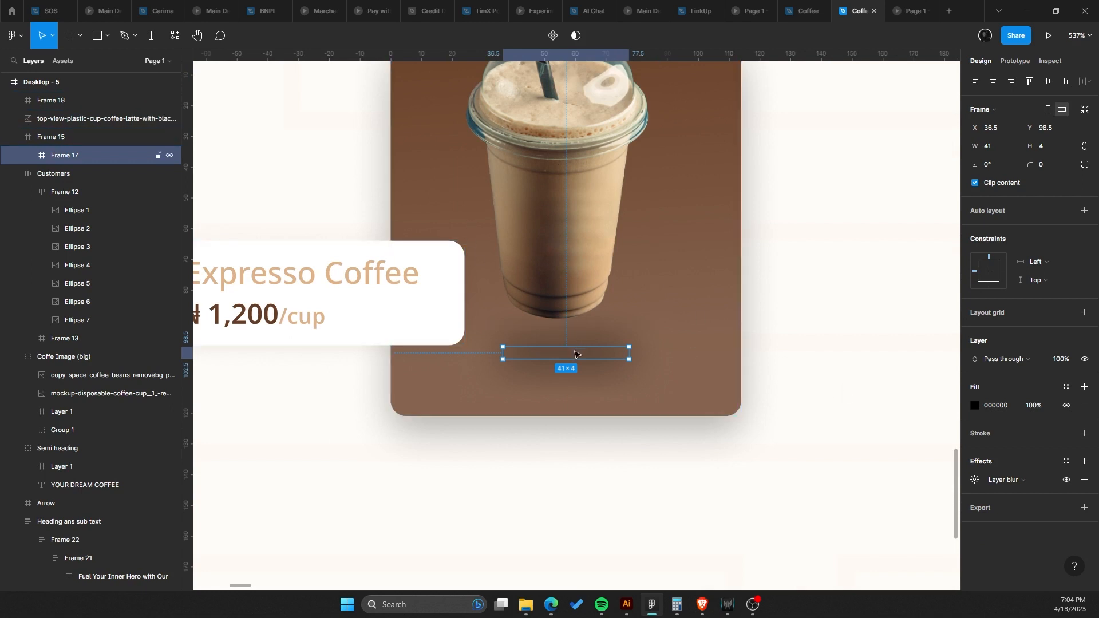
Reposition the cup image inside the espresso card so it sits higher, rising above the card's top edge.
click(570, 258)
drag(572, 229, 569, 275)
click(565, 378)
double_click(569, 361)
scroll(569, 361, down, 3)
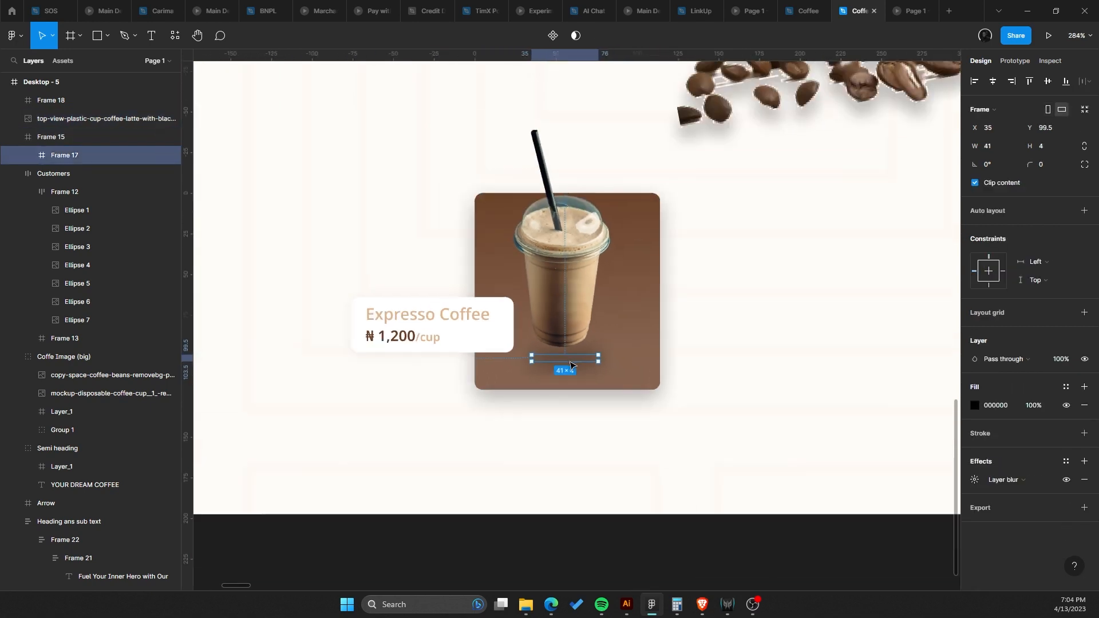
scroll(573, 360, up, 1)
scroll(573, 358, right, 1)
click(477, 313)
drag(477, 312, 478, 263)
Raise the blurred shadow beneath the cup to about y 88.
click(536, 368)
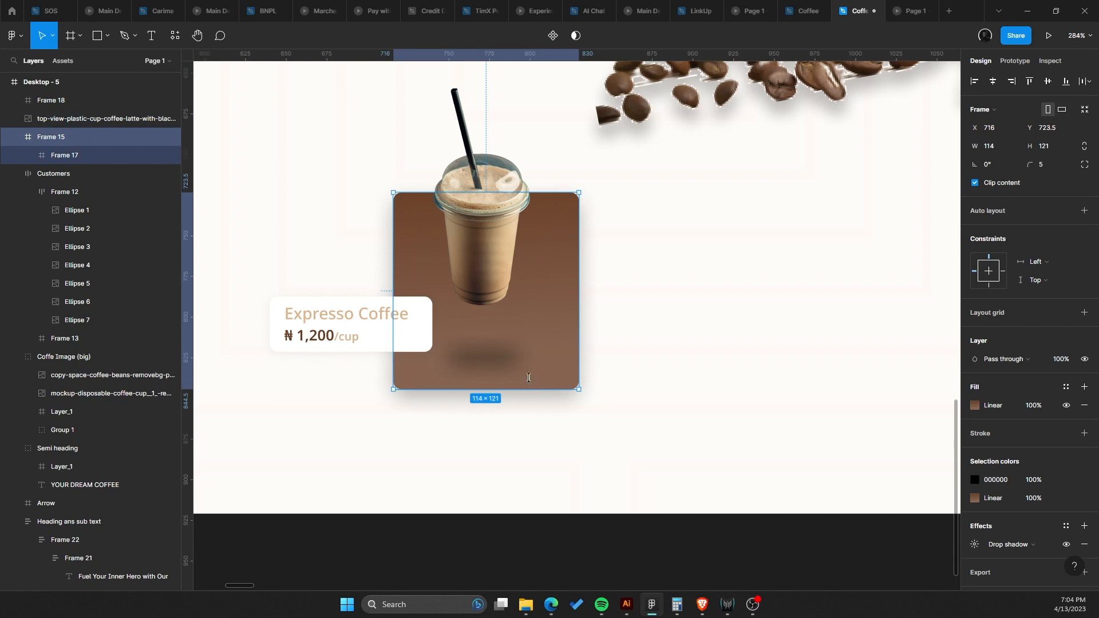
click(494, 355)
drag(497, 363, 496, 338)
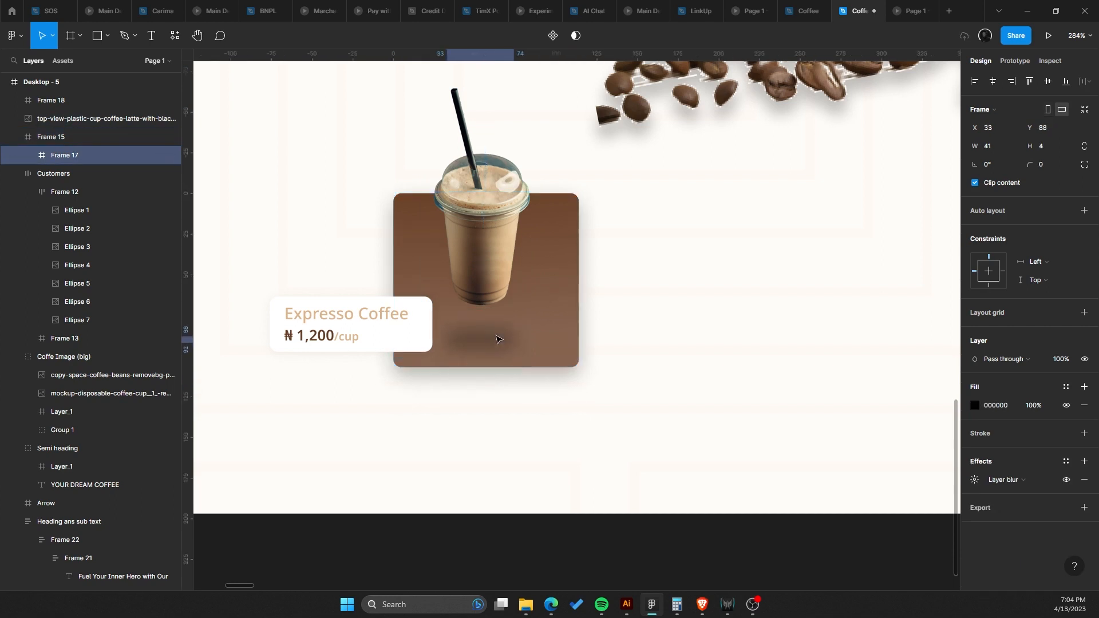
Move the Expresso Coffee label card into the espresso card frame, overlapping the card's bottom.
click(555, 289)
click(428, 317)
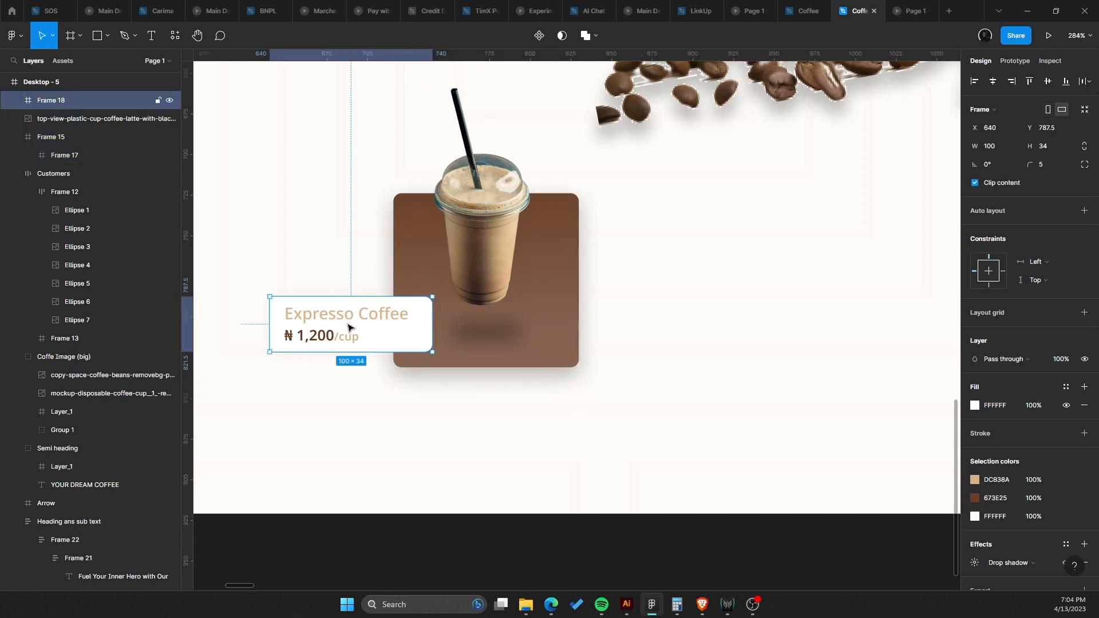
drag(352, 325, 372, 329)
click(496, 232)
scroll(502, 223, down, 5)
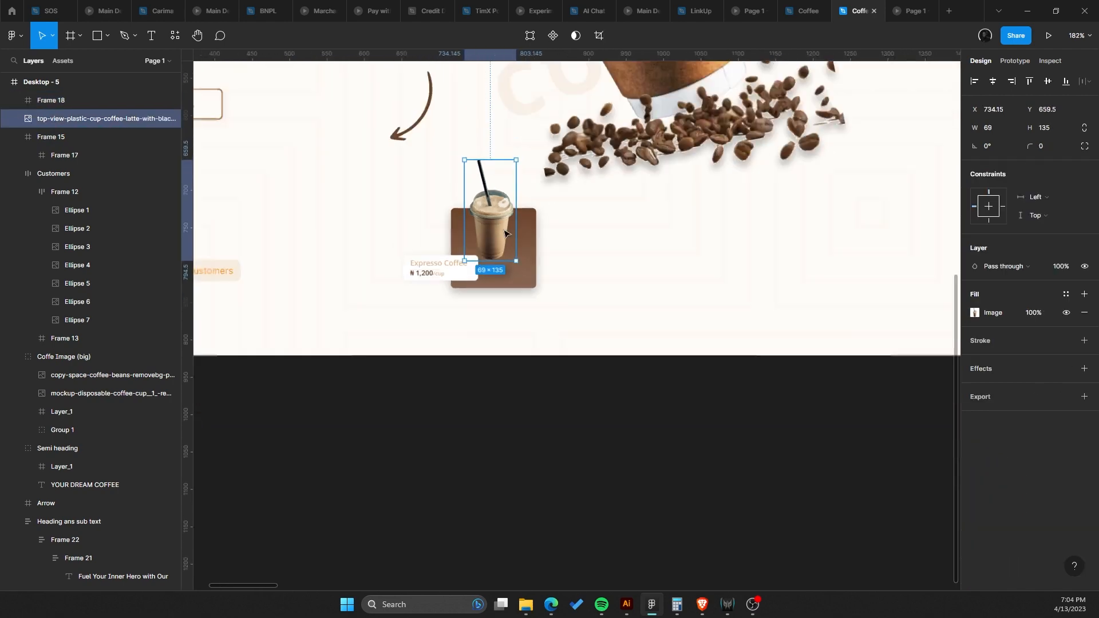
scroll(458, 320, up, 2)
scroll(426, 367, up, 5)
scroll(396, 401, up, 3)
click(480, 291)
drag(480, 292, 663, 351)
Turn off clip content on the espresso card frame.
click(772, 230)
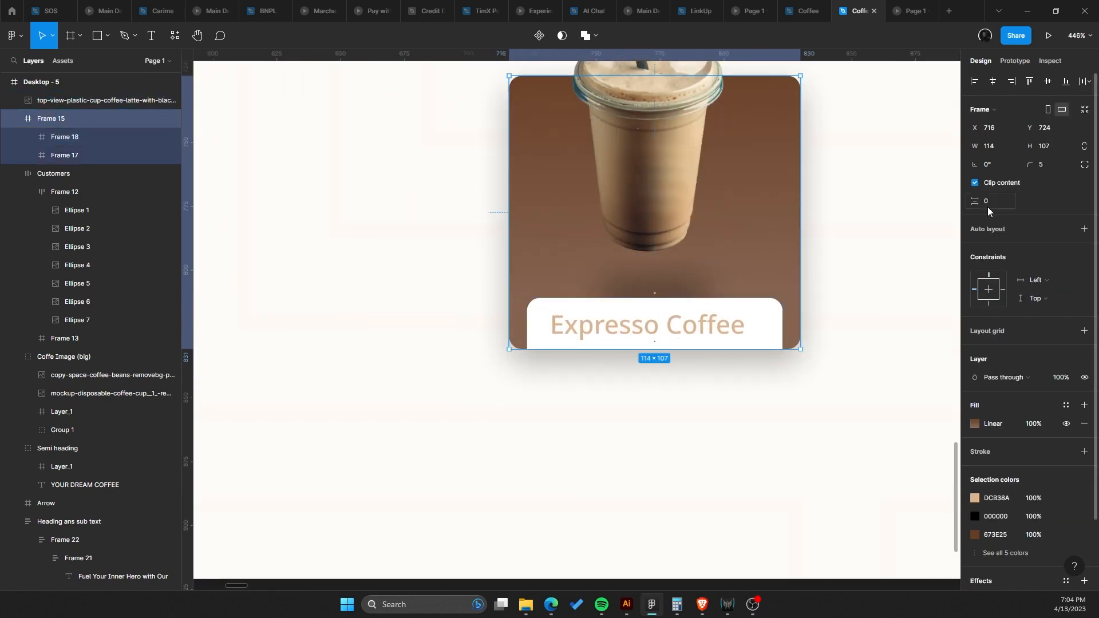
click(989, 184)
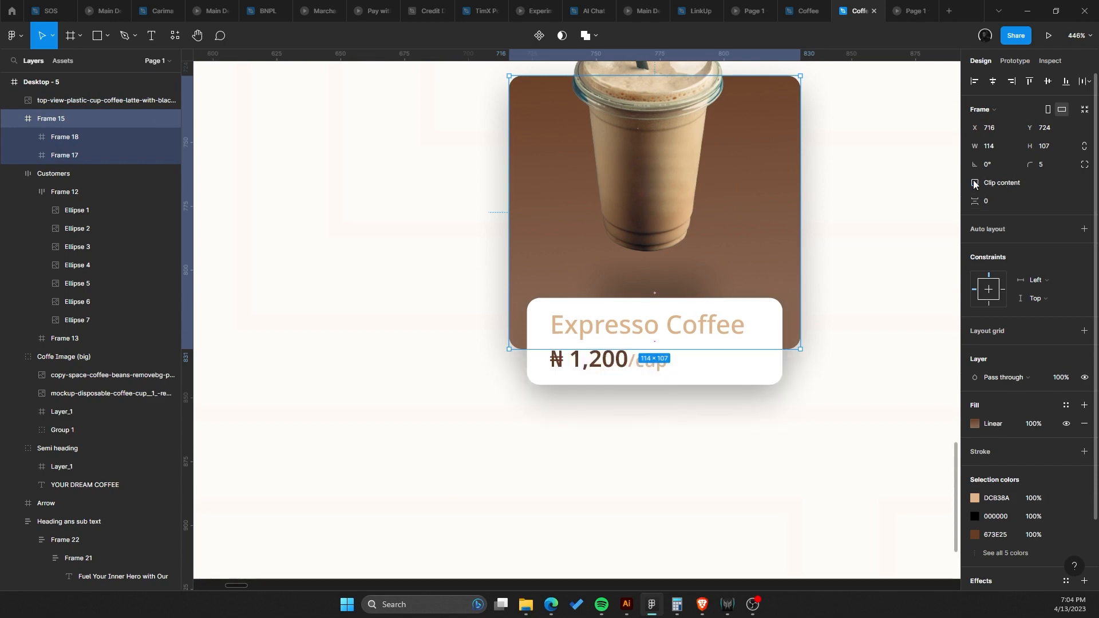
click(893, 211)
scroll(694, 248, down, 5)
scroll(700, 276, down, 8)
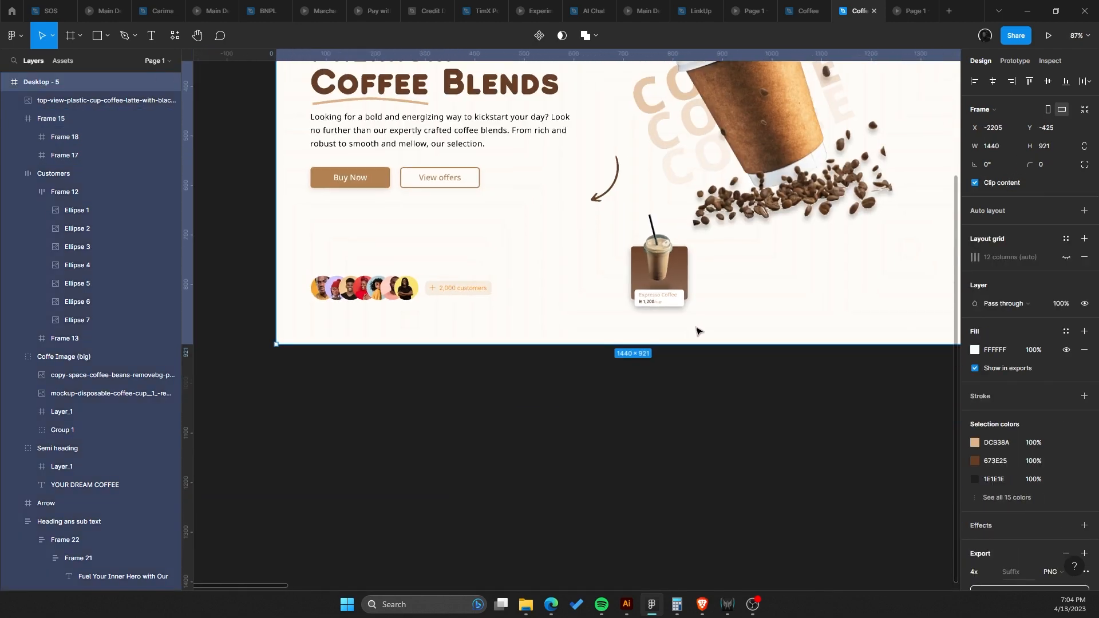
Try widening the label card inside the espresso card, then undo the resize.
scroll(623, 412, up, 8)
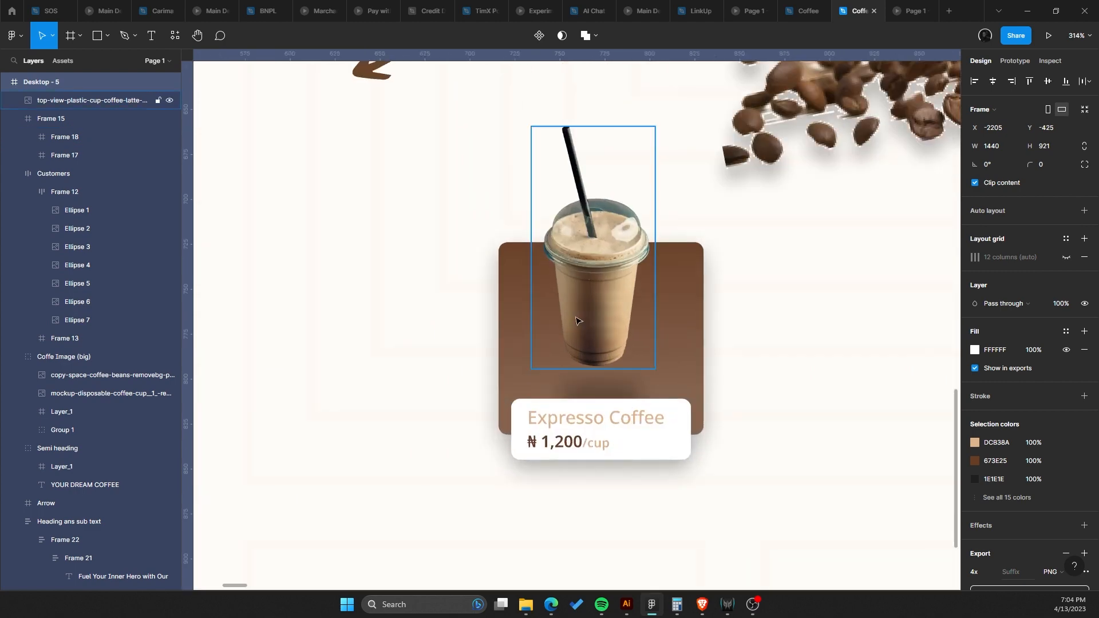
click(604, 298)
click(647, 418)
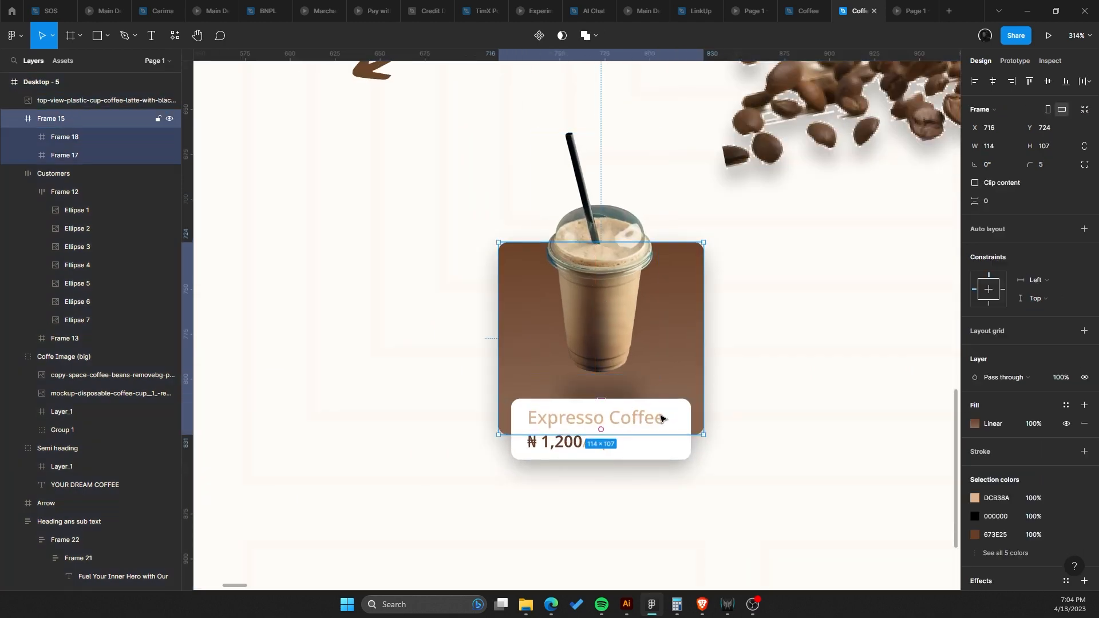
click(684, 418)
drag(694, 416, 728, 411)
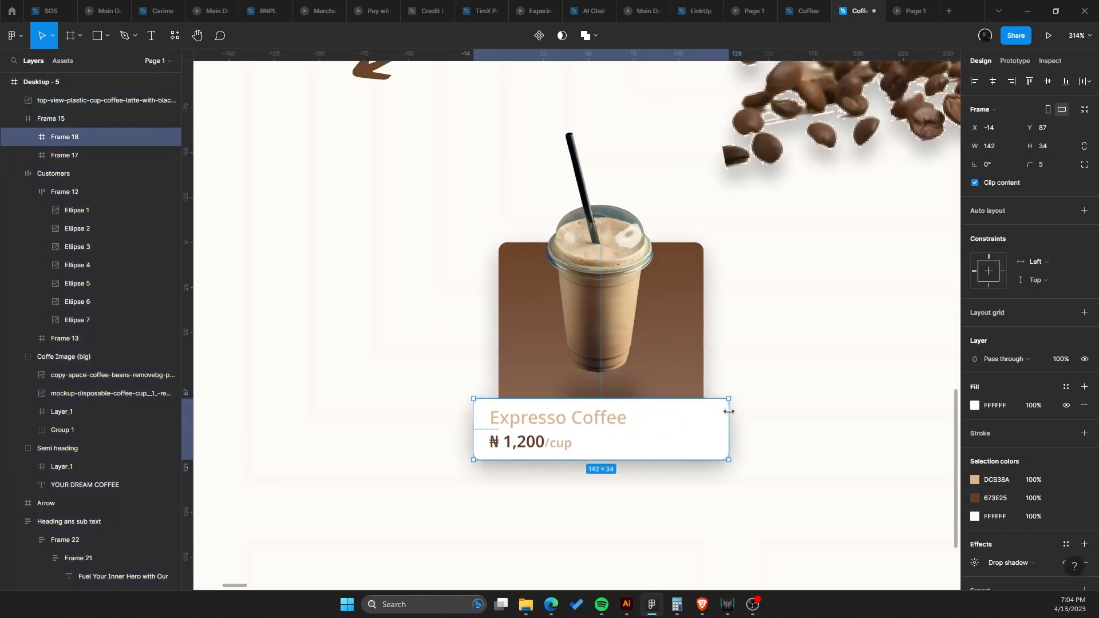
key(ctrl+z)
key(ctrl+z)
key(ctrl+z)
key(ctrl+z)
key(ctrl+shift+z)
key(ctrl+shift+z)
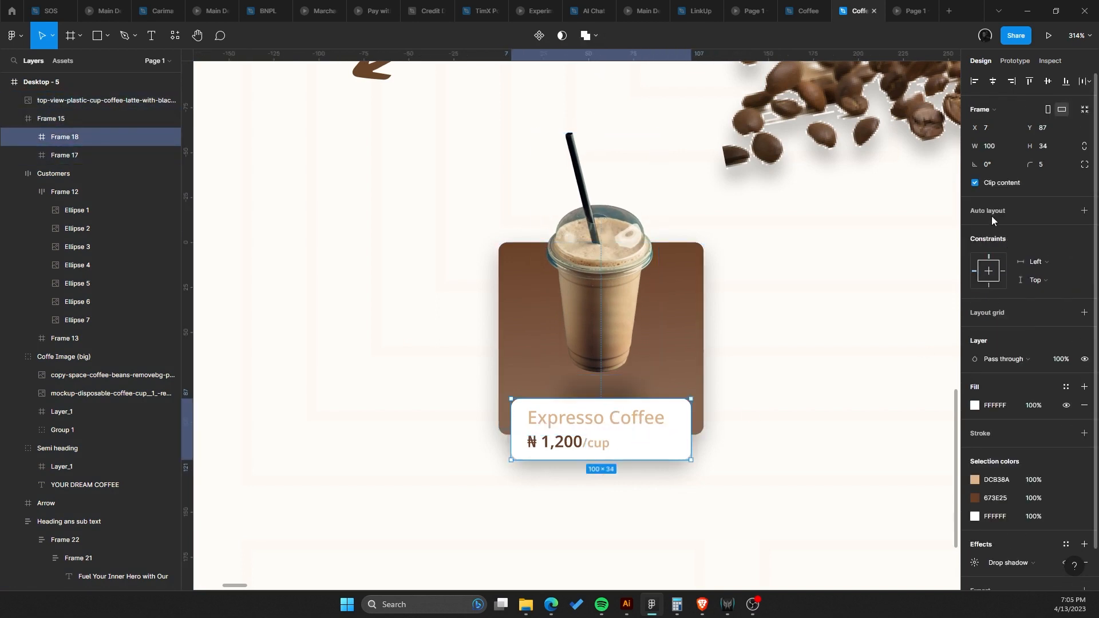
Recolor the Expresso Coffee title and the price's /cup suffix to B28251.
double_click(587, 423)
scroll(586, 421, up, 3)
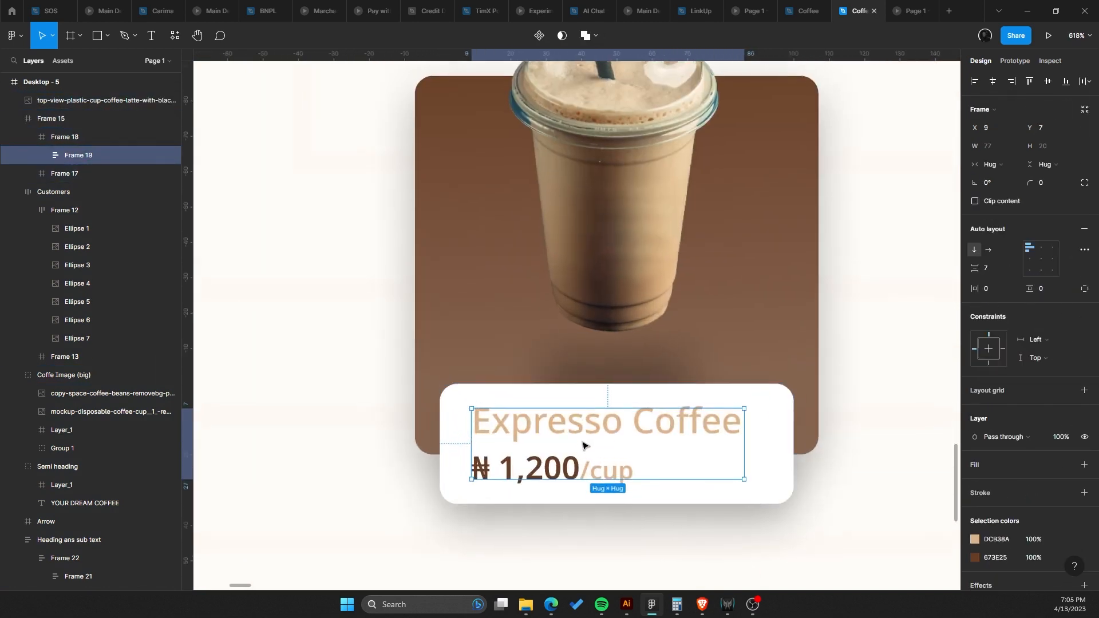
drag(583, 444, 577, 338)
scroll(578, 337, down, 5)
scroll(611, 333, up, 10)
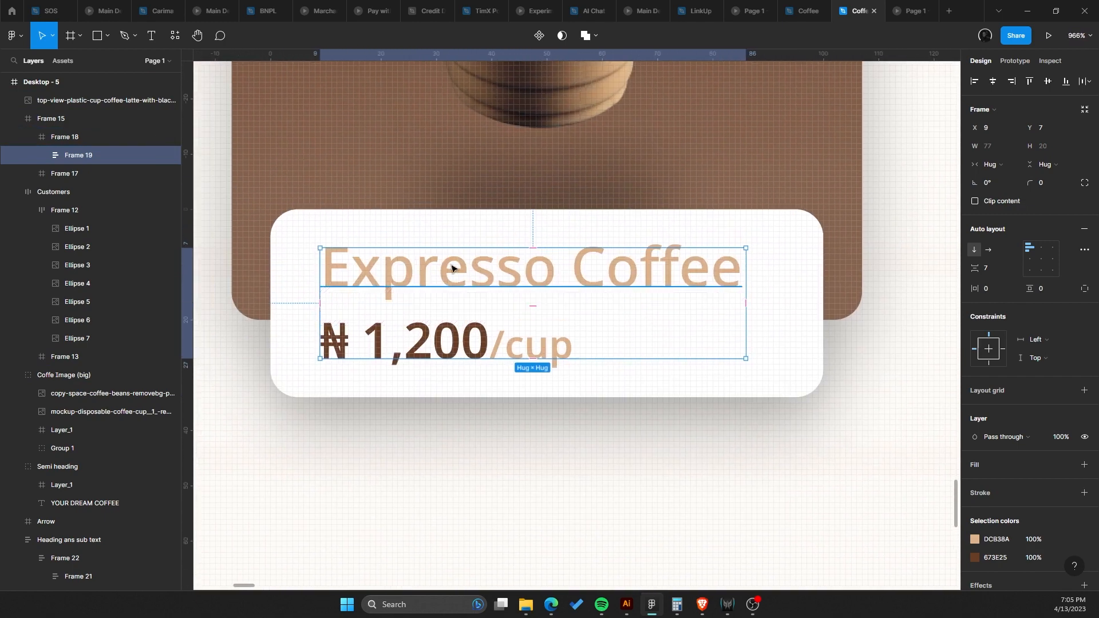
click(452, 268)
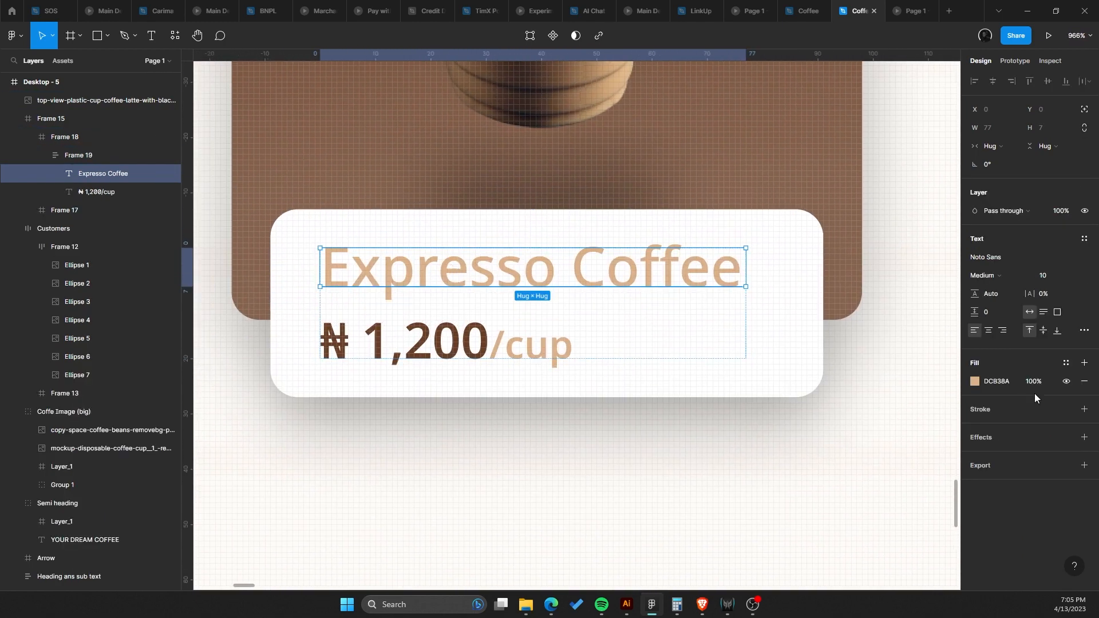
key(Return)
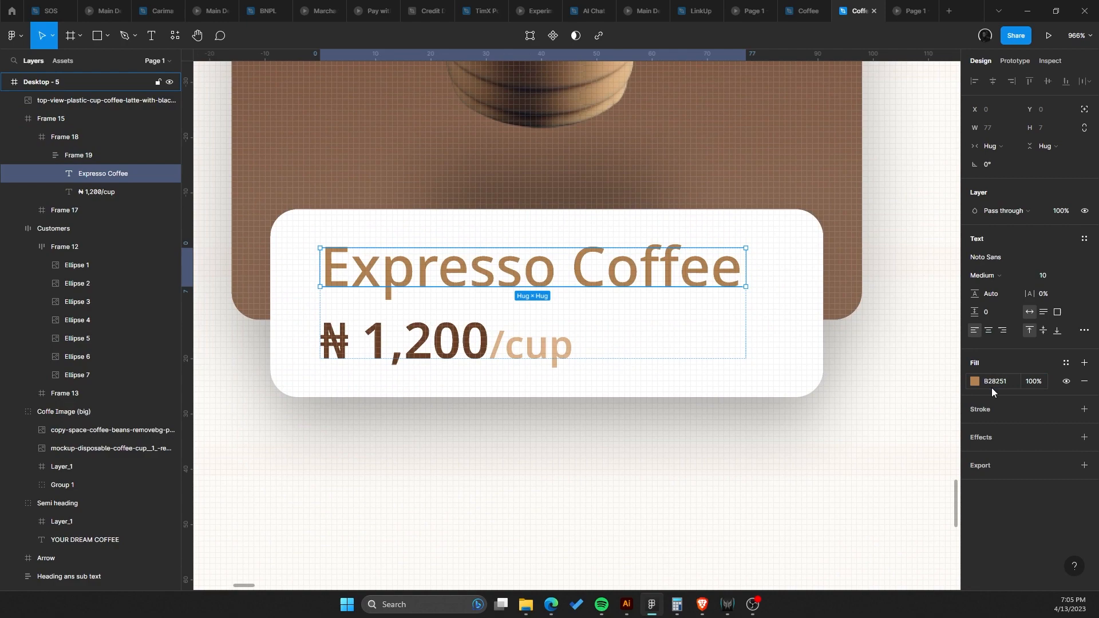
click(548, 351)
text(B28251)
key(Return)
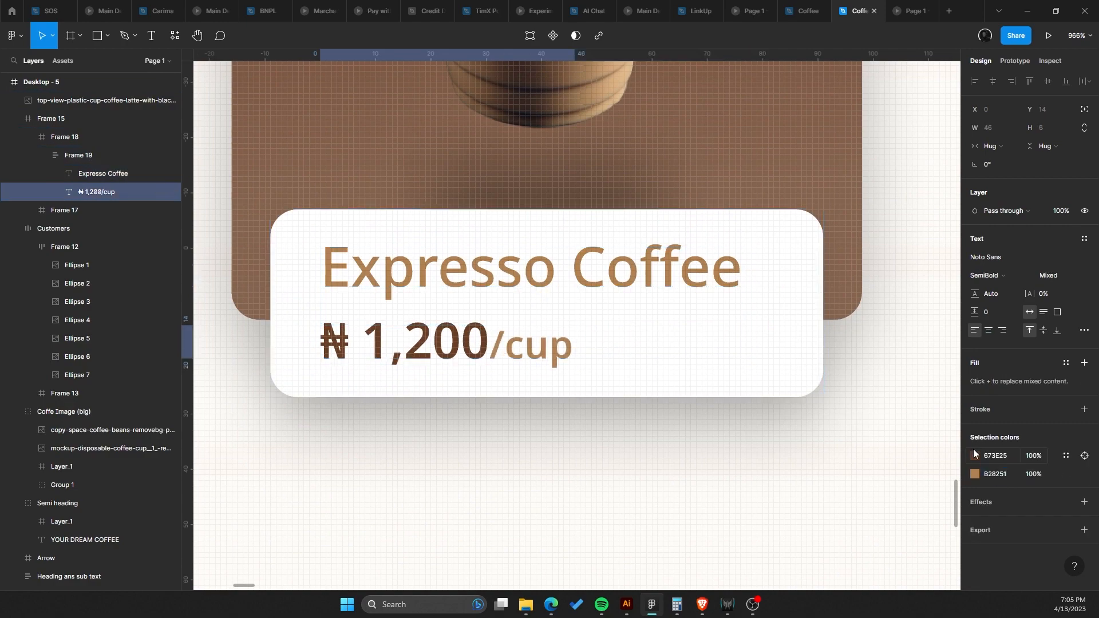
Examine the label's title and price text inside the espresso card at different zoom levels.
scroll(591, 357, down, 9)
click(666, 387)
scroll(664, 386, down, 3)
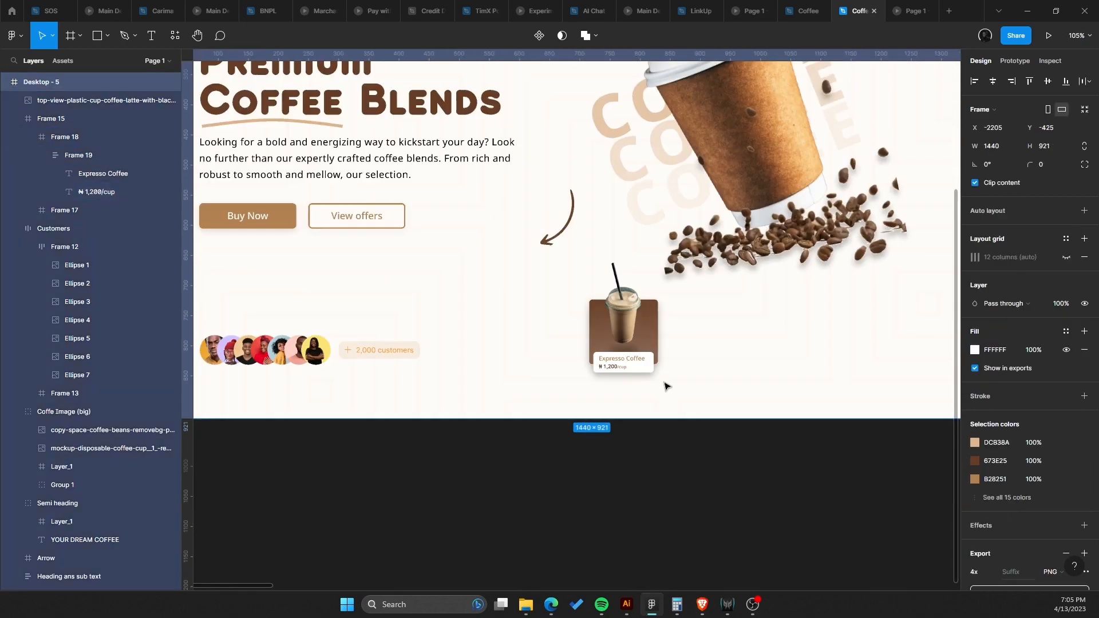
scroll(662, 385, up, 6)
scroll(586, 359, up, 3)
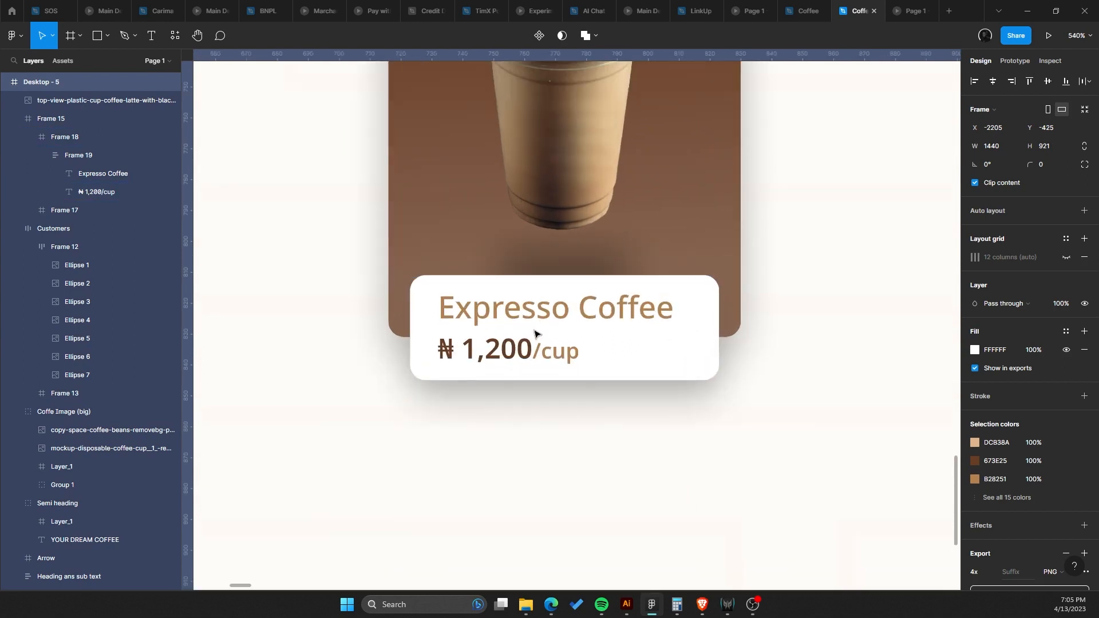
click(533, 333)
double_click(504, 348)
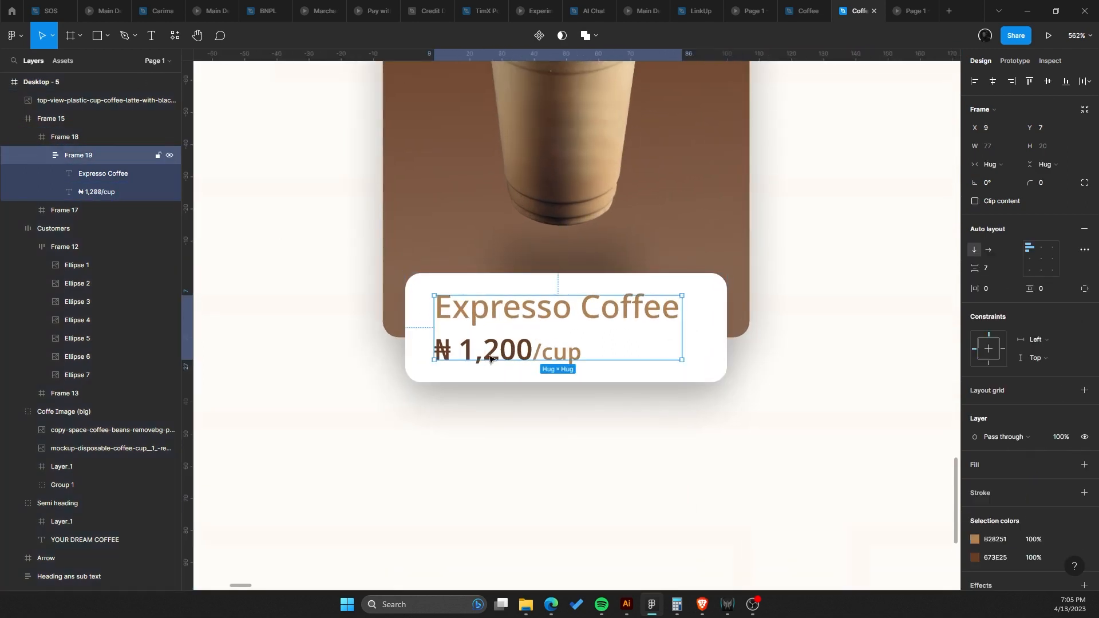
double_click(499, 350)
drag(513, 290, 513, 288)
key(ctrl+z)
click(542, 316)
double_click(522, 353)
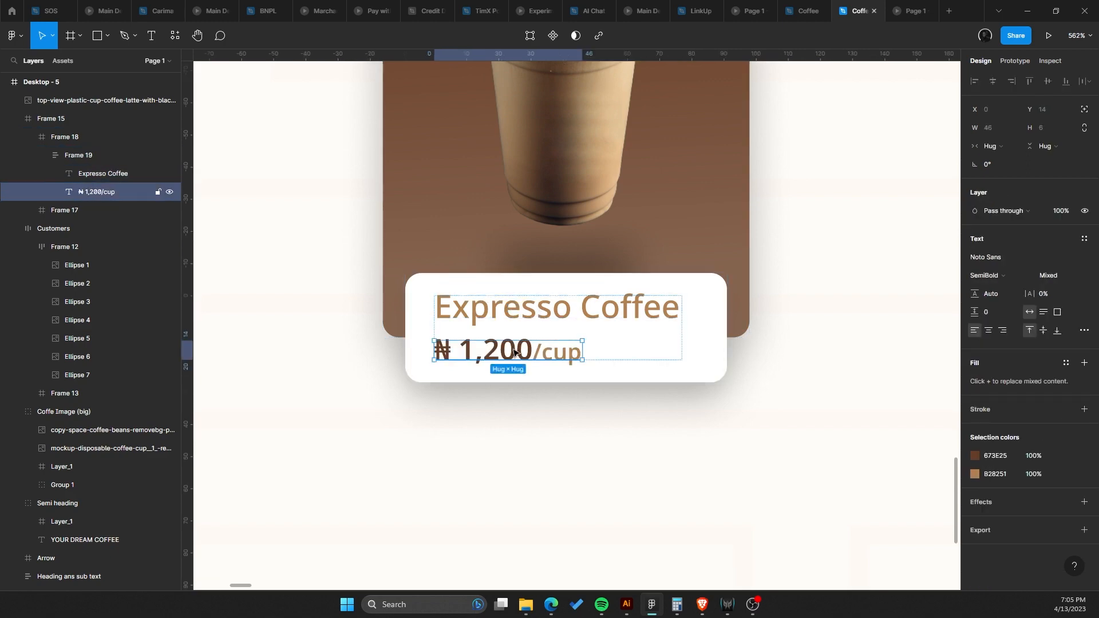
click(531, 356)
click(544, 396)
scroll(544, 398, down, 10)
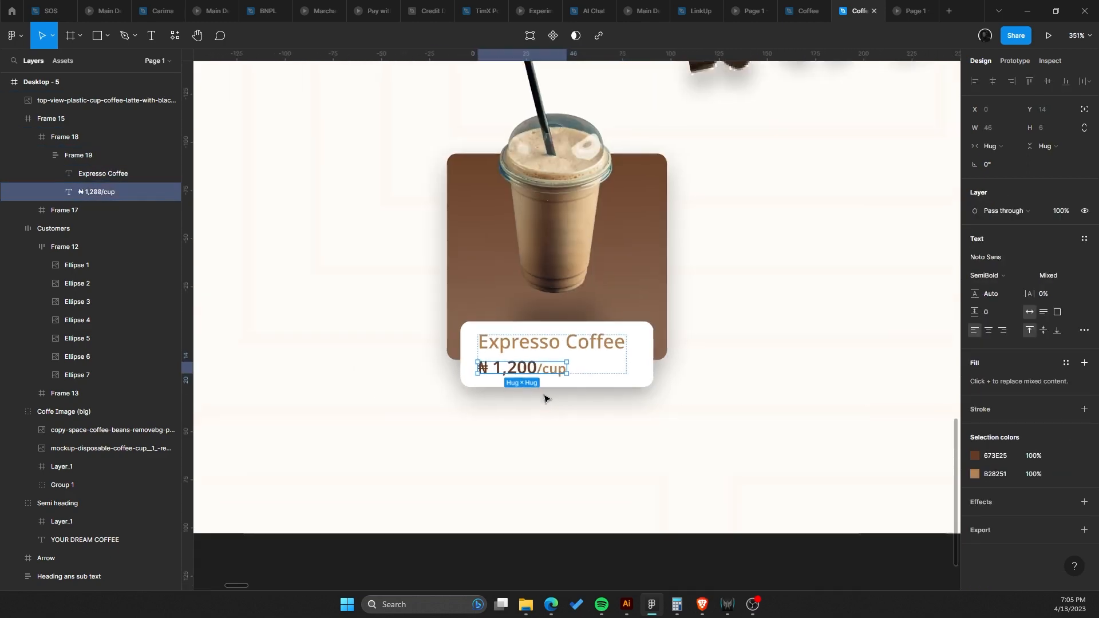
click(618, 441)
scroll(628, 329, up, 5)
scroll(628, 329, up, 5)
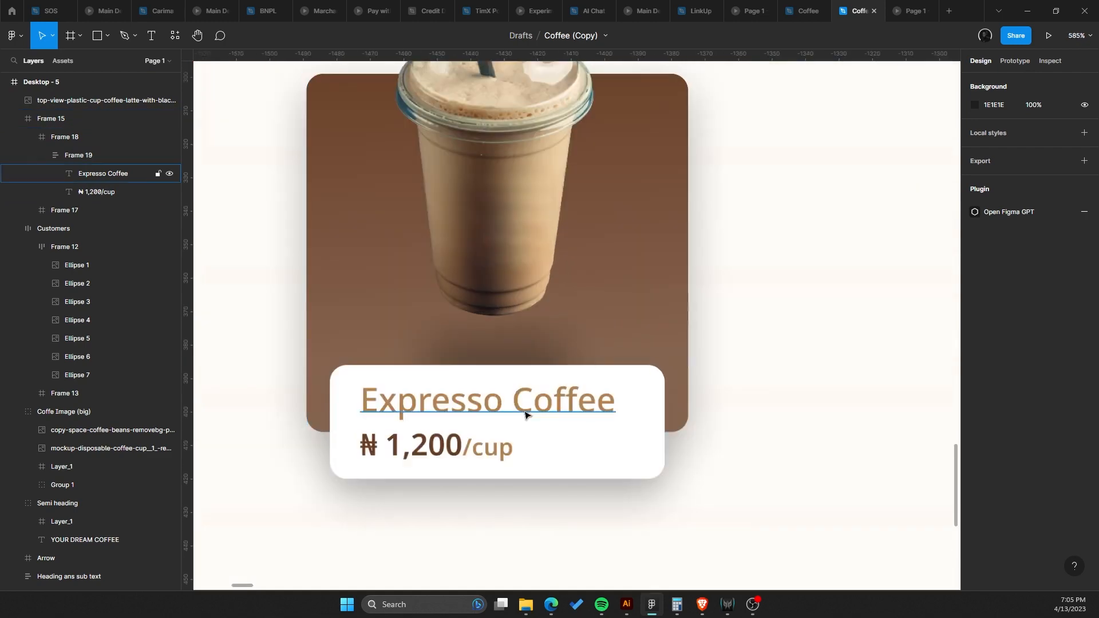
Set the price text's font size to 11.
click(524, 414)
click(445, 442)
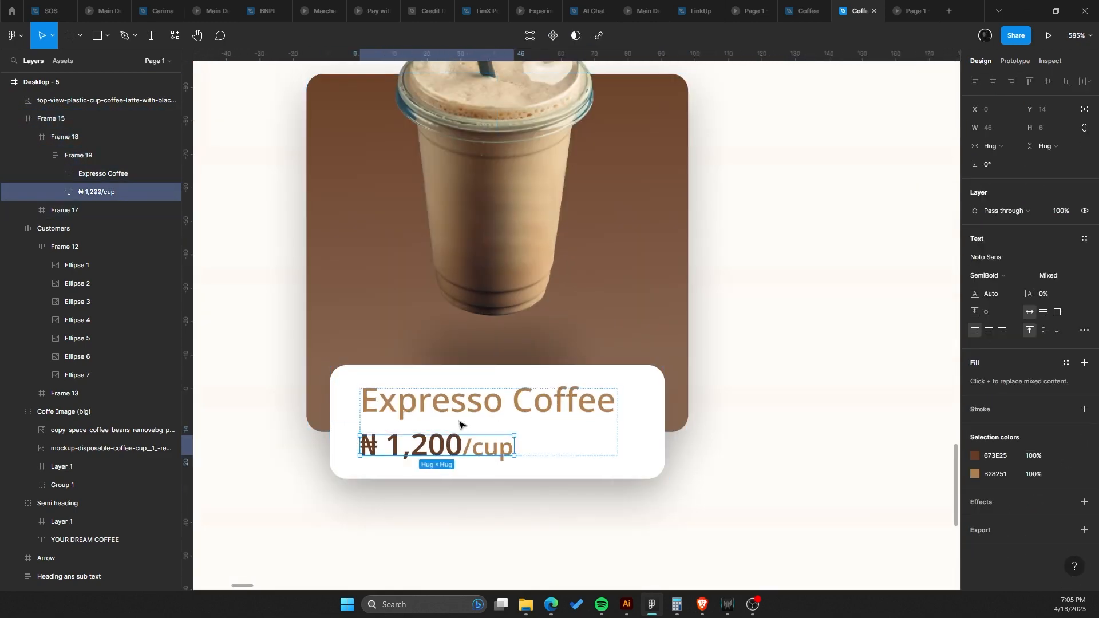
double_click(473, 408)
key(Escape)
key(Tab)
click(1069, 277)
click(1062, 381)
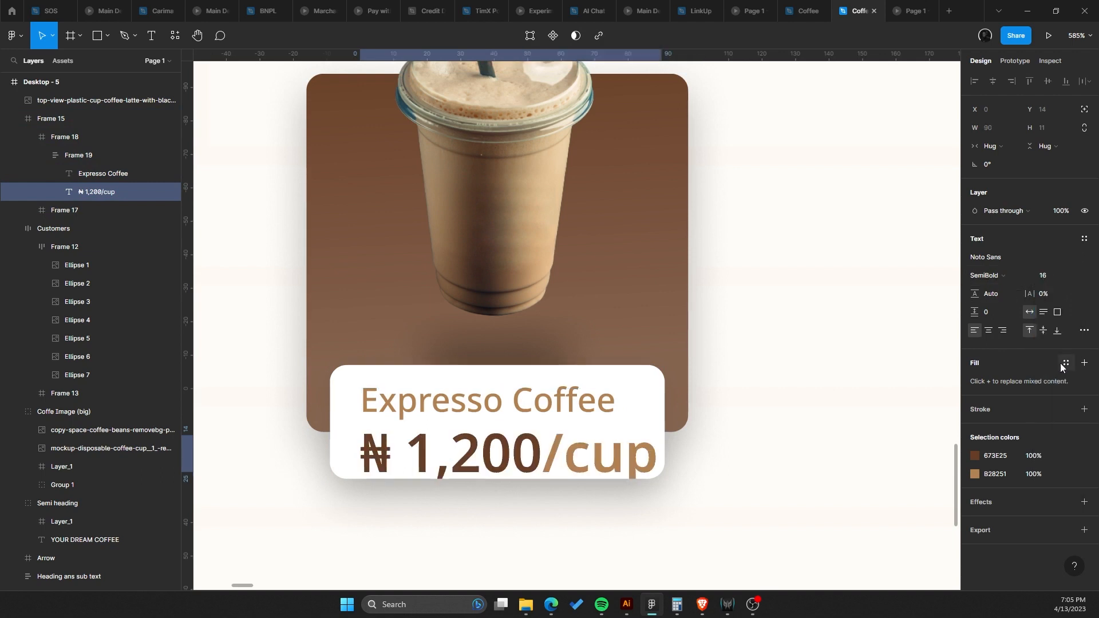
key(ctrl+z)
click(1075, 280)
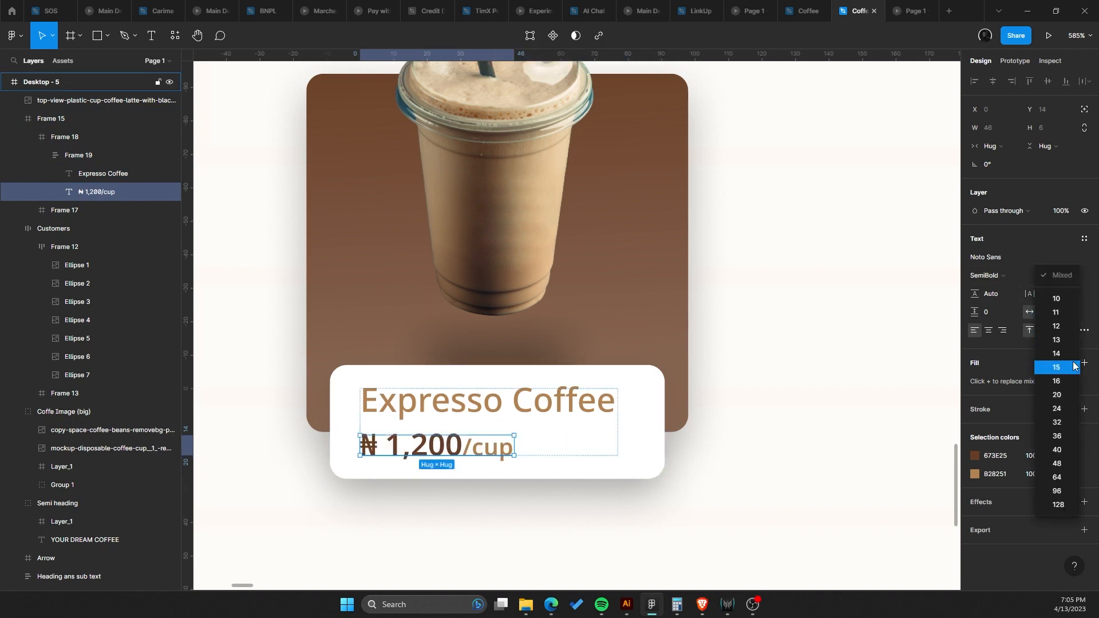
click(1072, 354)
click(1070, 280)
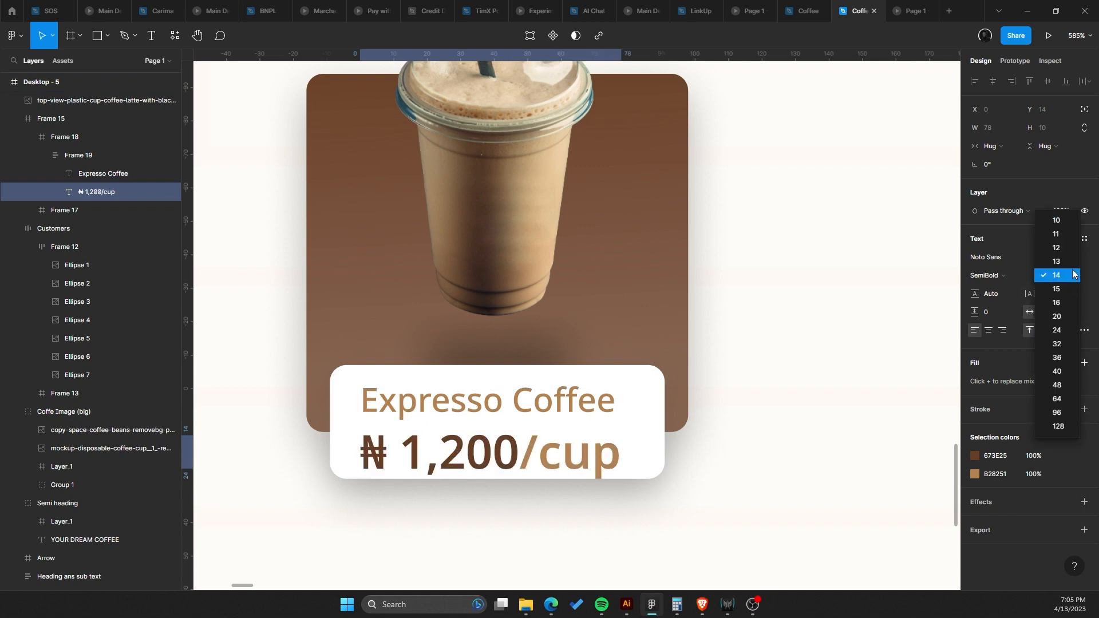
click(1065, 259)
key(ctrl+z)
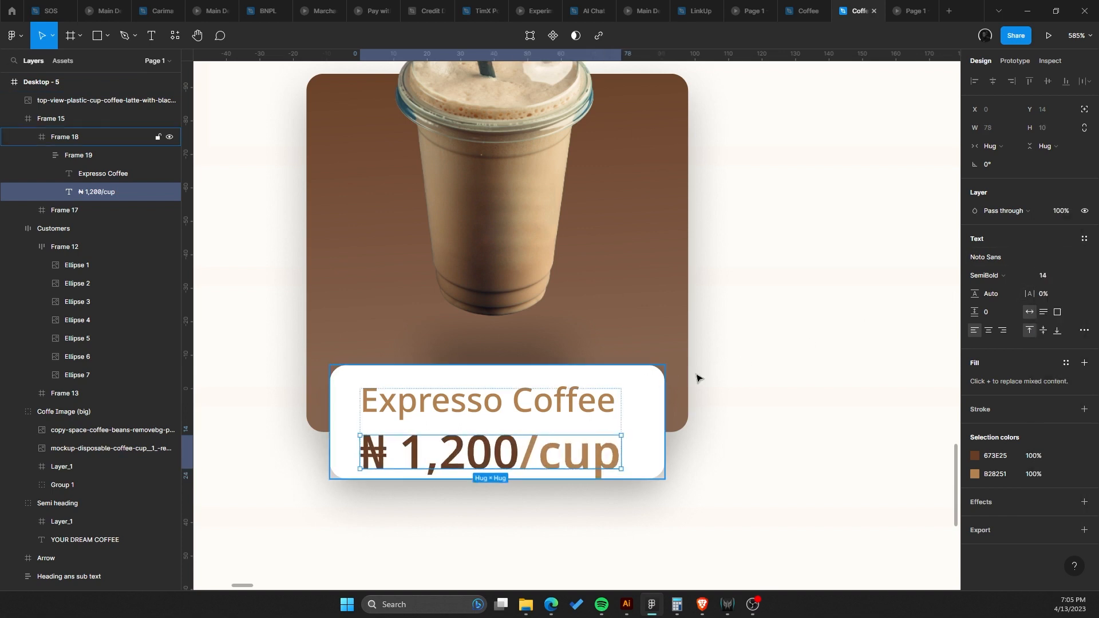
click(1072, 275)
click(1055, 238)
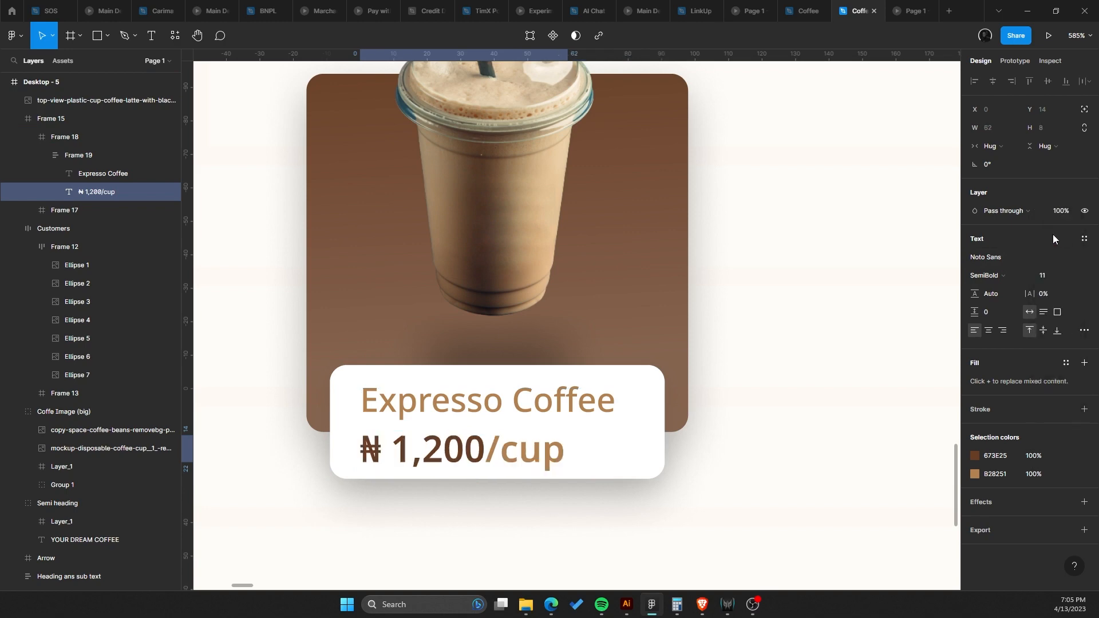
Lengthen the espresso card frame to about 114 × 119 so it extends further down.
scroll(680, 293, down, 5)
drag(681, 294, 567, 335)
scroll(567, 335, down, 3)
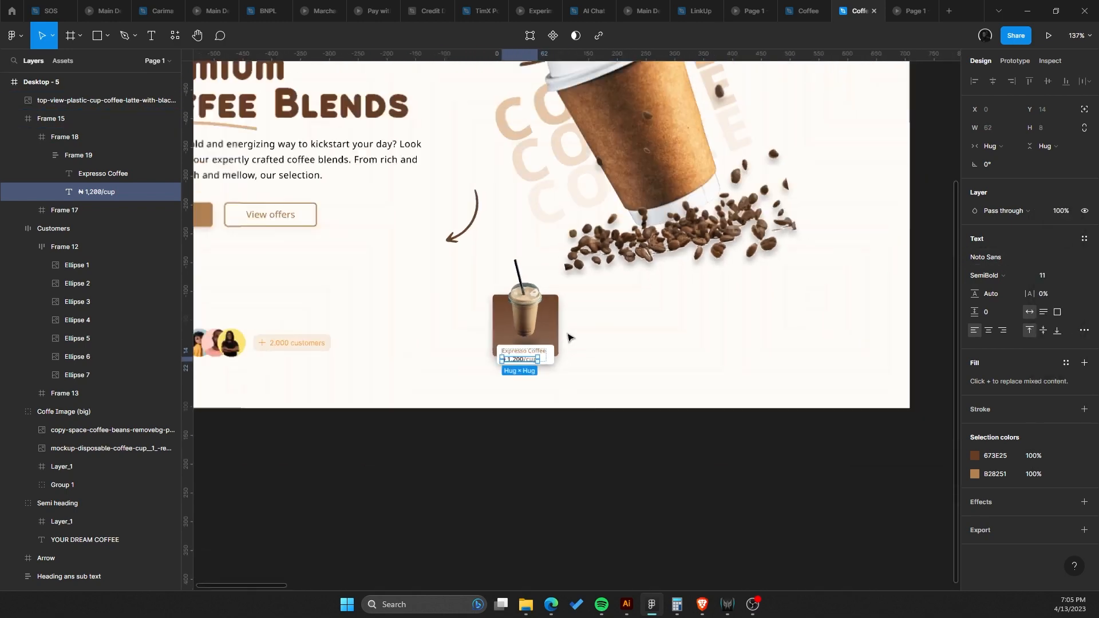
click(588, 335)
scroll(589, 334, up, 3)
scroll(534, 346, up, 2)
scroll(541, 309, down, 4)
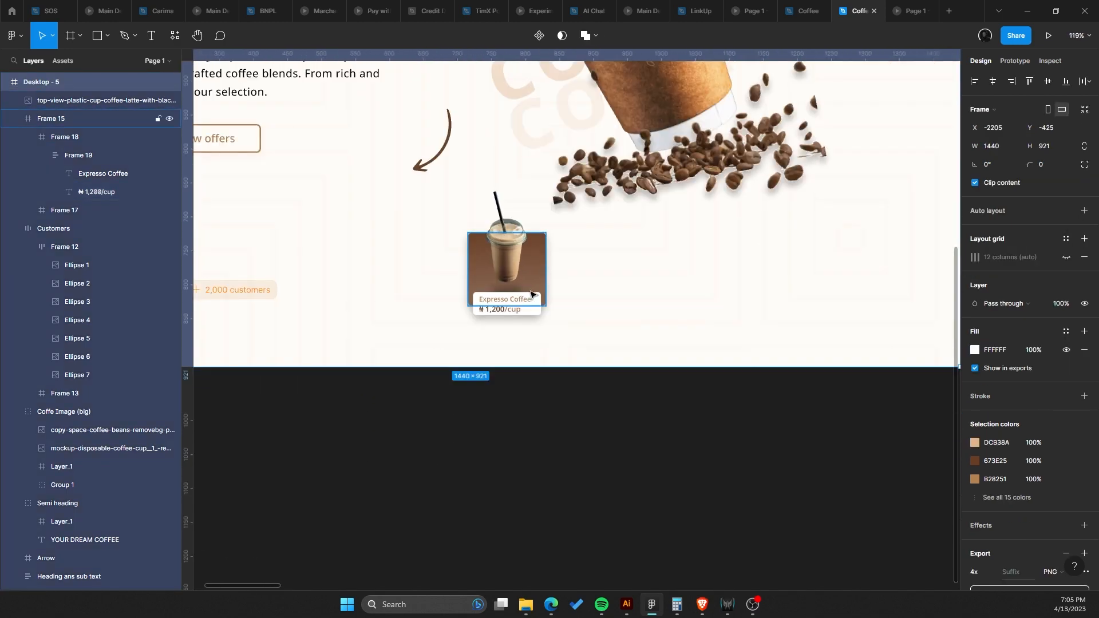
click(542, 300)
drag(561, 311, 581, 330)
scroll(565, 316, up, 3)
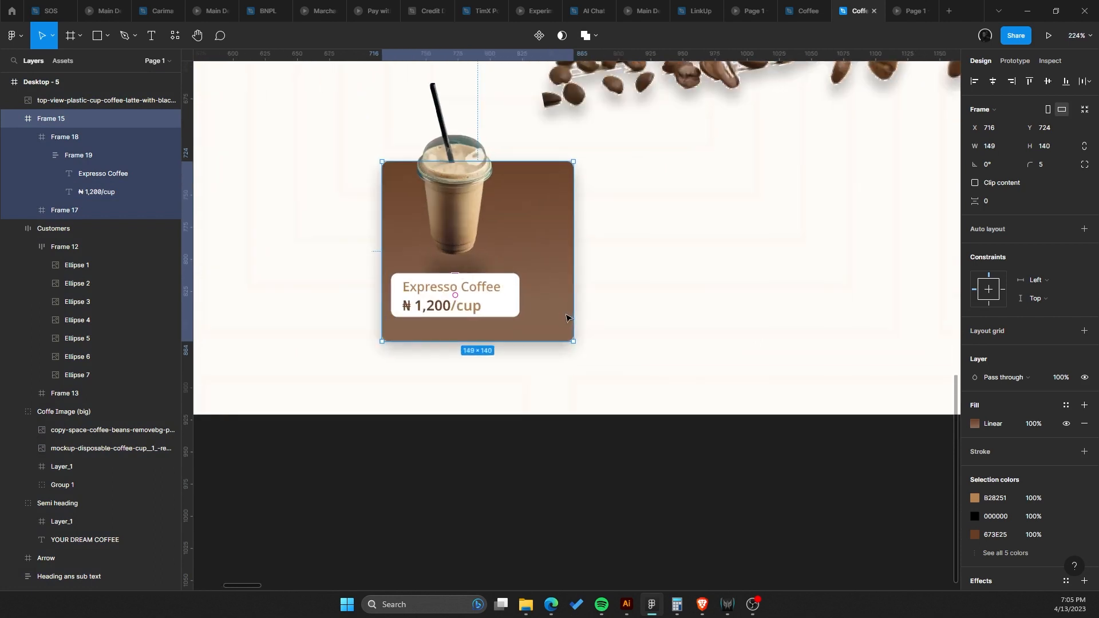
key(ctrl+z)
scroll(523, 320, up, 2)
drag(474, 293, 481, 309)
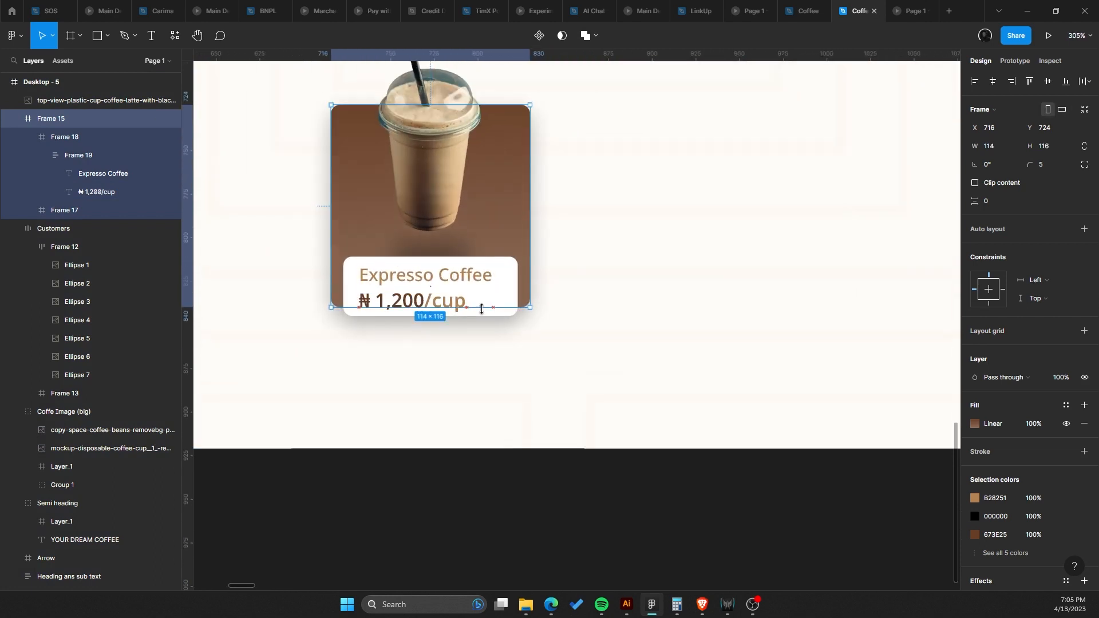
scroll(444, 285, up, 2)
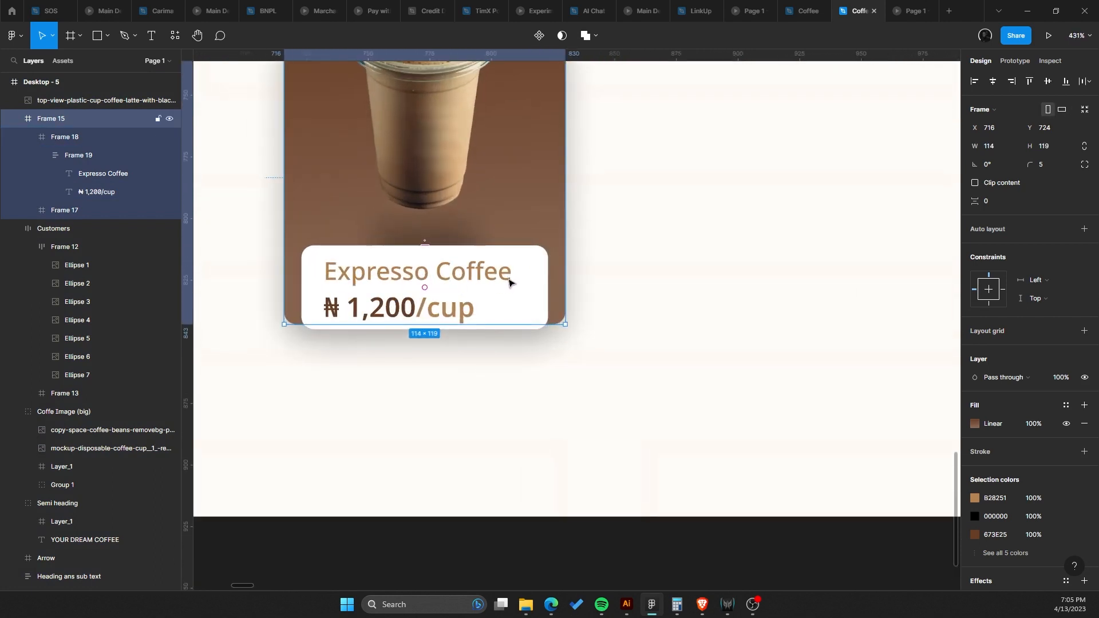
Widen the label card to about 124 px.
click(497, 278)
drag(511, 278, 647, 274)
scroll(436, 280, up, 3)
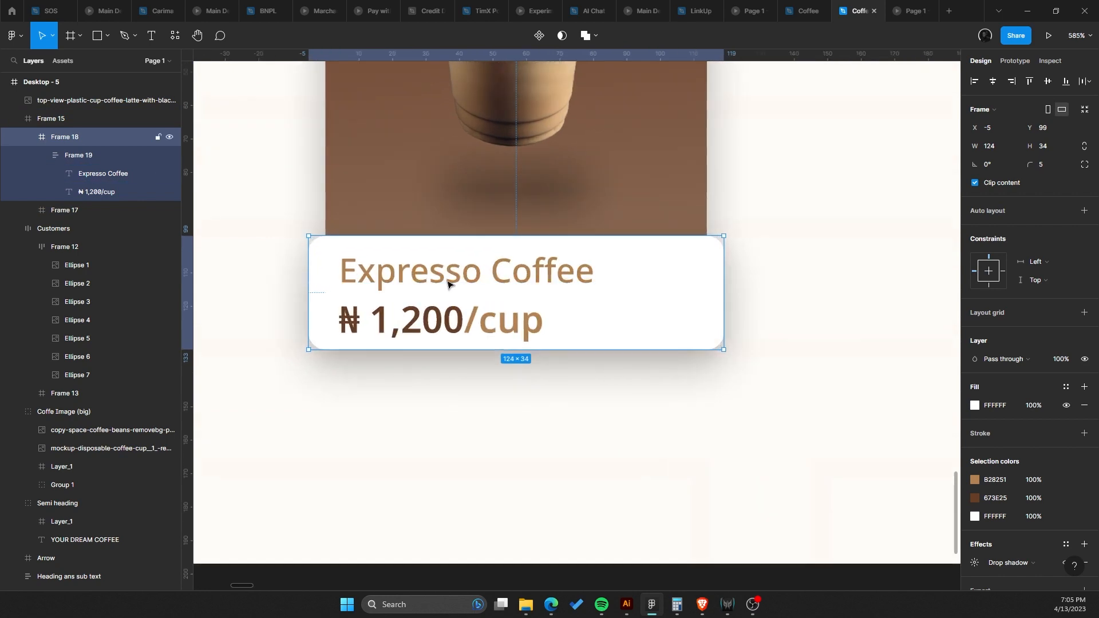
Center-align the label's text group and center it horizontally within the label card.
double_click(448, 284)
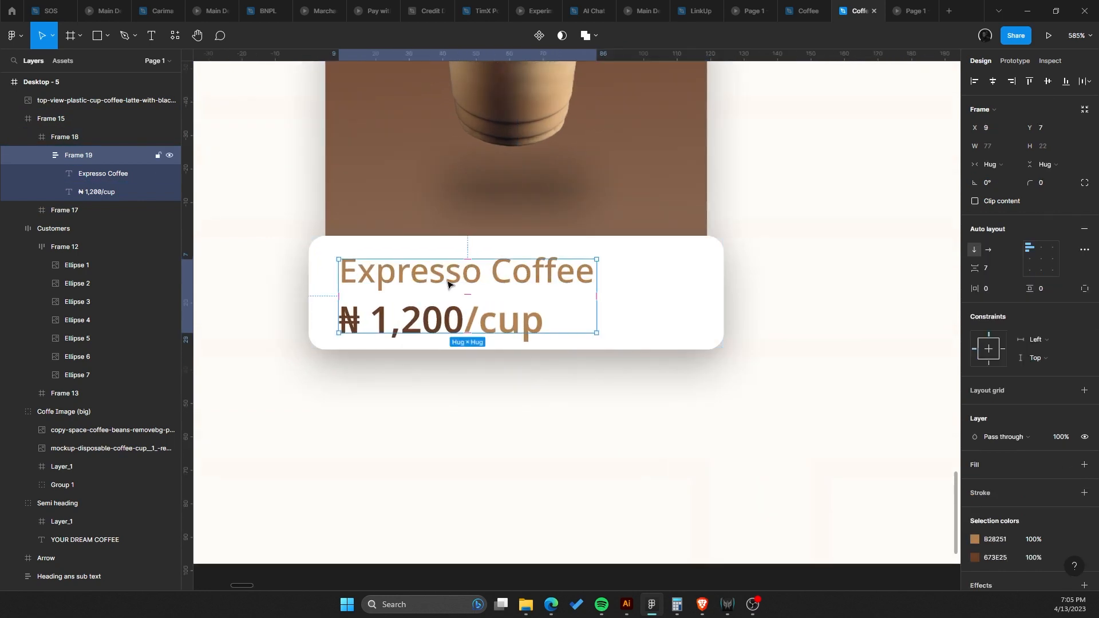
click(1039, 261)
drag(526, 279, 574, 279)
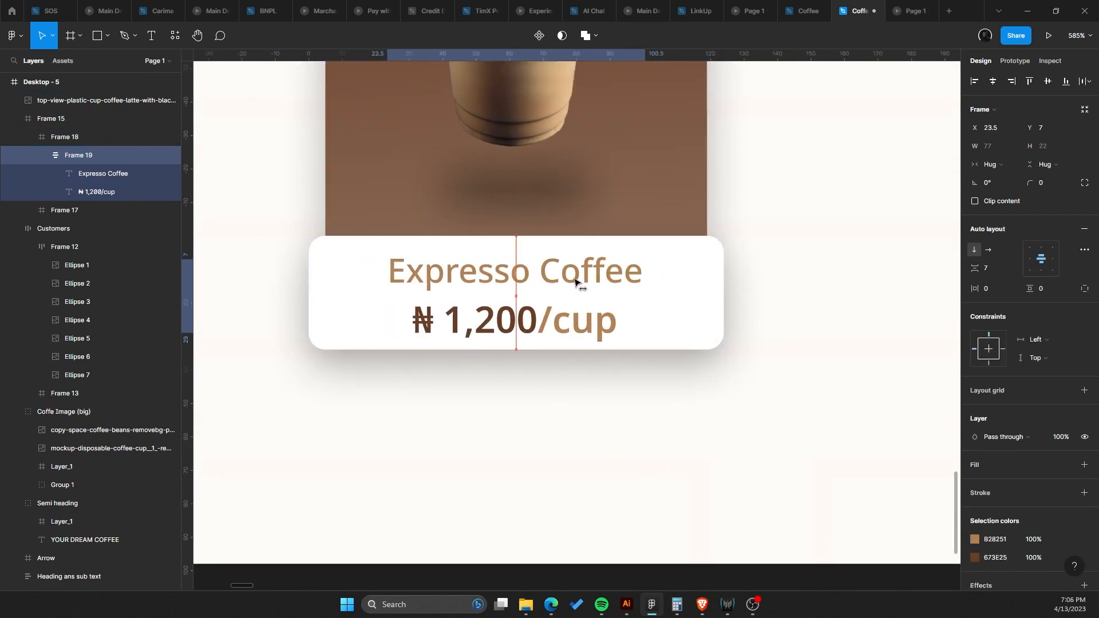
scroll(589, 274, down, 5)
key(Escape)
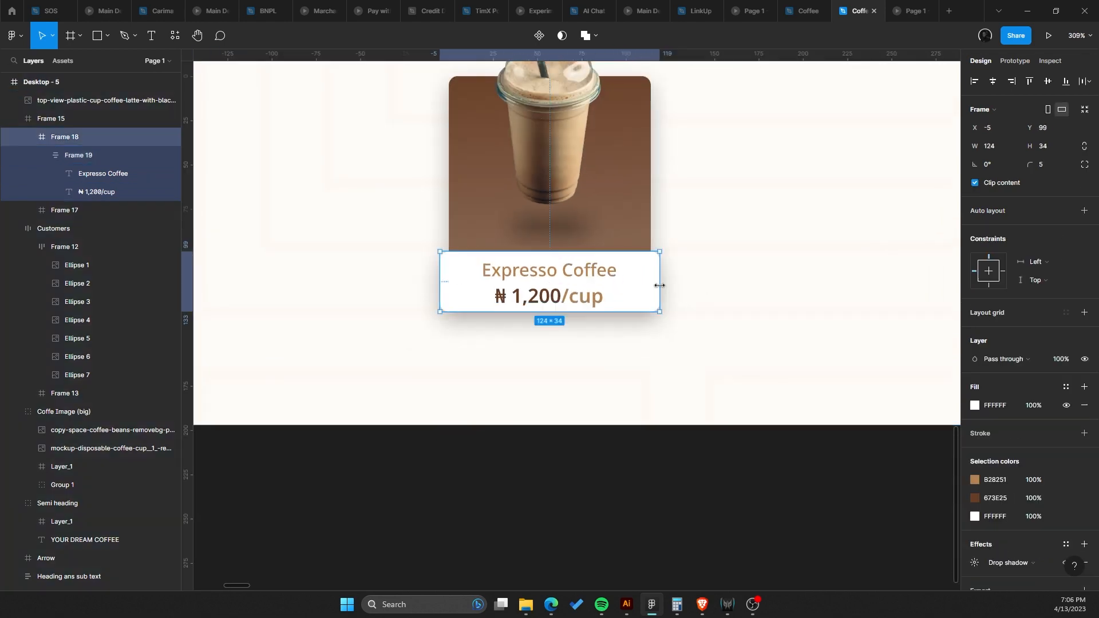
Heighten the label card to about 124 × 40 px.
drag(627, 319, 633, 322)
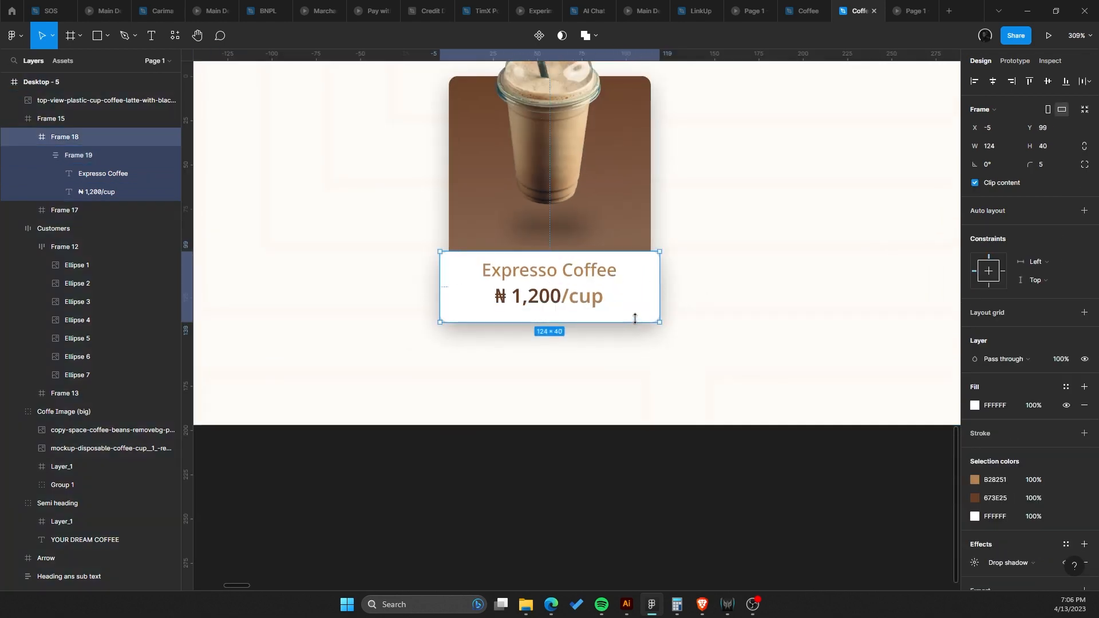
scroll(634, 318, down, 5)
key(Escape)
key(Escape)
scroll(600, 306, down, 3)
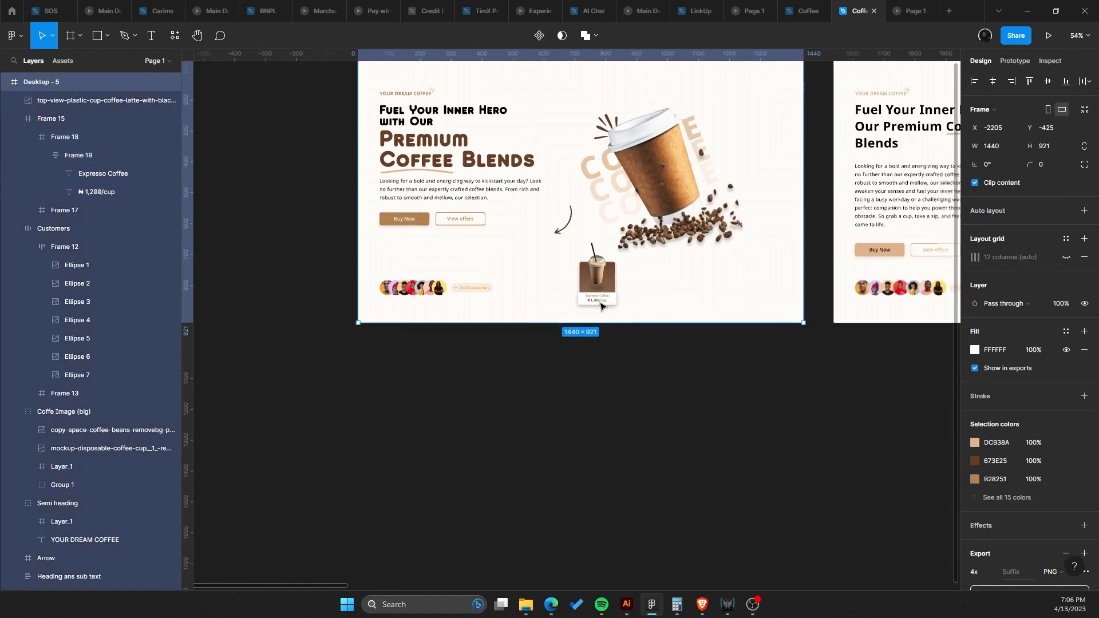
Try to move and duplicate the espresso product card within the hero section, undoing every change.
scroll(601, 306, up, 5)
click(602, 289)
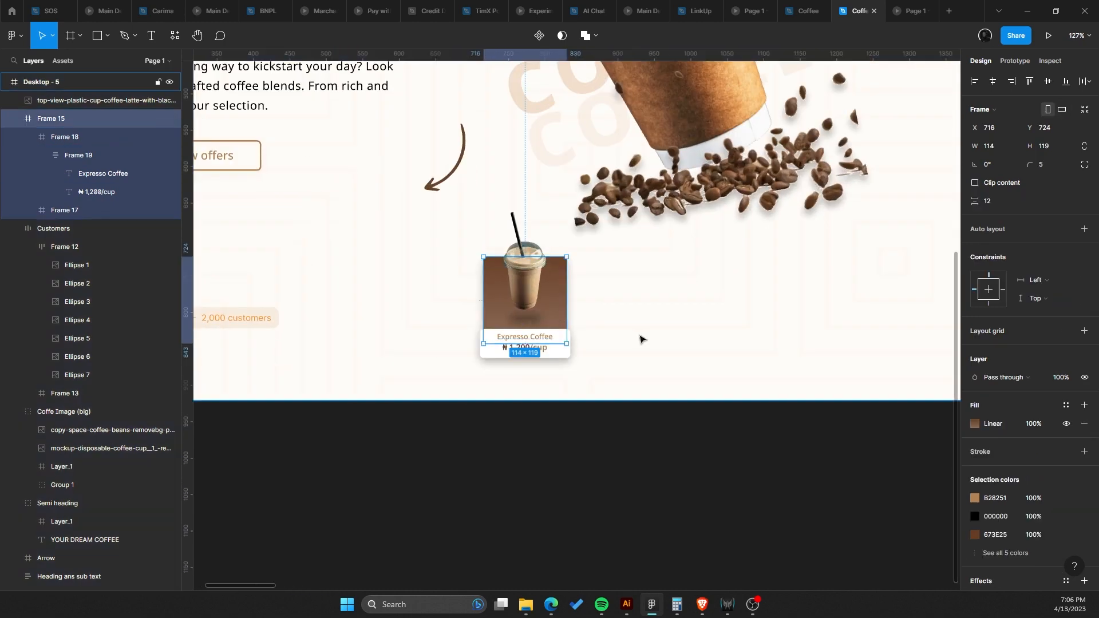
click(543, 309)
key(Escape)
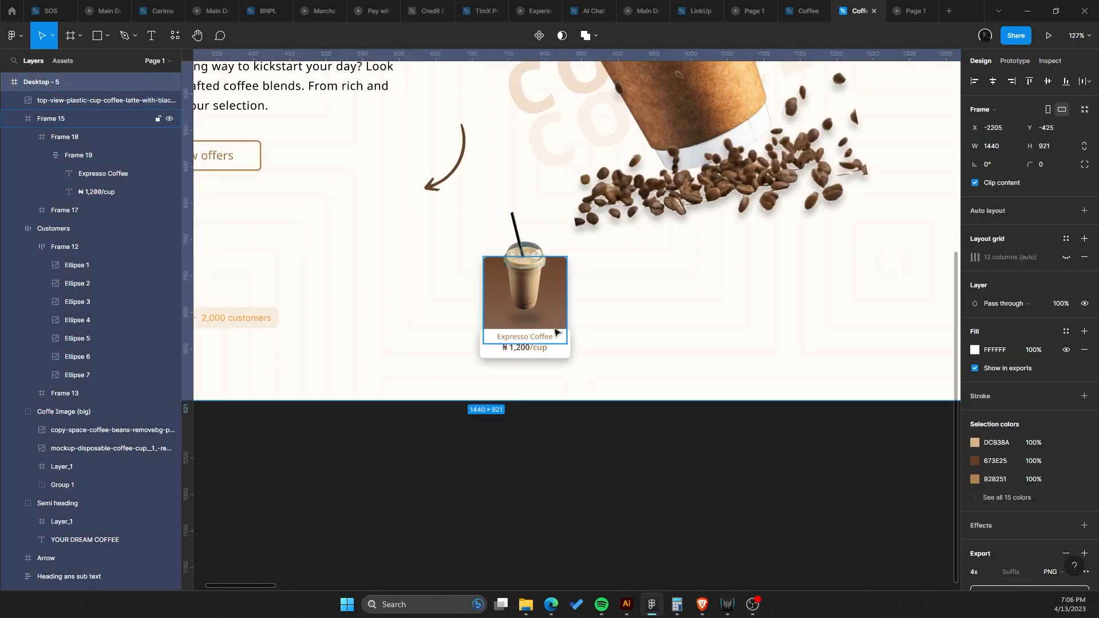
click(554, 332)
click(544, 340)
shift+click(527, 264)
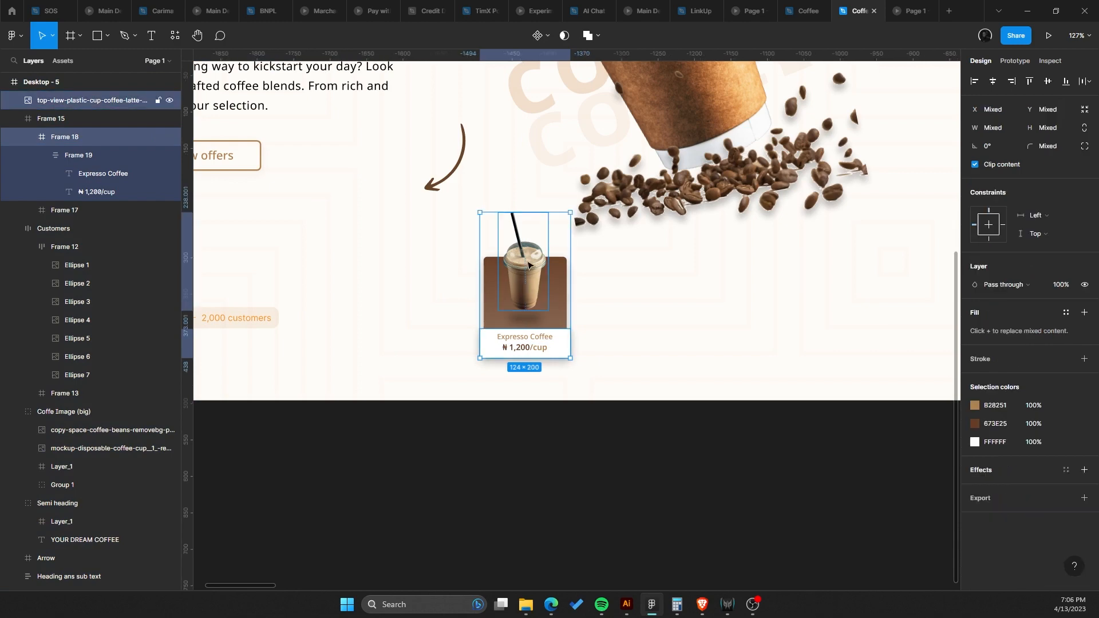
drag(533, 293, 799, 299)
scroll(793, 299, down, 5)
drag(697, 358, 584, 422)
click(542, 434)
scroll(543, 353, up, 3)
drag(543, 353, 506, 457)
click(615, 458)
drag(616, 458, 804, 377)
drag(696, 292, 579, 293)
key(ctrl+z)
key(ctrl+z)
scroll(577, 314, down, 4)
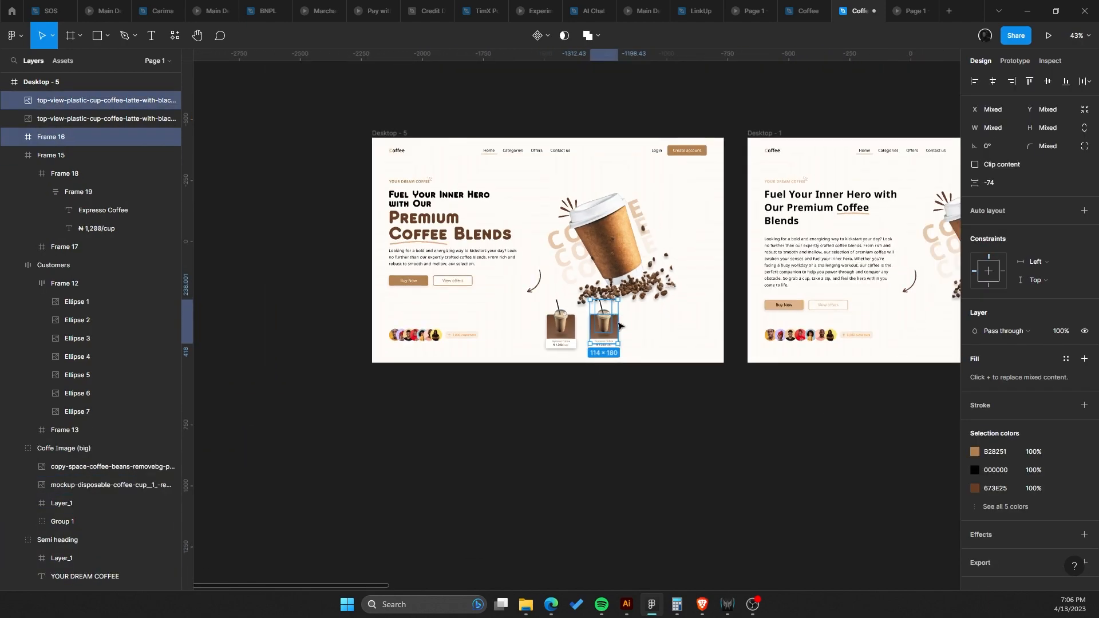
key(ctrl+z)
key(ctrl+z)
scroll(578, 319, up, 4)
scroll(577, 319, up, 1)
drag(584, 341, 651, 373)
key(ctrl+z)
key(ctrl+z)
key(ctrl+z)
key(ctrl+z)
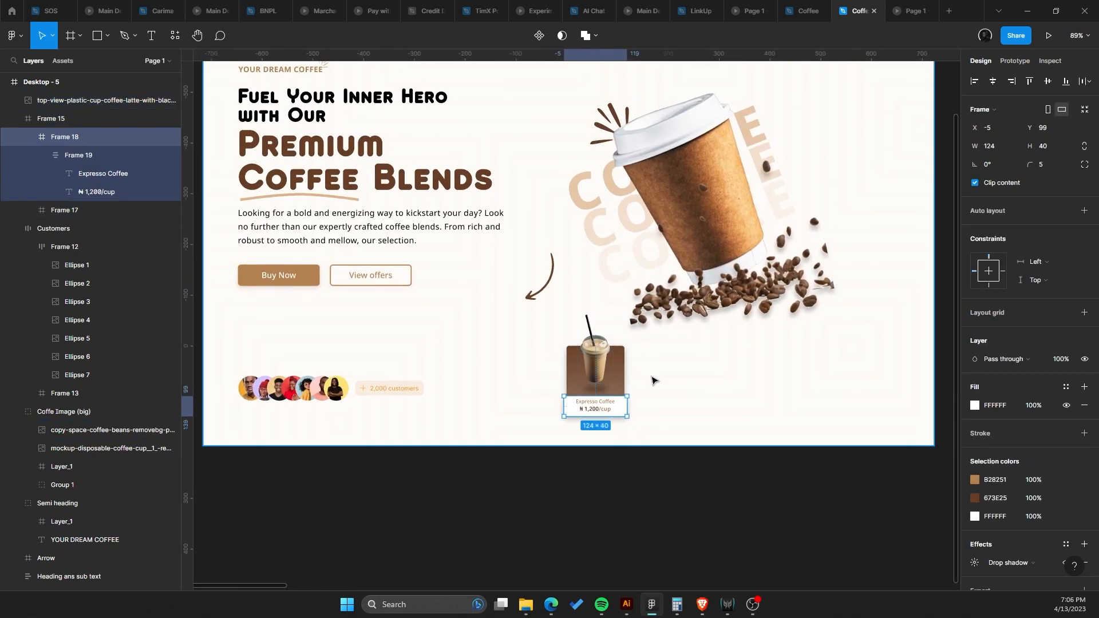
key(ctrl+z)
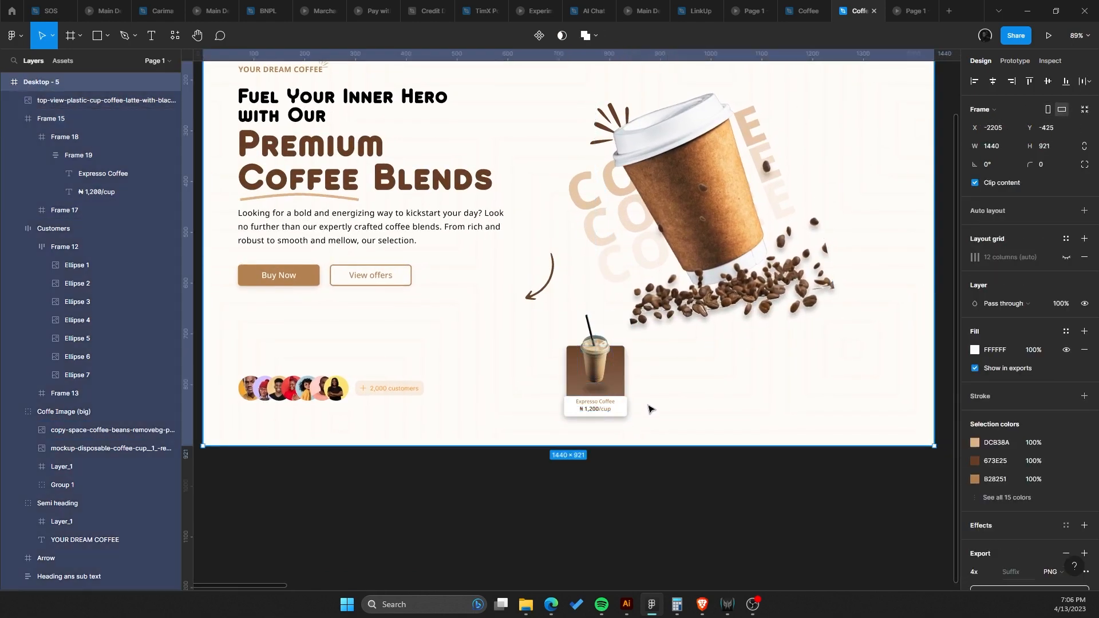
scroll(647, 417, down, 3)
scroll(649, 423, up, 1)
Present the design as a prototype and advance to the next frame.
drag(648, 424, 596, 418)
click(714, 208)
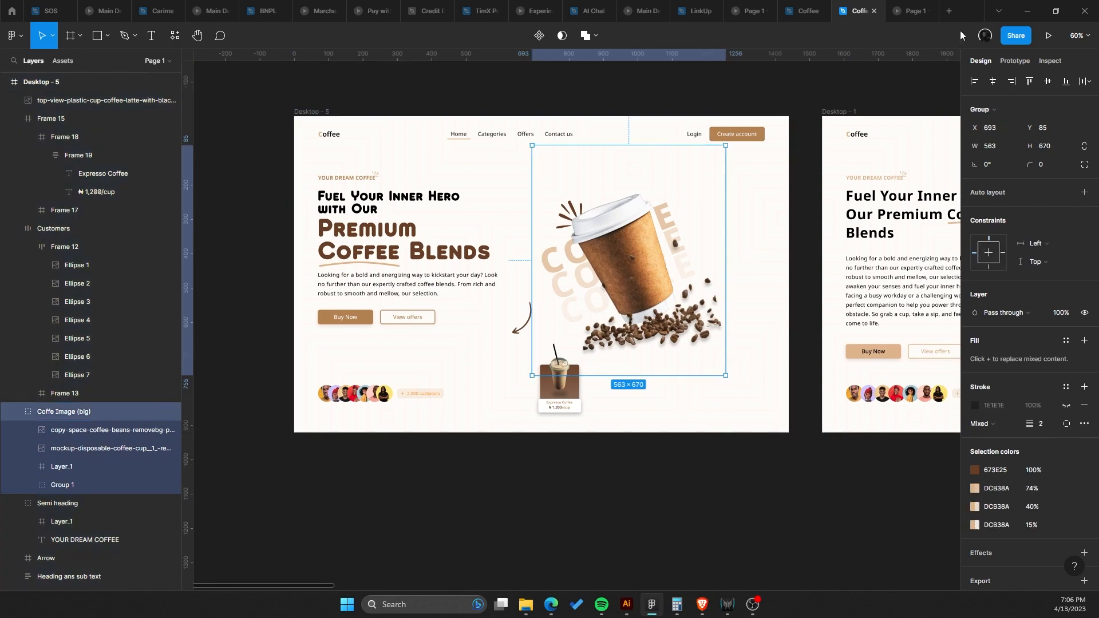
click(1046, 35)
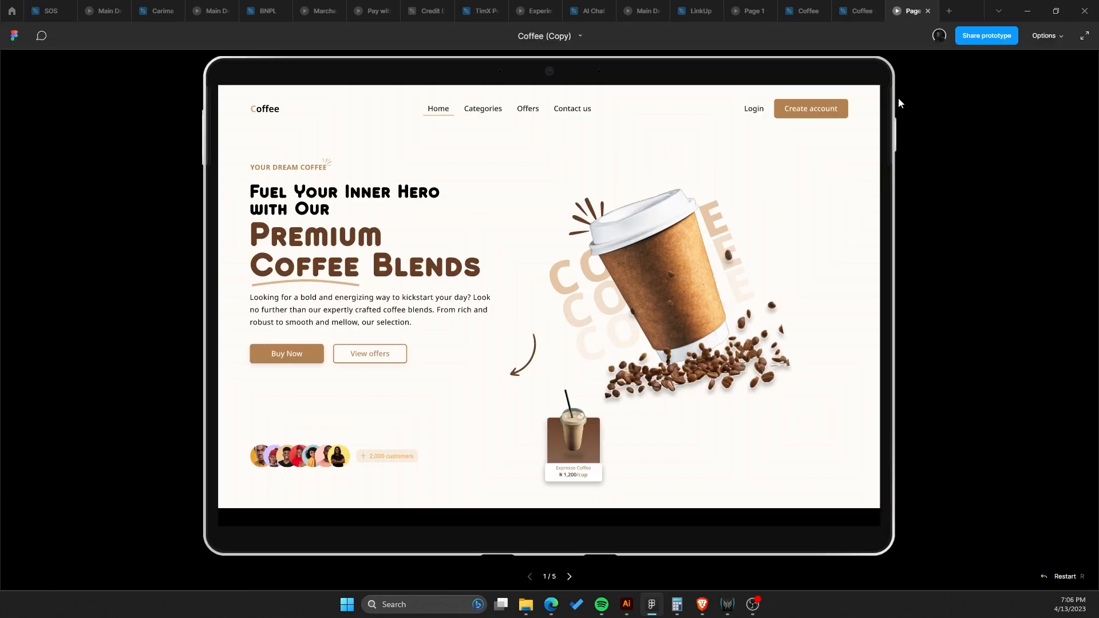
key(Right)
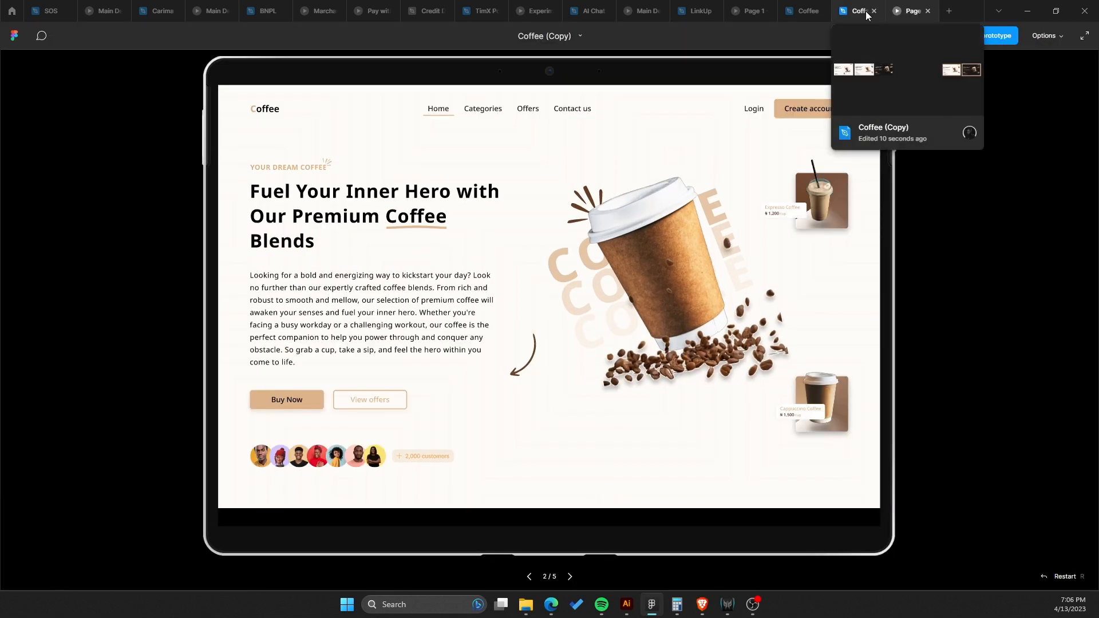
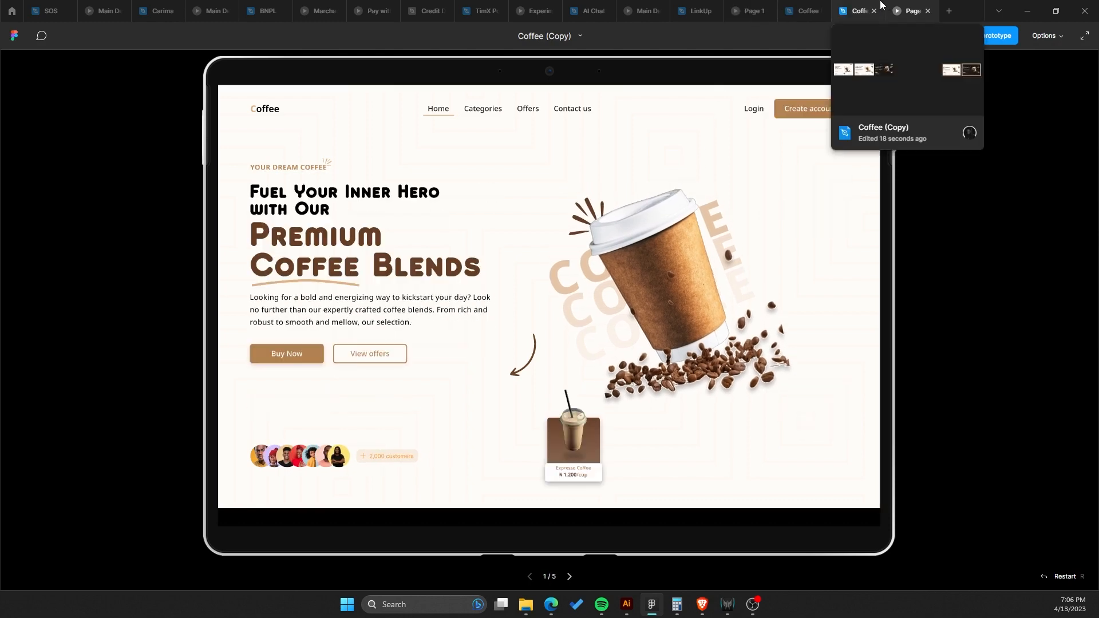
Return to the design file and try widening the nav bar, undoing the resize.
click(859, 10)
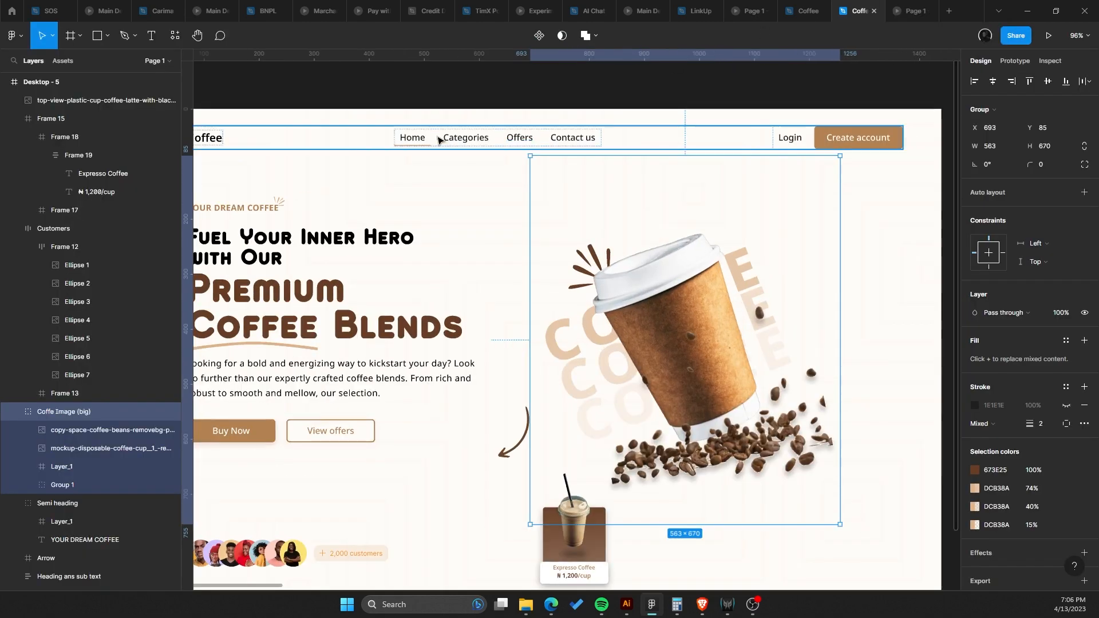
click(425, 141)
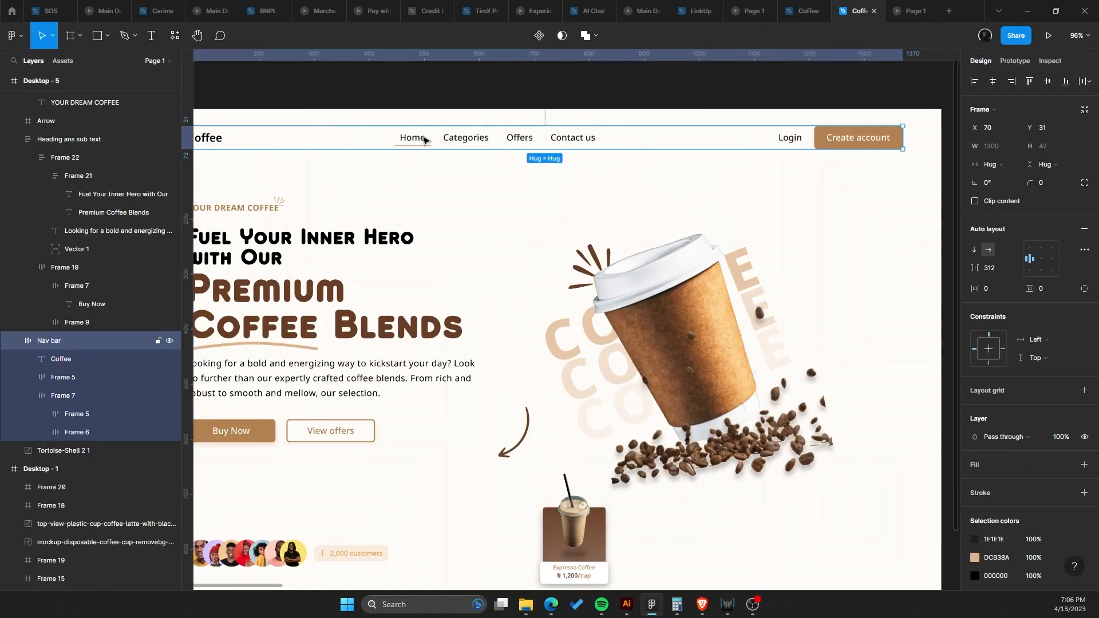
double_click(425, 141)
drag(459, 139, 553, 158)
click(609, 159)
click(722, 158)
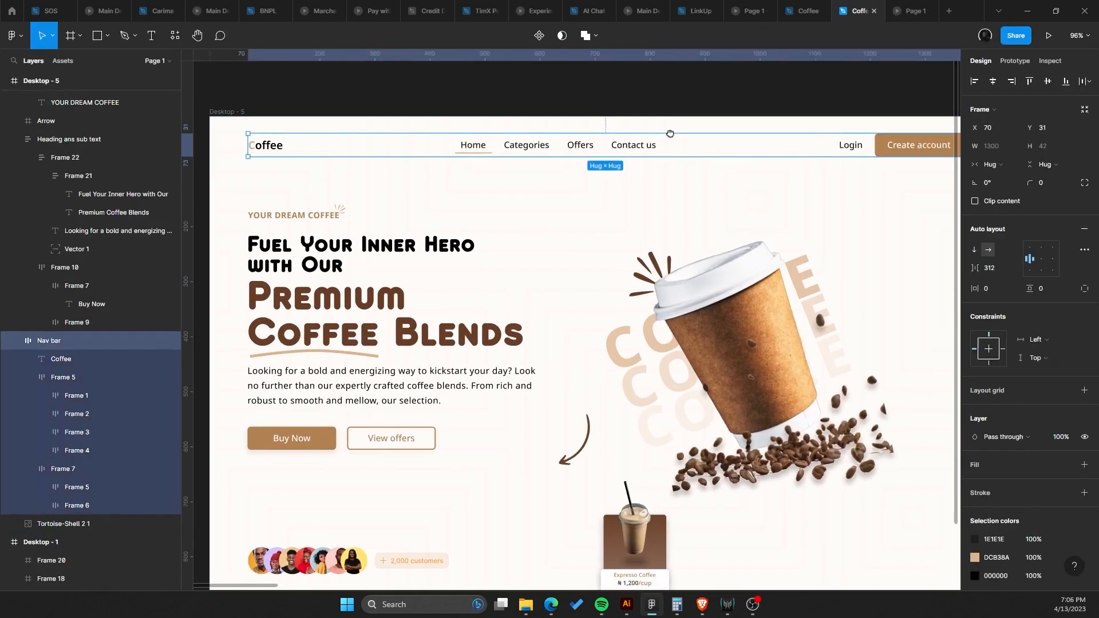
scroll(802, 137, down, 4)
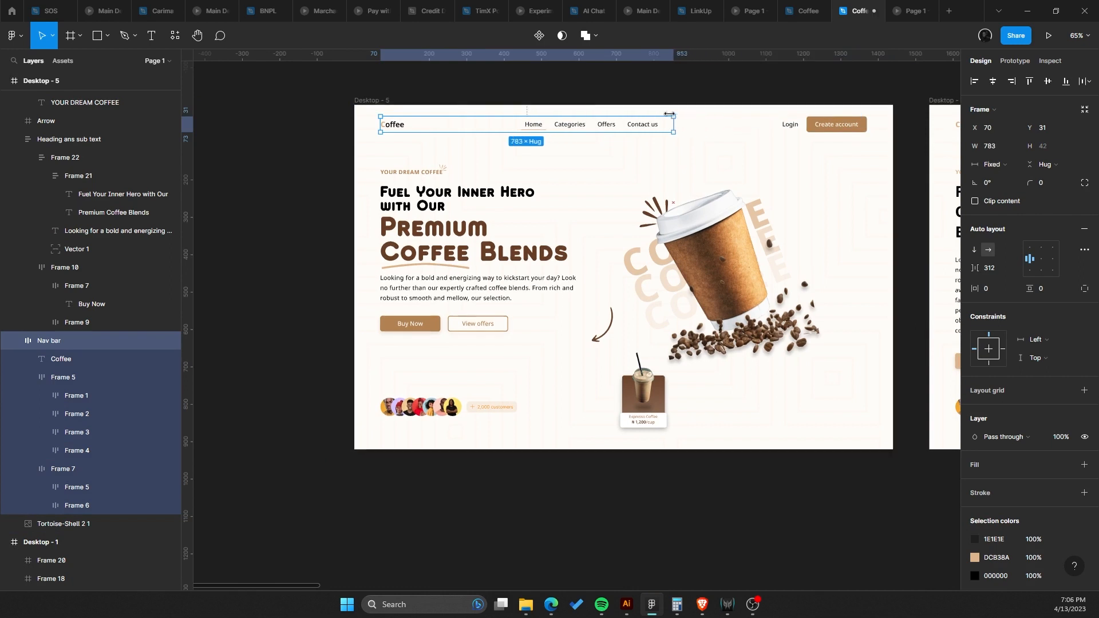
drag(865, 124, 600, 183)
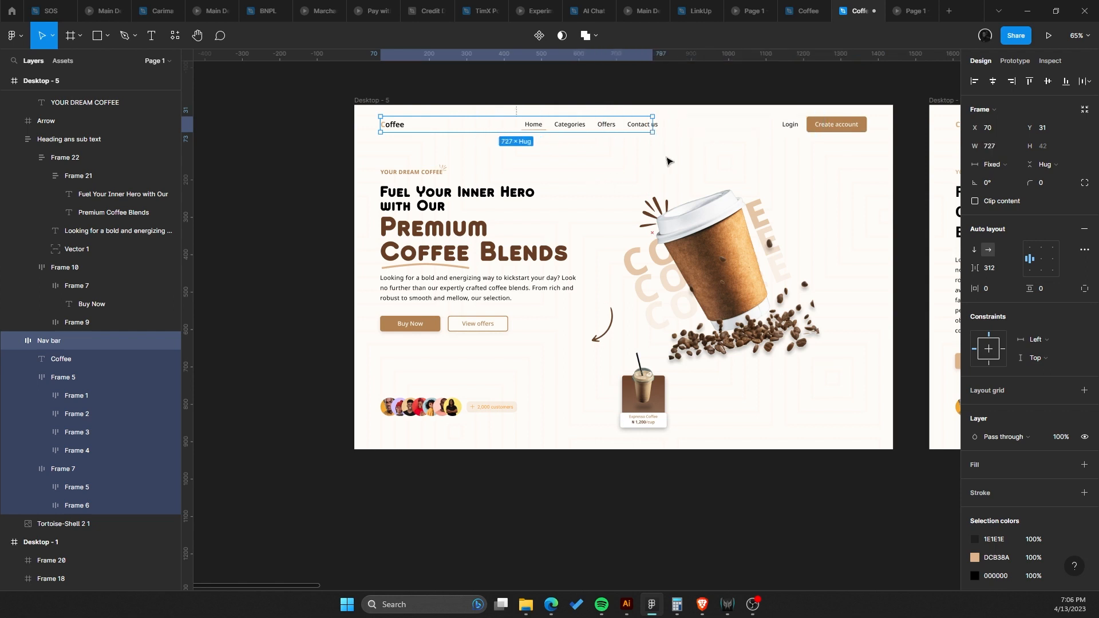
key(ctrl+z)
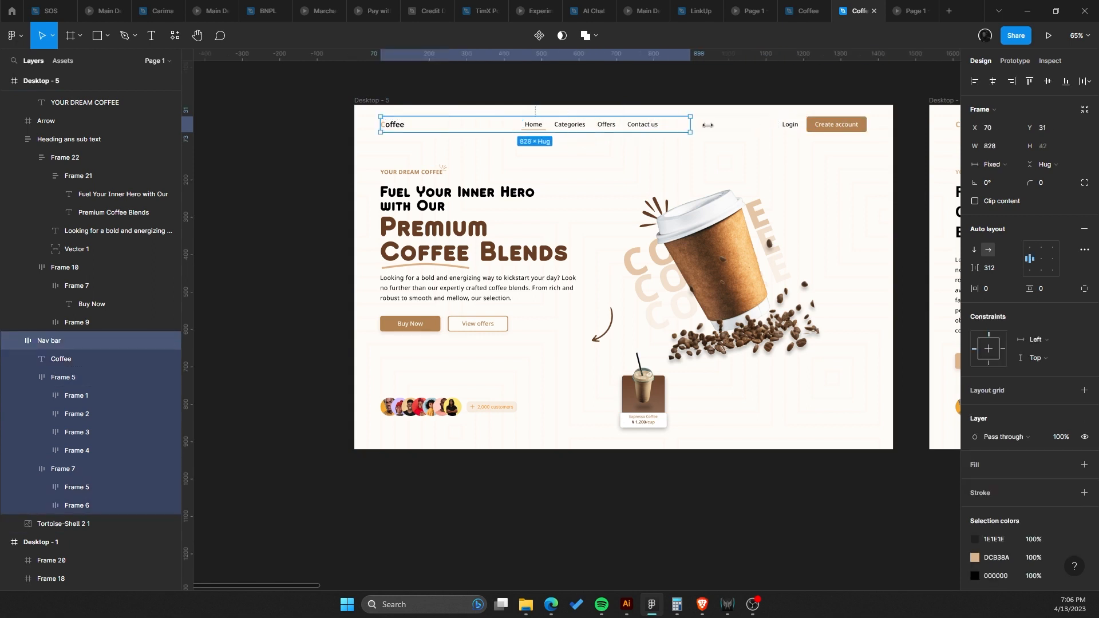
key(Return)
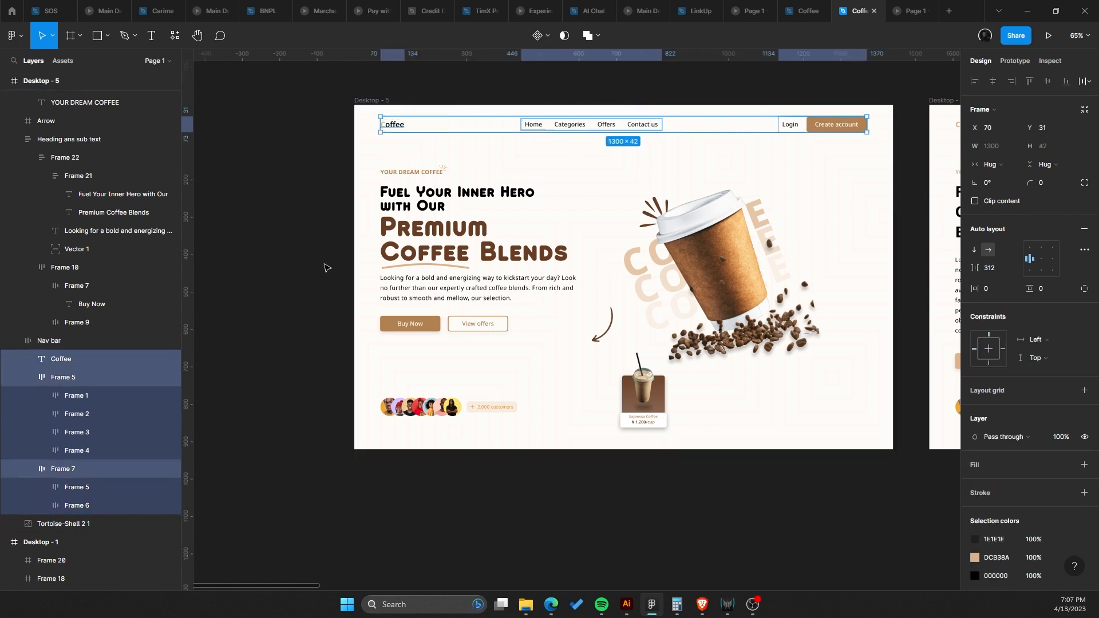
Set the nav bar items' width to Fill container, fixing the nav bar's width at 1300.
click(1001, 150)
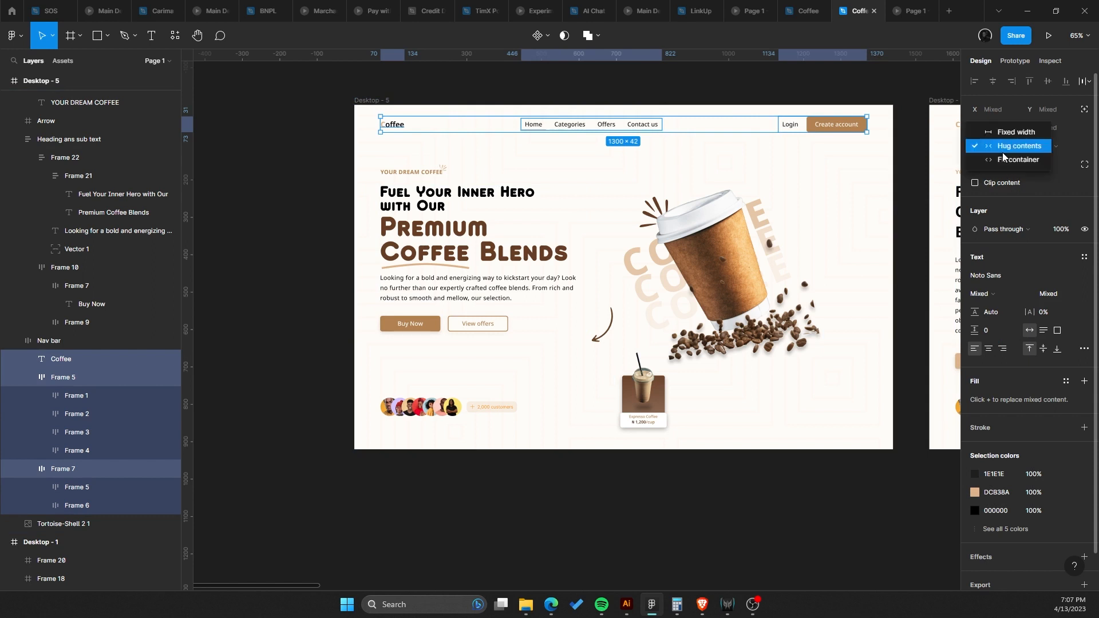
click(1005, 164)
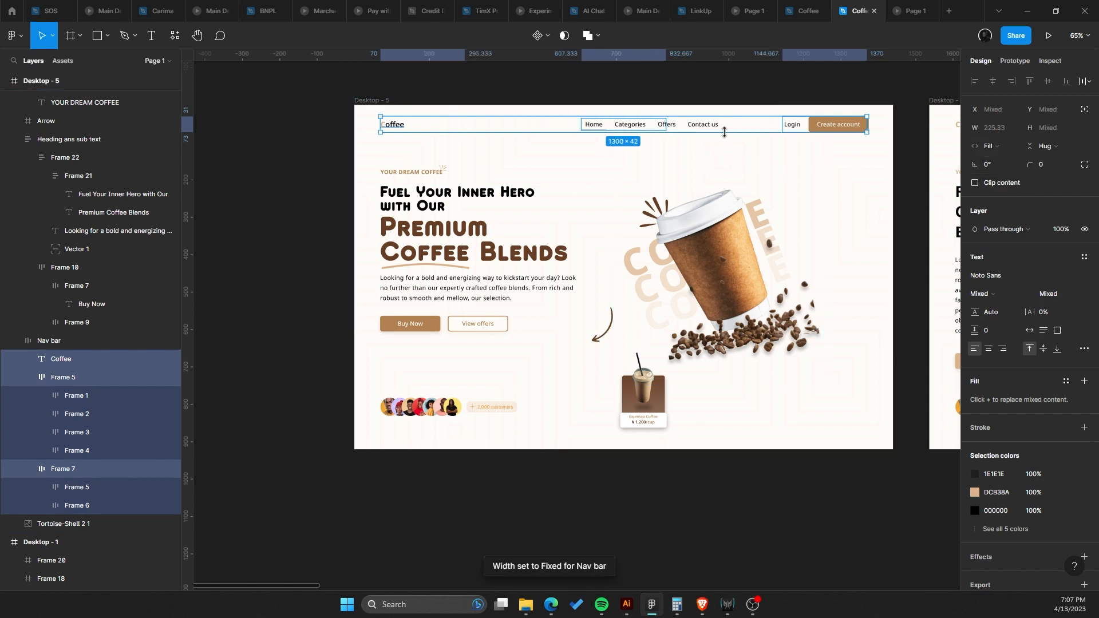
click(737, 131)
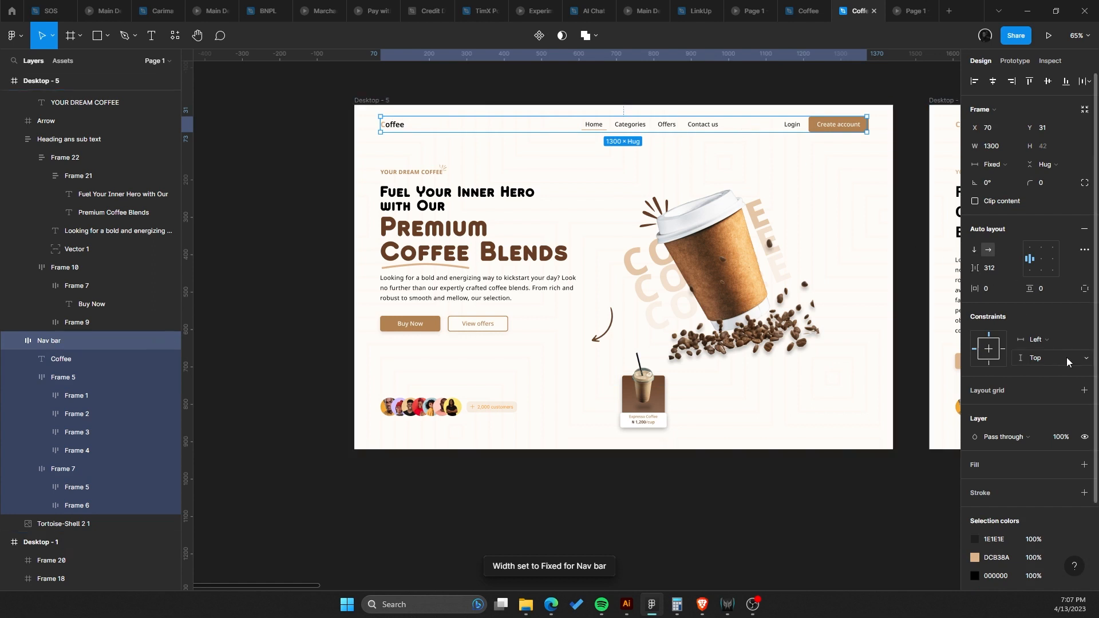
Switch the nav bar's auto layout spacing mode to Space between, then back to Packed.
click(1082, 250)
click(944, 351)
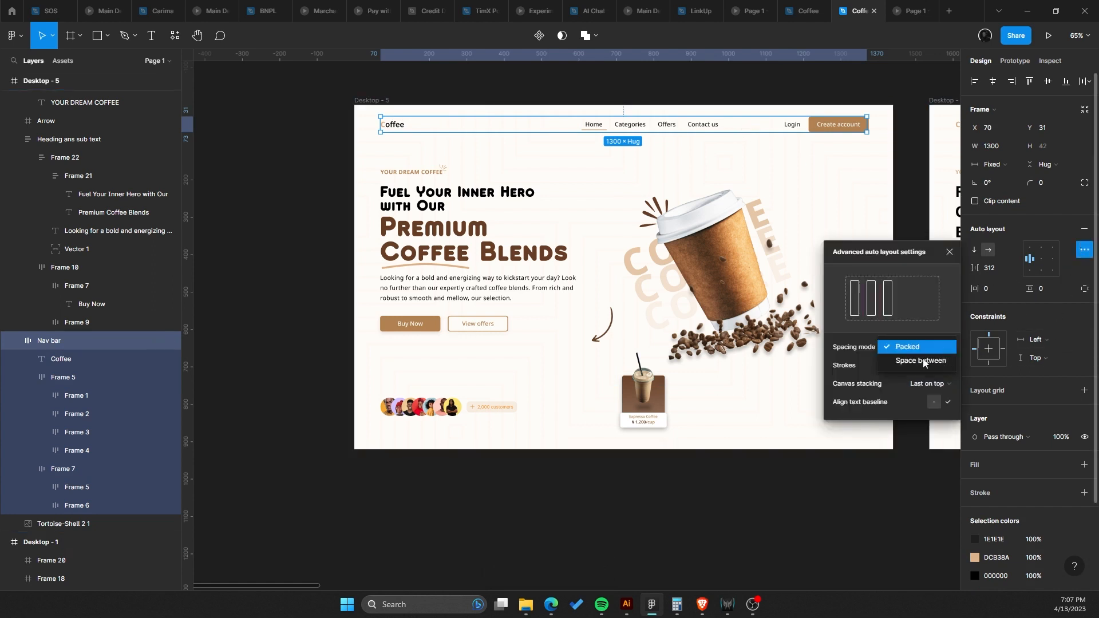
click(913, 363)
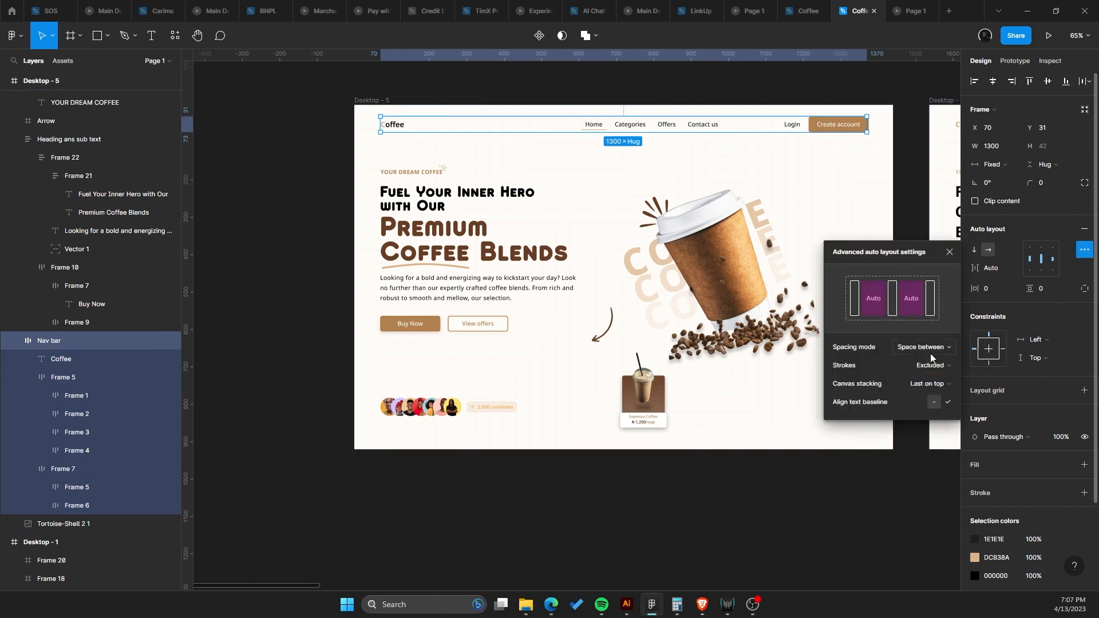
click(930, 351)
click(929, 353)
Try dragging the Create account button within the nav bar, undoing the move.
click(864, 160)
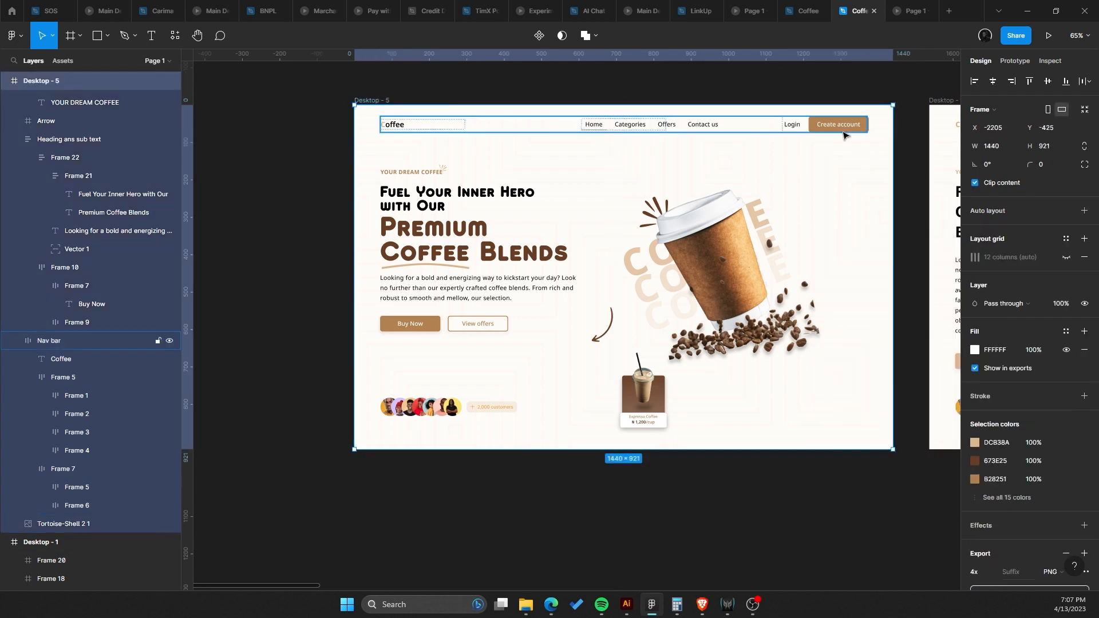
click(861, 127)
drag(867, 127, 706, 138)
key(ctrl+z)
ctrl+scroll(920, 100, up, 5)
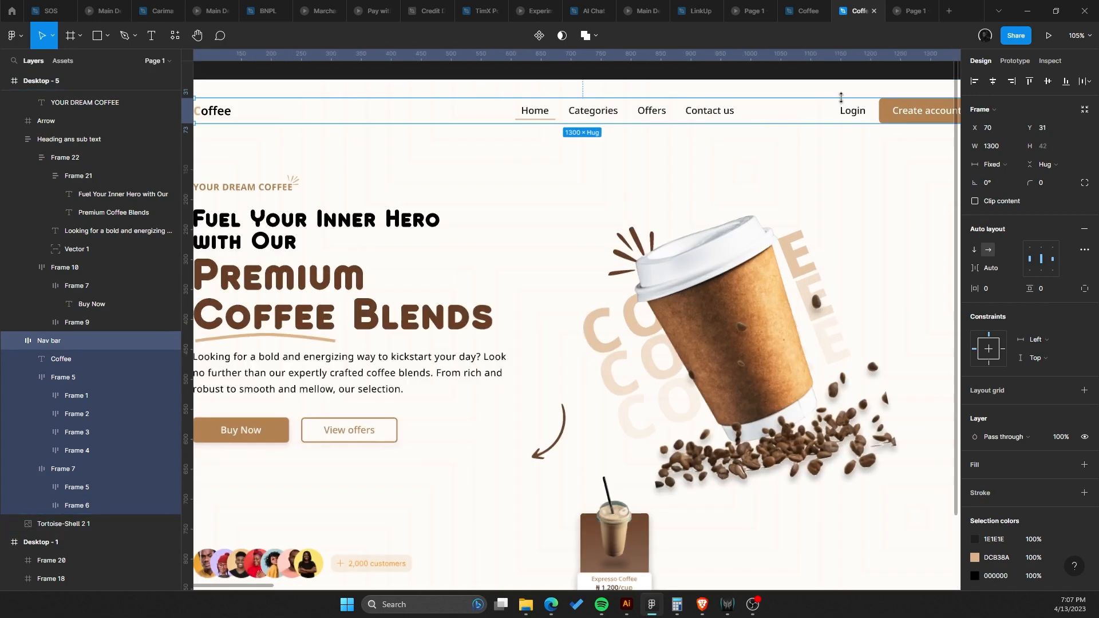
click(1081, 115)
scroll(722, 142, down, 5)
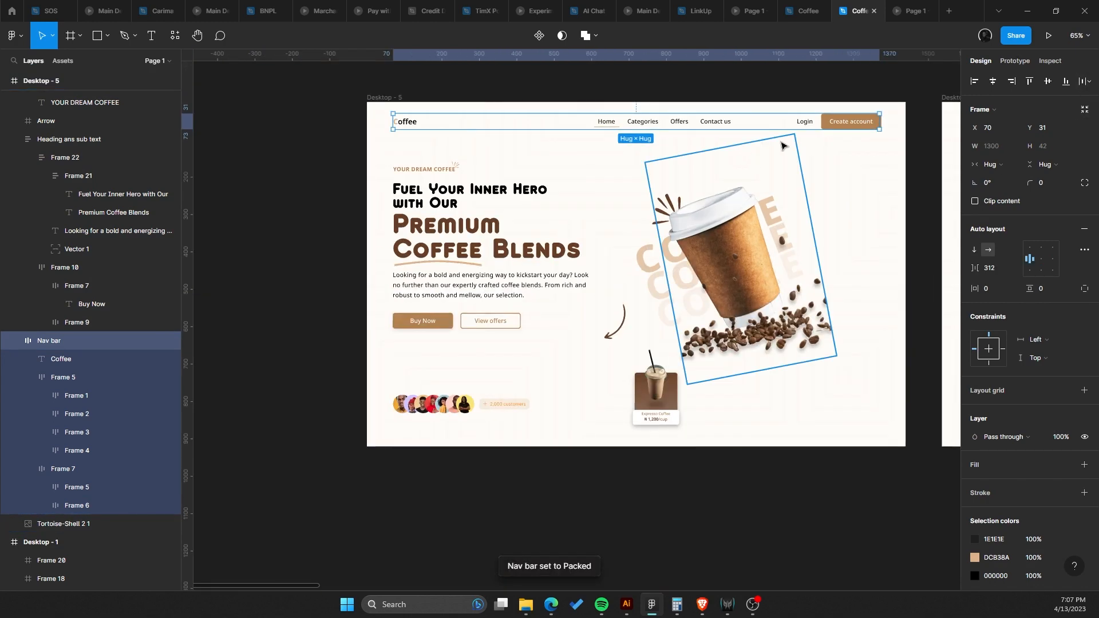
Inspect the nav bar's Login group and the spacing between its items.
scroll(815, 131, up, 5)
click(831, 118)
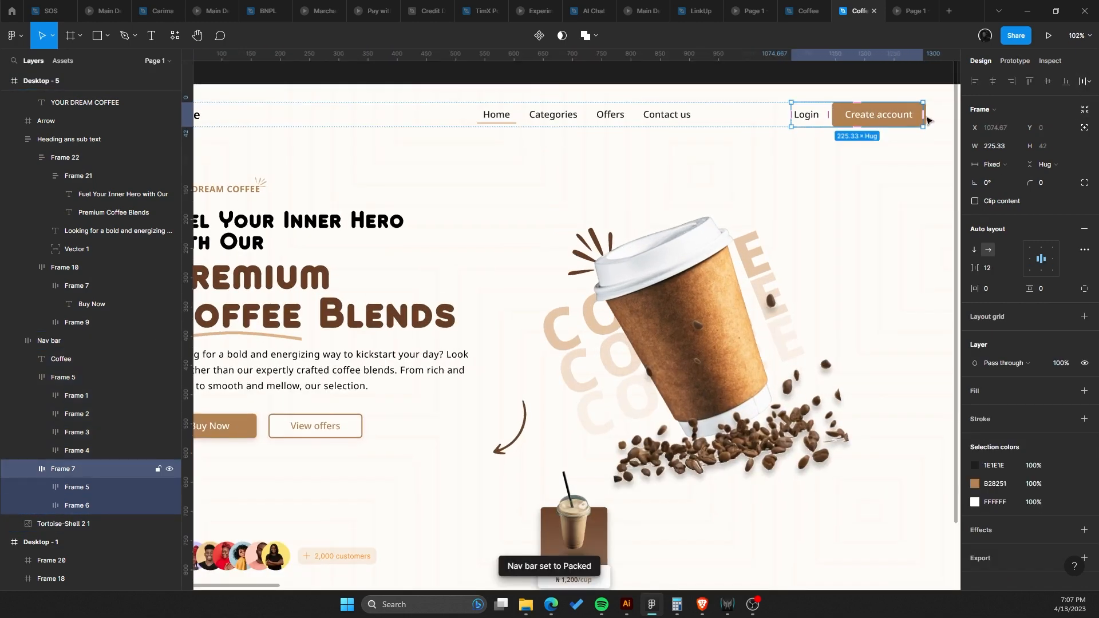
click(1083, 109)
scroll(671, 131, up, 1)
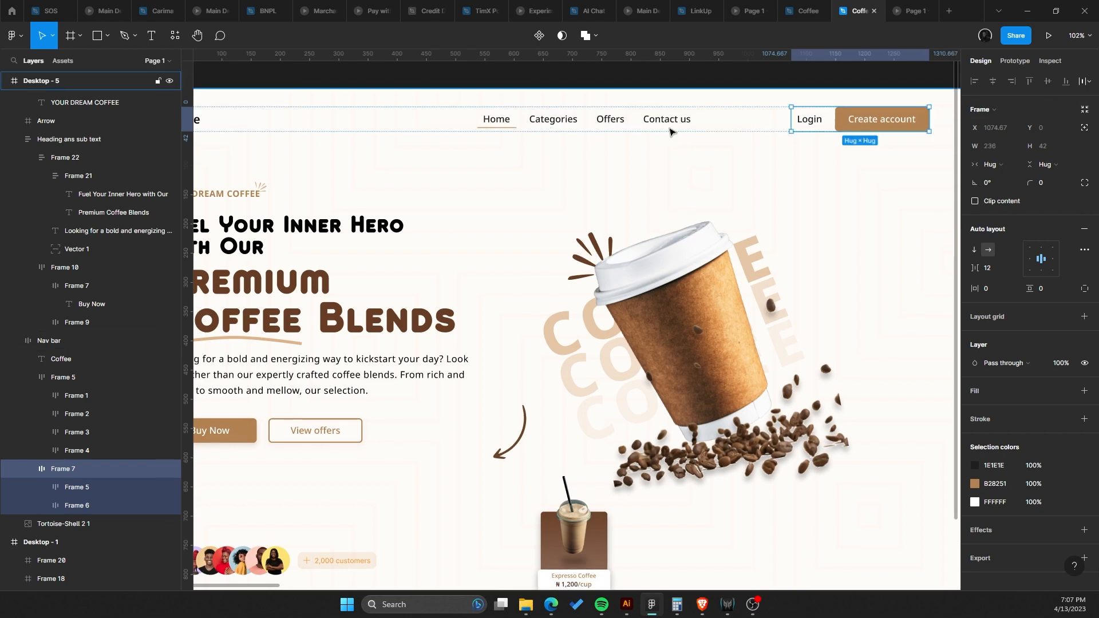
ctrl+click(670, 129)
drag(627, 130, 725, 121)
ctrl+click(737, 146)
ctrl+click(573, 113)
click(528, 114)
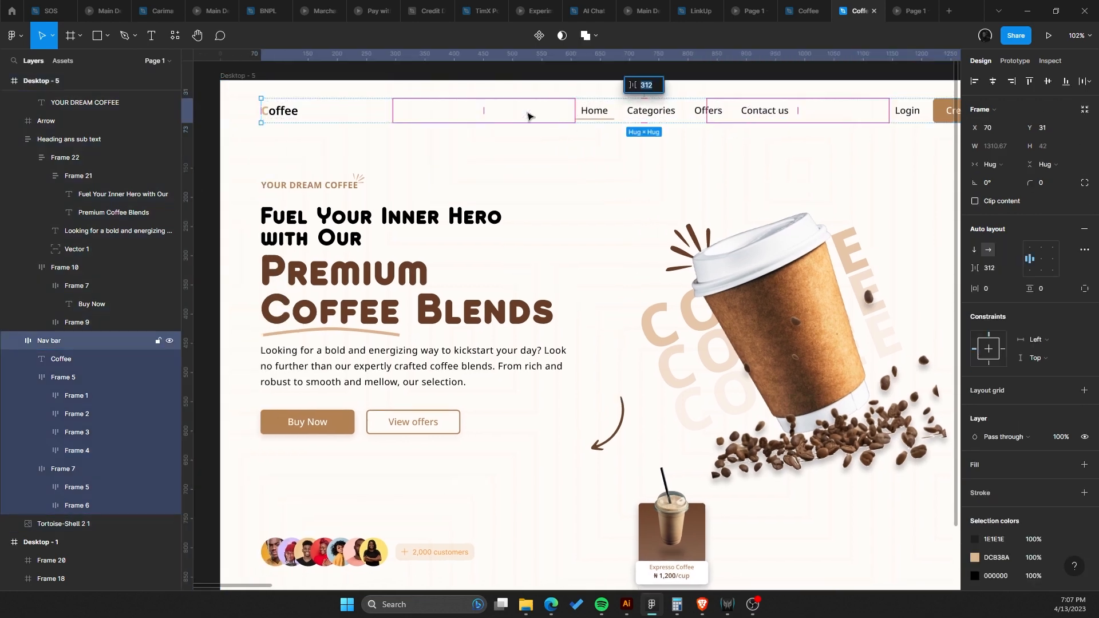
Show the desktop frame's 12-column layout grid.
scroll(529, 114, down, 3)
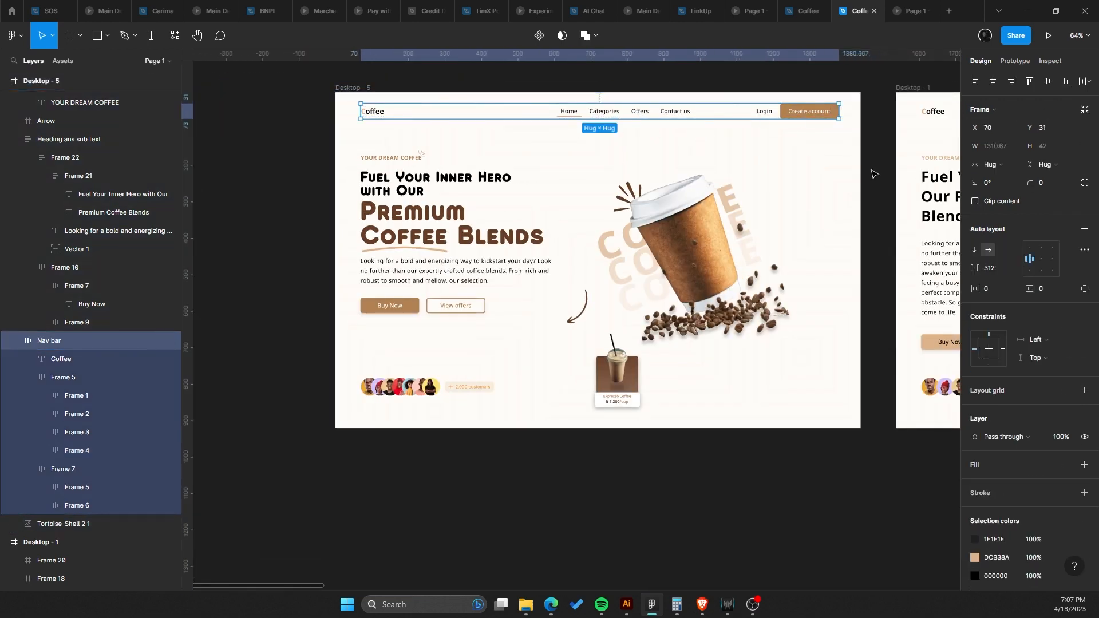
click(366, 87)
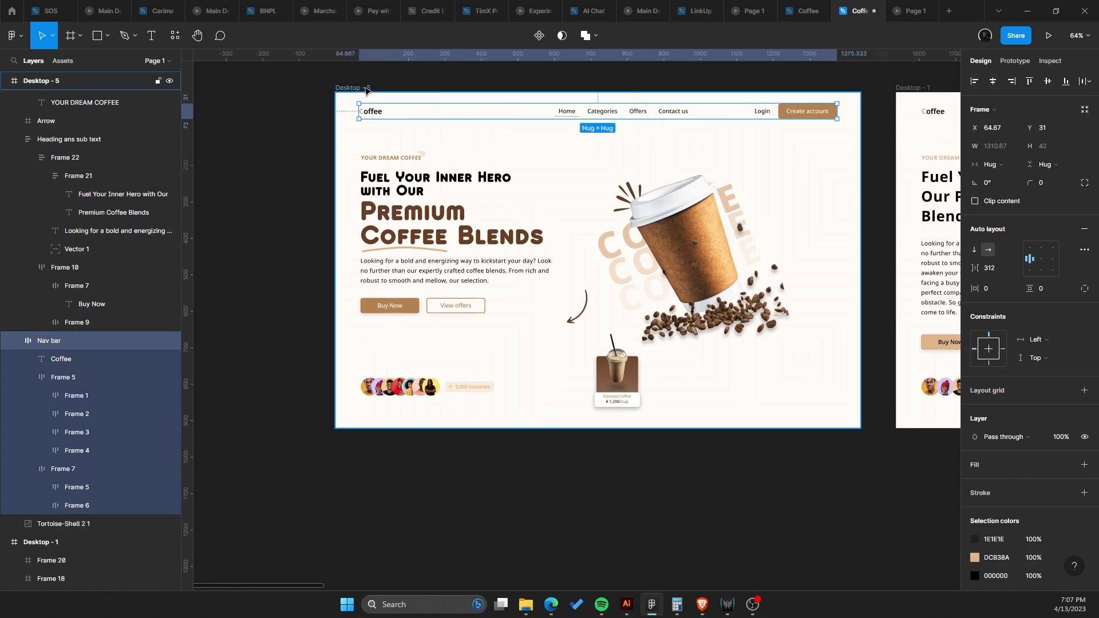
click(1061, 260)
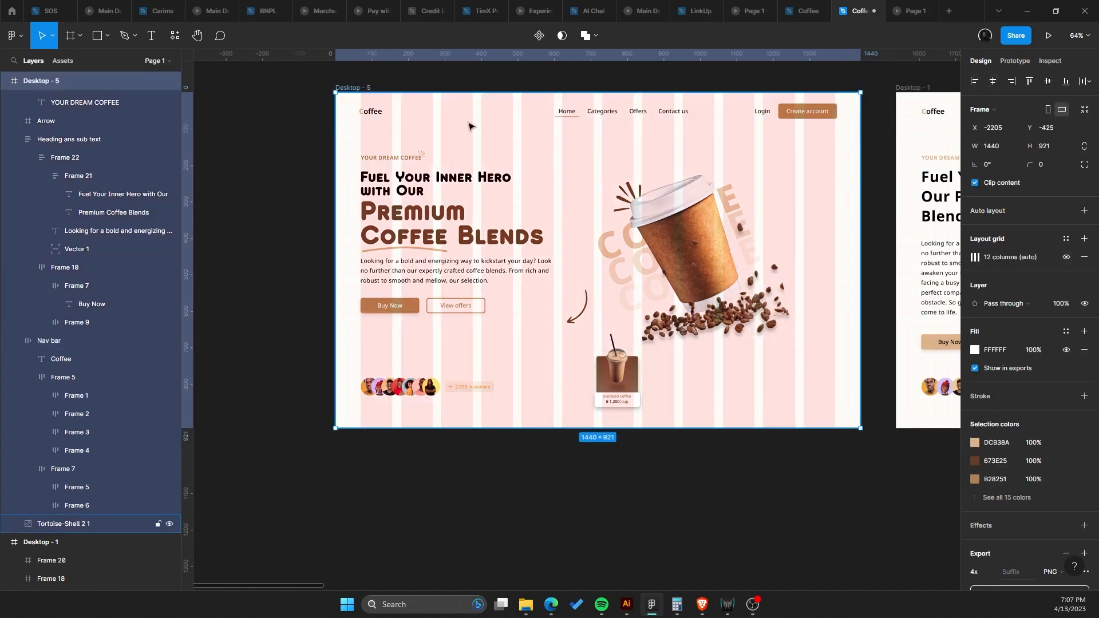
Resize the nav bar from its left edge to a fixed width of about 1305 px.
scroll(377, 132, up, 3)
click(415, 119)
scroll(372, 118, up, 2)
scroll(330, 122, up, 2)
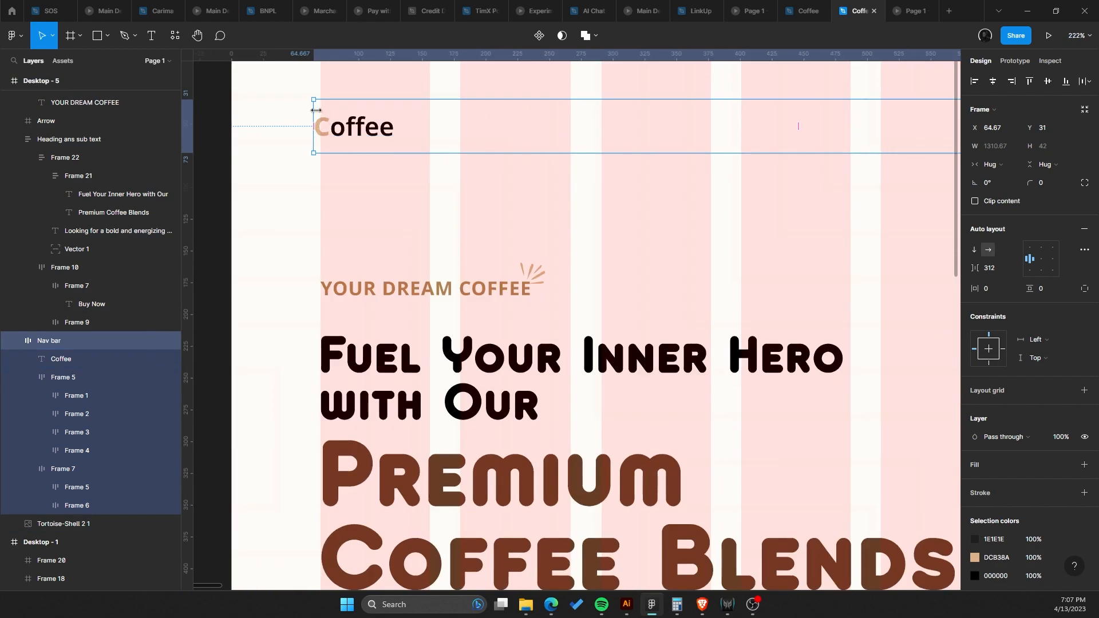
drag(312, 110, 327, 110)
scroll(343, 127, down, 5)
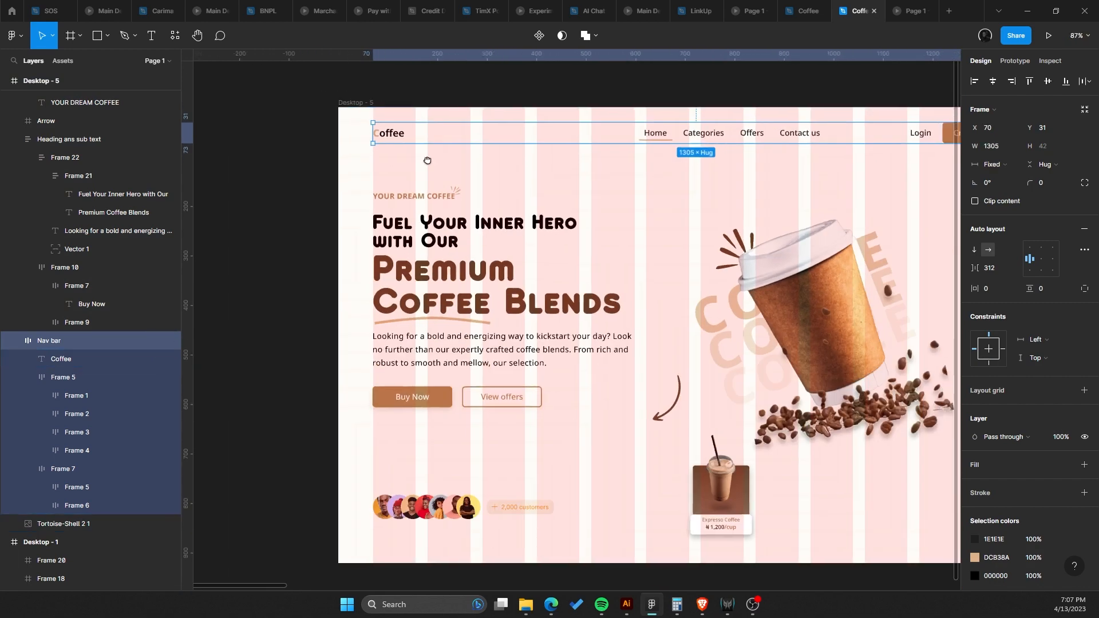
Align the nav bar's right edge with the layout grid, about 1300 px wide.
scroll(544, 138, right, 5)
scroll(686, 103, up, 5)
scroll(561, 169, up, 2)
drag(554, 163, 710, 146)
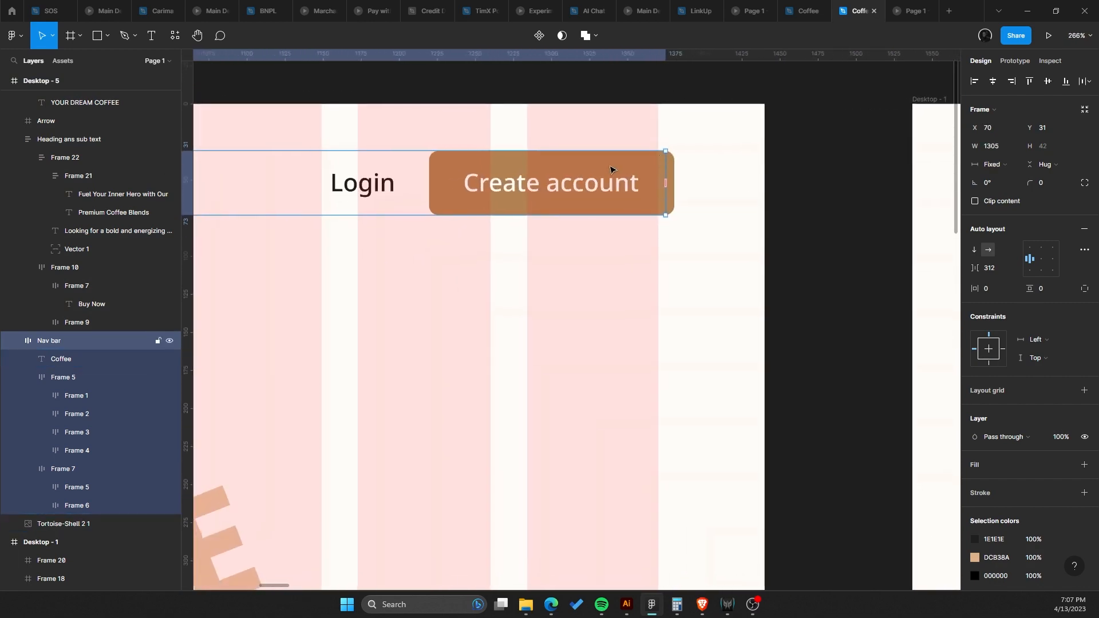
Try setting the Login and Create account group's width to Fill container, undoing it.
double_click(612, 170)
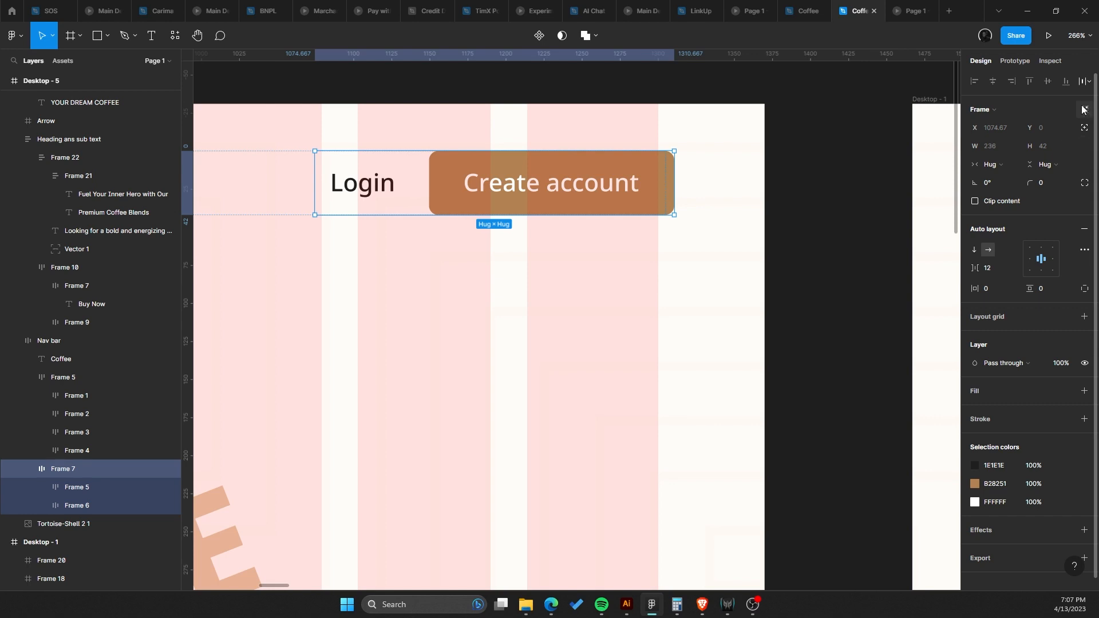
click(711, 179)
click(662, 181)
click(637, 172)
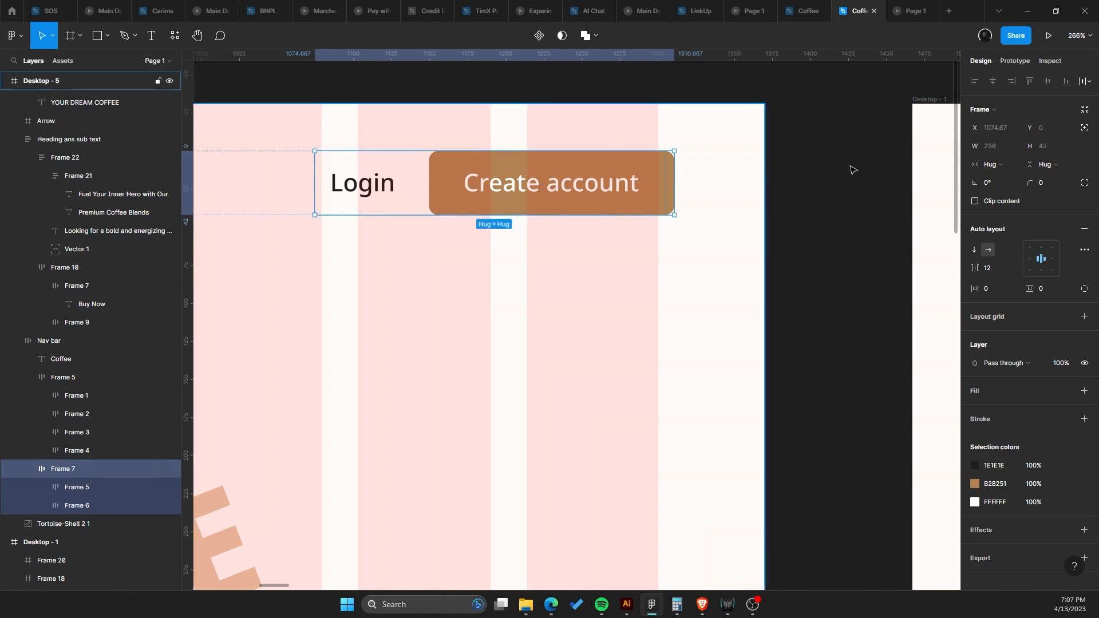
click(993, 164)
click(1015, 177)
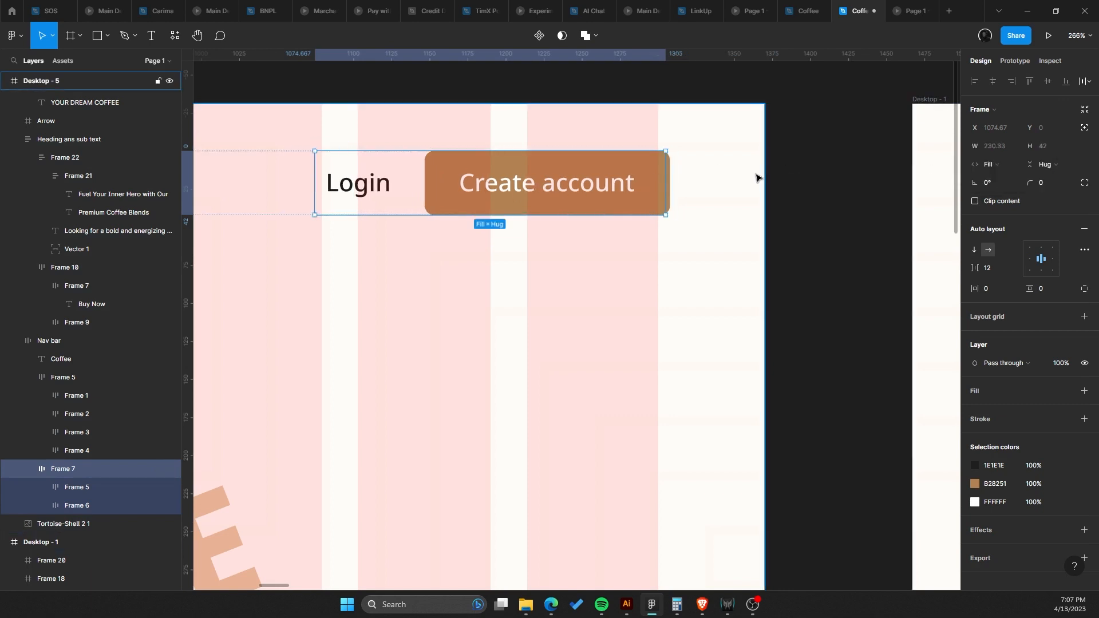
key(ctrl+z)
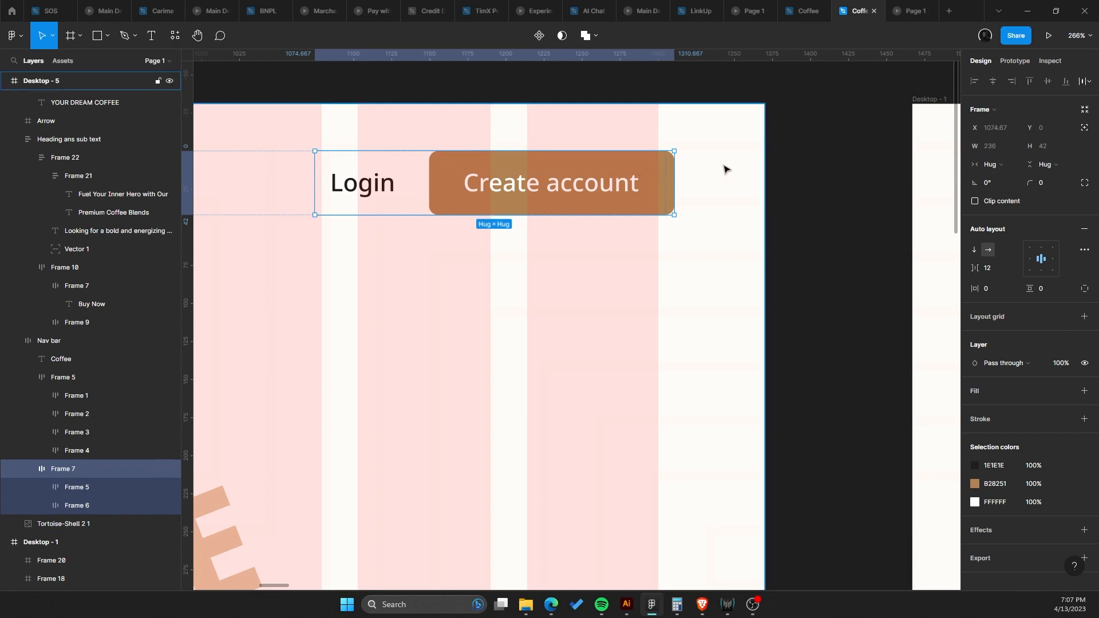
Set the nav bar's auto layout spacing mode to Space between.
click(598, 181)
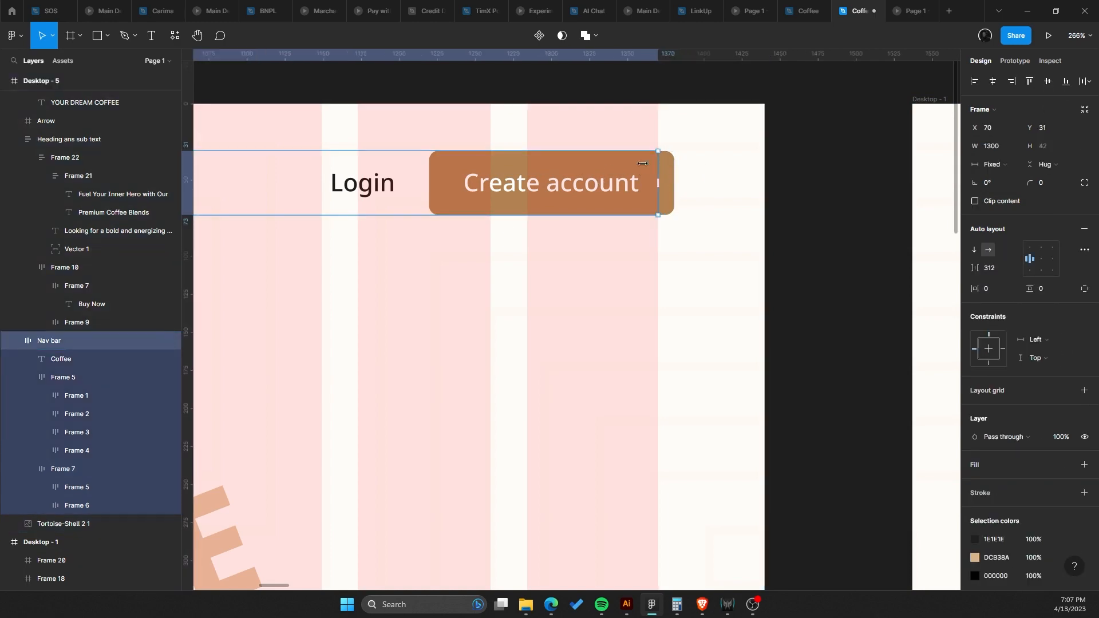
drag(656, 166, 702, 167)
scroll(718, 163, down, 5)
scroll(652, 210, down, 5)
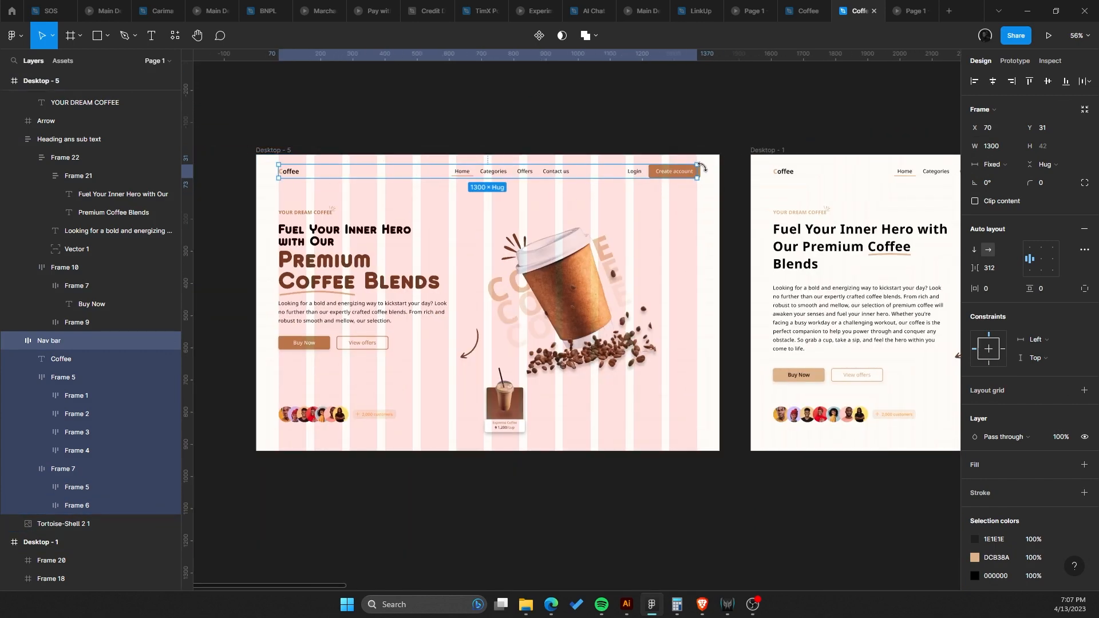
click(1084, 249)
click(947, 346)
click(927, 361)
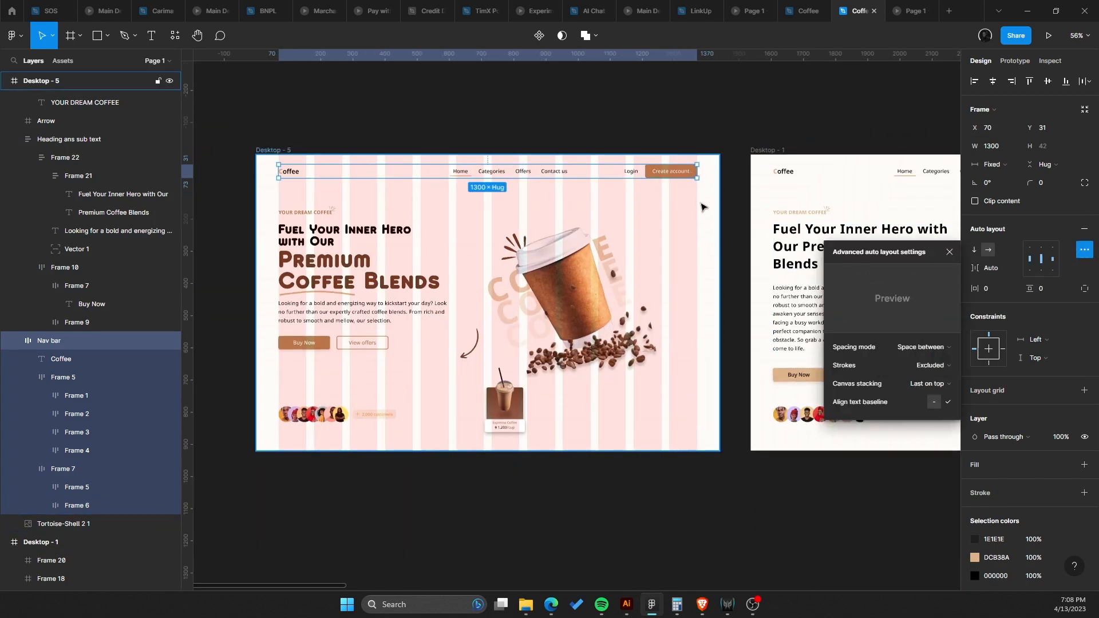
scroll(720, 134, up, 5)
scroll(728, 167, down, 5)
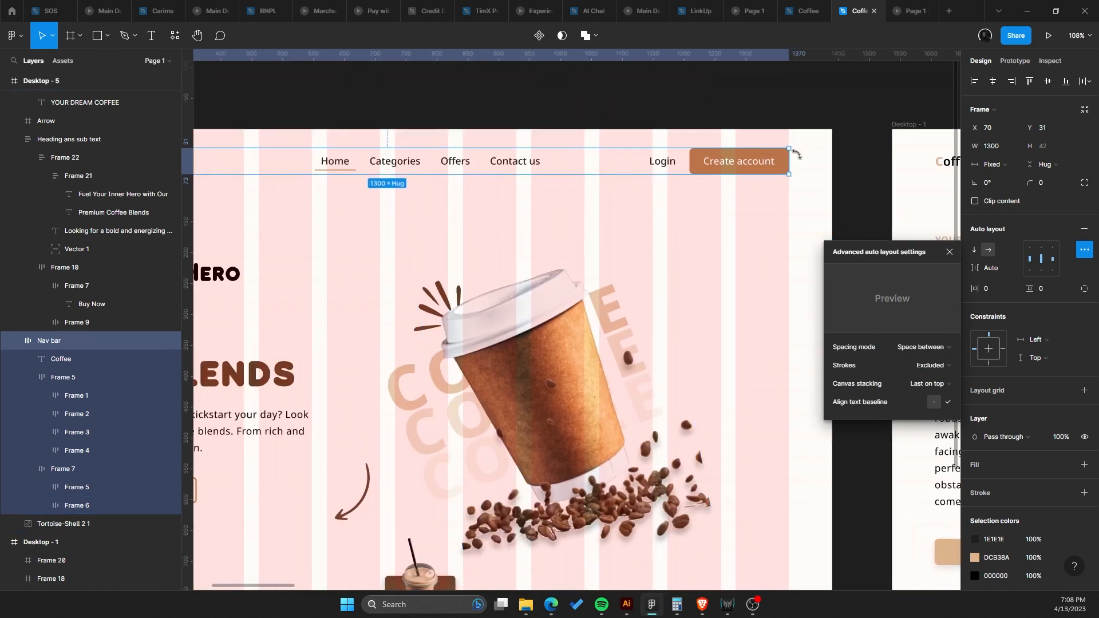
drag(720, 161, 792, 145)
Hide the desktop frame's layout grid.
scroll(515, 275, down, 5)
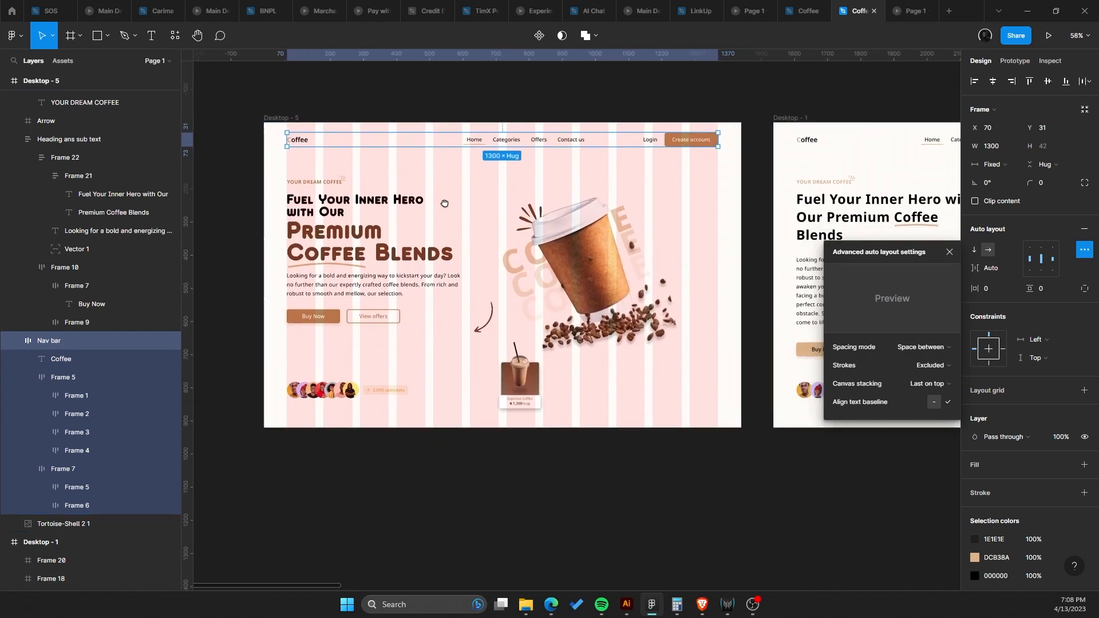
click(455, 207)
click(574, 235)
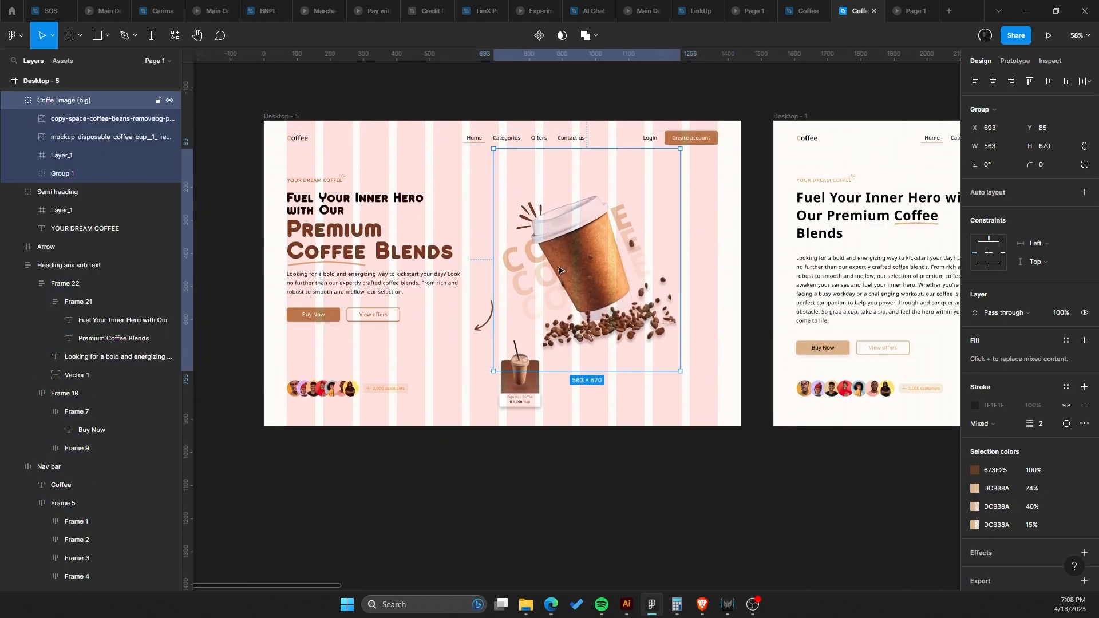
scroll(555, 286, up, 3)
scroll(554, 300, down, 4)
scroll(441, 277, up, 2)
right_click(412, 165)
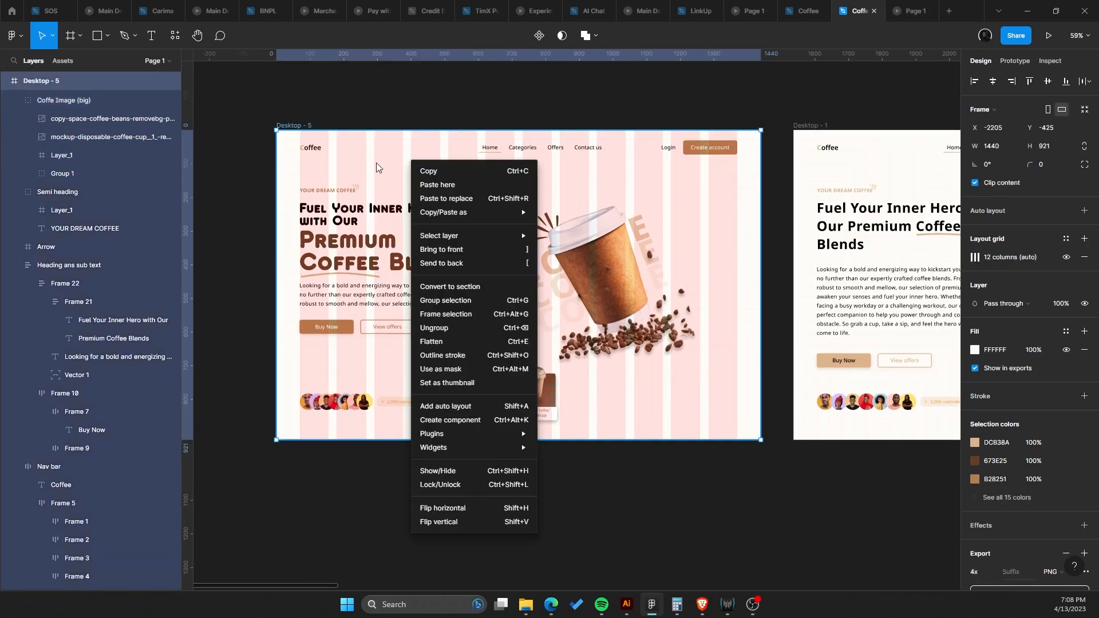
key(Escape)
click(1065, 257)
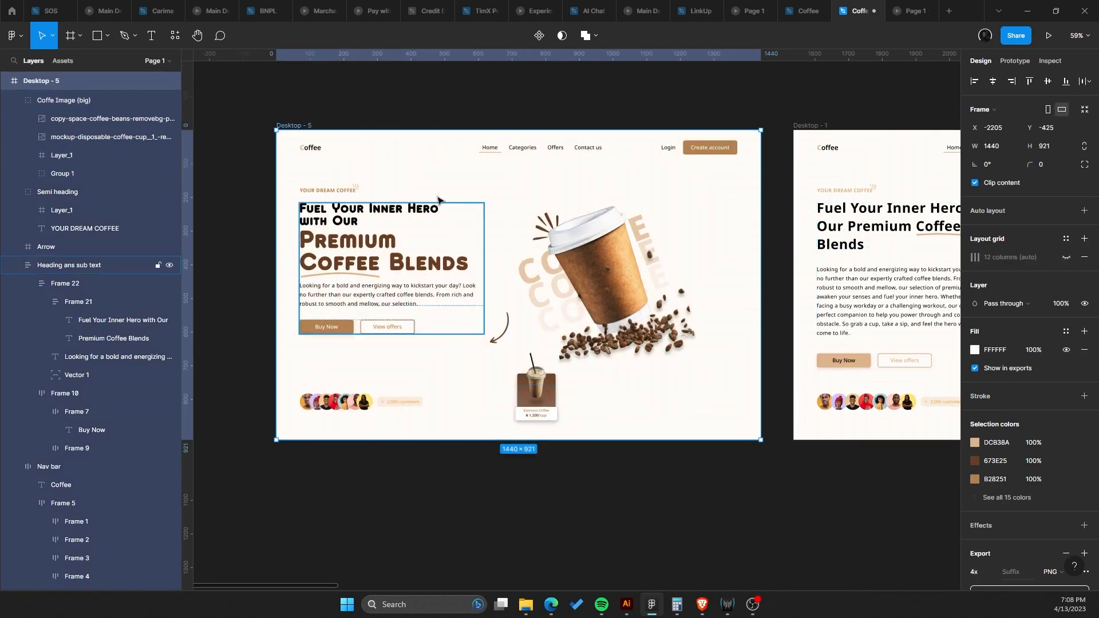
Move the tortoise-shell pattern layer out of the Desktop - 5 frame to the canvas below it.
click(413, 181)
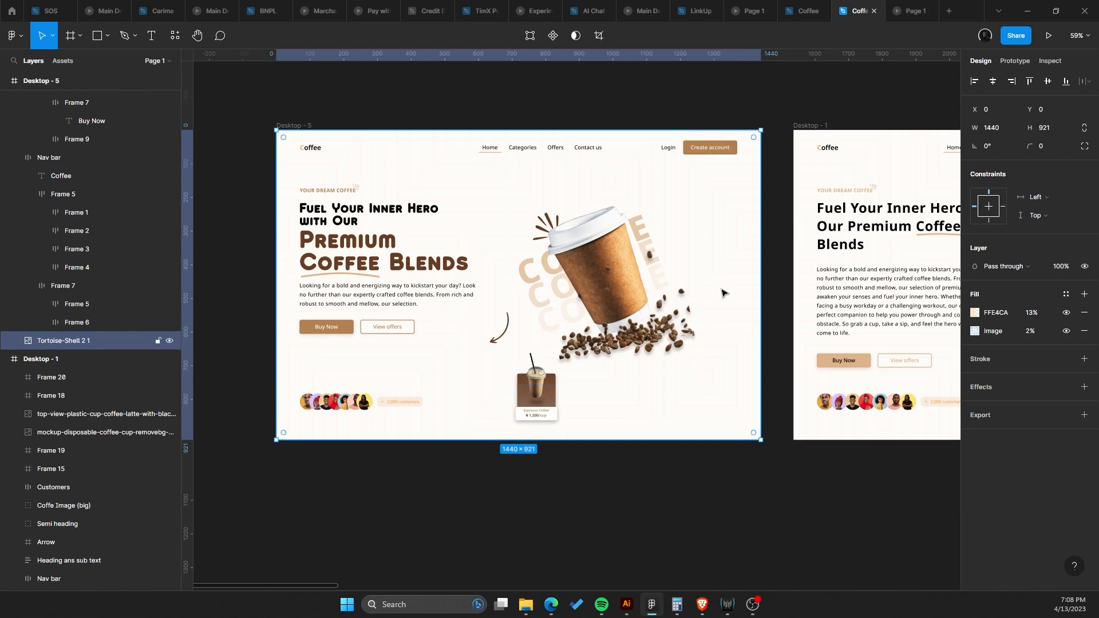
scroll(616, 262, down, 1)
drag(448, 135, 464, 486)
scroll(454, 454, down, 4)
drag(492, 360, 524, 521)
scroll(466, 277, down, 3)
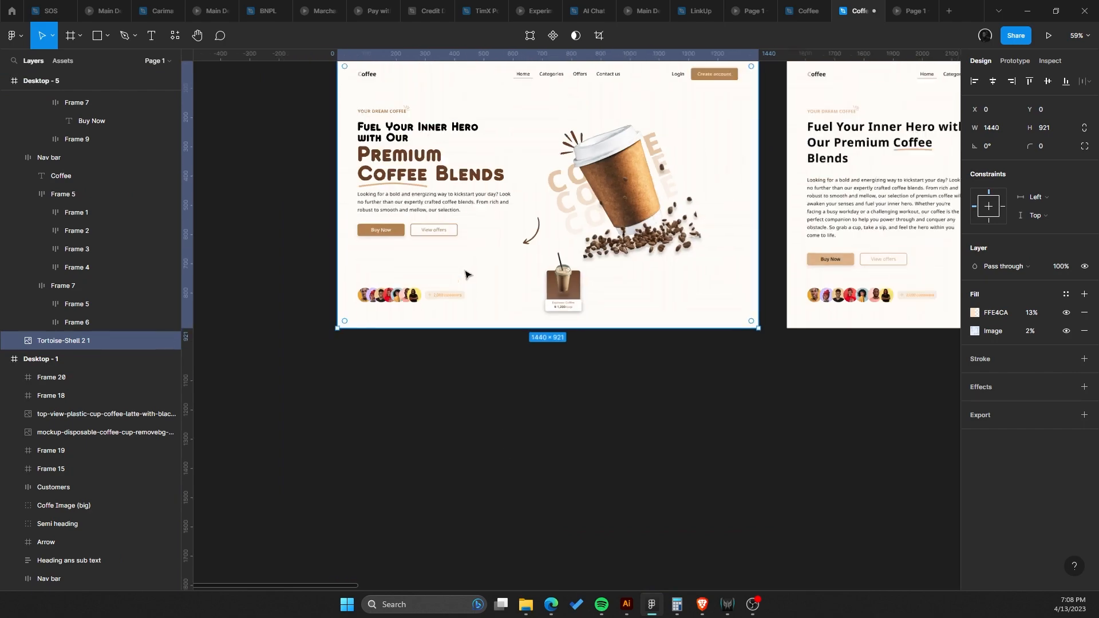
drag(497, 123, 489, 390)
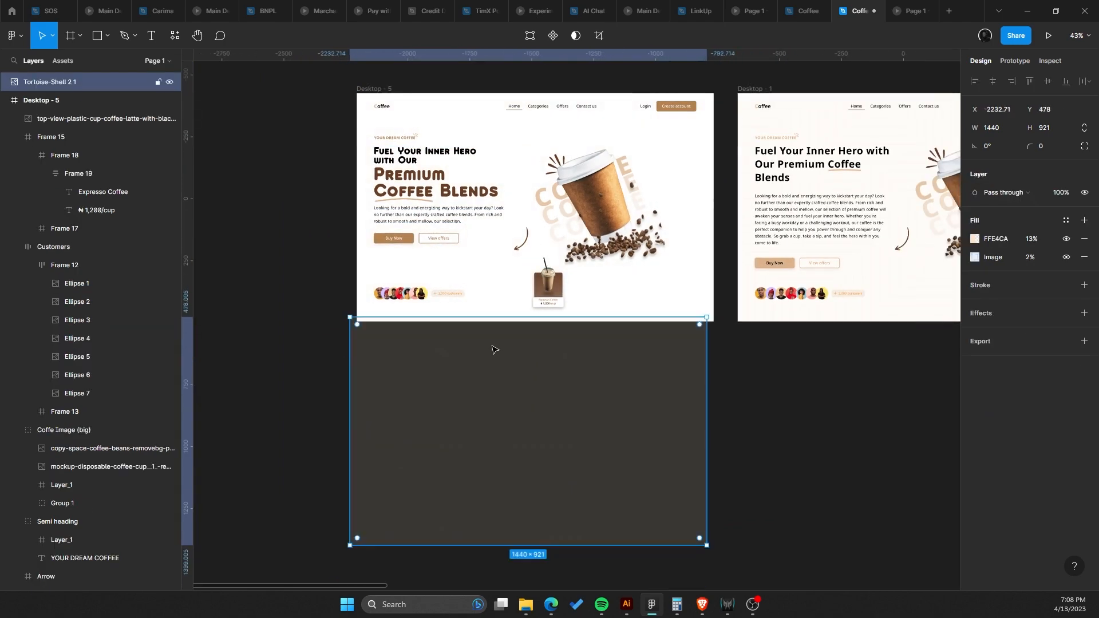
Hide the pattern's FFE4CA solid fill and nudge the pattern up beneath the desktop frame.
click(1065, 239)
drag(620, 413, 634, 370)
scroll(486, 380, up, 5)
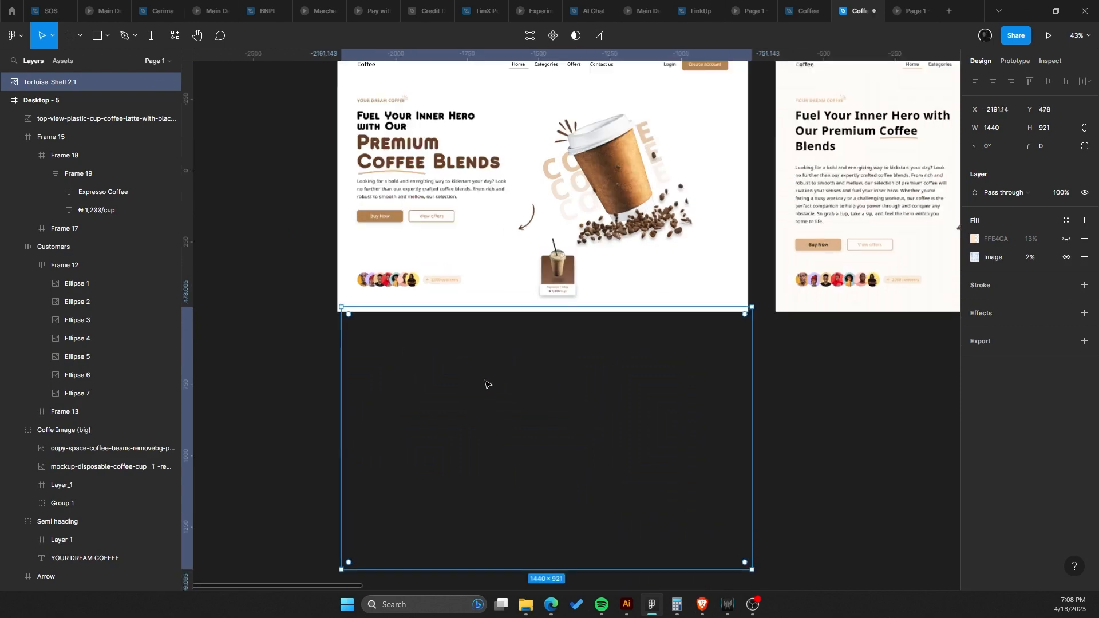
scroll(489, 341, down, 3)
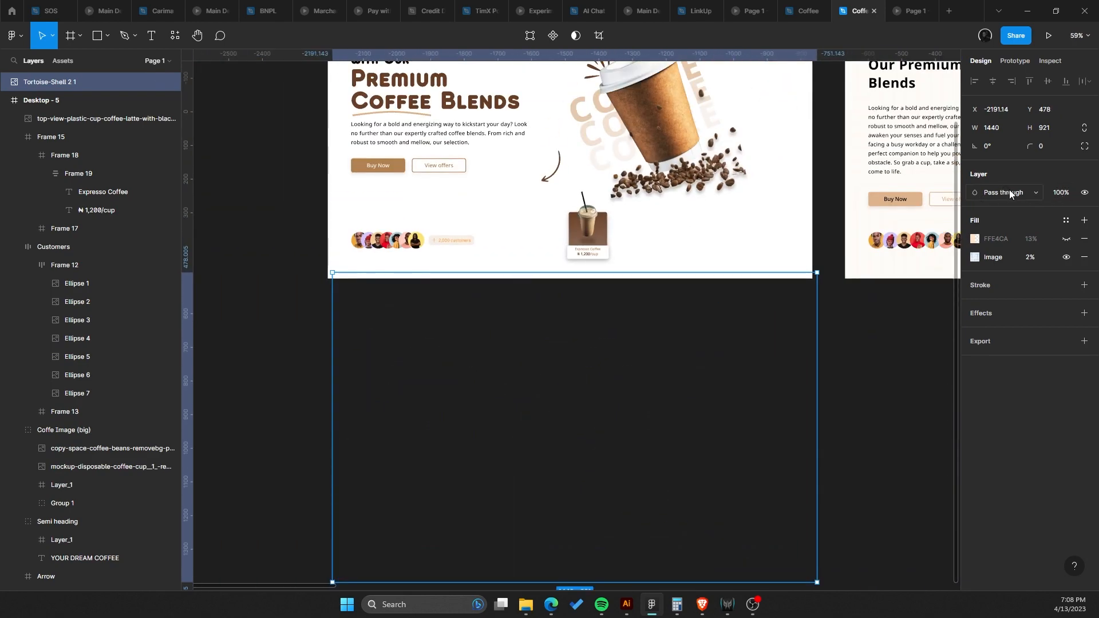
Set the pattern's image fill blend mode to Normal.
click(976, 264)
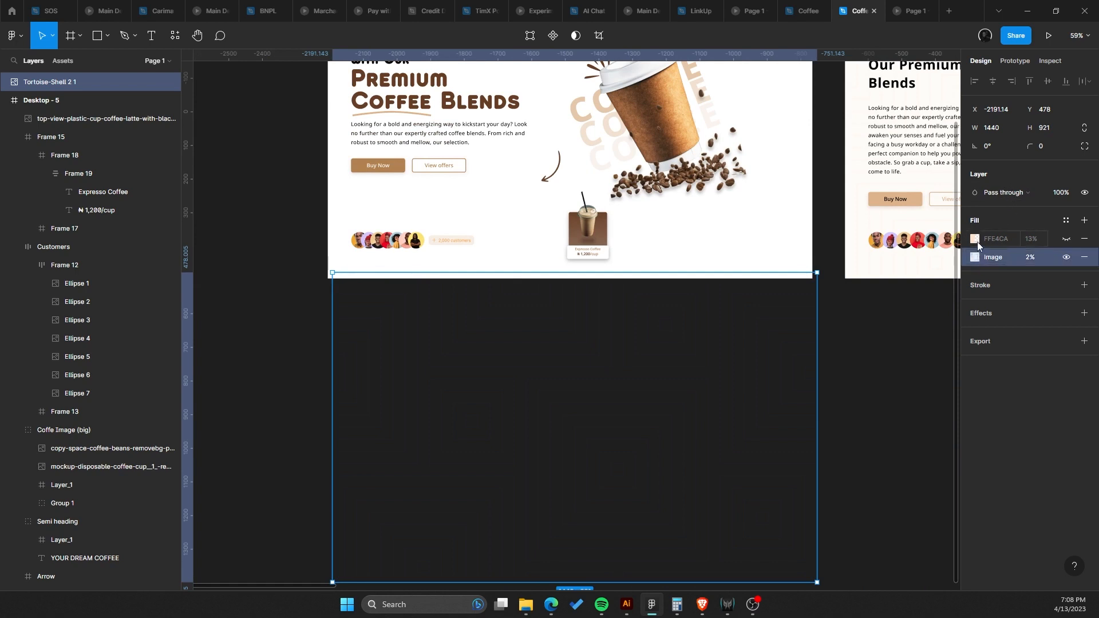
click(975, 257)
click(939, 259)
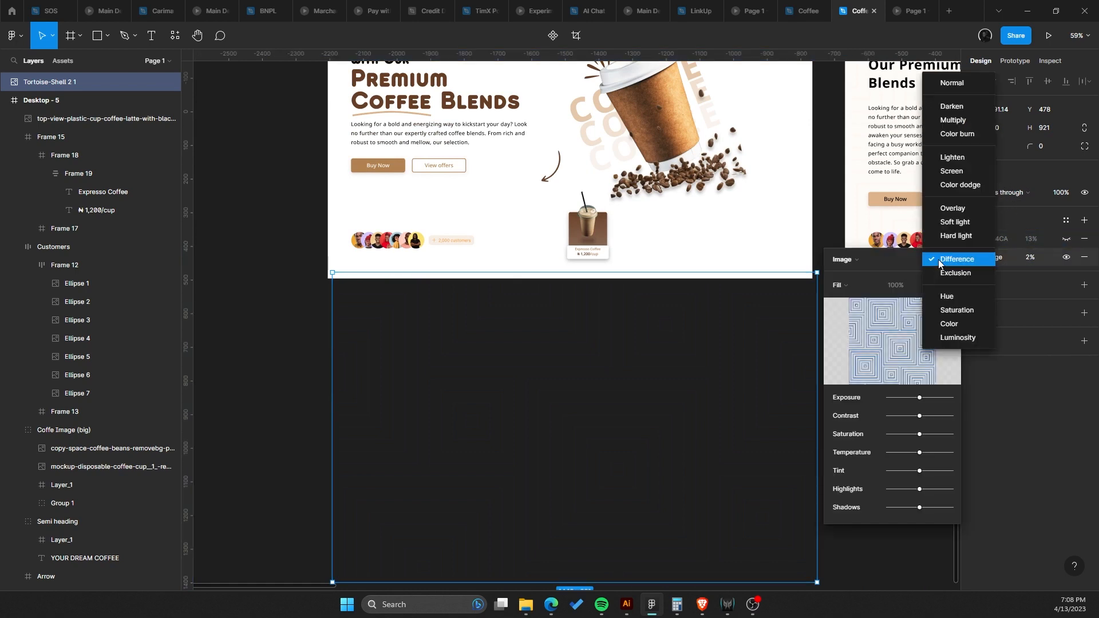
click(961, 84)
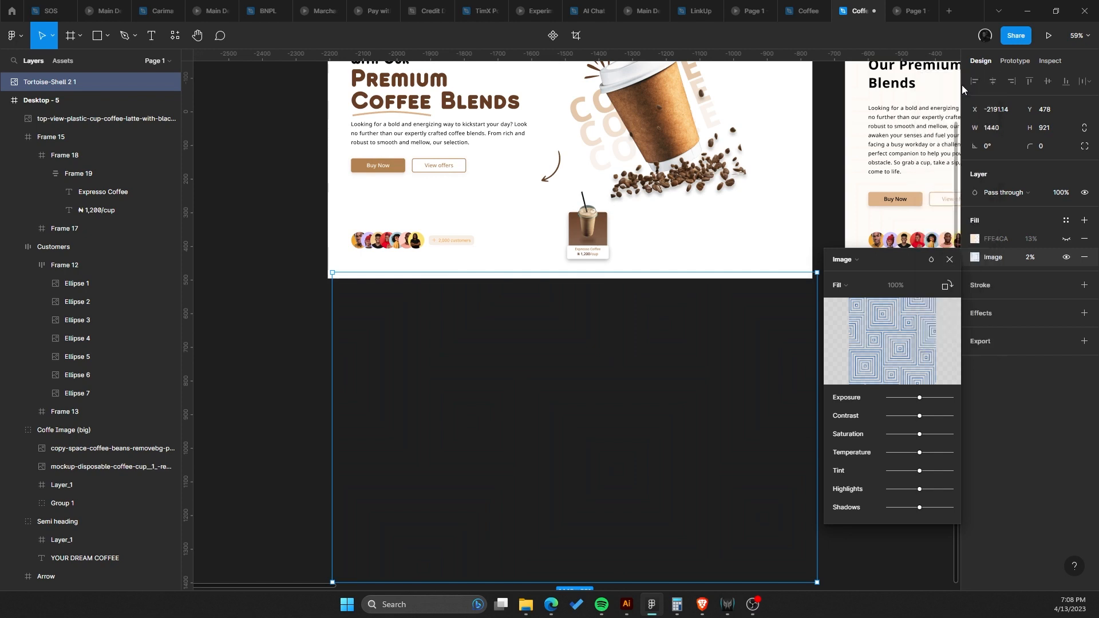
click(930, 260)
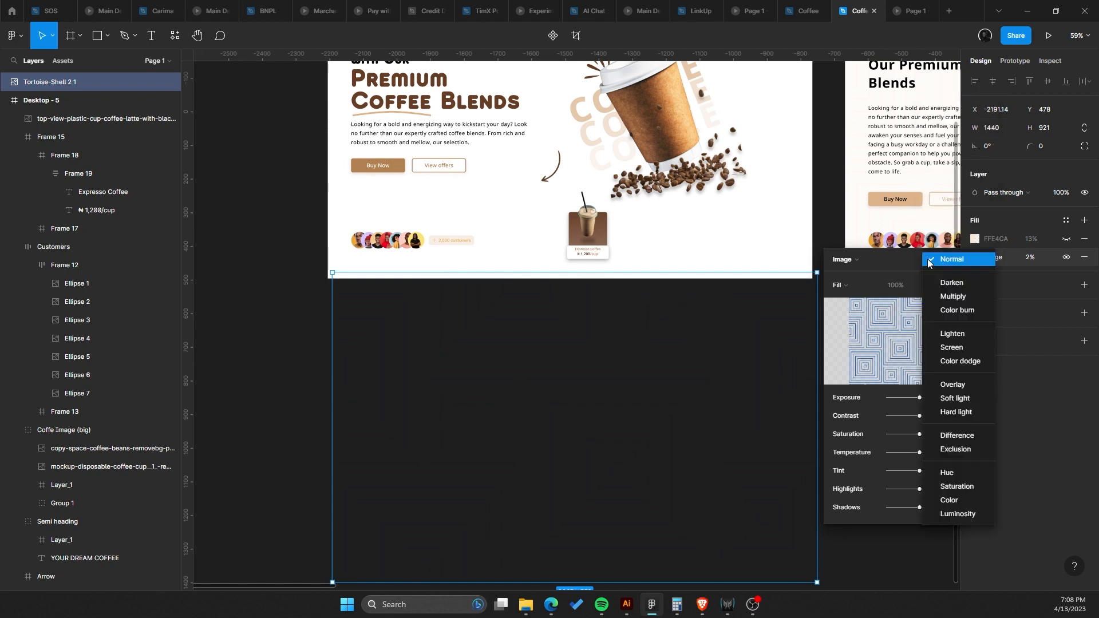
click(955, 264)
click(974, 240)
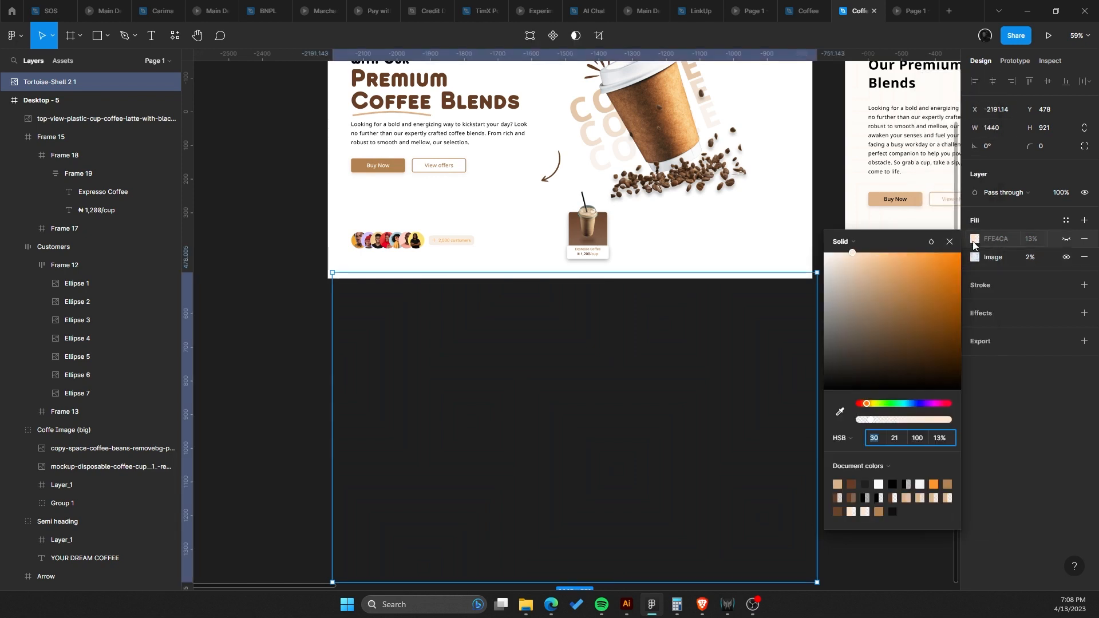
click(929, 241)
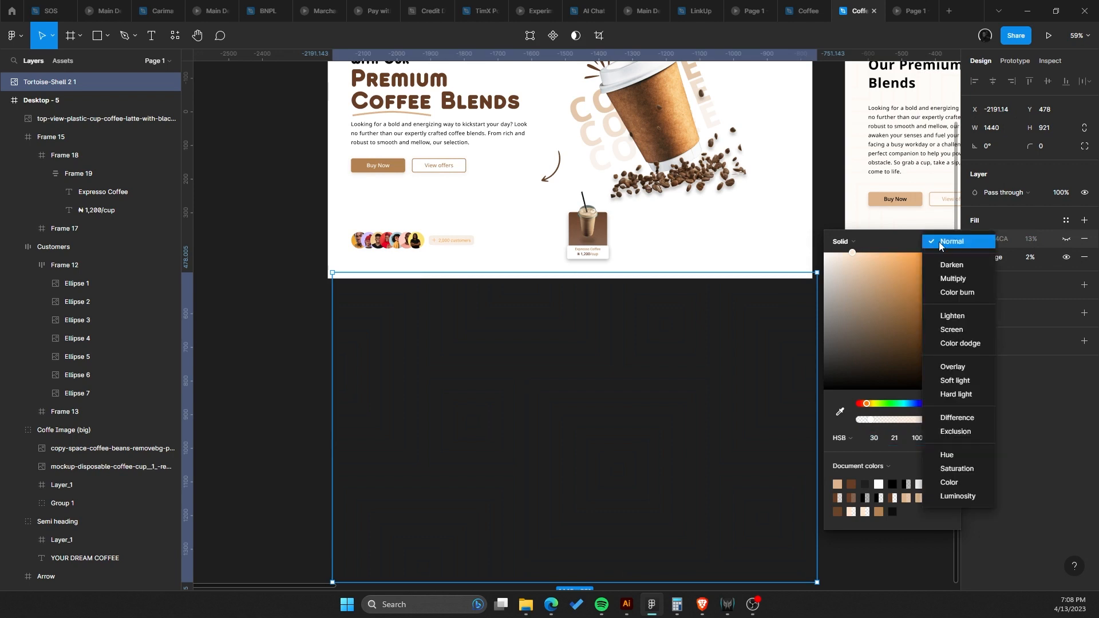
click(721, 306)
Set the pattern's image fill opacity to 100%.
click(1034, 259)
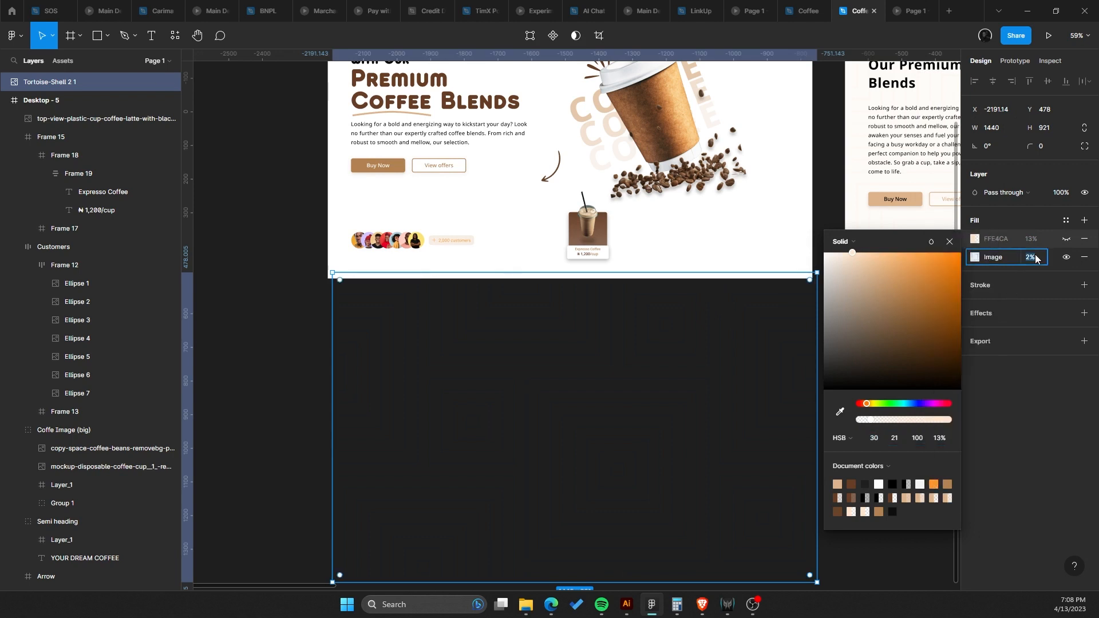
text(100)
key(Return)
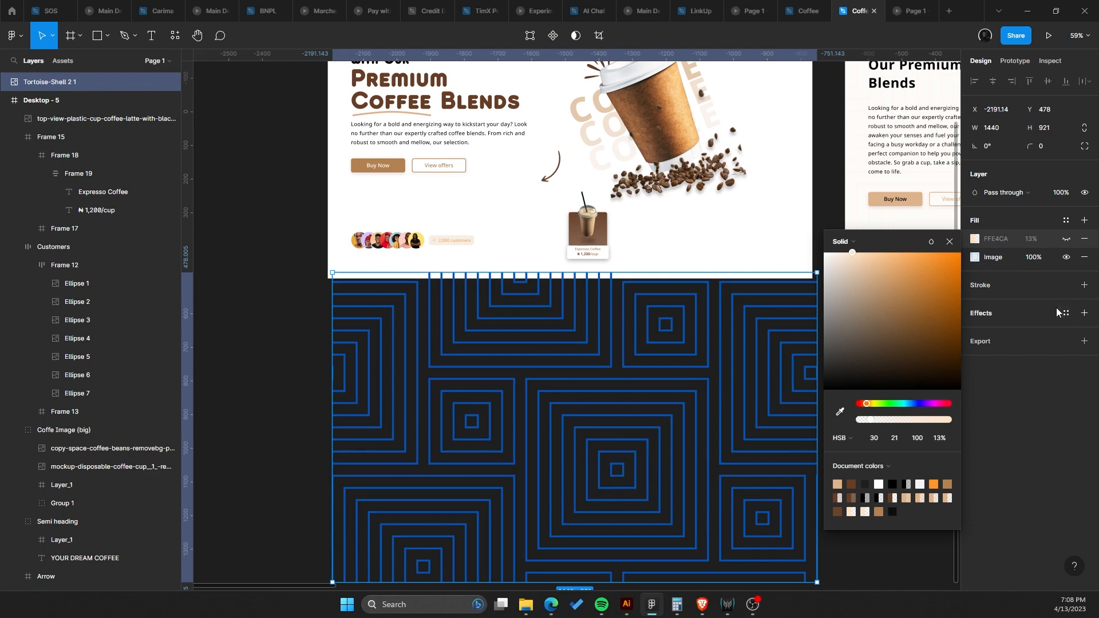
click(949, 242)
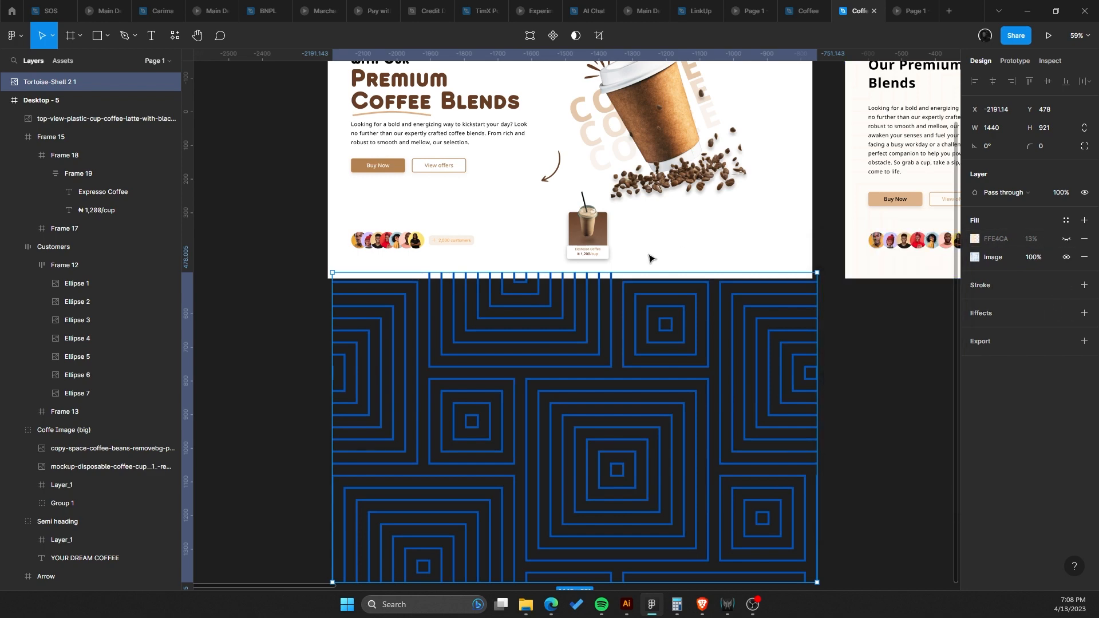
Remove the hidden FFE4CA solid fill from the pattern layer.
scroll(650, 257, up, 1)
scroll(629, 262, down, 1)
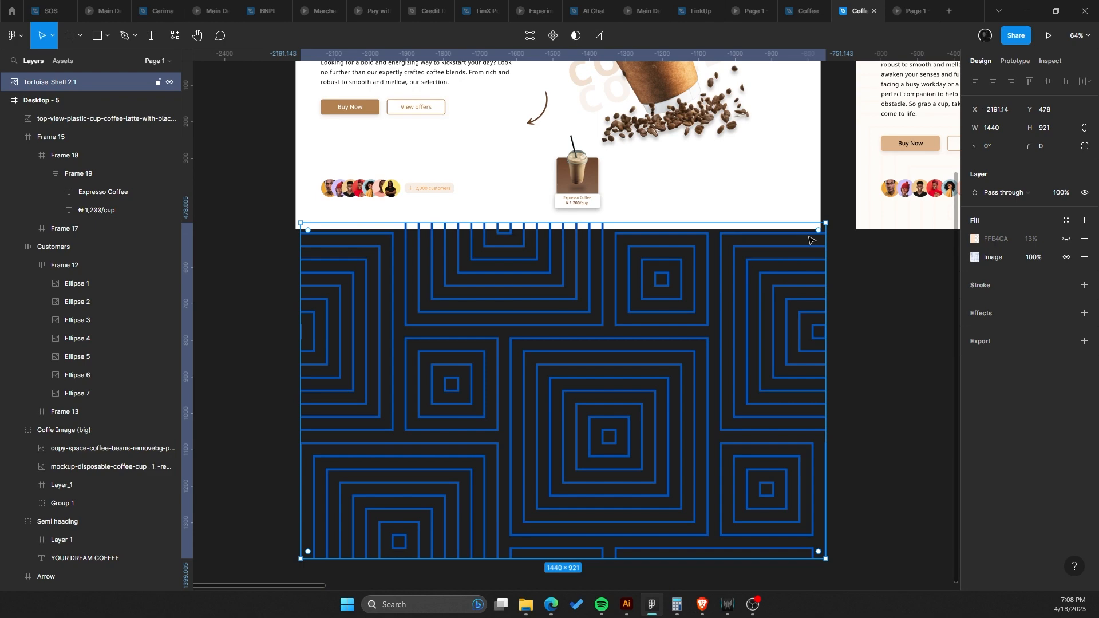
drag(736, 281, 635, 289)
scroll(703, 266, down, 3)
scroll(703, 267, up, 2)
scroll(635, 288, down, 1)
scroll(634, 288, up, 1)
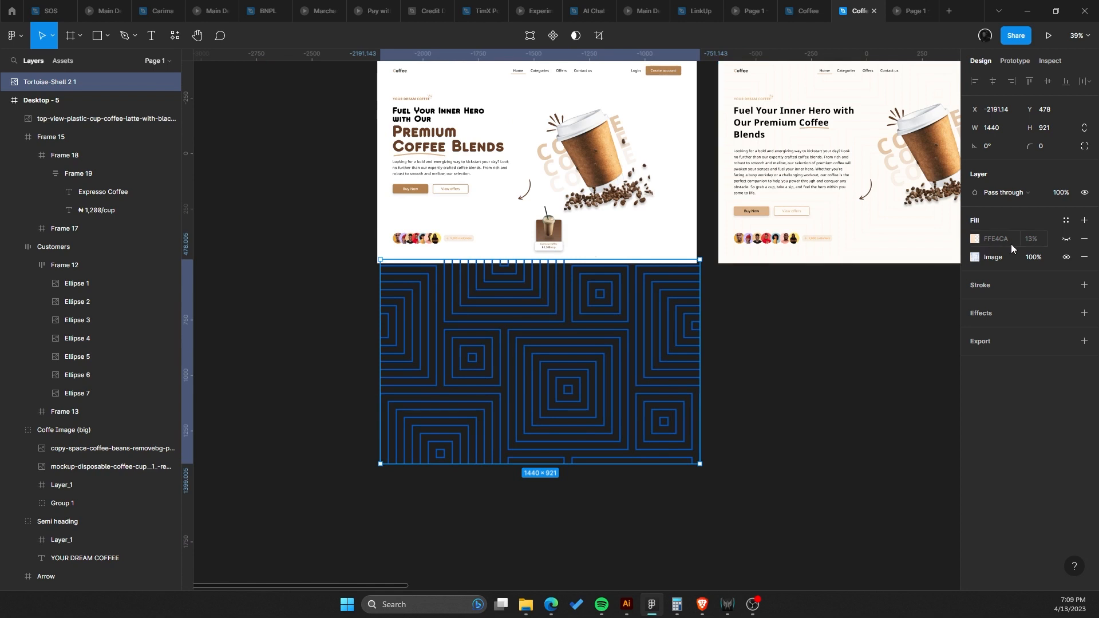
click(1083, 241)
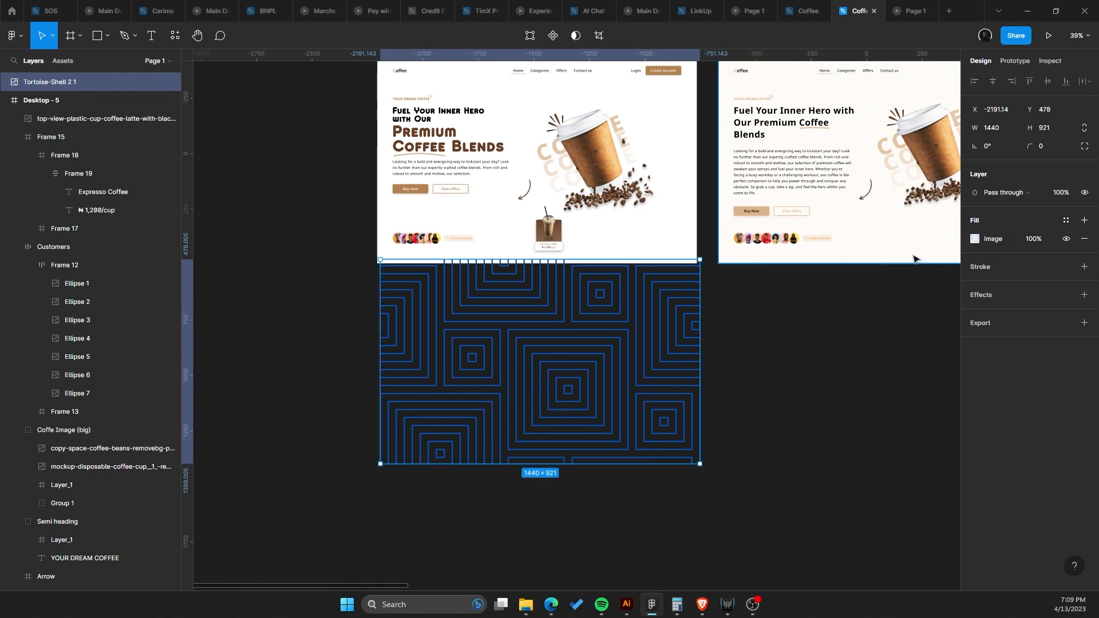
key(ctrl+z)
click(1087, 238)
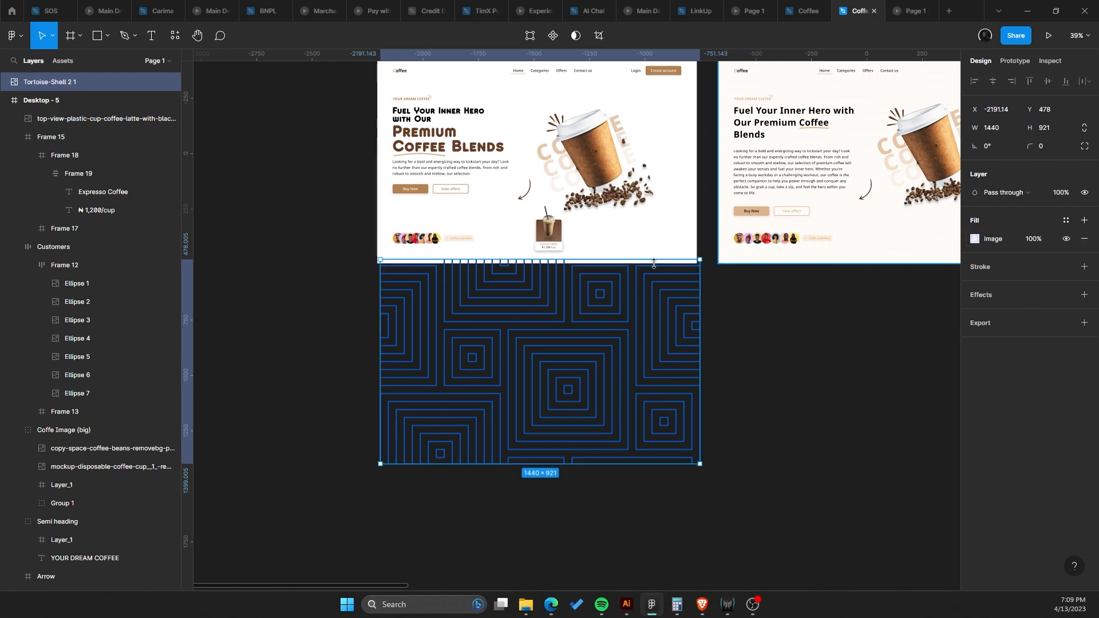
Move the pattern layer up so it overlaps the bottom of the hero frame.
scroll(612, 357, up, 4)
drag(599, 329, 626, 287)
scroll(626, 290, down, 3)
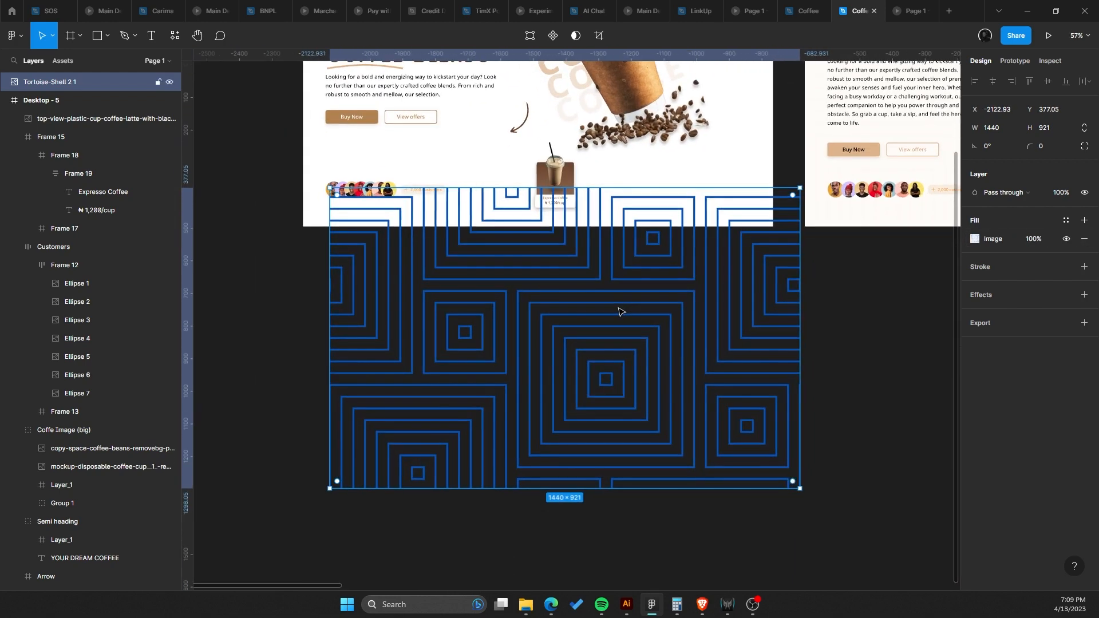
Try adjusting the pattern image's tint and temperature, undoing every change.
click(975, 240)
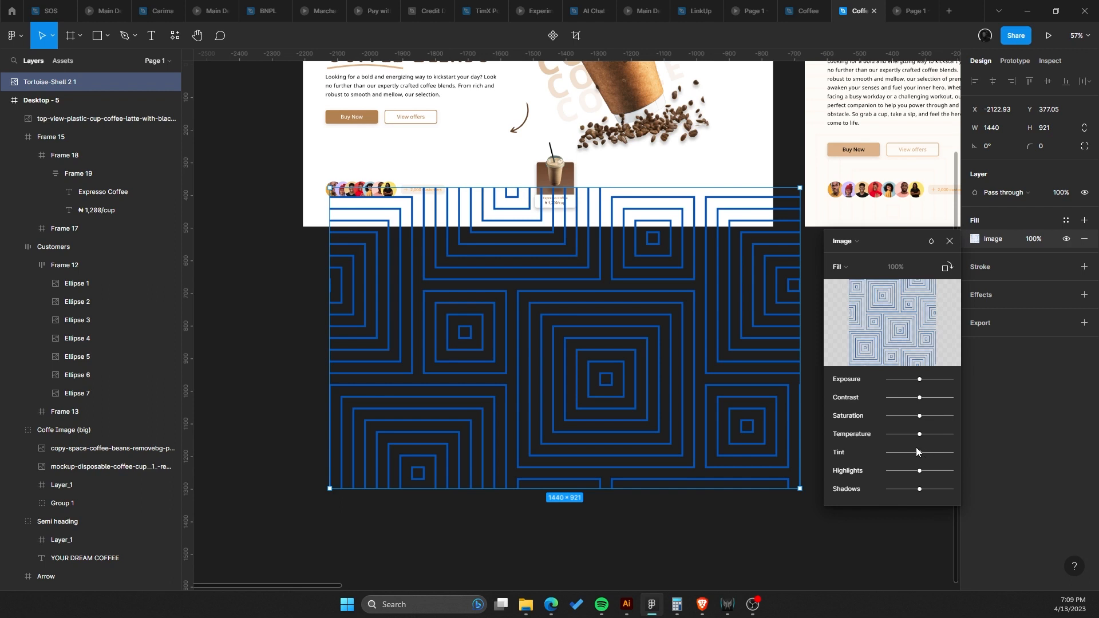
drag(920, 453, 957, 452)
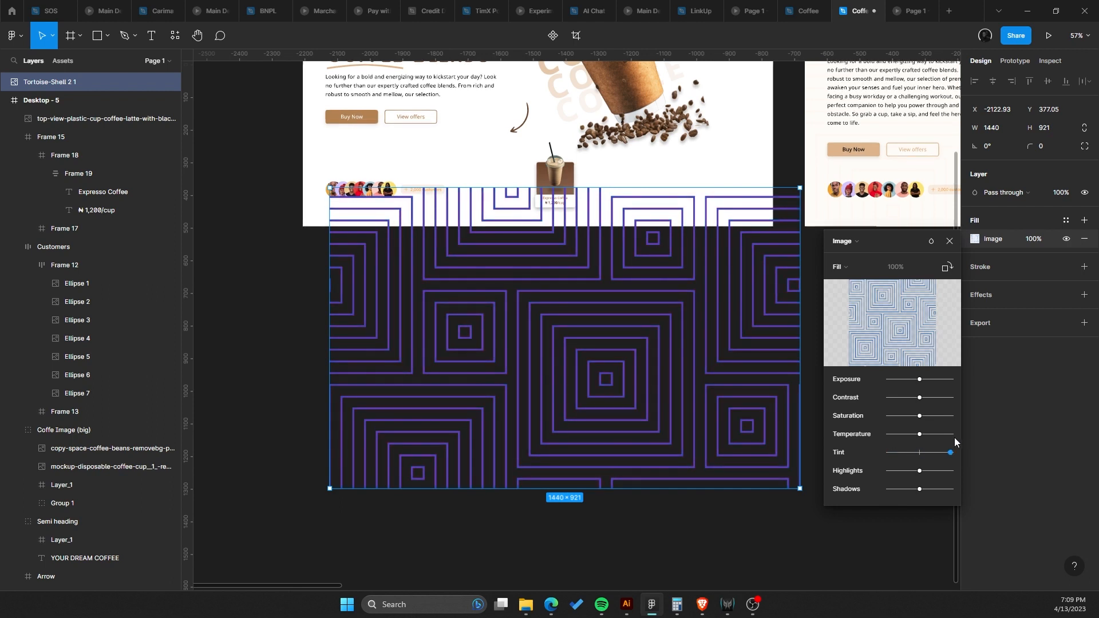
key(ctrl+z)
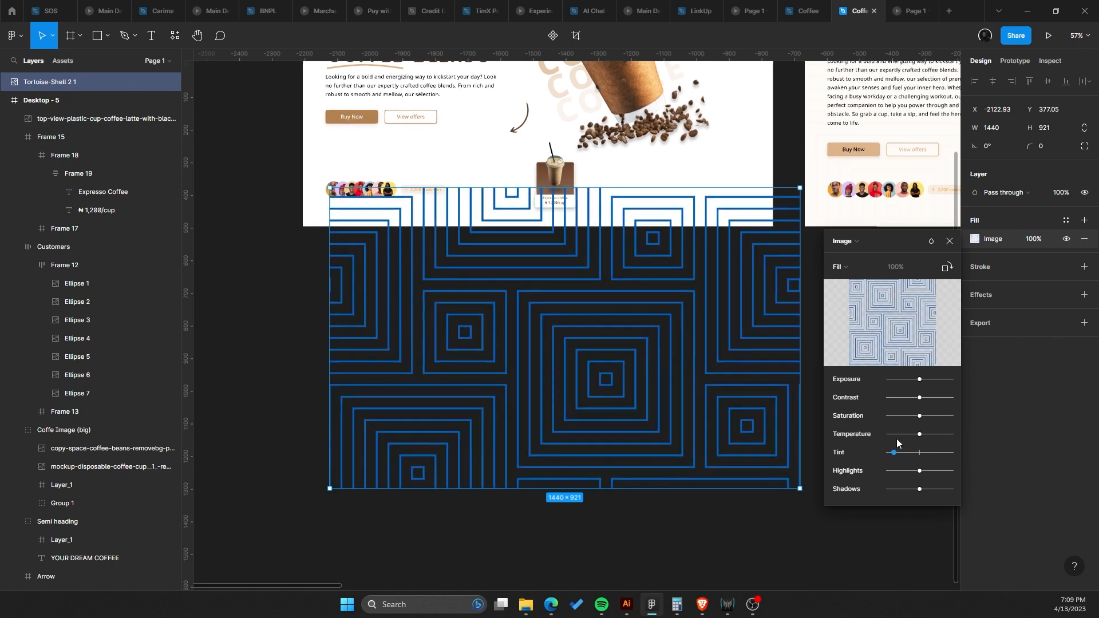
drag(920, 456, 982, 461)
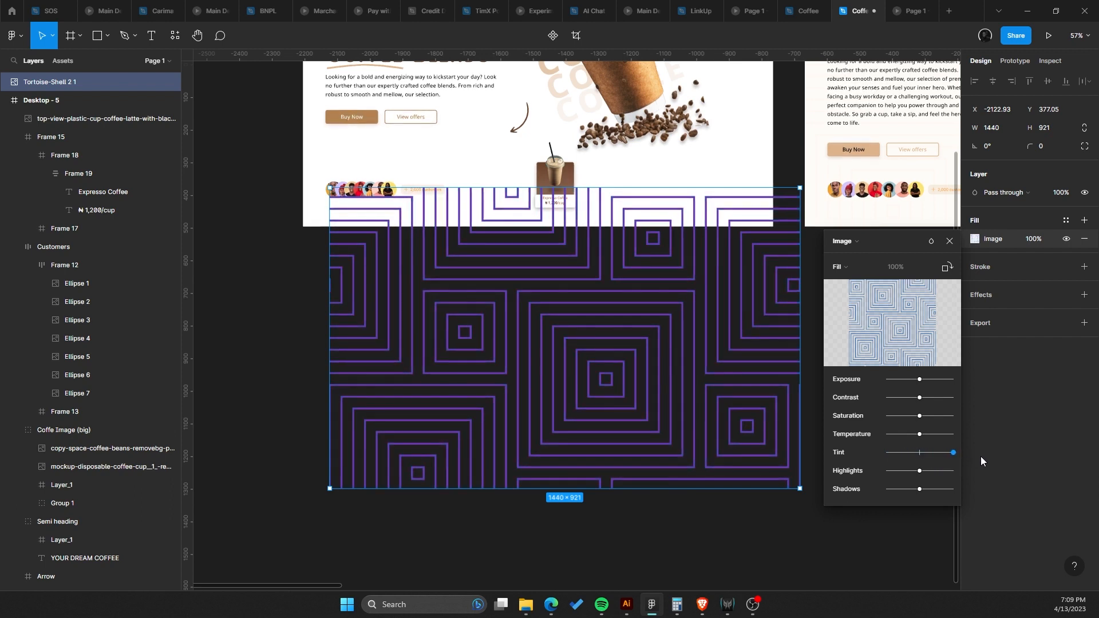
key(ctrl+z)
key(ctrl+shift+z)
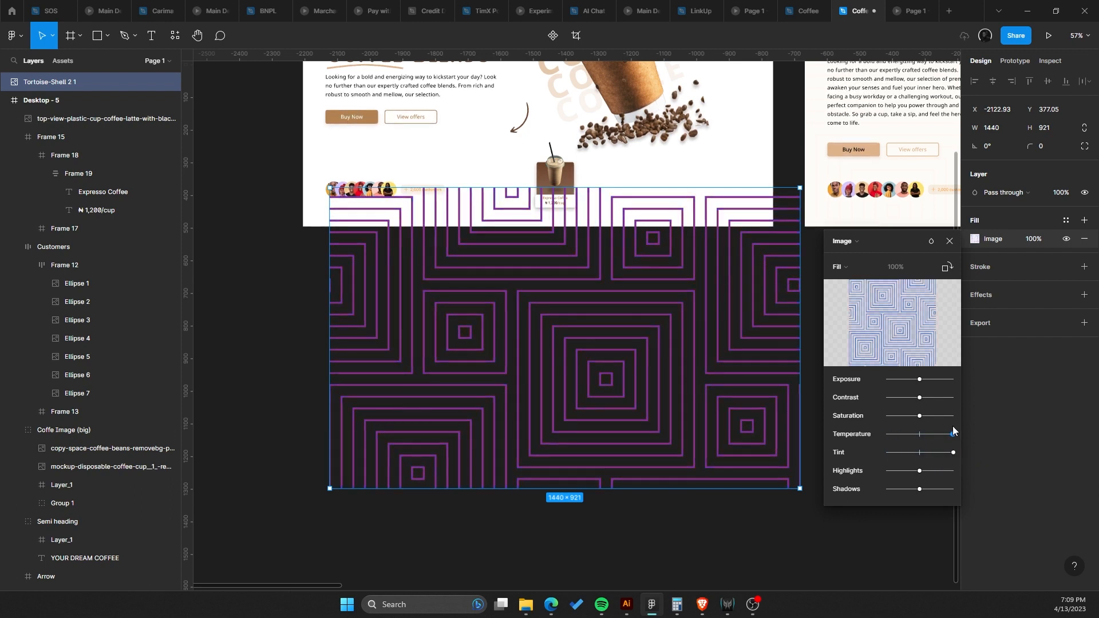
drag(921, 416, 903, 398)
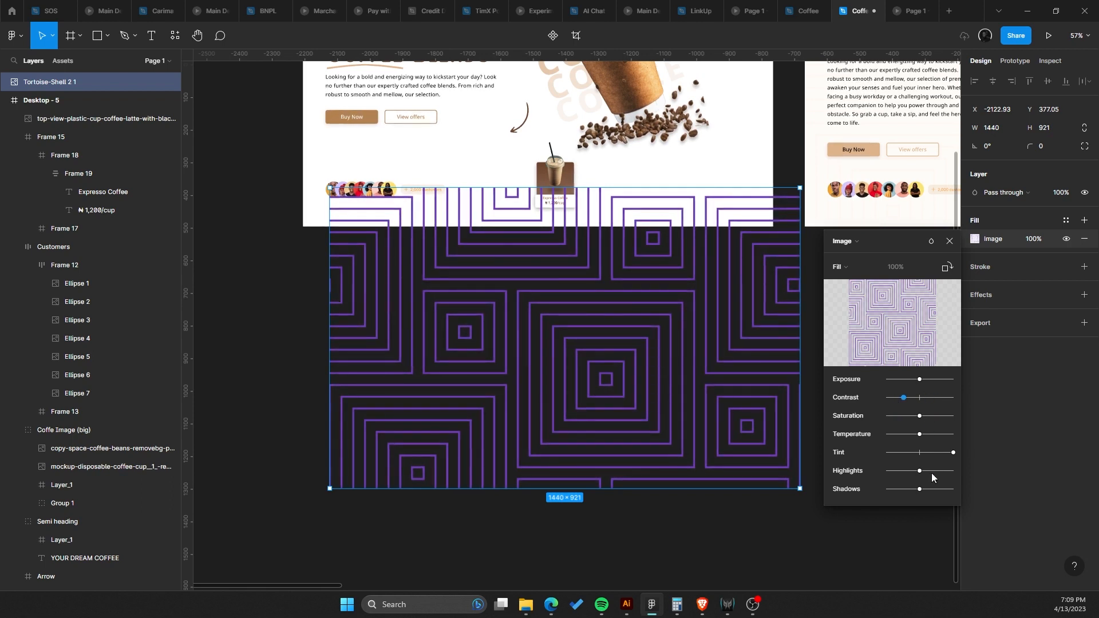
drag(919, 470, 948, 453)
key(ctrl+z)
key(ctrl+z)
key(ctrl+z)
Reposition the pattern layer just below the hero frame.
click(628, 349)
drag(628, 345, 612, 401)
drag(612, 403, 606, 346)
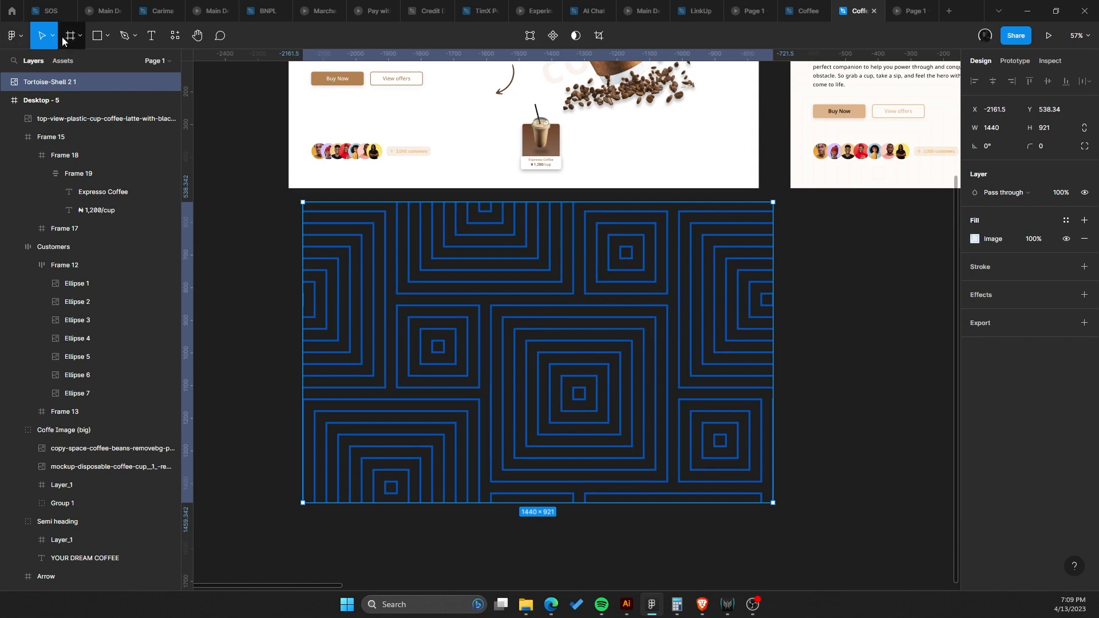
Draw a 1440 × 921 rectangle covering the pattern layer.
click(97, 35)
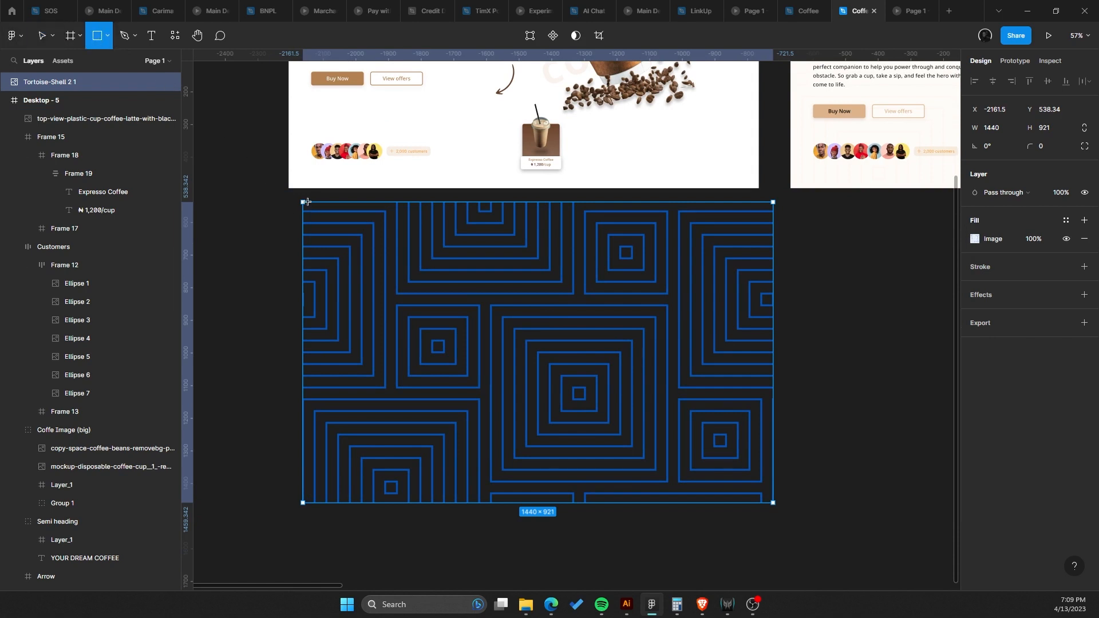
drag(303, 201, 774, 504)
scroll(716, 466, down, 1)
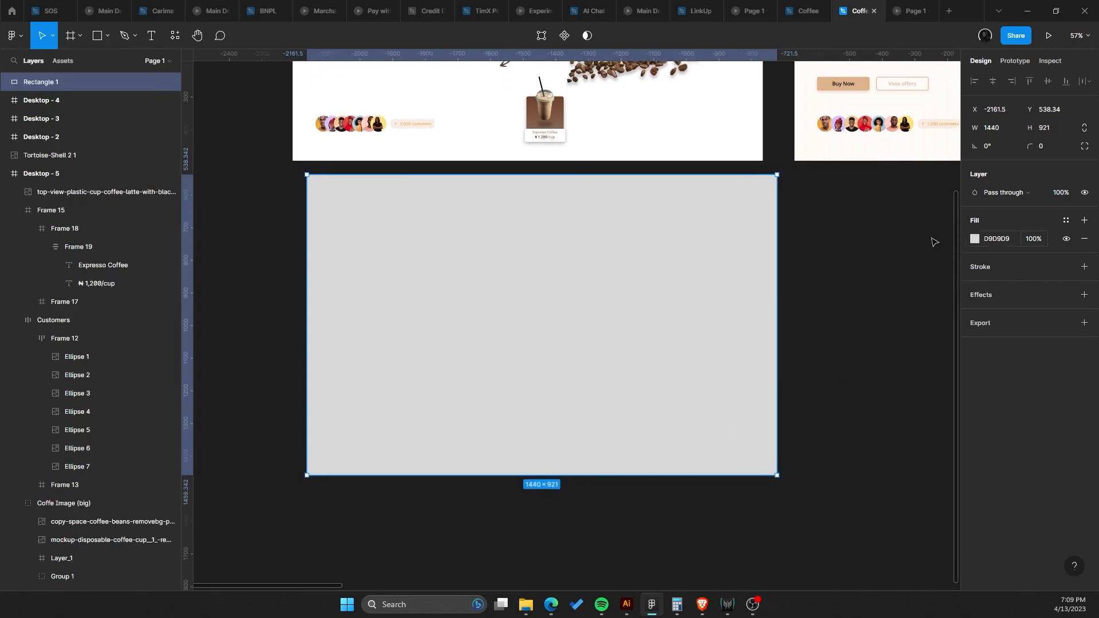
Fill the rectangle with the Buy Now button's brown, B28251, sampled with the eyedropper.
scroll(589, 368, up, 5)
scroll(527, 346, down, 2)
key(i)
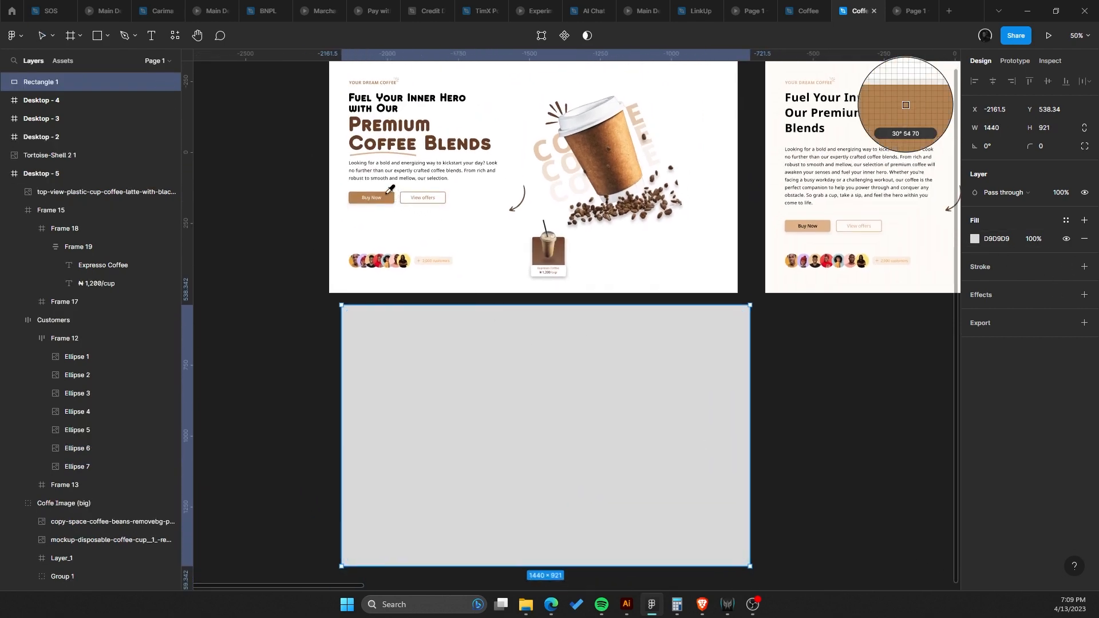
click(388, 192)
scroll(744, 206, down, 2)
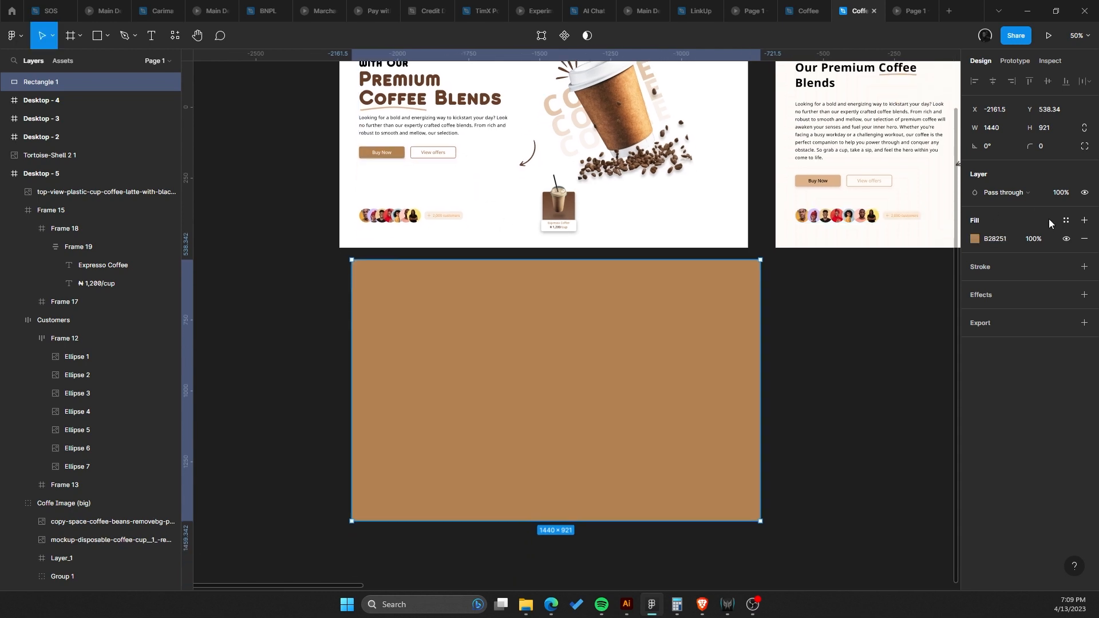
Set the rectangle's layer blend mode to Color.
click(1005, 192)
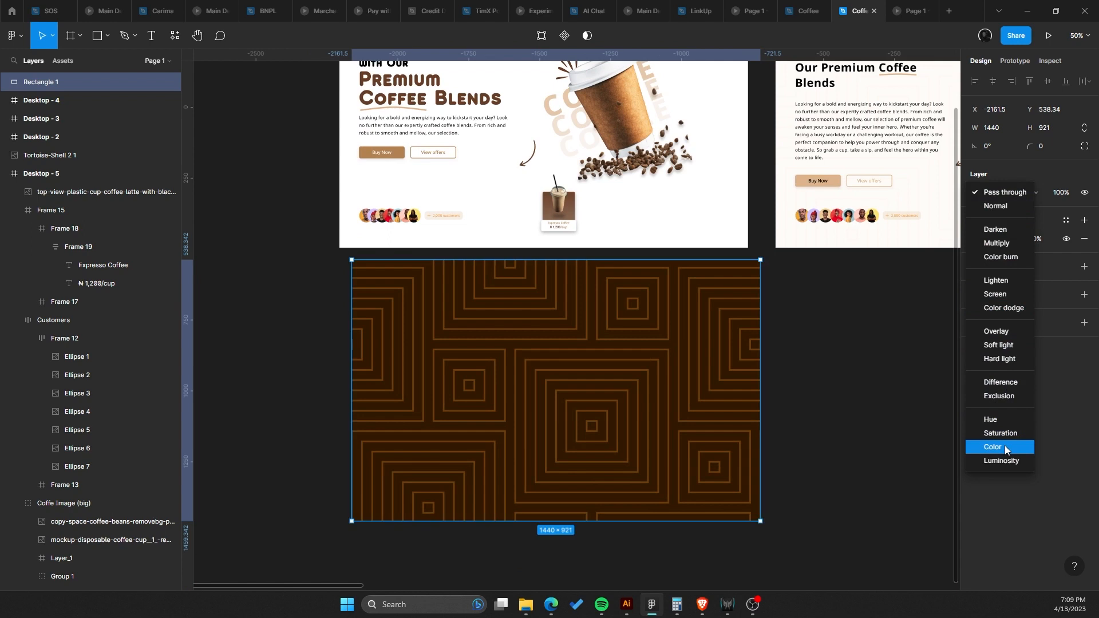
click(1004, 446)
drag(668, 421, 619, 431)
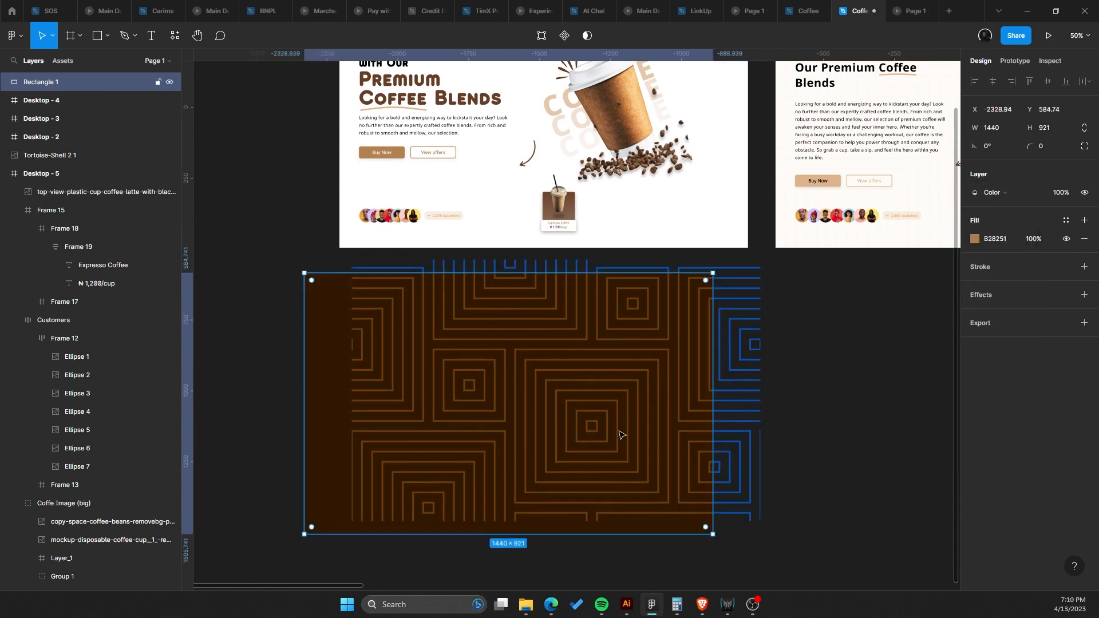
key(ctrl+z)
drag(689, 440, 678, 429)
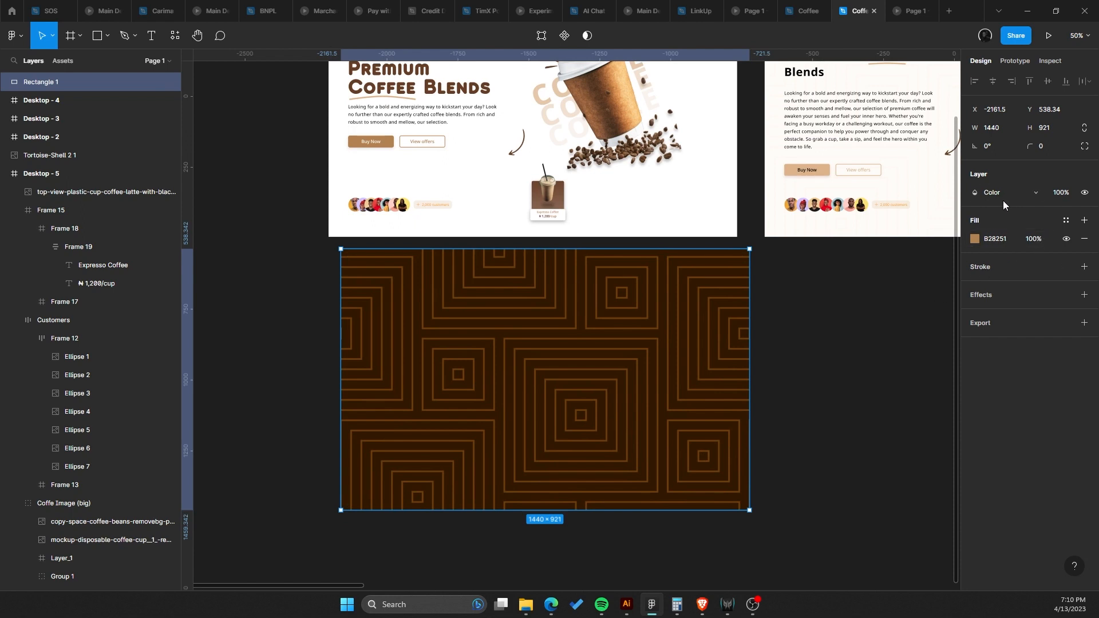
Set the rectangle's layer opacity to 75%.
click(1063, 194)
key(Down)
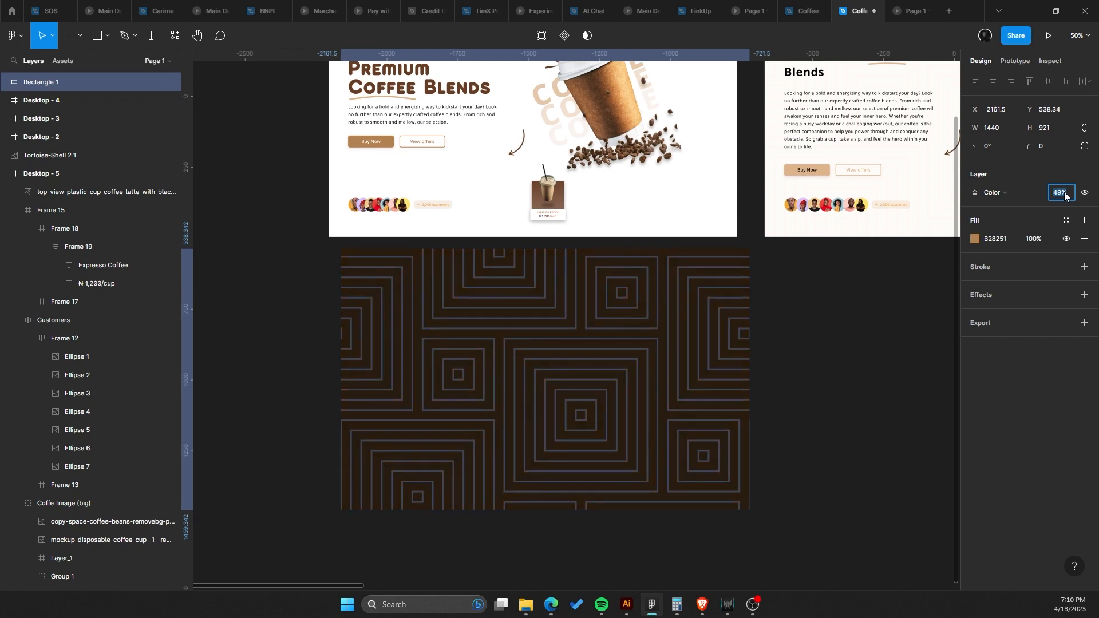
key(Down)
key(Down)
key(Down)
key(Down)
key(Down)
key(Down)
key(shift+Up)
key(shift+Up)
key(shift+Up)
scroll(554, 336, up, 1)
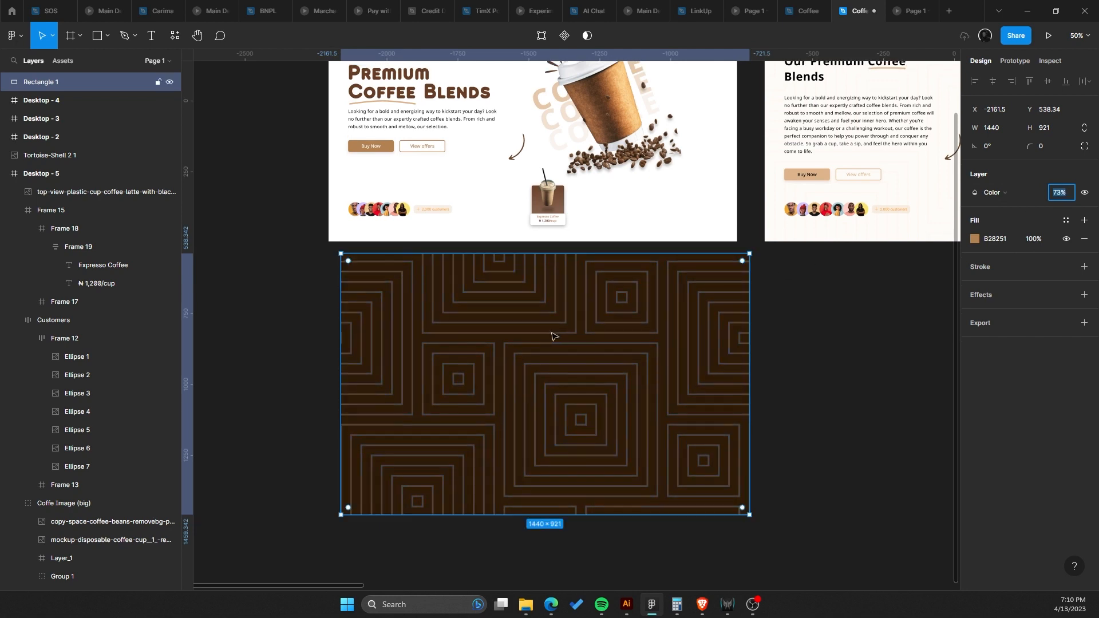
key(Down)
key(Down)
key(Down)
key(Down)
key(Down)
key(Down)
key(Down)
key(Down)
key(Down)
key(Down)
key(Down)
key(Down)
key(Down)
key(Down)
key(Down)
key(Down)
Try moving the rectangle and pattern, undoing each move.
drag(584, 352, 688, 328)
click(434, 312)
key(ctrl+z)
key(ctrl+z)
drag(609, 317, 501, 300)
key(ctrl+z)
click(835, 269)
drag(809, 262, 472, 317)
drag(475, 319, 470, 113)
drag(470, 115, 517, 326)
key(ctrl+z)
drag(612, 438, 585, 224)
key(ctrl+z)
click(663, 247)
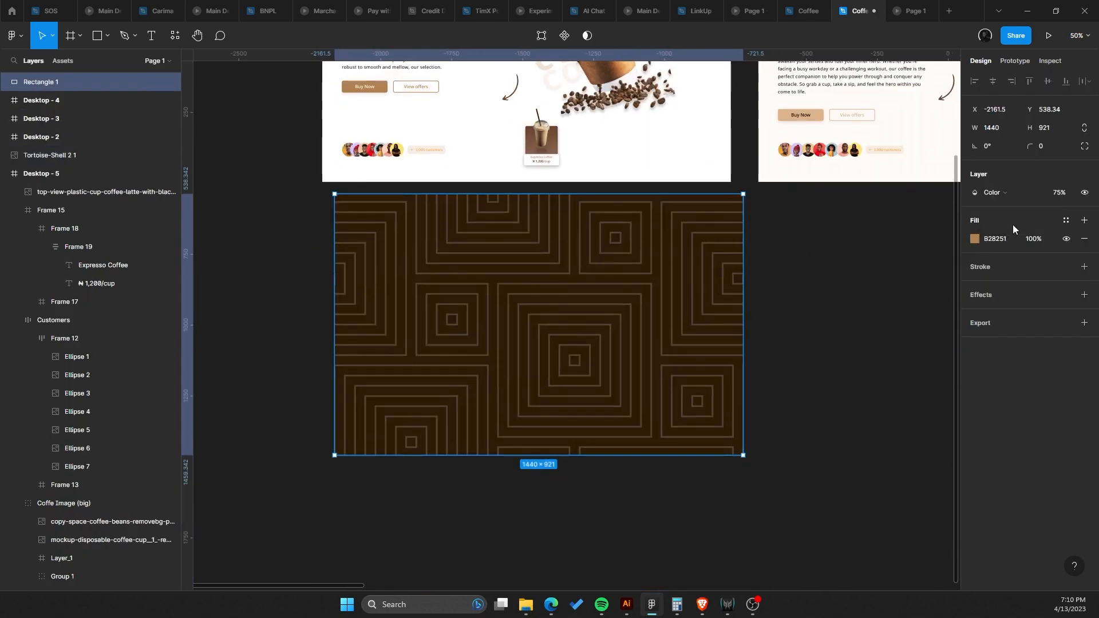
Raise the overlay rectangle's layer opacity to 100%.
click(1058, 195)
key(Down)
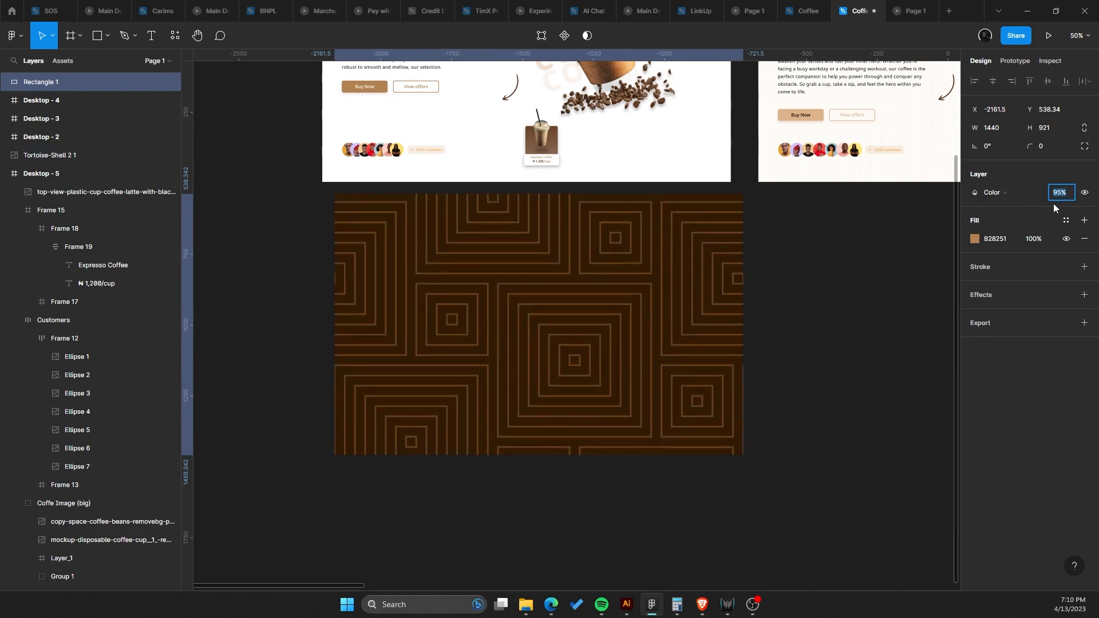
drag(299, 280, 652, 410)
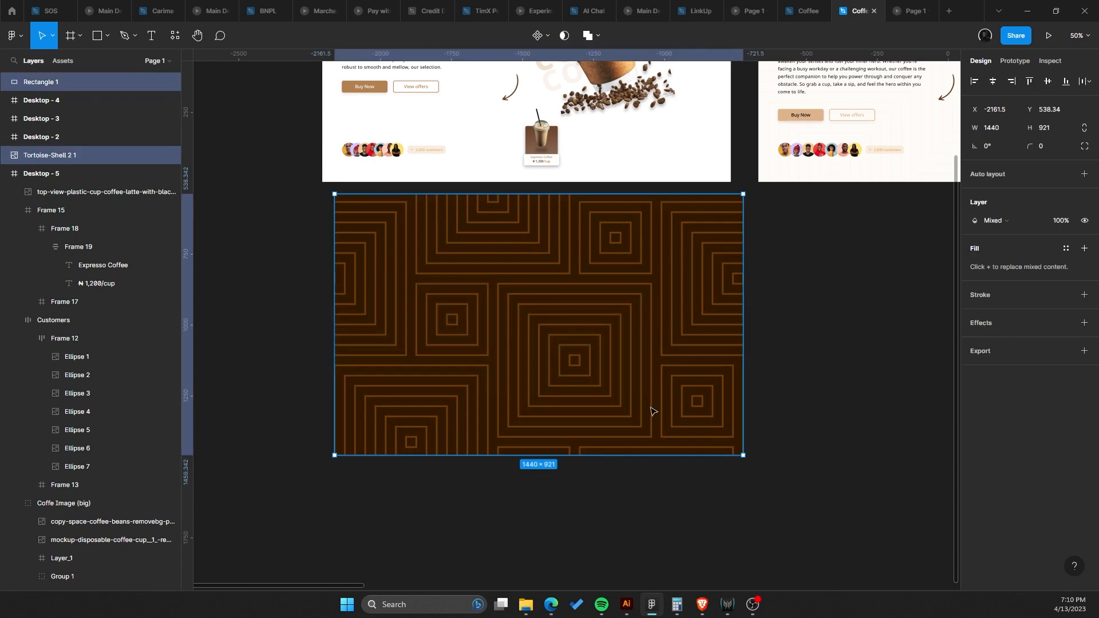
key(ctrl+f)
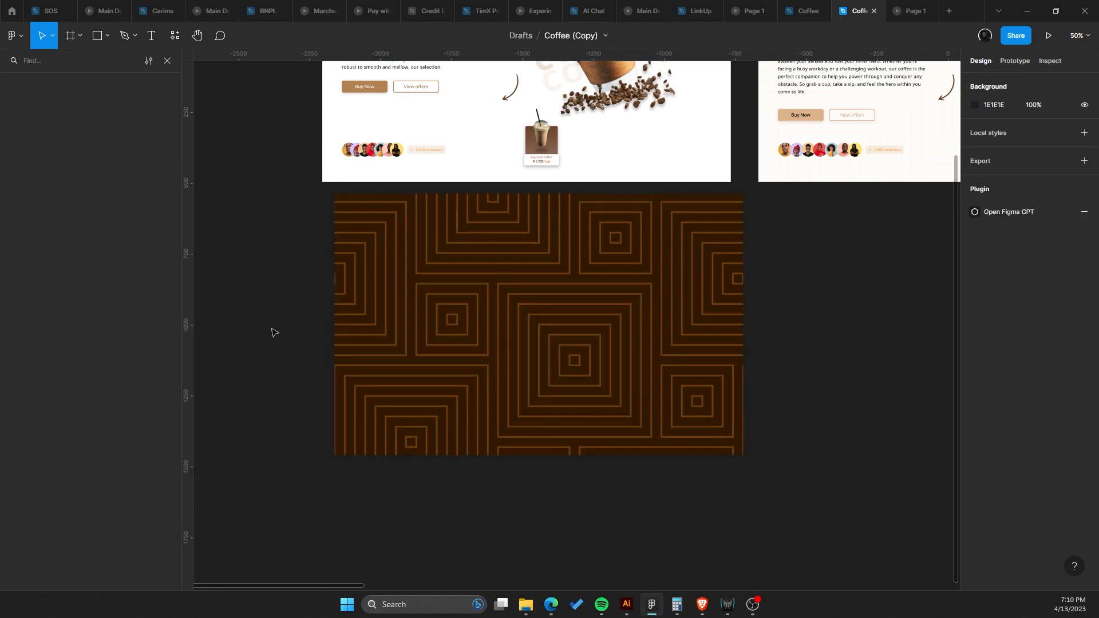
drag(285, 279, 389, 333)
click(167, 60)
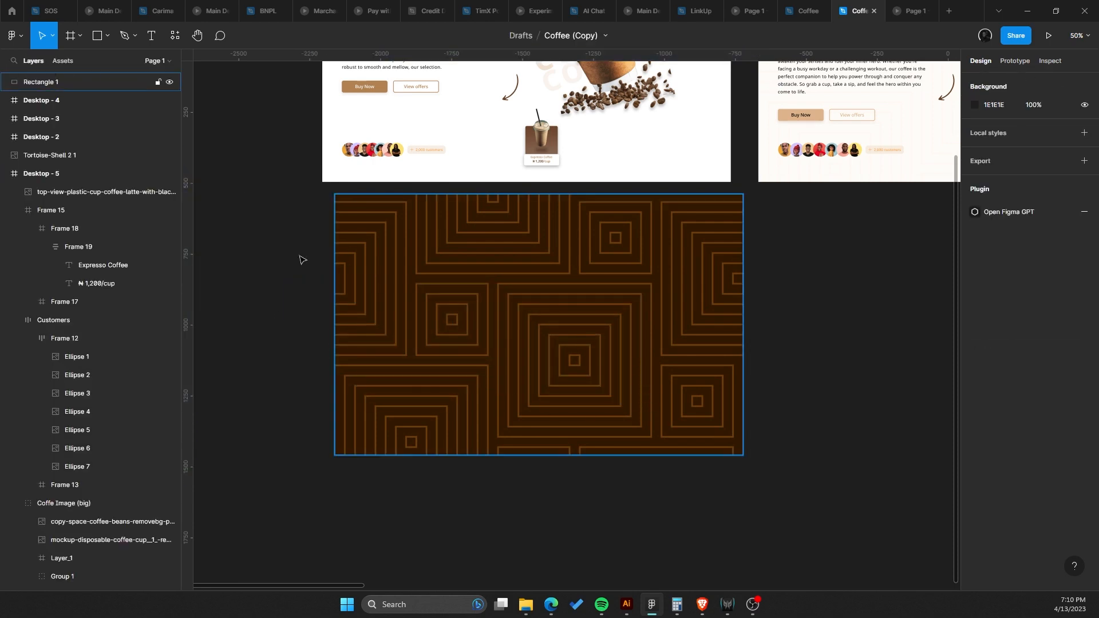
drag(236, 284, 624, 413)
click(602, 385)
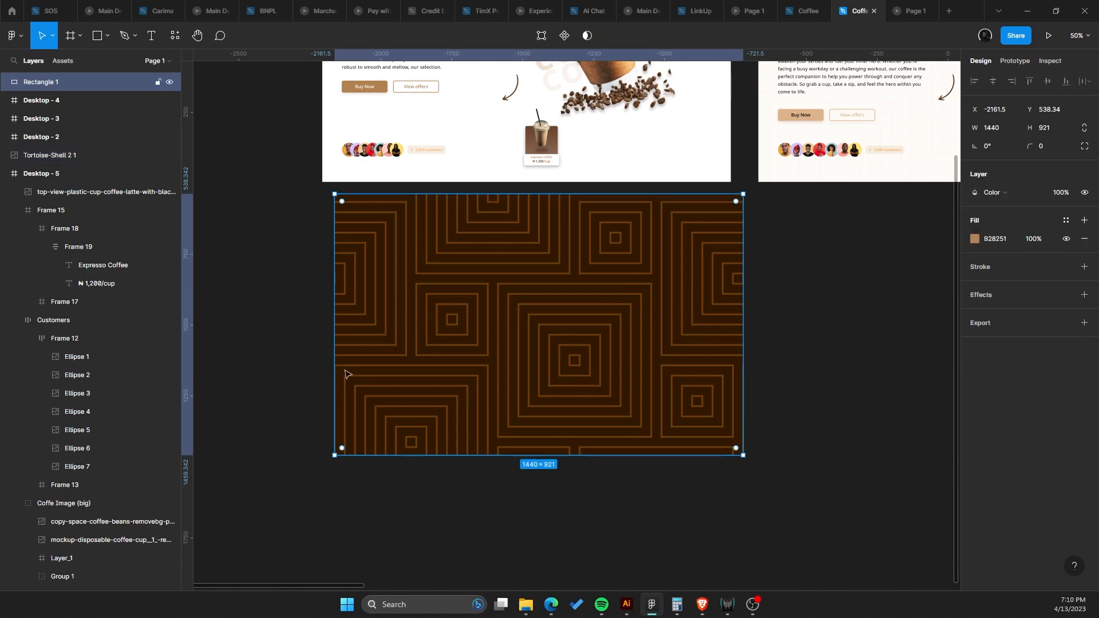
Group the overlay rectangle with the pattern image and name the group Pattern.
drag(301, 335, 484, 376)
key(ctrl+g)
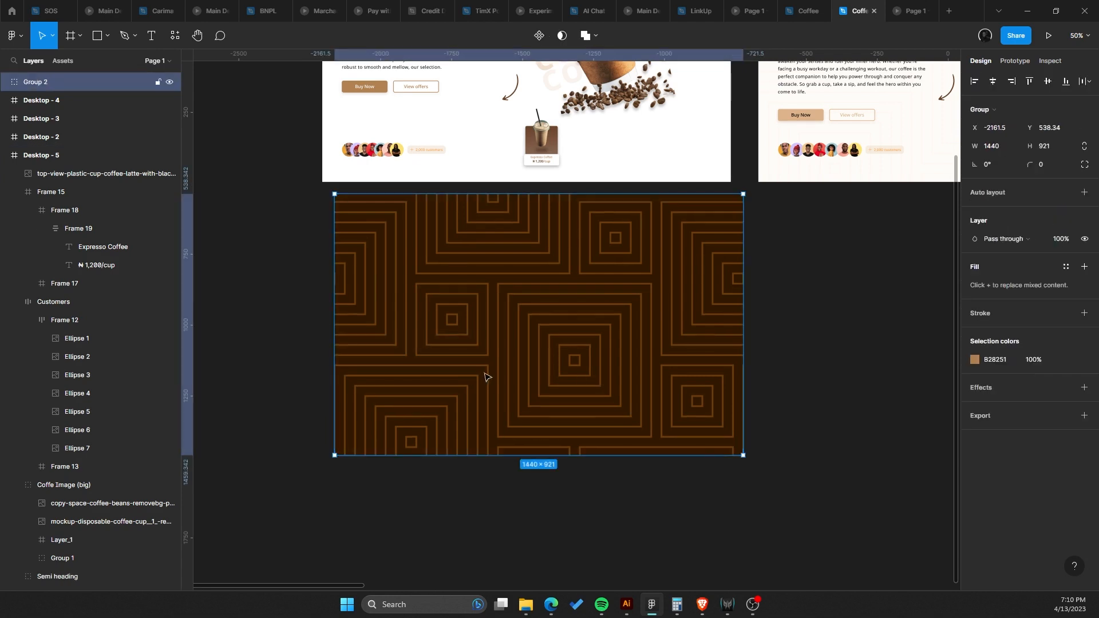
double_click(44, 84)
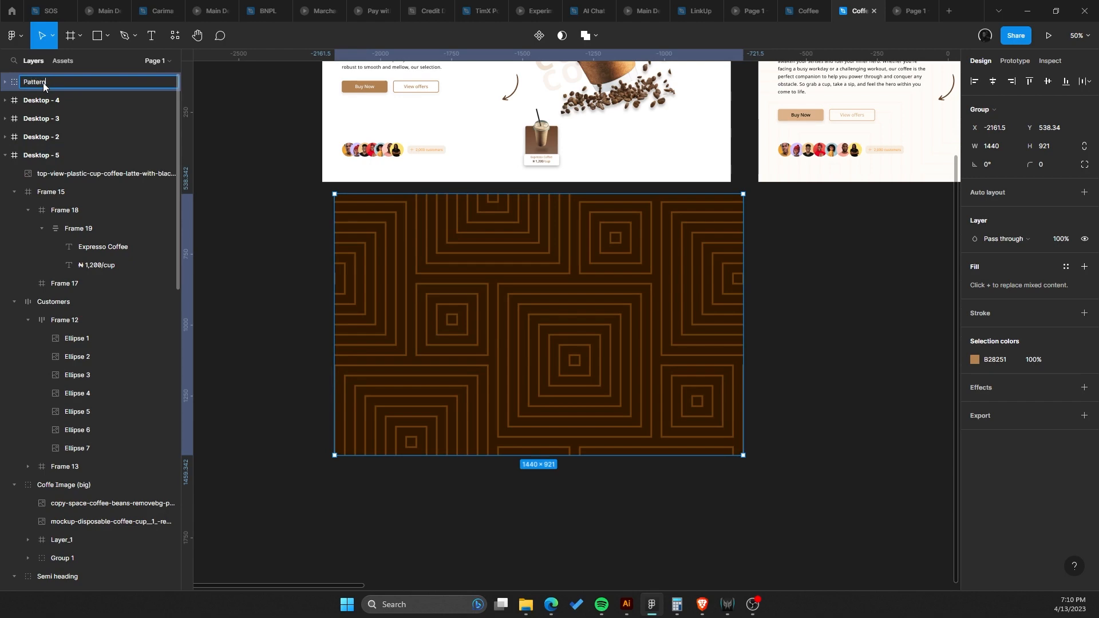
key(Return)
Move the Pattern group into the Desktop - 5 hero frame and send it behind the hero content.
drag(598, 382, 568, 141)
drag(585, 251, 585, 449)
scroll(585, 449, up, 1)
drag(568, 312, 612, 326)
key([)
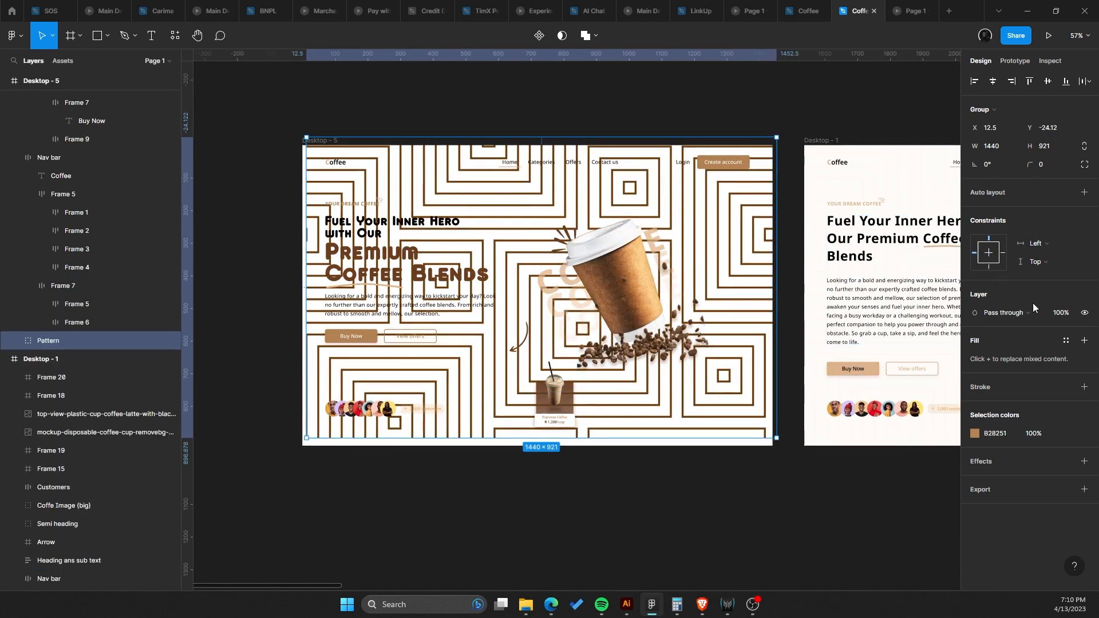
Set the Pattern group's layer opacity to 15%.
click(1063, 314)
key(Return)
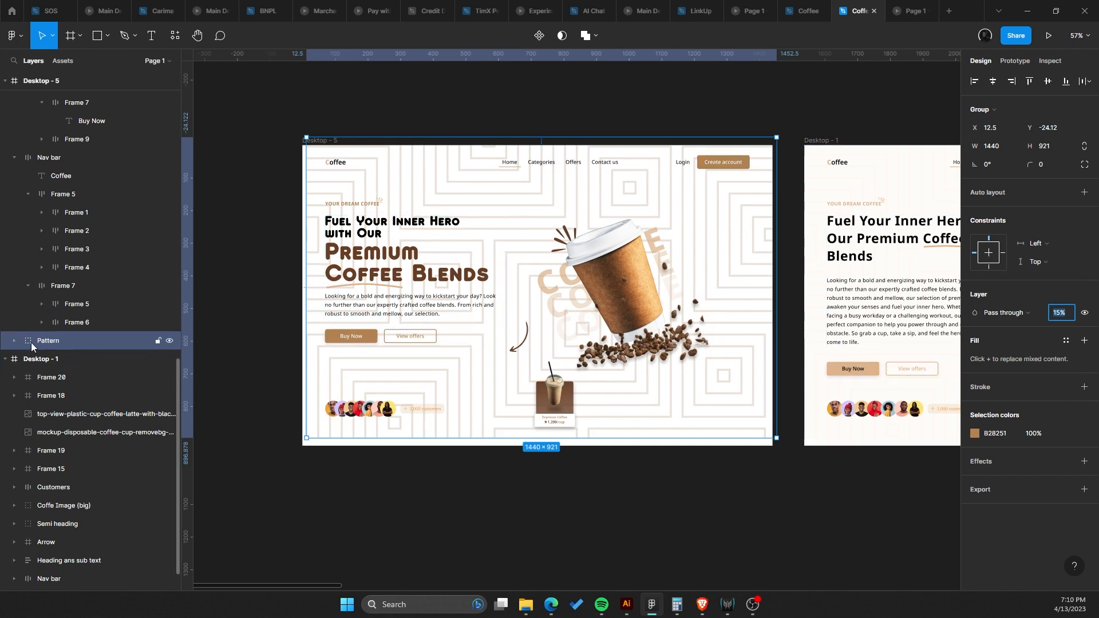
Rename the rectangle inside the Pattern group to Overlay.
click(13, 342)
double_click(73, 358)
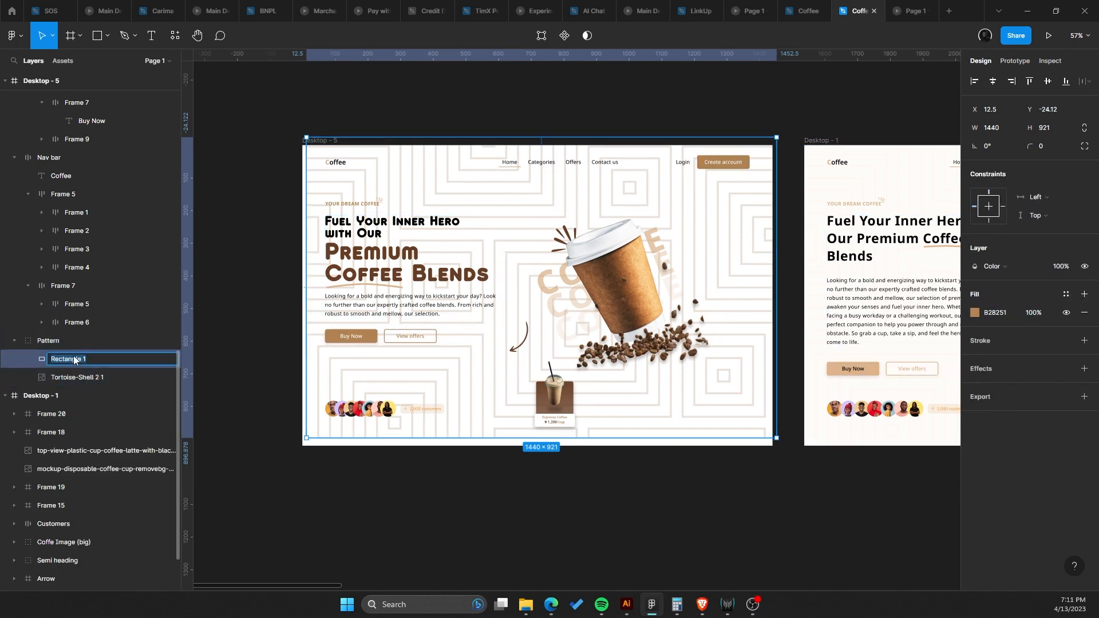
text(Overlay)
key(Return)
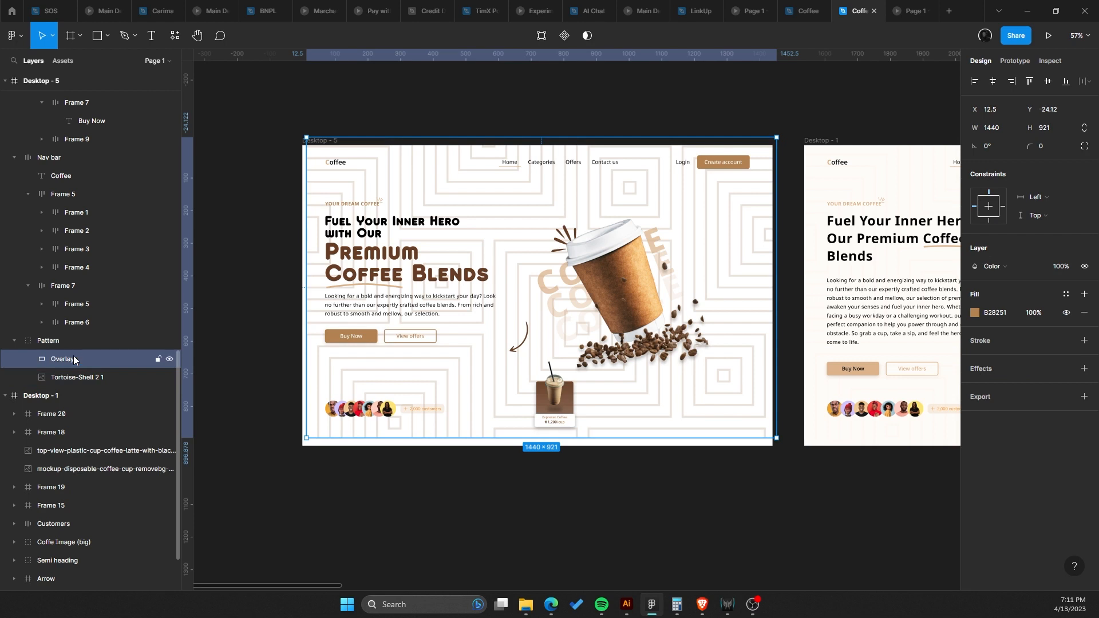
click(15, 344)
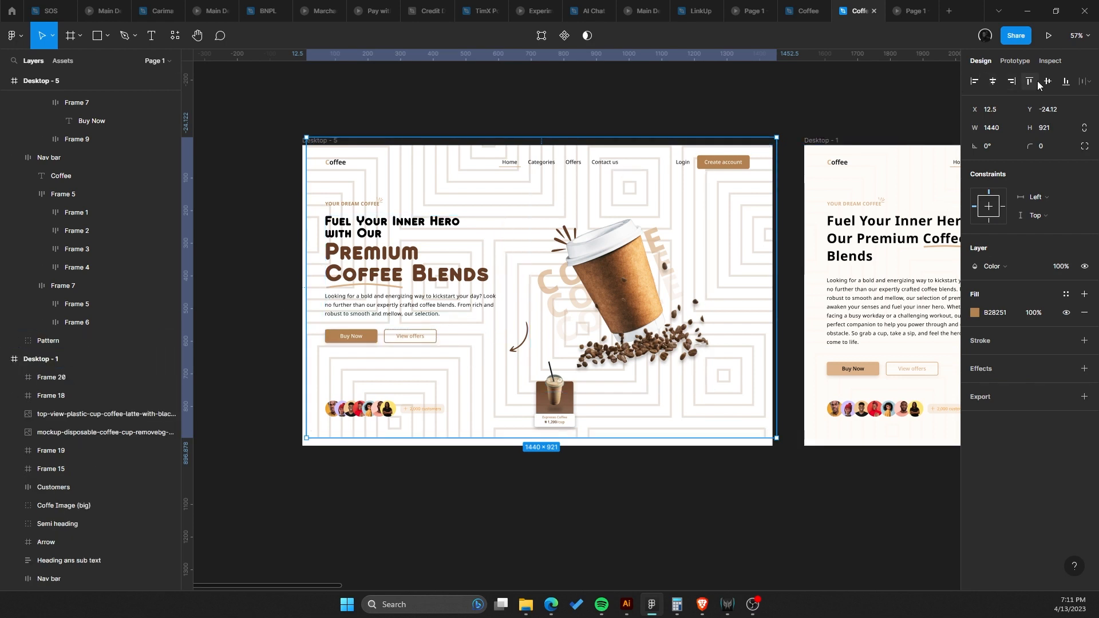
drag(454, 175, 492, 220)
key(ctrl+z)
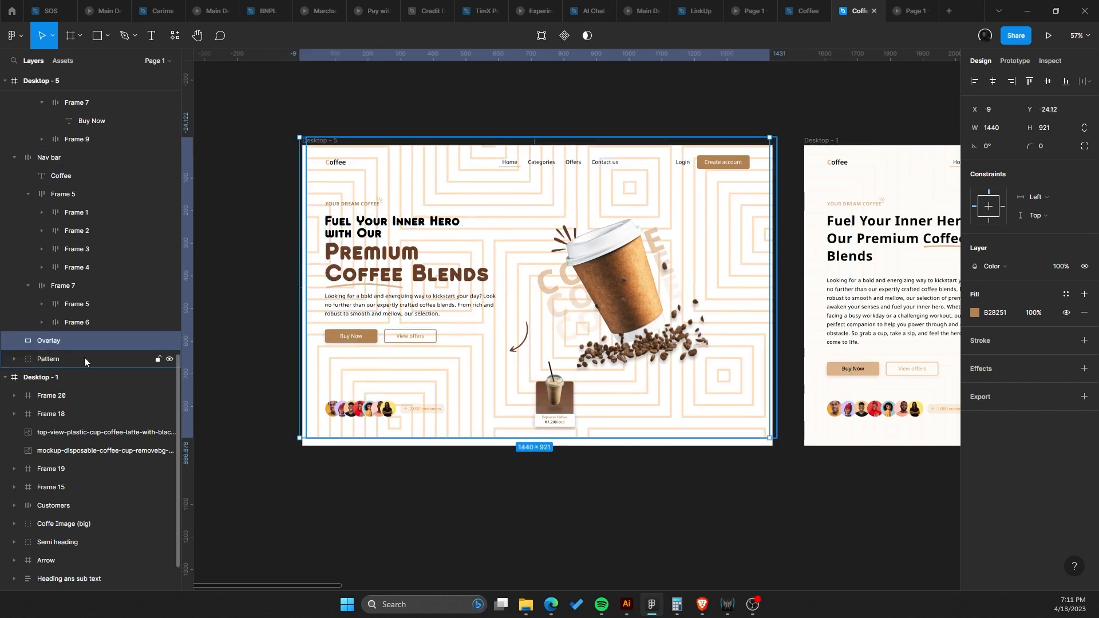
key(ctrl+z)
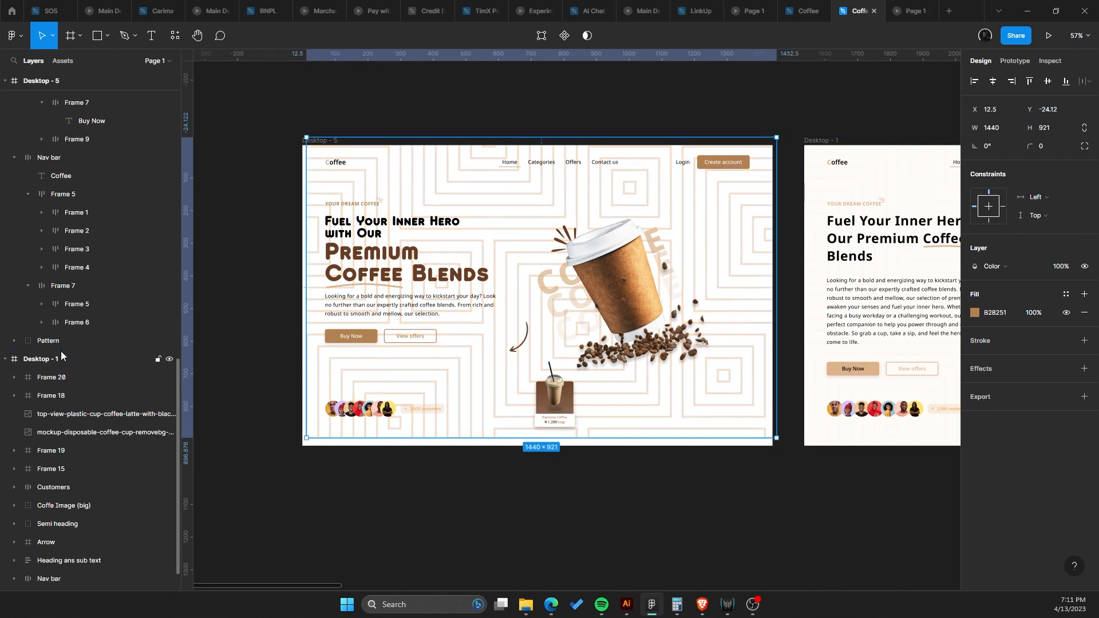
Wrap the Pattern group in a new frame.
click(22, 343)
click(15, 340)
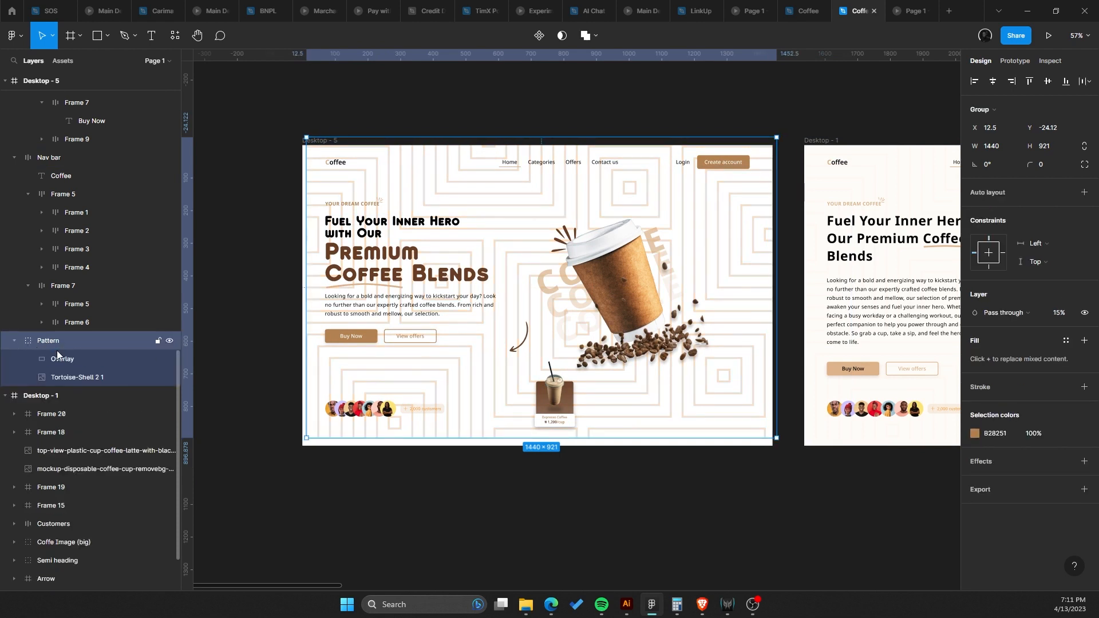
right_click(67, 346)
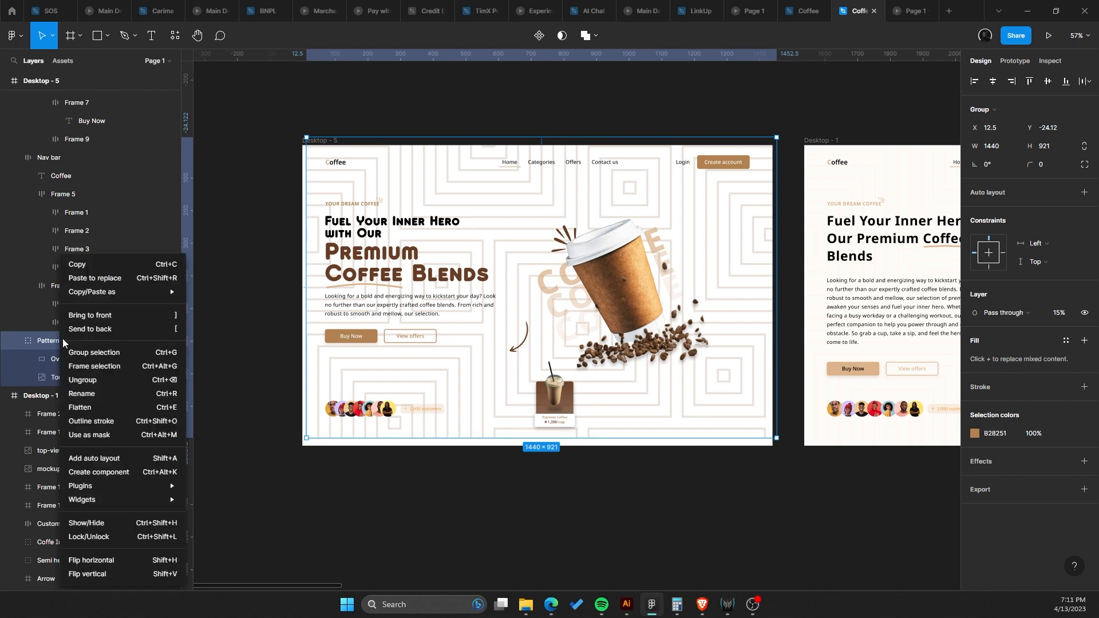
click(82, 363)
Ungroup the Pattern group inside the new frame.
click(15, 340)
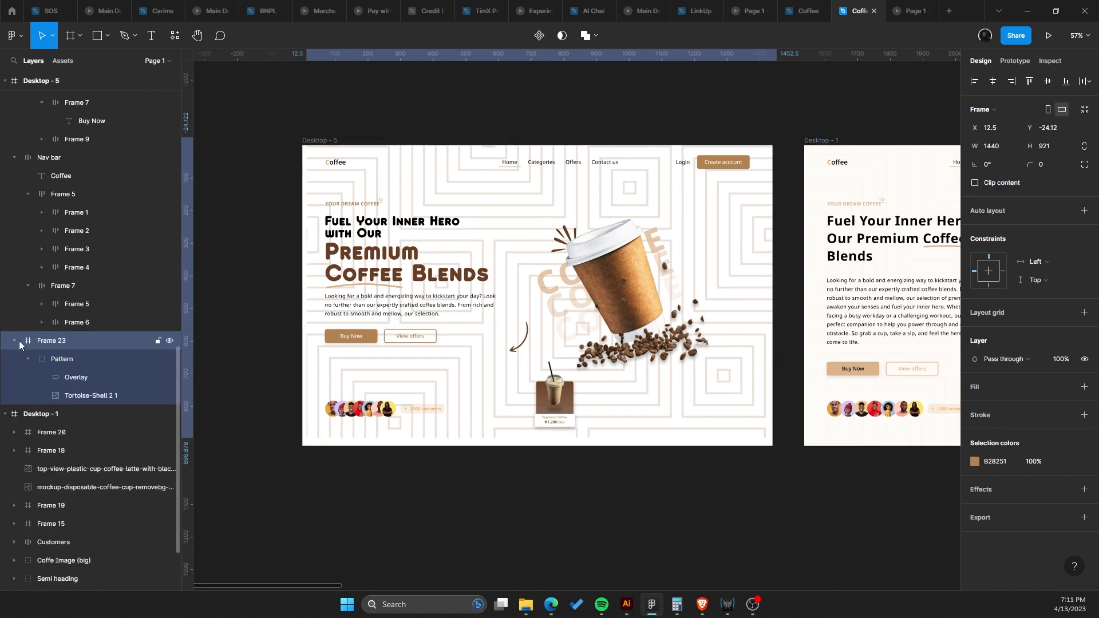
click(70, 361)
key(ctrl+shift+g)
Rename the new frame Pattern_BG.
double_click(55, 341)
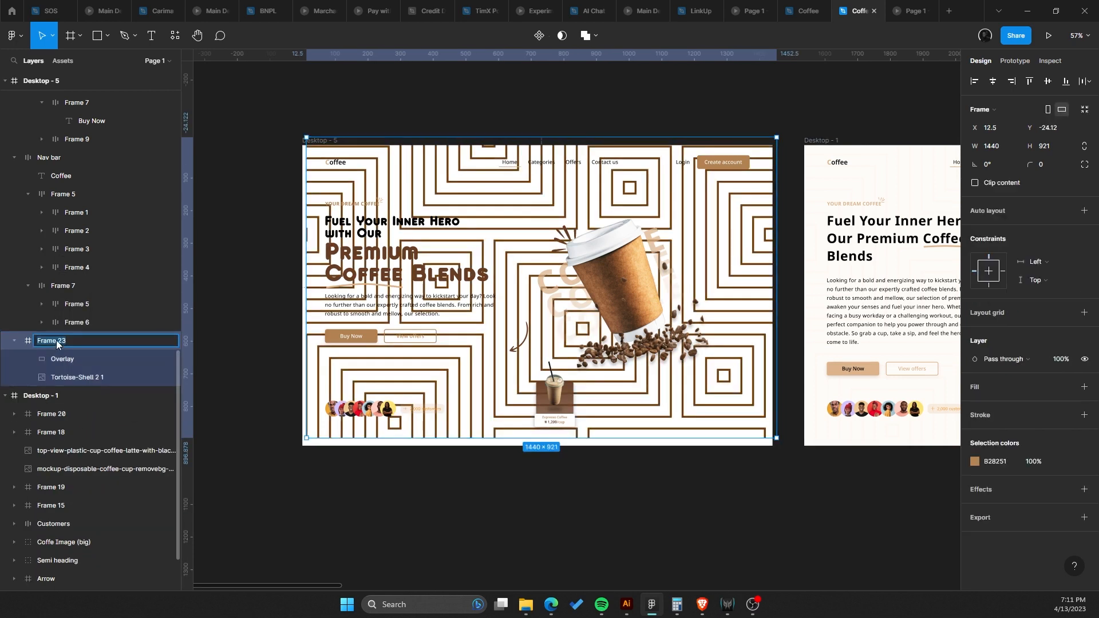
text(Pattern)
key(Return)
key(Escape)
double_click(51, 340)
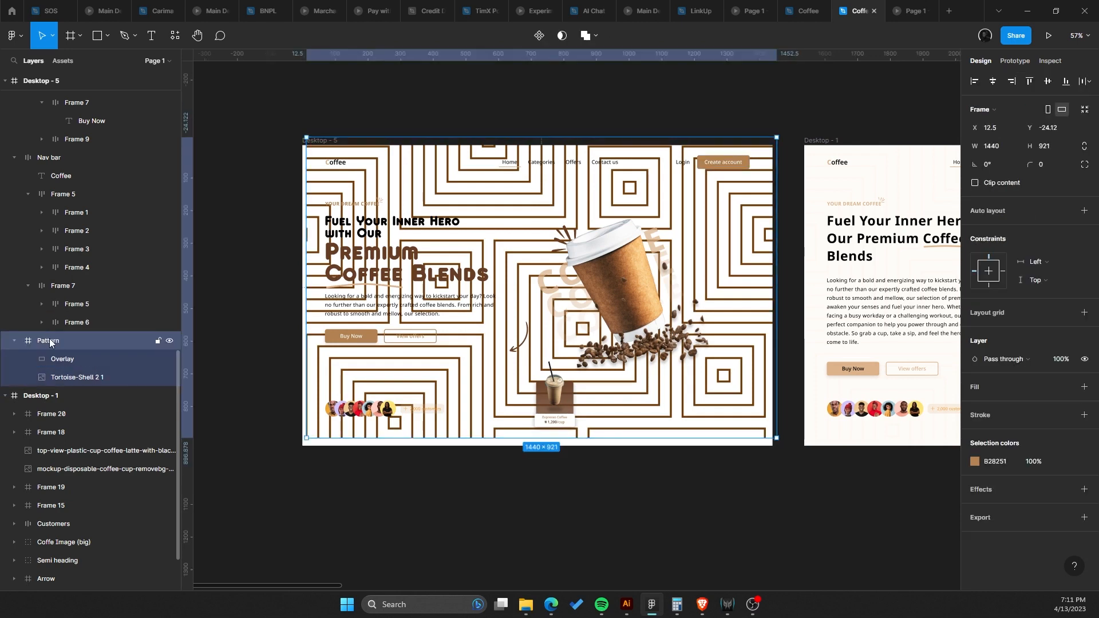
text(_BG)
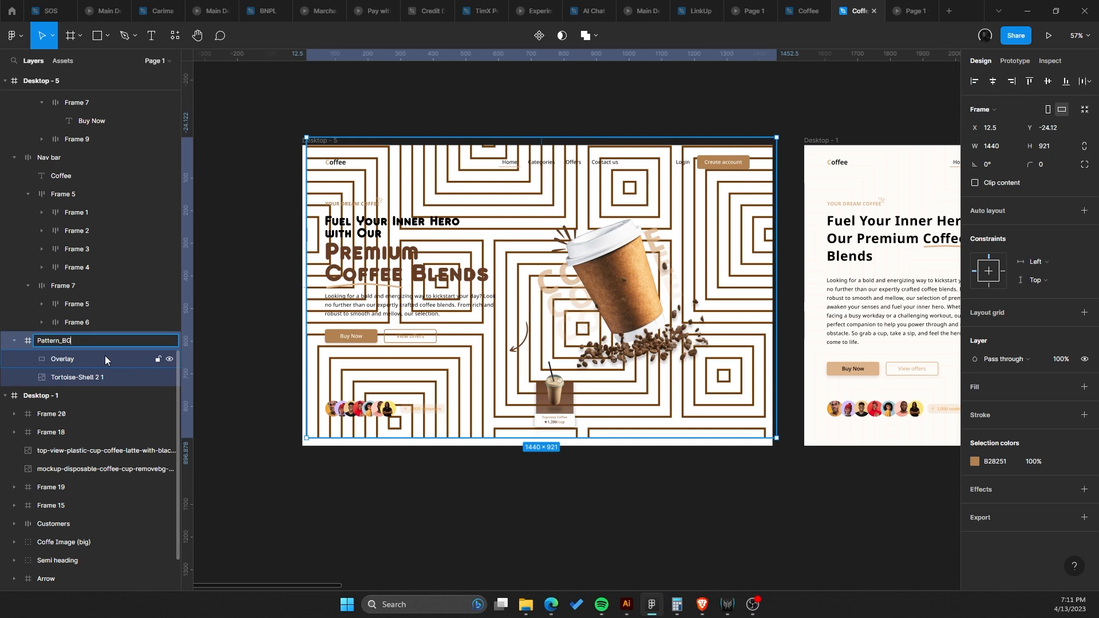
key(Return)
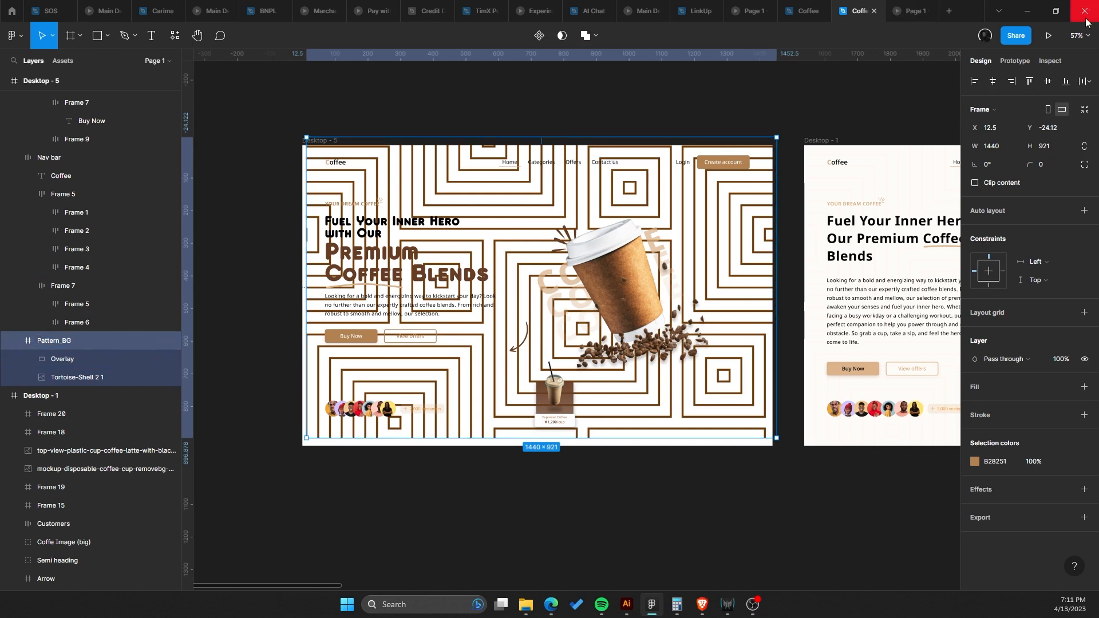
Center the Pattern_BG frame horizontally and vertically within the hero frame.
click(993, 80)
click(1047, 81)
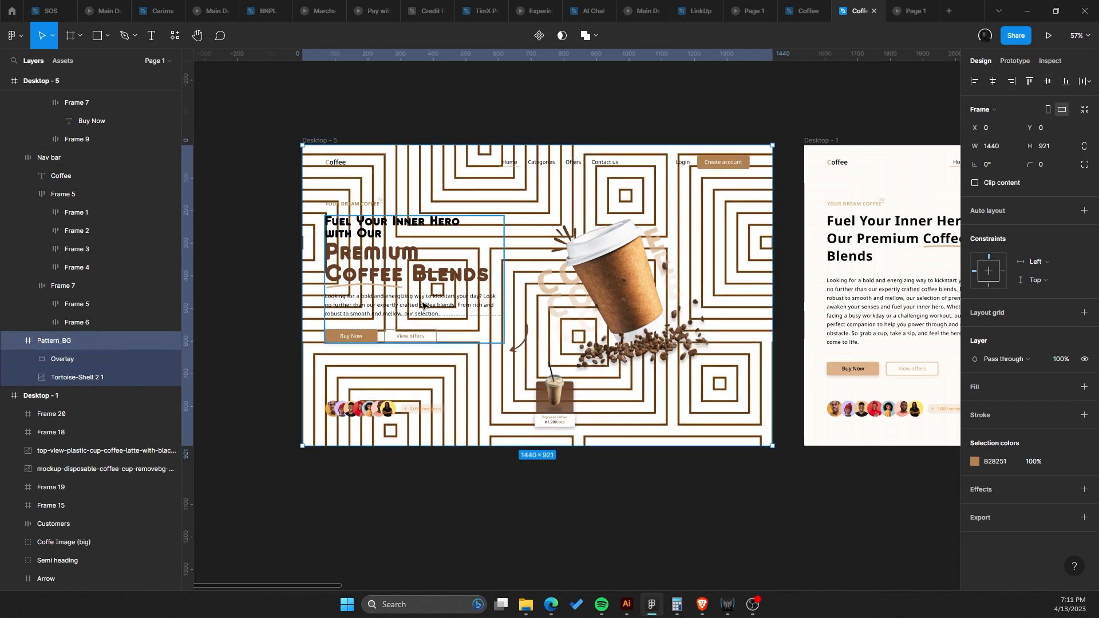
Set the Overlay and pattern image constraints to Scale both horizontally and vertically.
click(90, 365)
shift+click(91, 379)
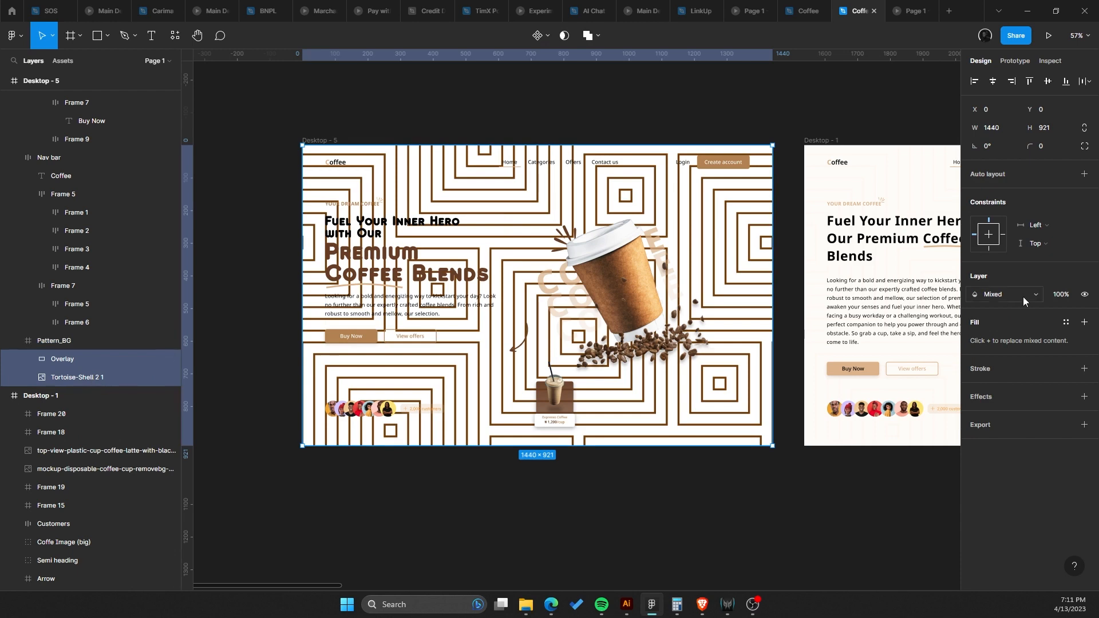
click(1035, 229)
click(1042, 279)
click(1045, 245)
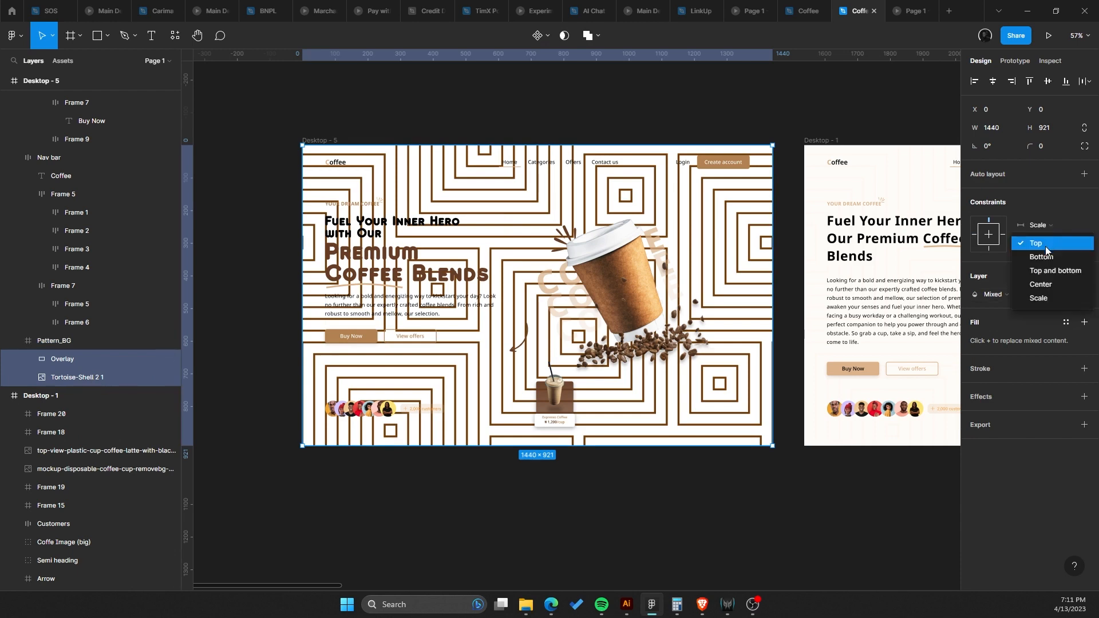
click(1049, 298)
Set the Pattern_BG frame's layer opacity to 3%.
click(444, 115)
click(319, 140)
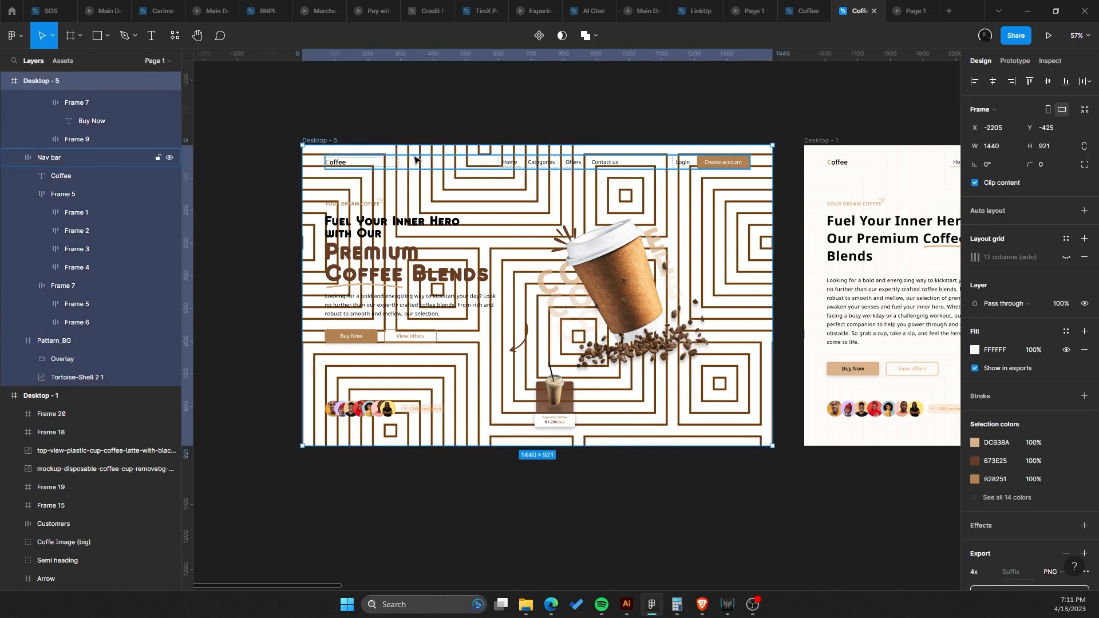
click(353, 170)
click(363, 152)
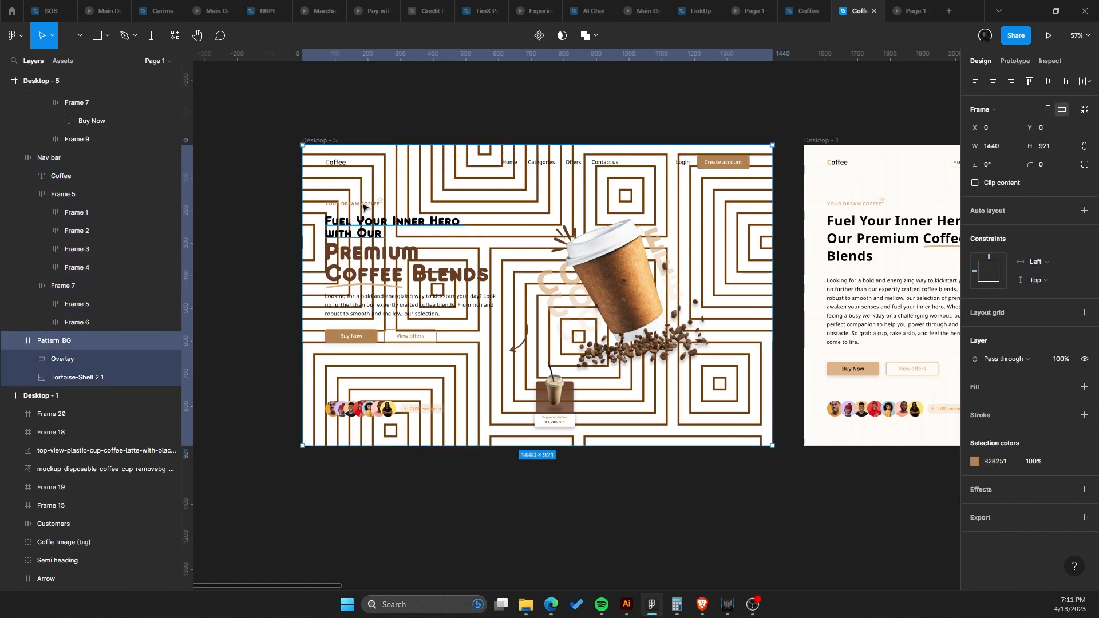
drag(363, 152, 388, 212)
drag(470, 68, 469, 145)
click(1067, 360)
text(20)
key(Return)
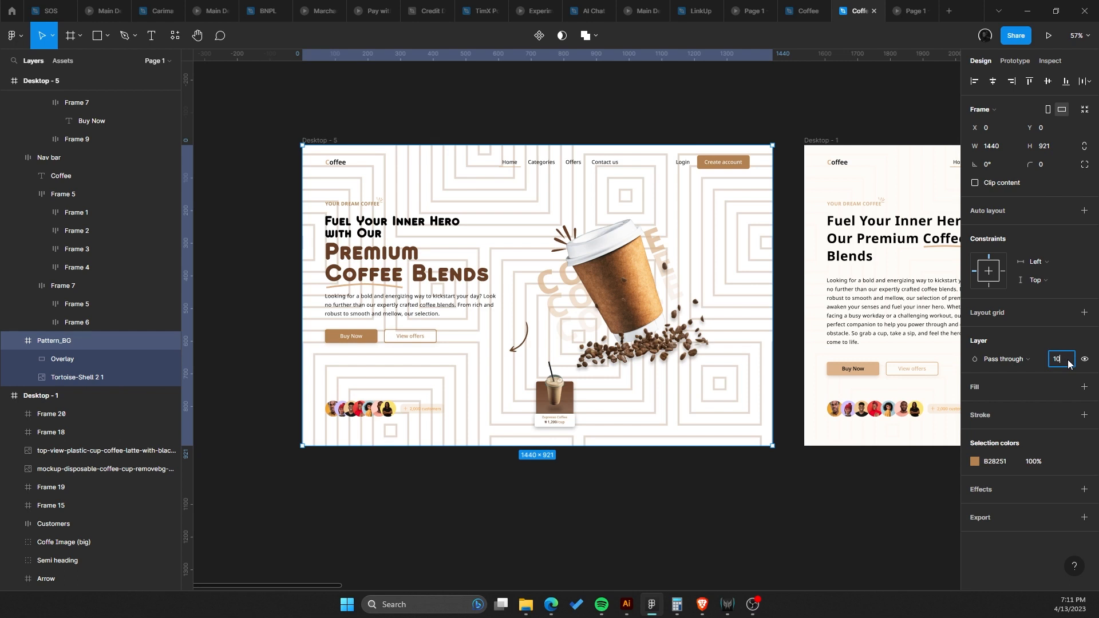
text(10)
key(Return)
text(5)
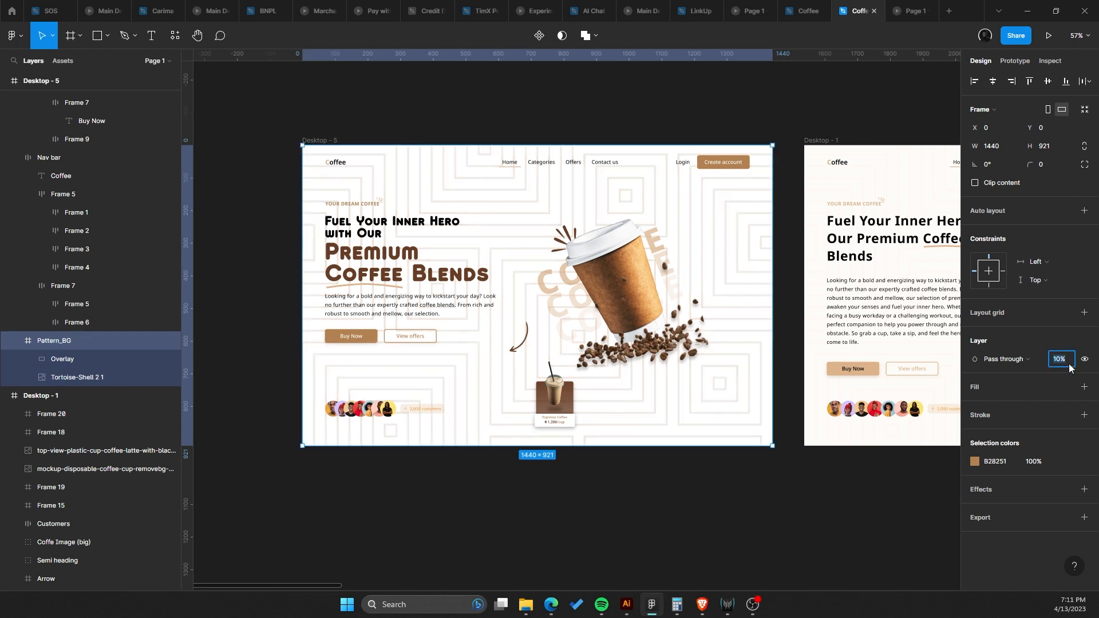
key(Return)
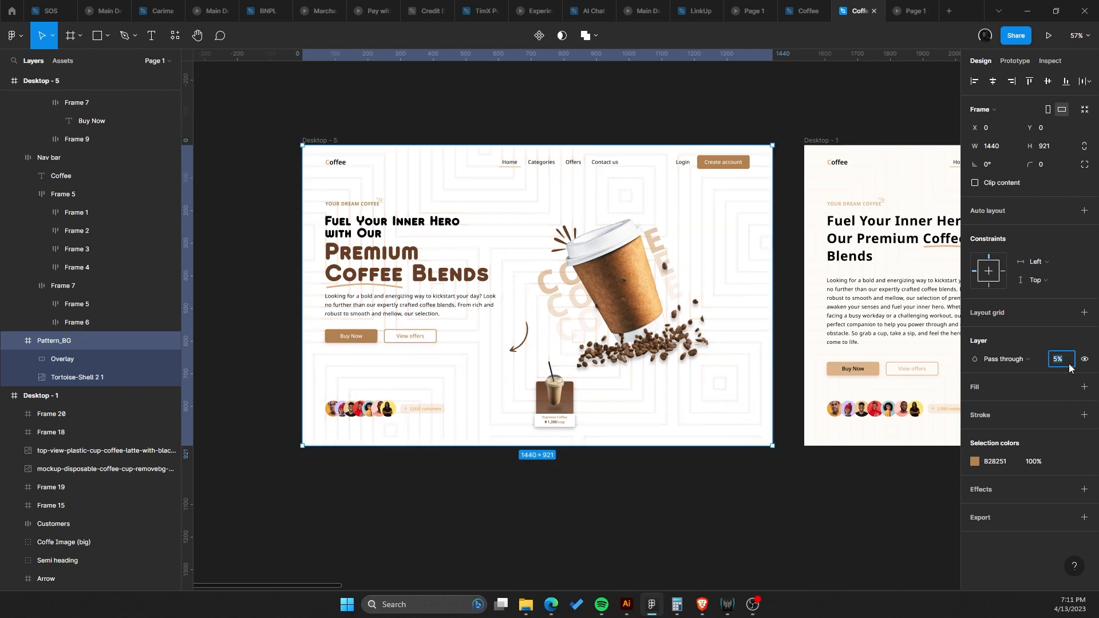
text(3)
key(Return)
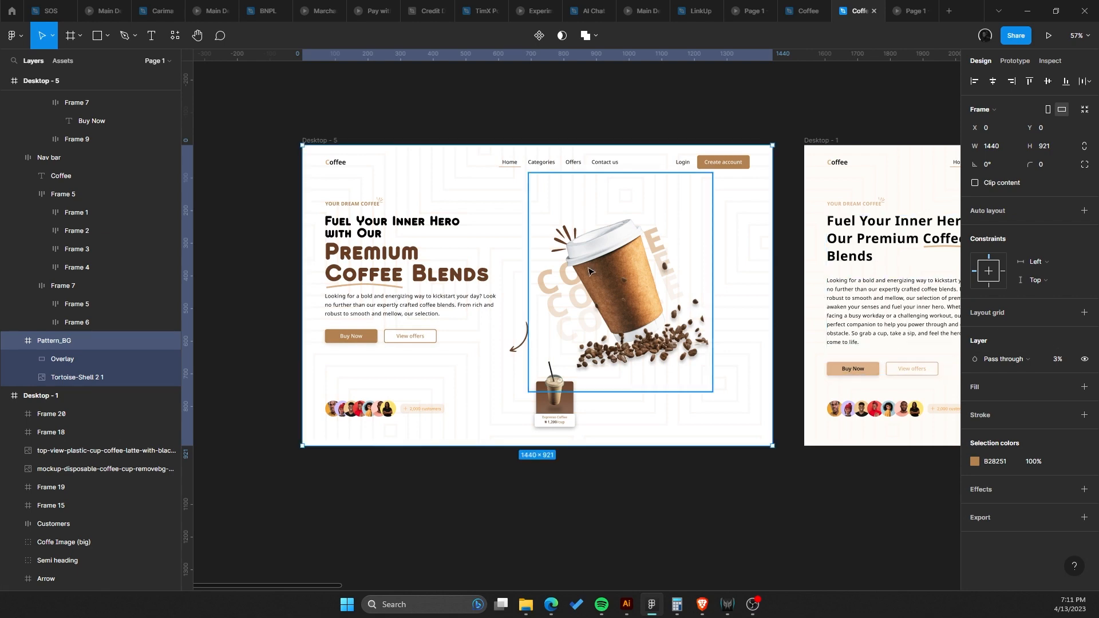
Lock the Pattern_BG layer.
click(157, 341)
click(389, 253)
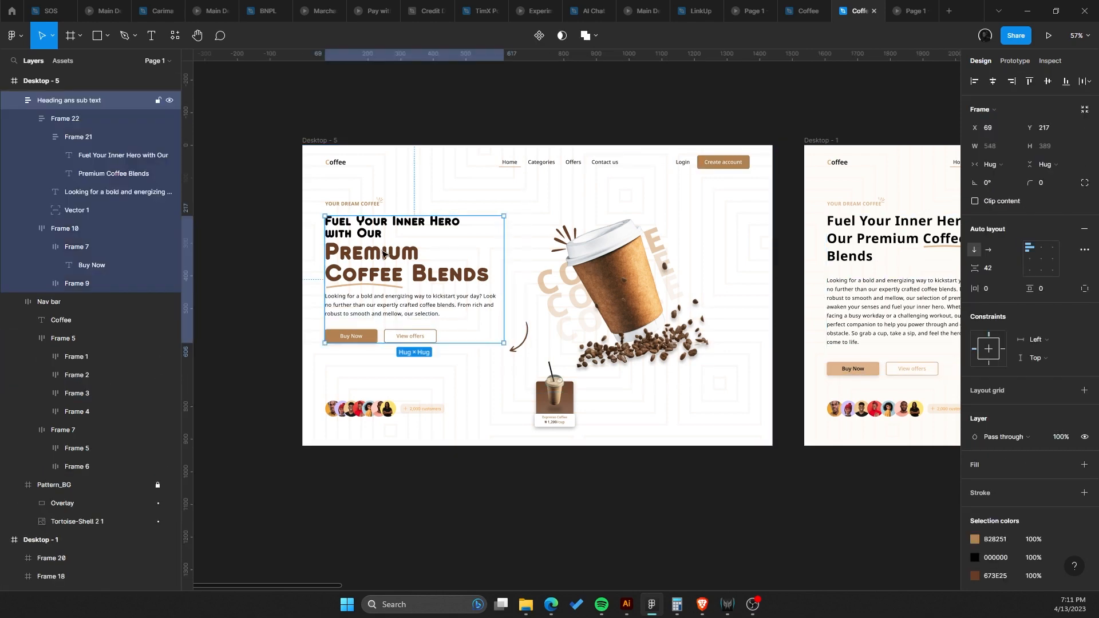
scroll(391, 256, up, 3)
Move the big coffee image group right to about X 794.
triple_click(391, 255)
scroll(391, 255, right, 1)
click(692, 273)
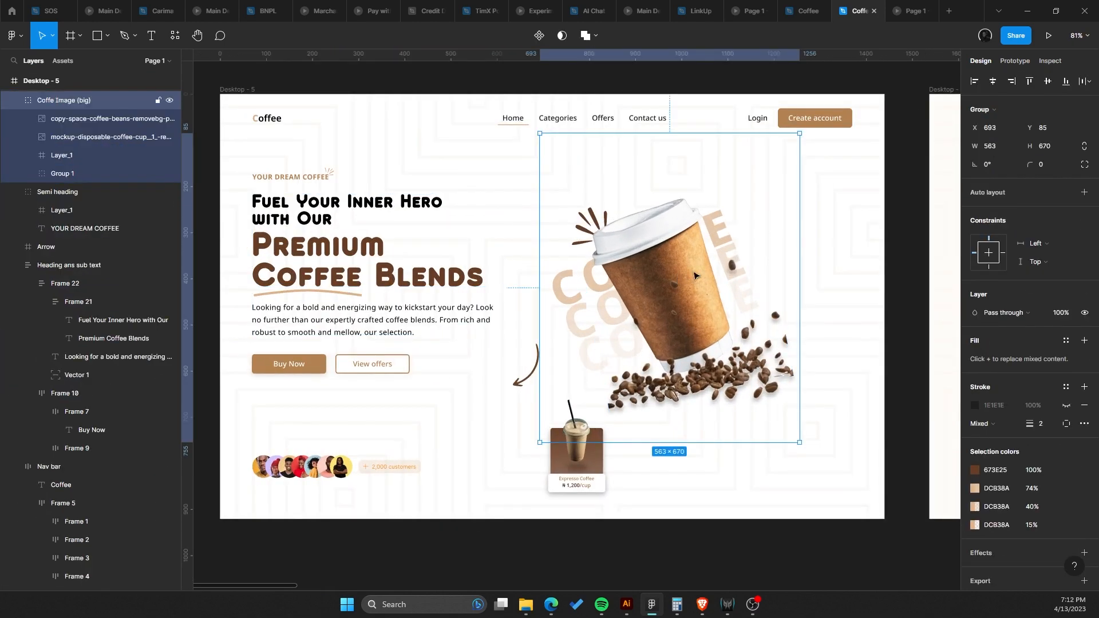
drag(693, 273, 734, 273)
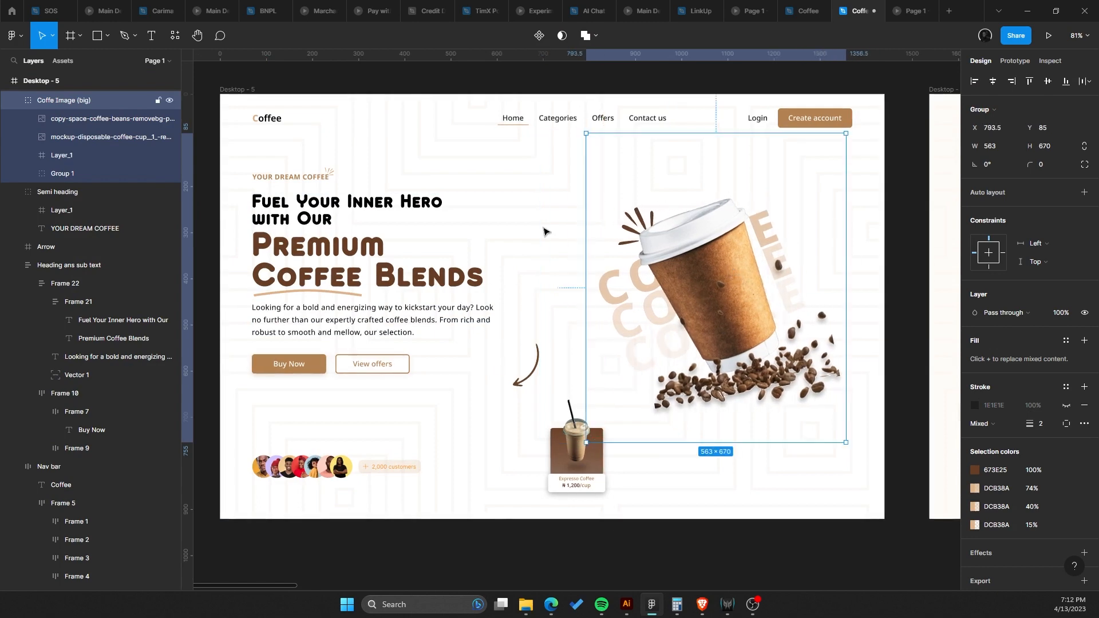
Show the hero frame's 12-column layout grid and nudge the big coffee image to X 796.
click(513, 187)
click(245, 87)
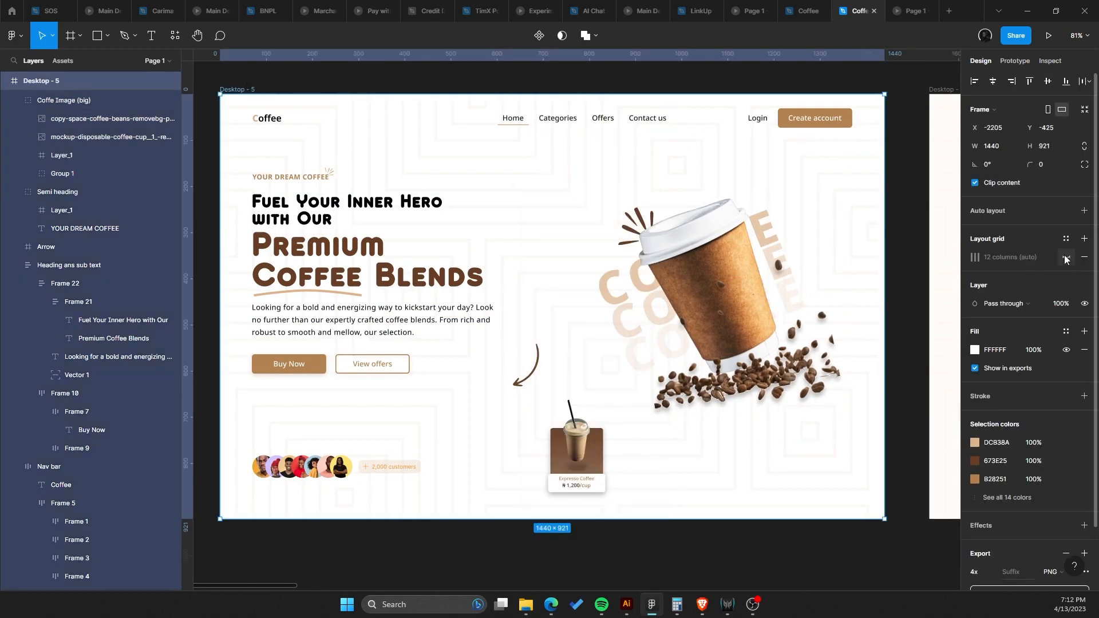
click(1066, 258)
drag(812, 286, 814, 286)
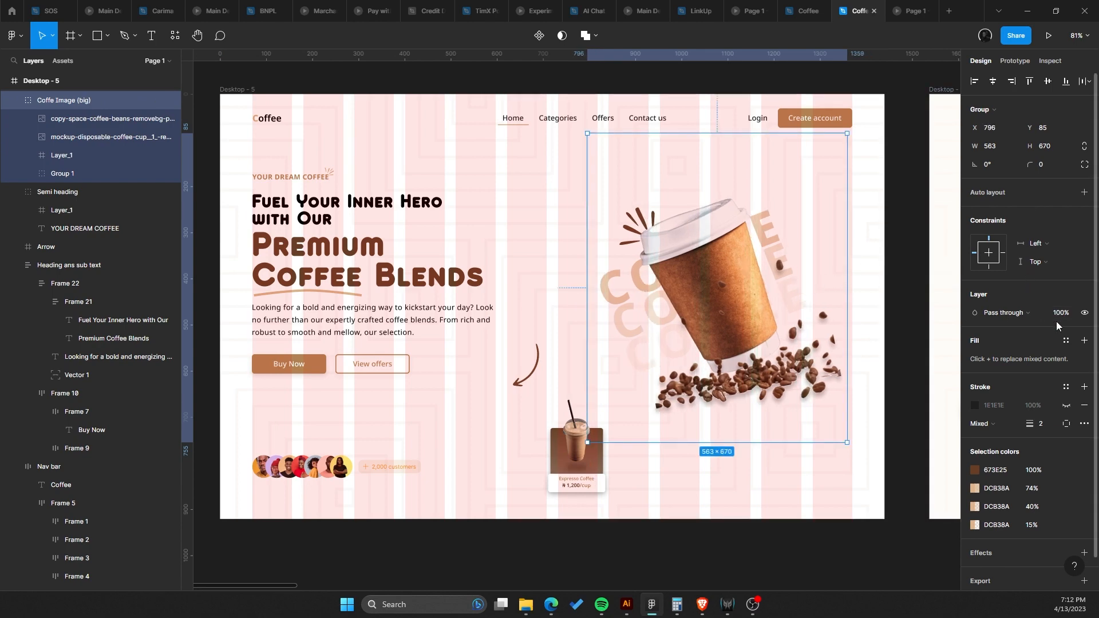
Try to resize the big coffee image group from its left edge.
click(537, 192)
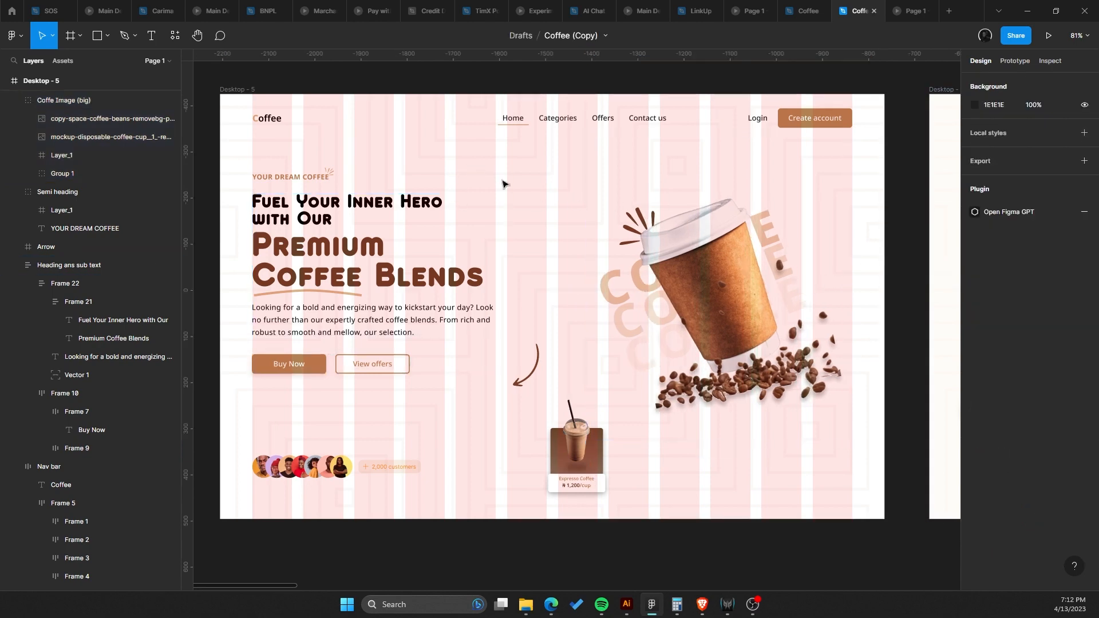
click(699, 229)
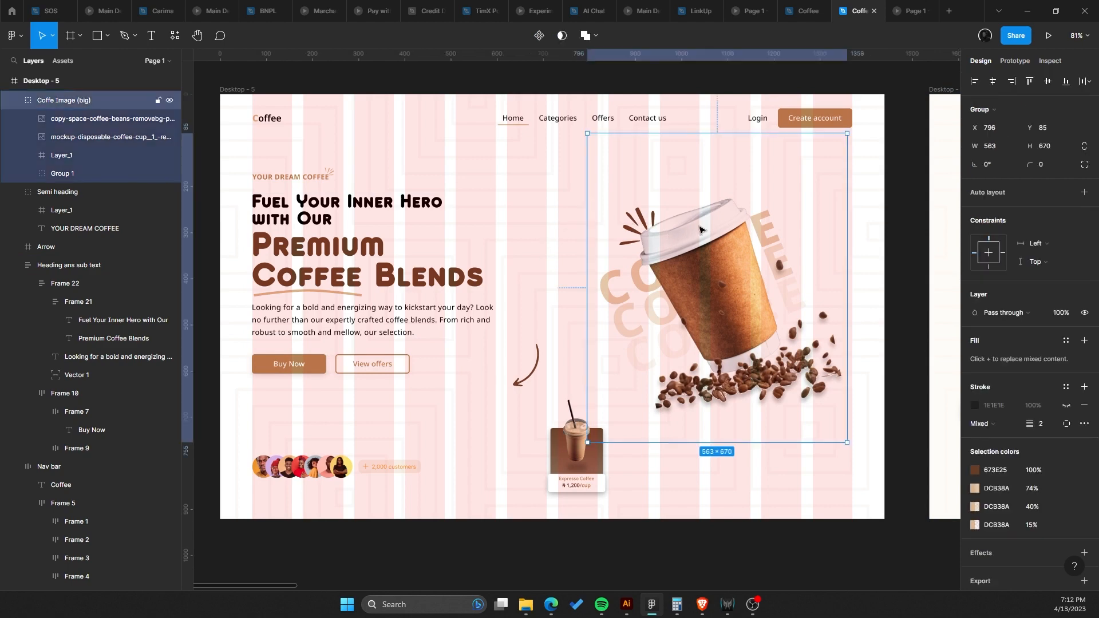
drag(585, 238, 596, 236)
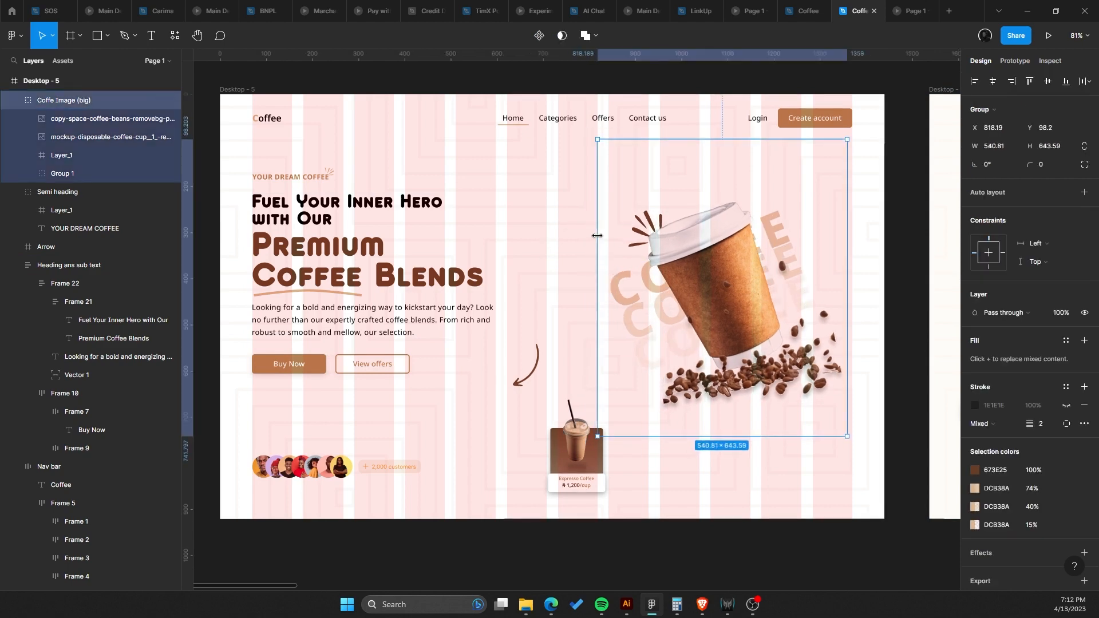
key(ctrl+z)
click(464, 184)
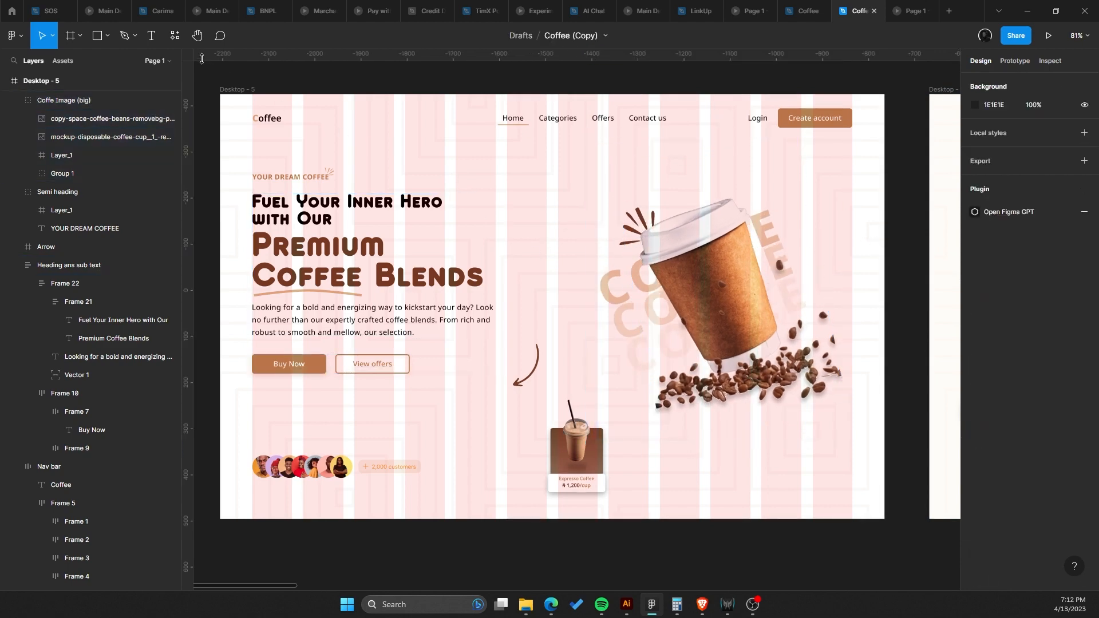
Hide the hero frame's 12-column layout grid.
click(238, 87)
click(1065, 257)
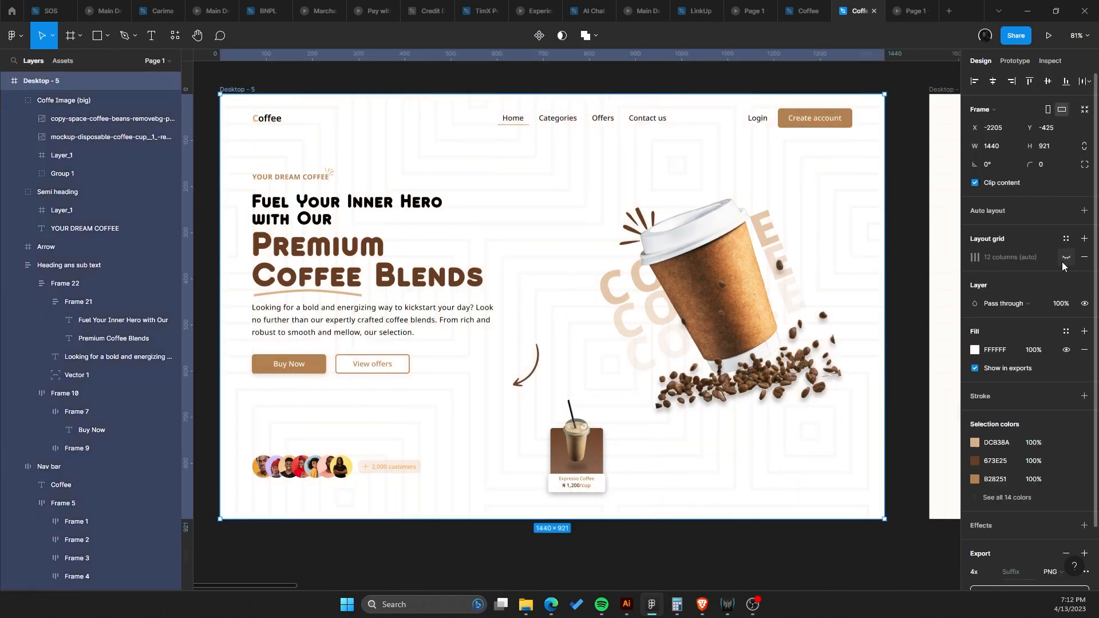
click(430, 258)
Increase the Premium Coffee Blends heading's font size to 84.
click(377, 254)
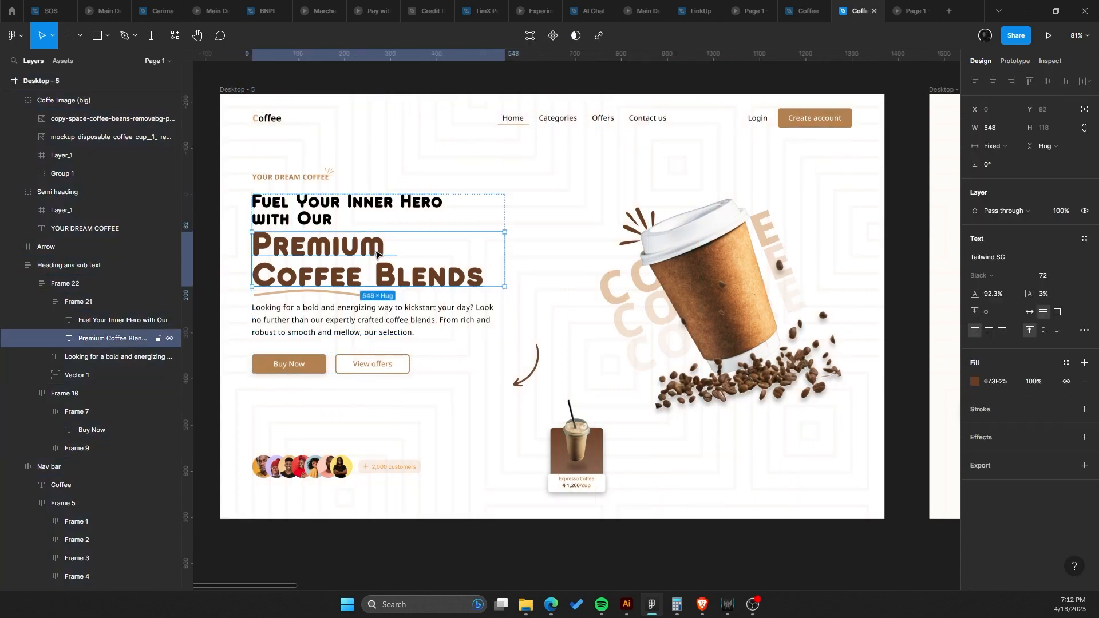
key(Up)
key(Up)
key(Up)
key(Up)
key(Up)
key(Up)
key(Up)
key(Up)
key(Up)
key(Up)
key(Up)
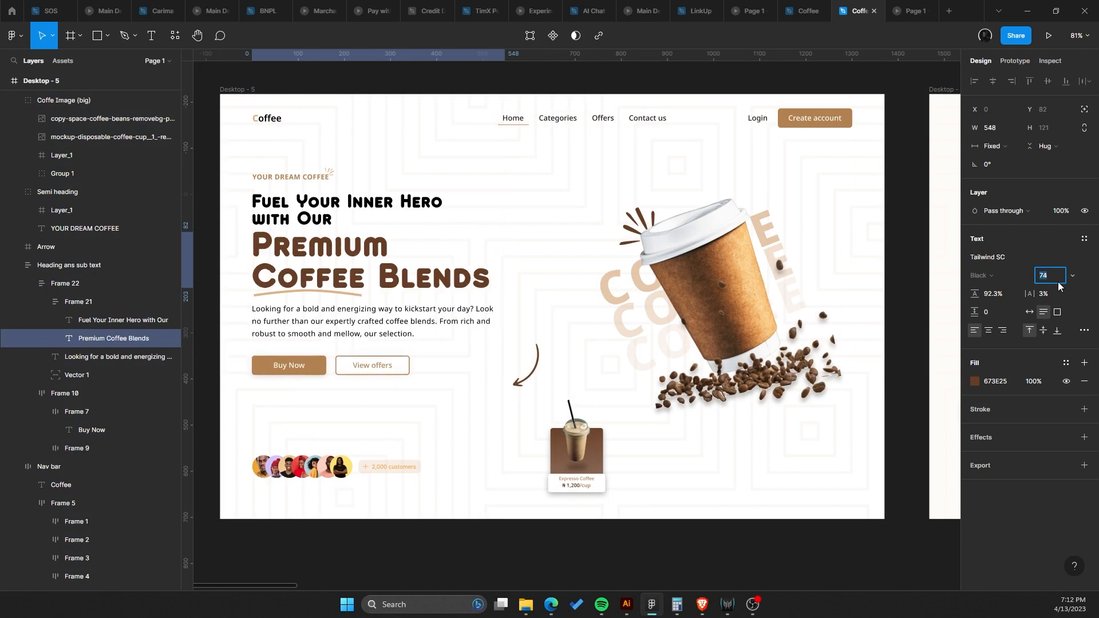
key(Up)
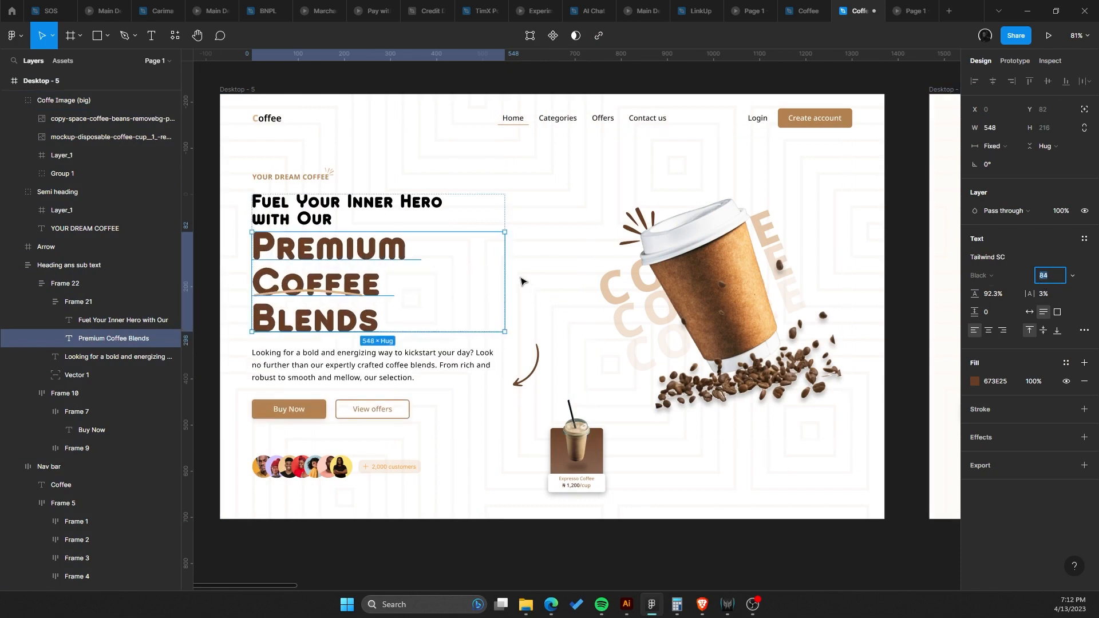
Widen the Premium Coffee Blends text box to about 618 px so it fits on two lines.
click(498, 283)
click(432, 268)
drag(524, 262, 538, 261)
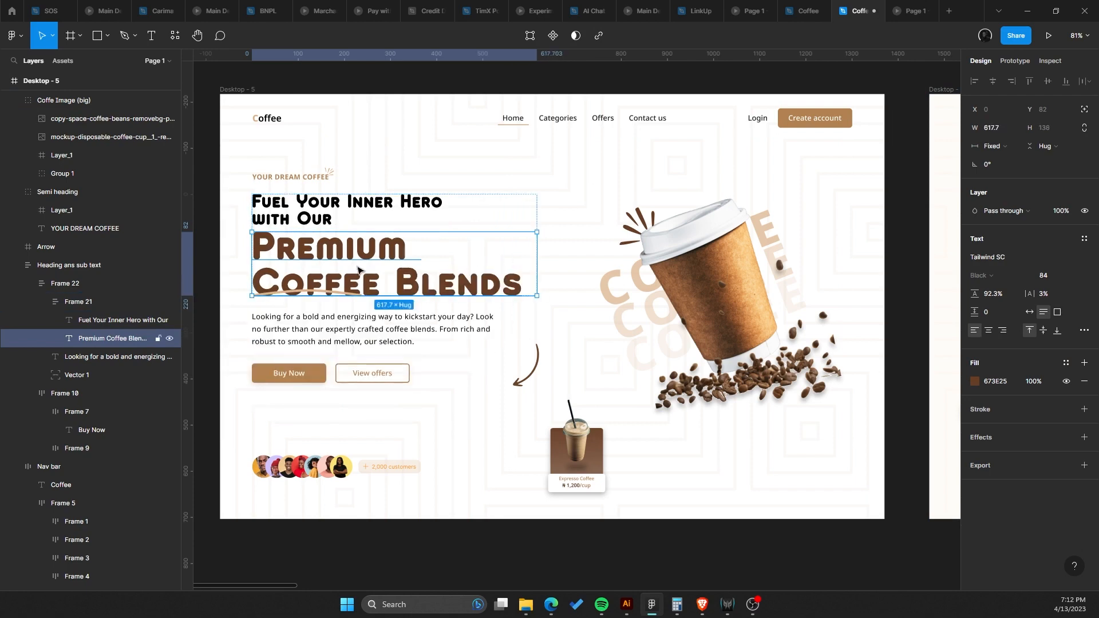
Stretch the curved underline beneath the heading to about 275 px wide.
scroll(302, 287, up, 3)
click(322, 297)
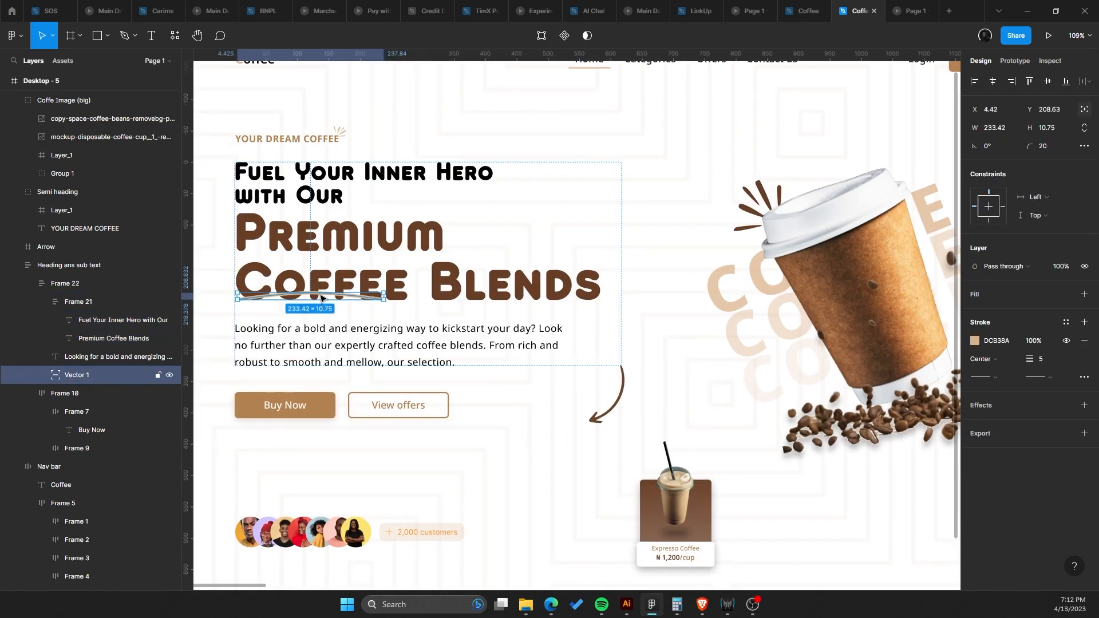
drag(336, 300, 395, 310)
scroll(458, 320, down, 2)
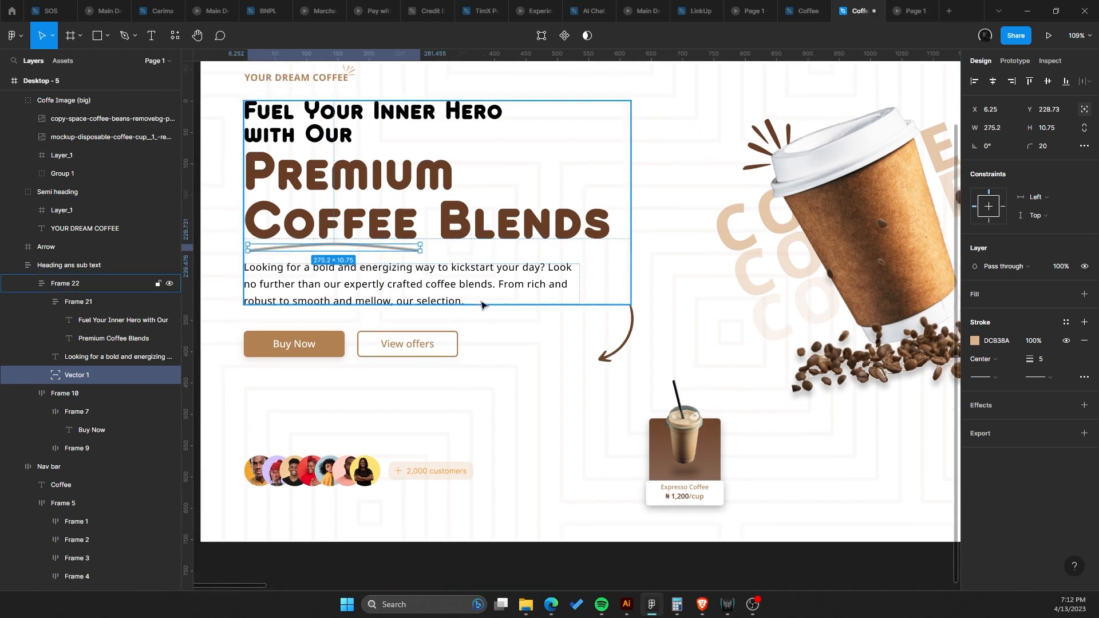
Move the curved arrow left to about X 536, Y 605 beside the paragraph.
click(624, 350)
drag(624, 349, 561, 334)
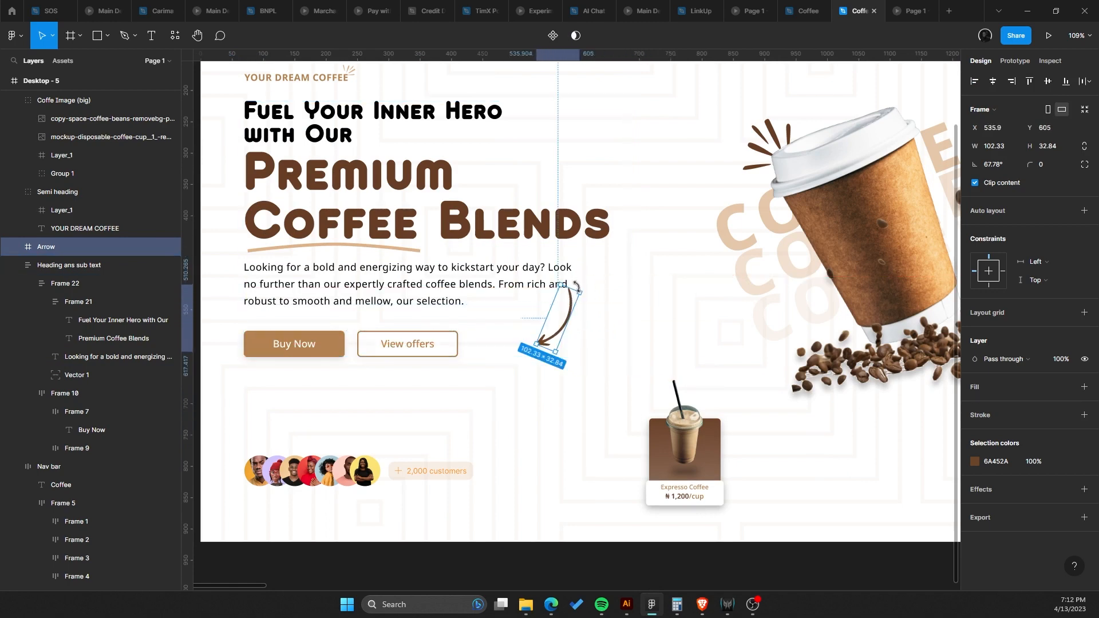
Try to reshape the arrow's head by selecting and moving its vector points.
double_click(568, 321)
scroll(566, 324, up, 5)
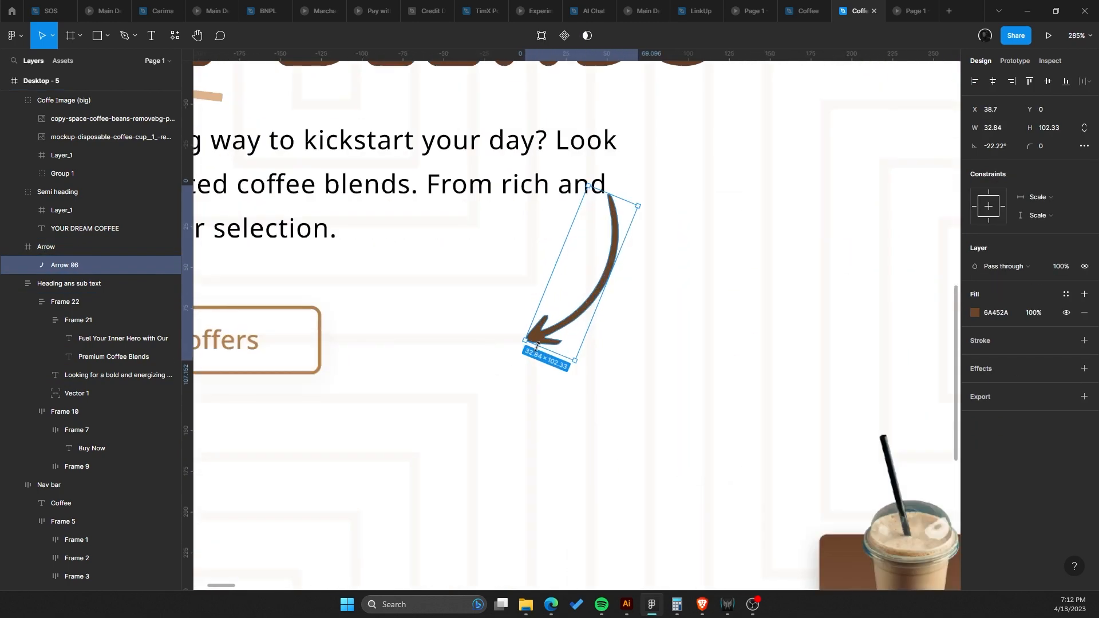
double_click(548, 332)
drag(498, 297, 601, 375)
drag(484, 299, 606, 381)
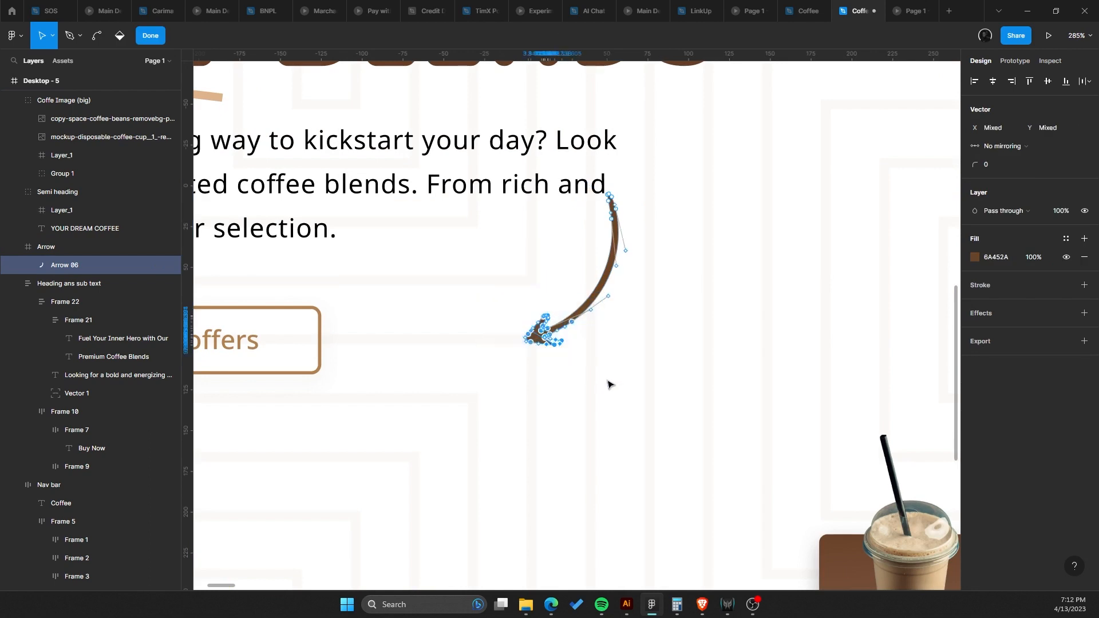
key(ctrl+z)
key(ctrl+z)
drag(479, 287, 596, 383)
mouse_move(545, 340)
mouse_down()
mouse_move(532, 323)
mouse_move(553, 334)
mouse_up()
key(ctrl+z)
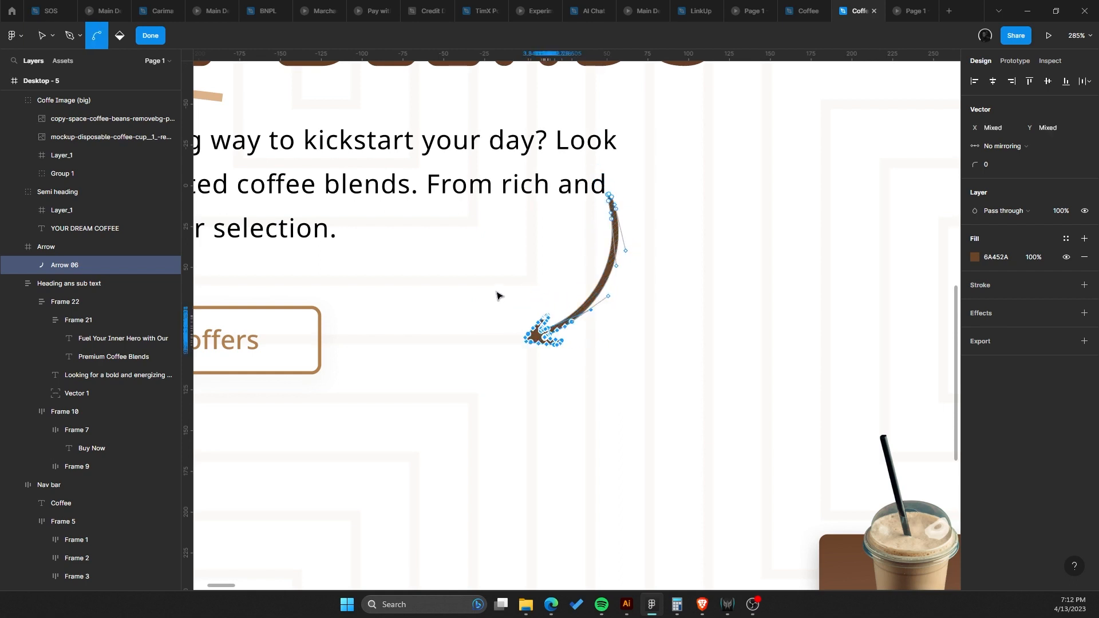
drag(461, 275, 574, 351)
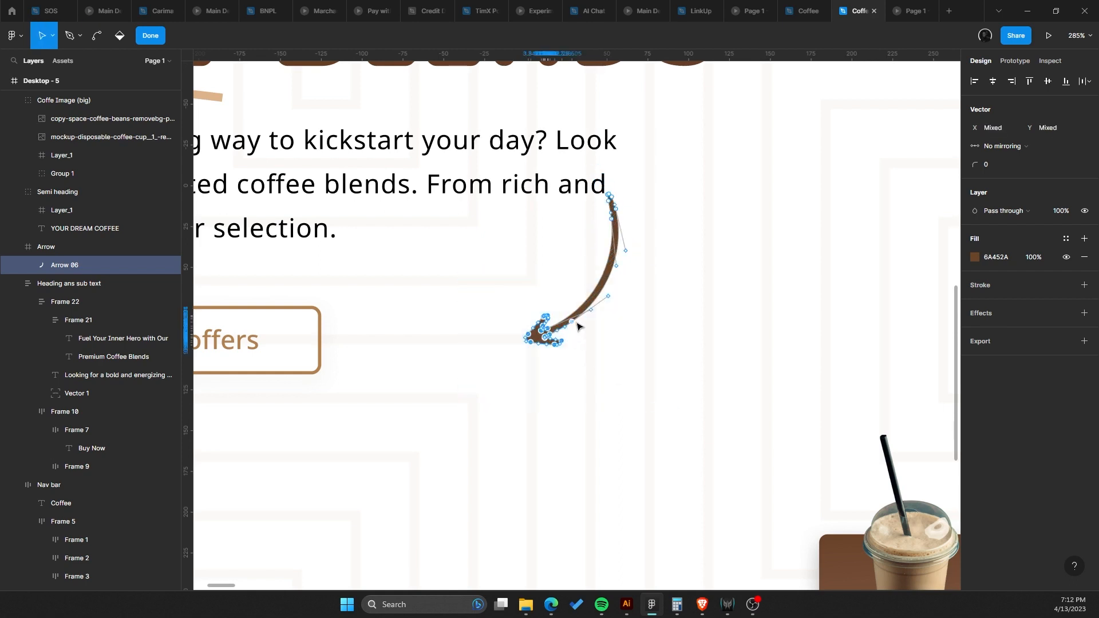
drag(556, 311, 512, 305)
key(ctrl+z)
Re-enter the arrow's vector editing and try again to select and adjust its head points.
click(91, 247)
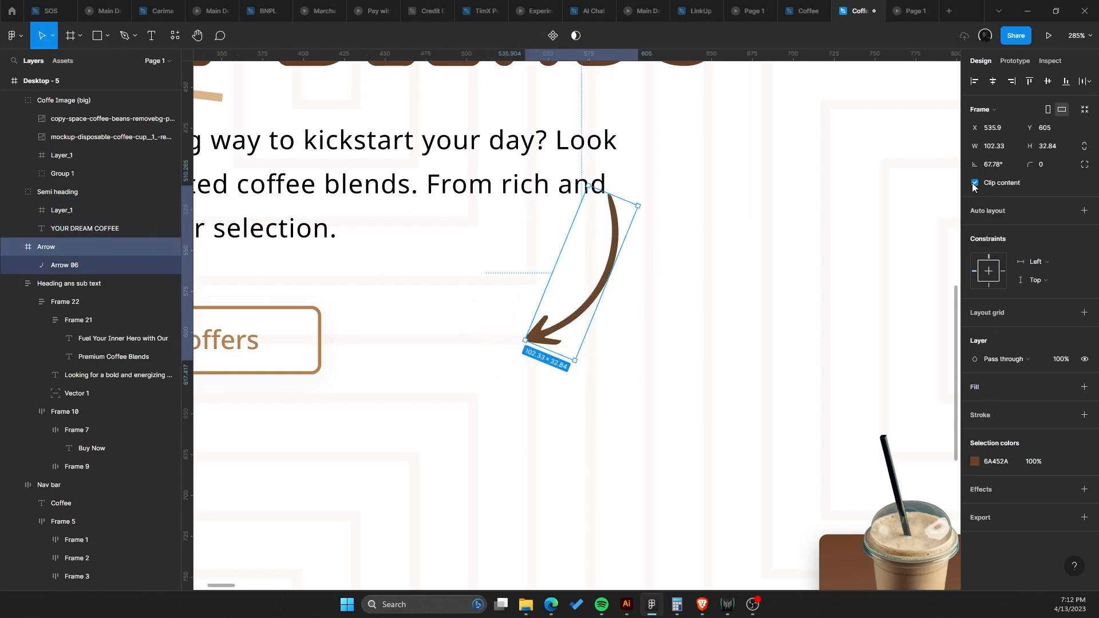
click(545, 339)
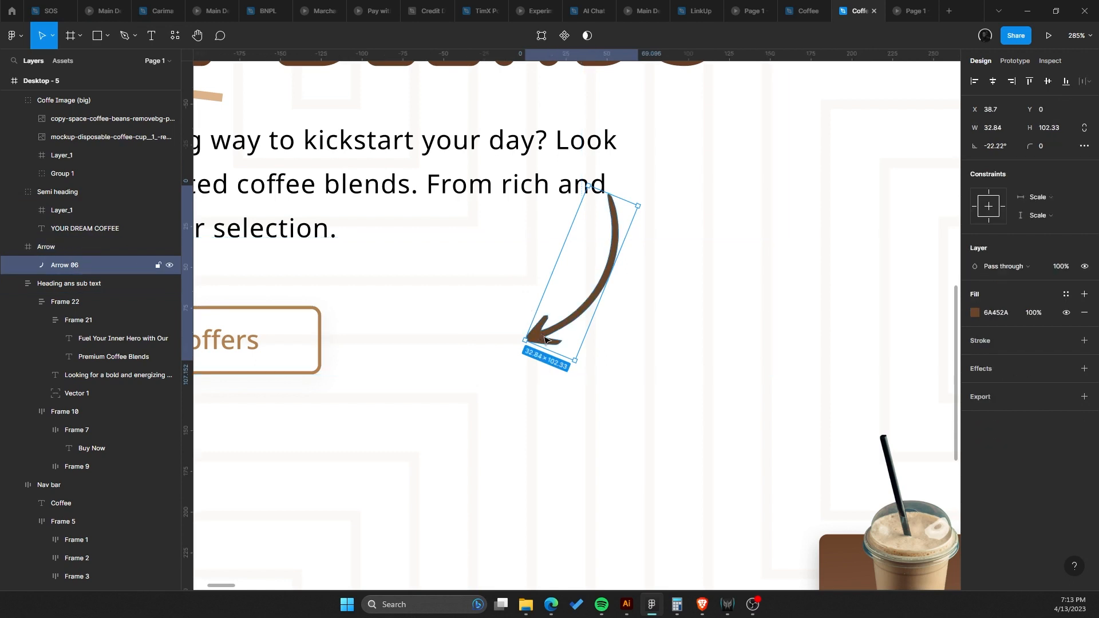
double_click(532, 331)
drag(483, 282, 615, 385)
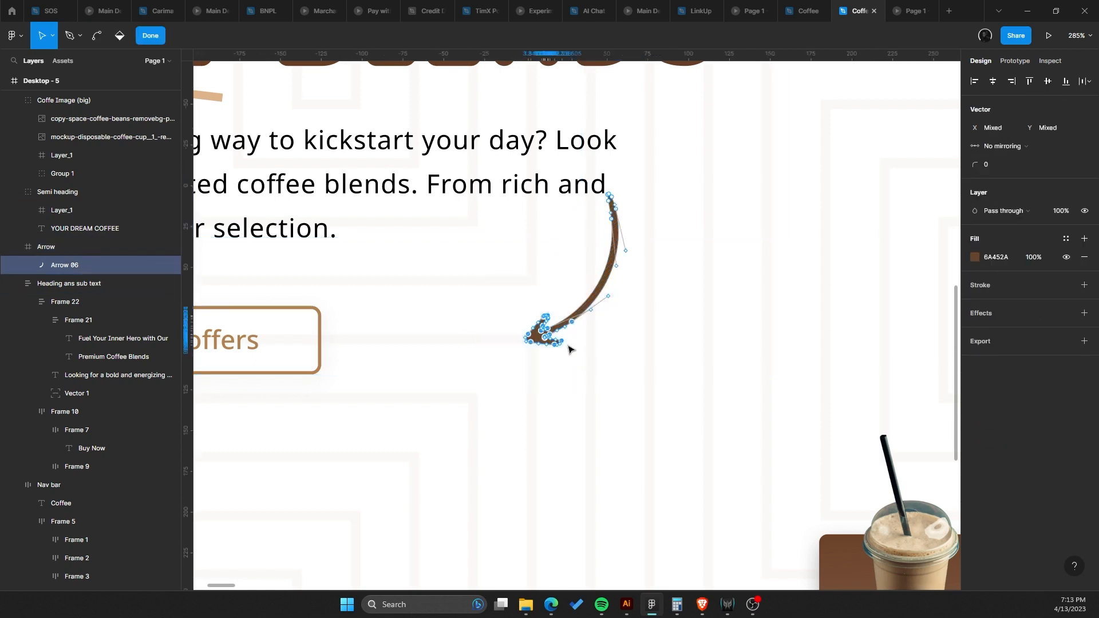
click(562, 344)
drag(457, 293, 569, 368)
drag(500, 292, 602, 379)
mouse_move(571, 327)
mouse_down()
mouse_move(550, 309)
mouse_move(596, 329)
mouse_move(520, 346)
mouse_move(512, 334)
mouse_move(526, 315)
mouse_move(569, 324)
mouse_up()
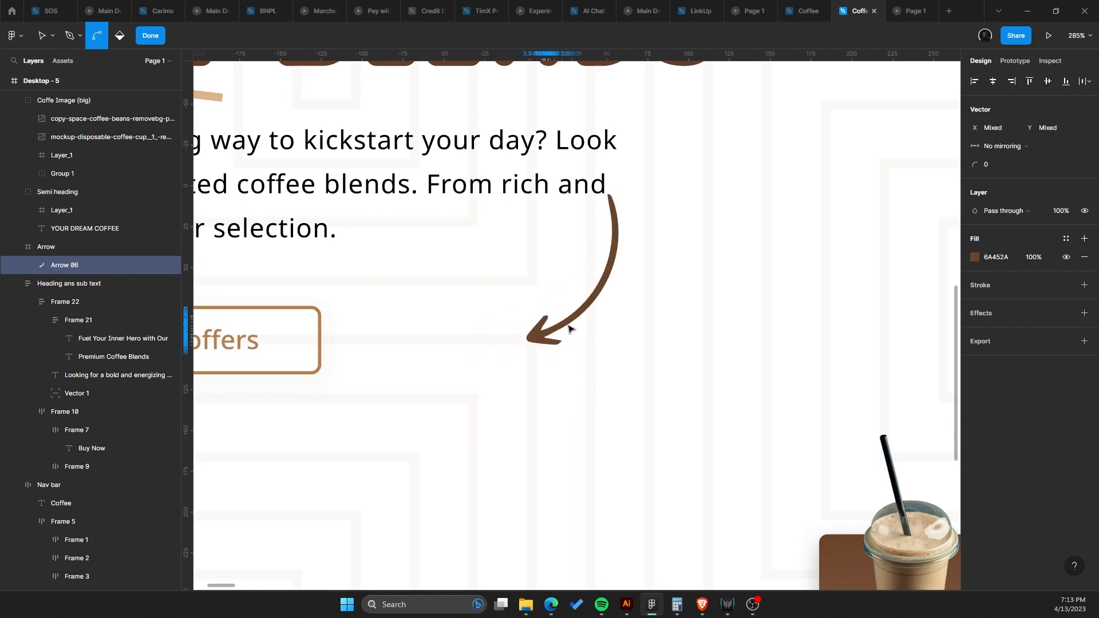
key(Escape)
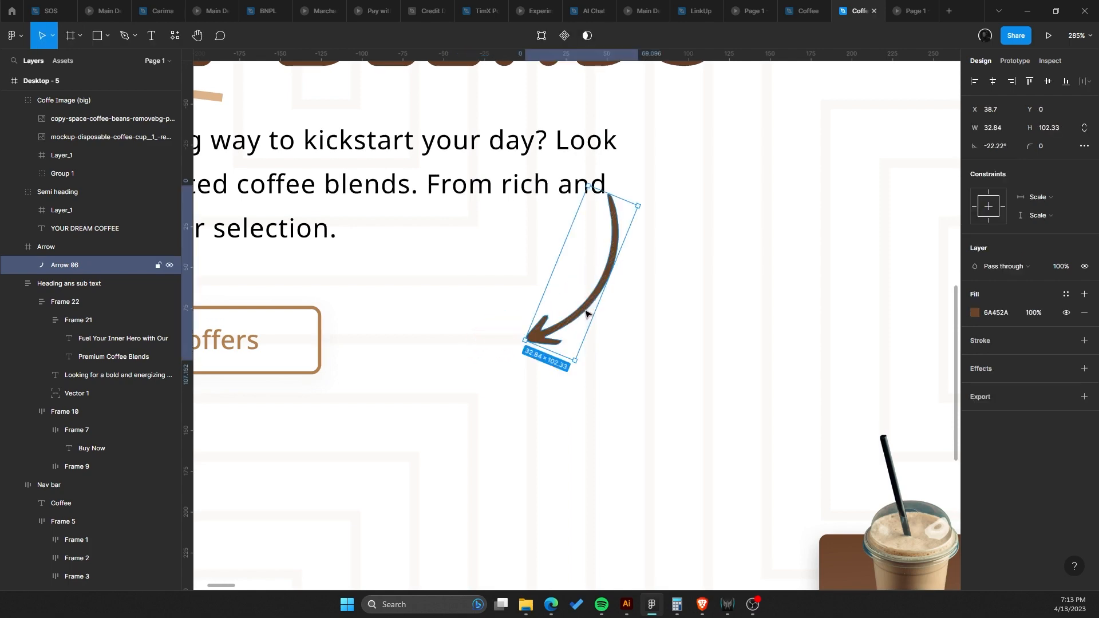
Draw a new curved path with the Pen tool to the right of the existing arrow.
scroll(581, 311, down, 5)
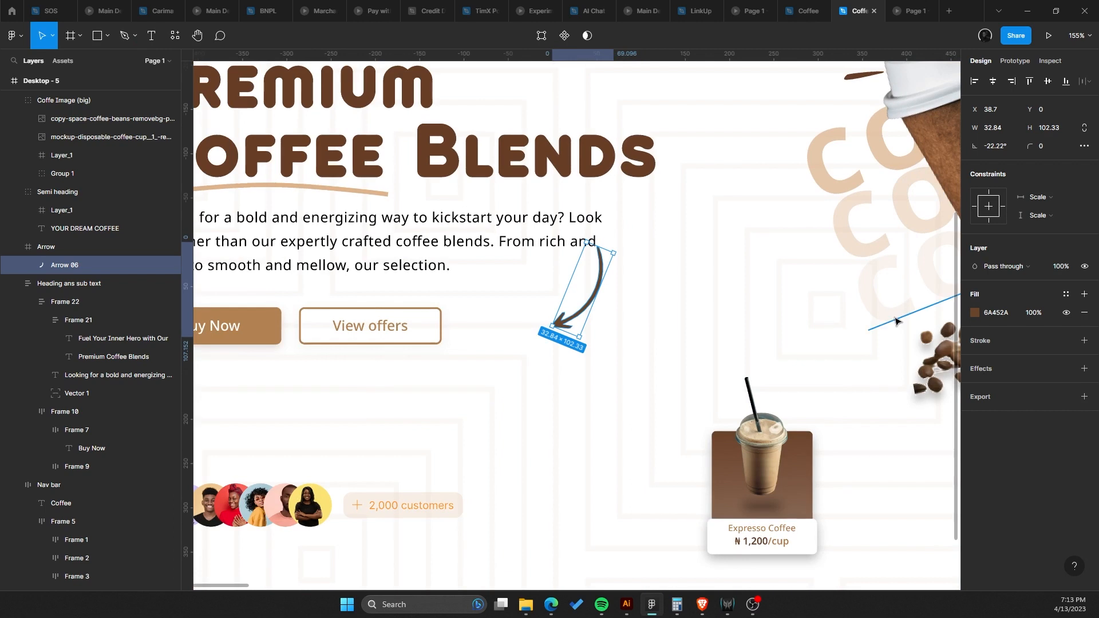
click(126, 35)
click(134, 41)
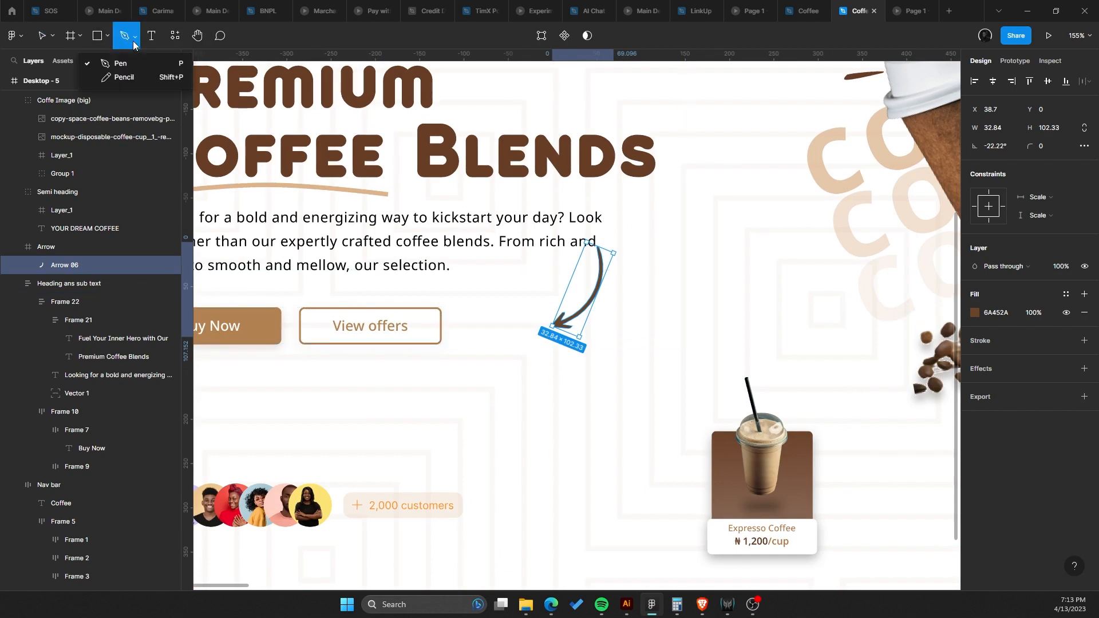
click(135, 42)
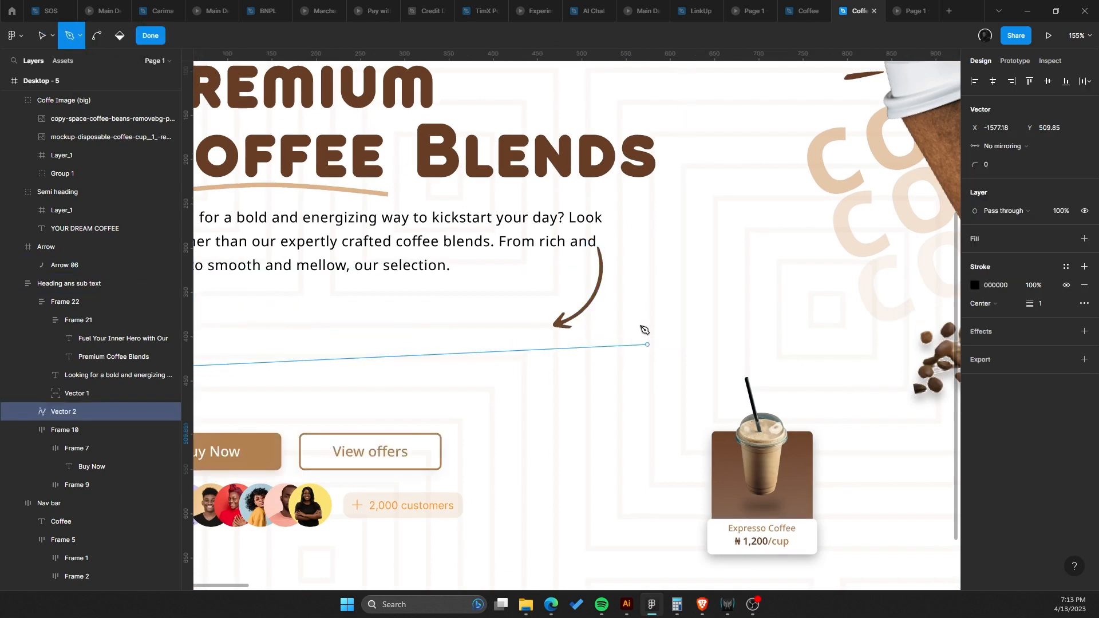
click(750, 281)
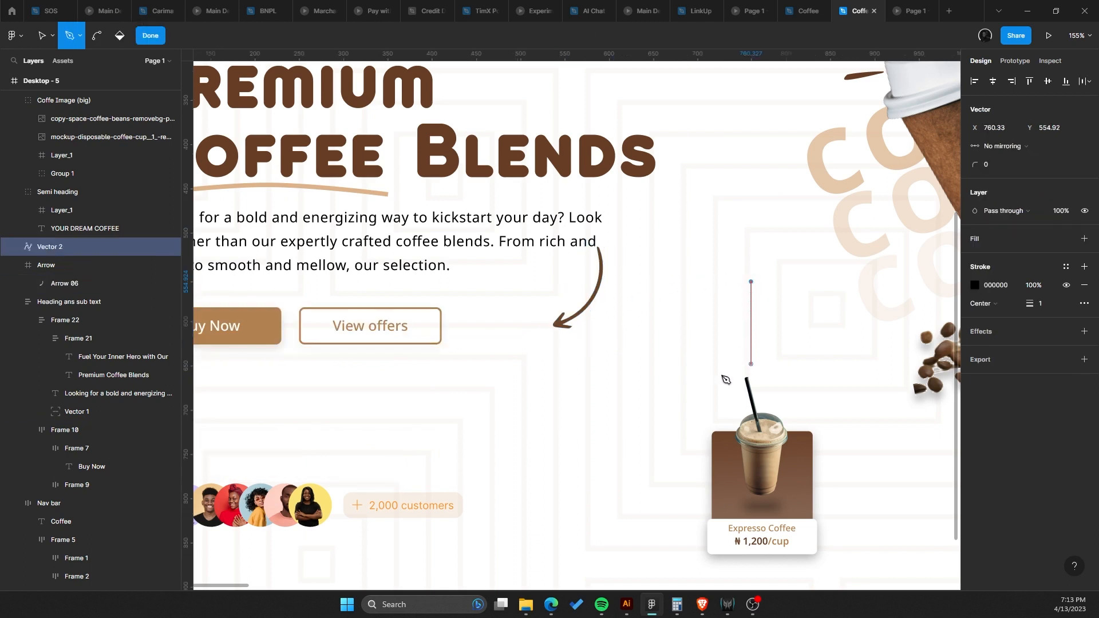
drag(701, 378, 589, 380)
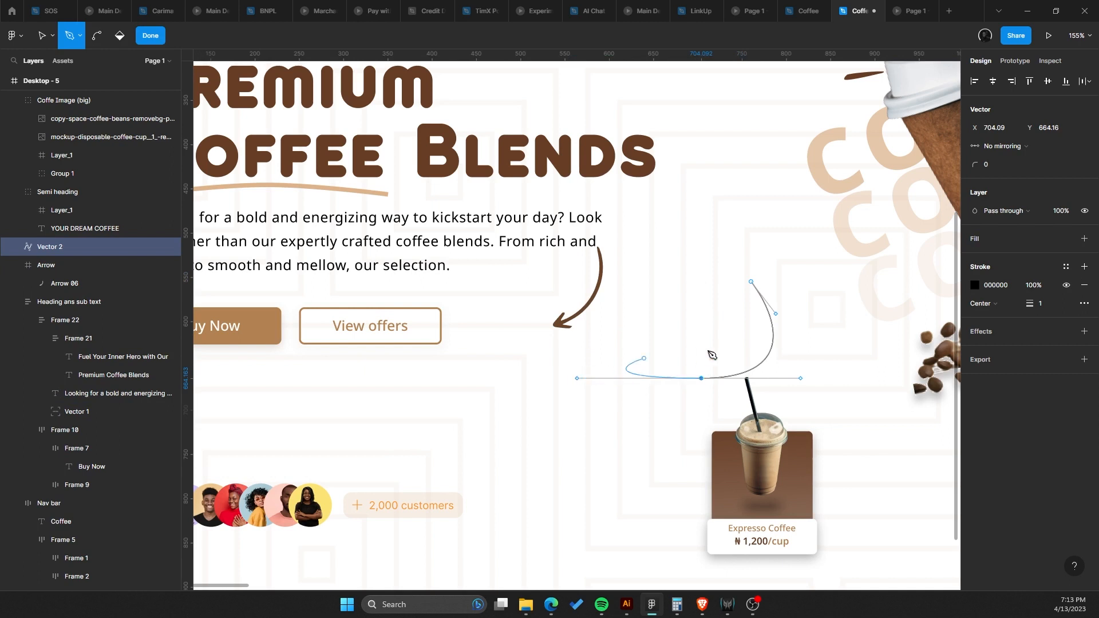
key(Escape)
Give the new path a Line arrow start cap and a stroke weight of 5.
click(982, 322)
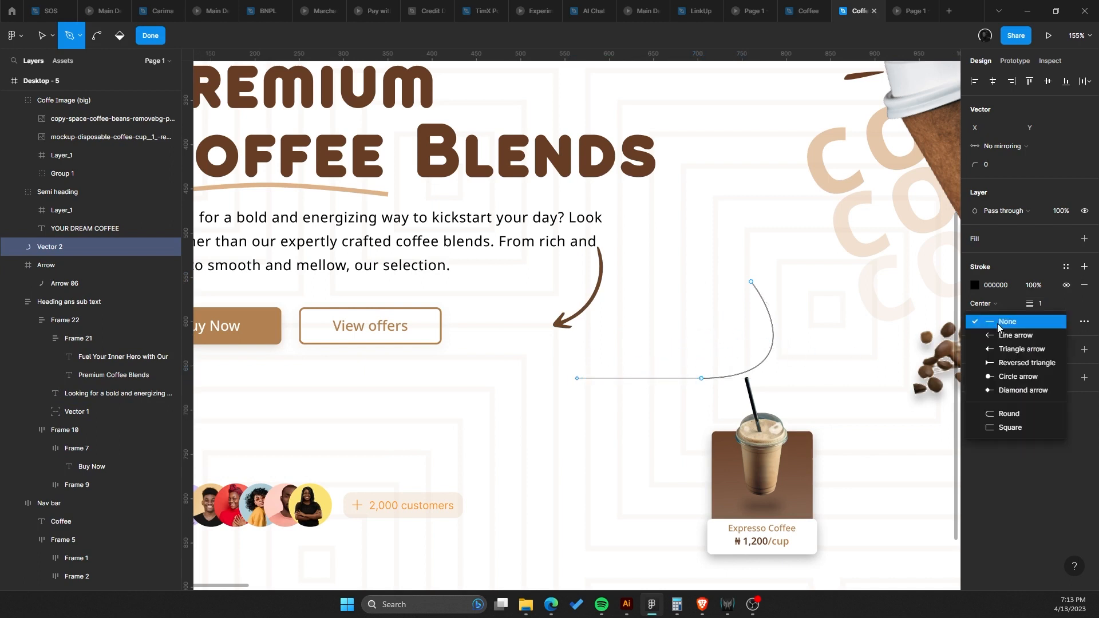
click(1000, 347)
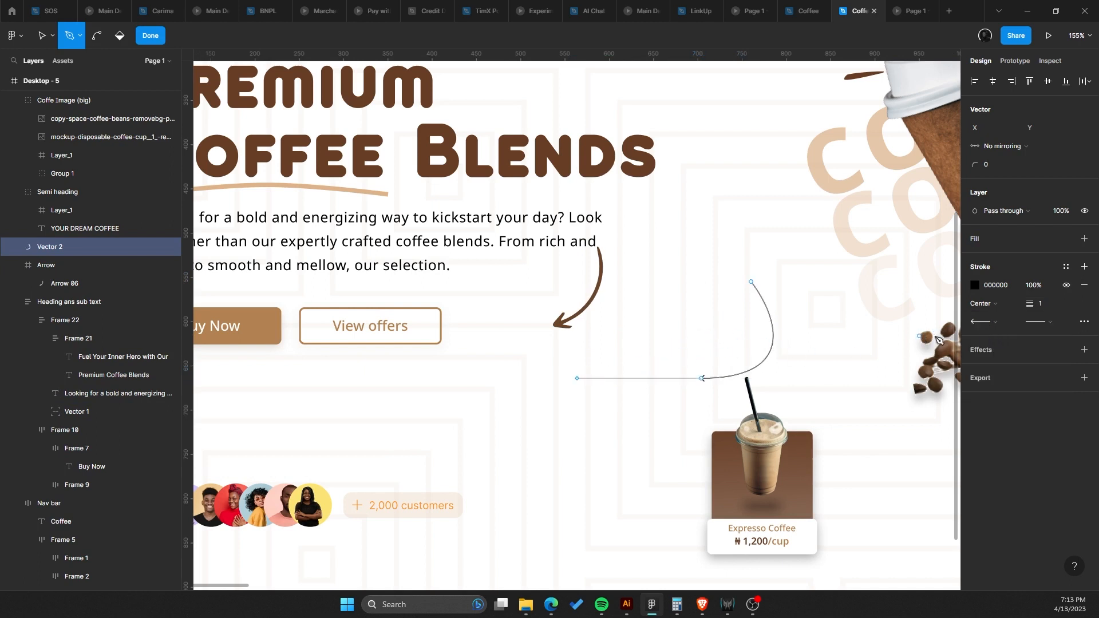
click(1048, 307)
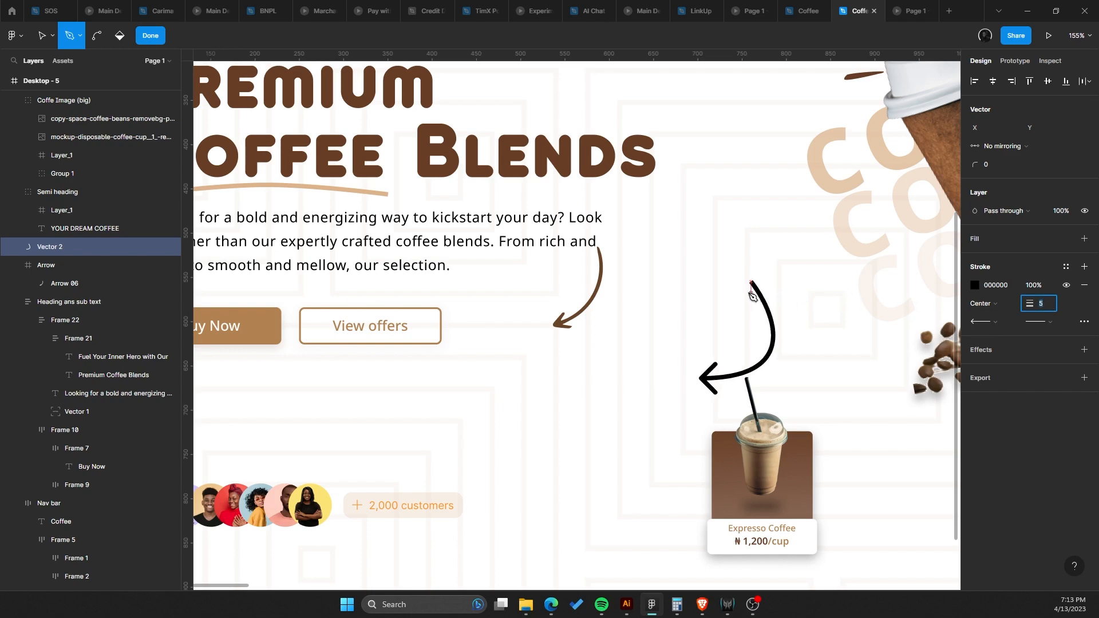
key(Escape)
key(Escape)
Try to narrow the new arrow path and undo the changes.
scroll(595, 266, up, 5)
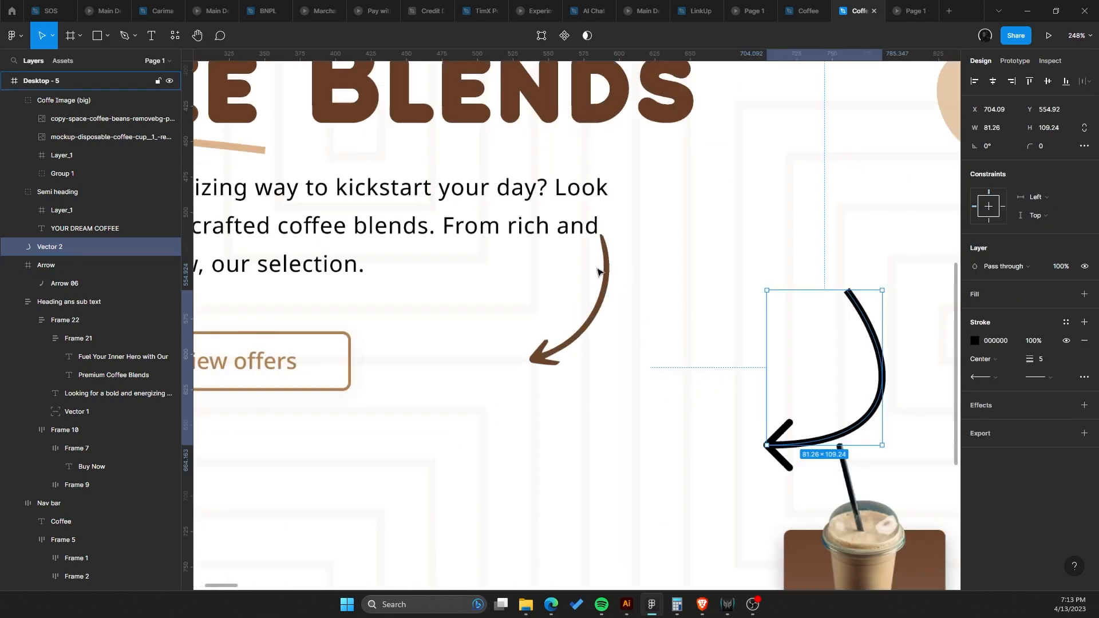
scroll(622, 227, down, 5)
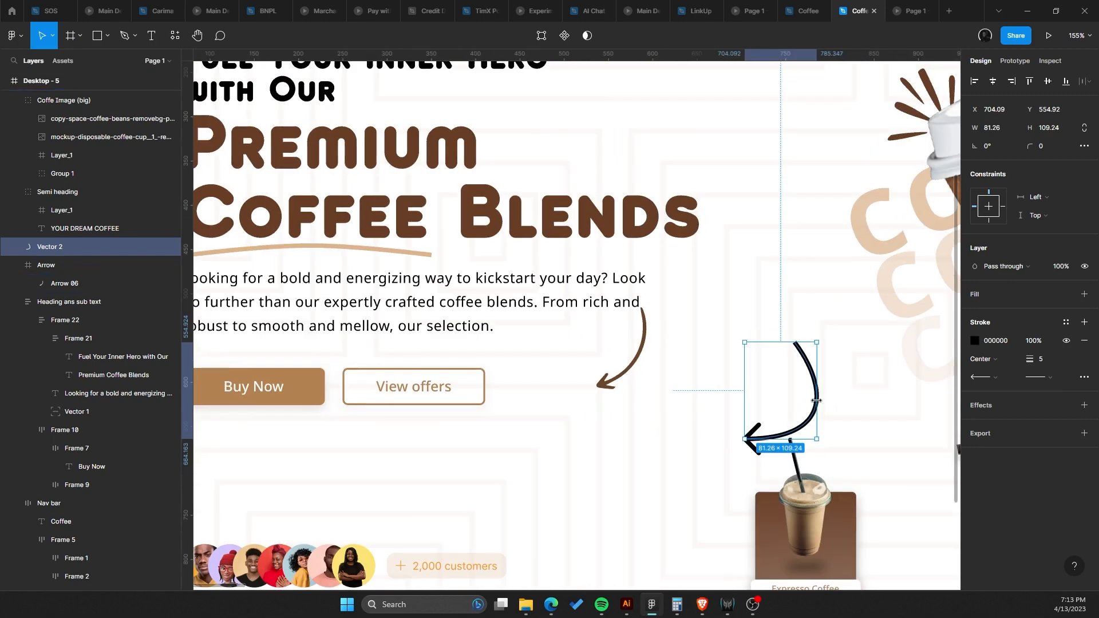
drag(816, 395, 771, 395)
key(ctrl+z)
key(ctrl+z)
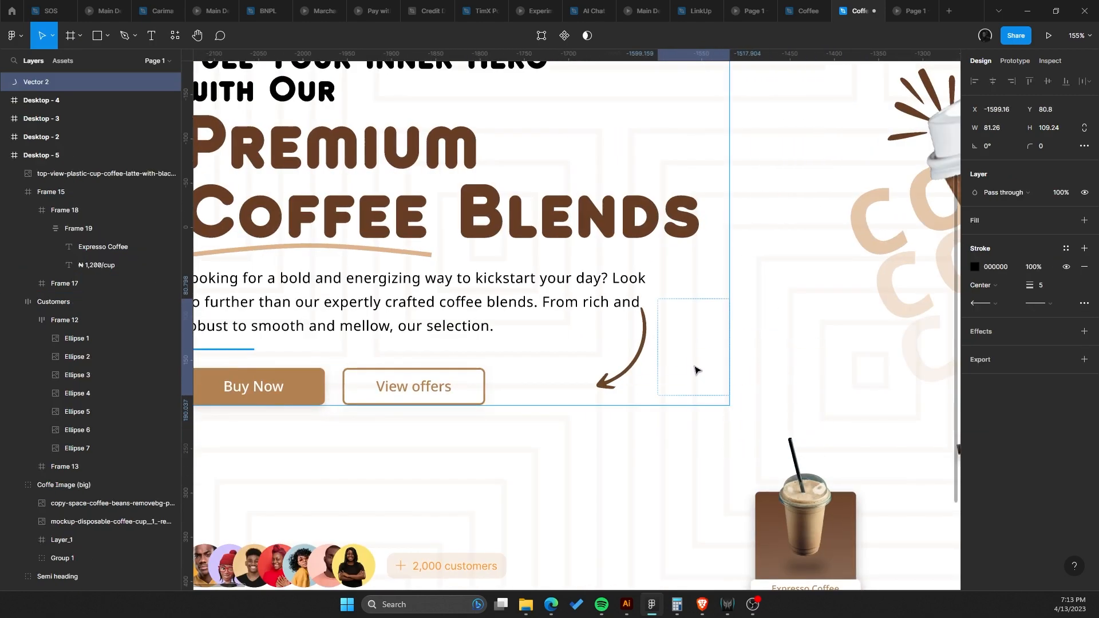
Disable clip content on the heading group and move the new arrow beside the paragraph at about X 510, Y 270.
drag(702, 377, 703, 378)
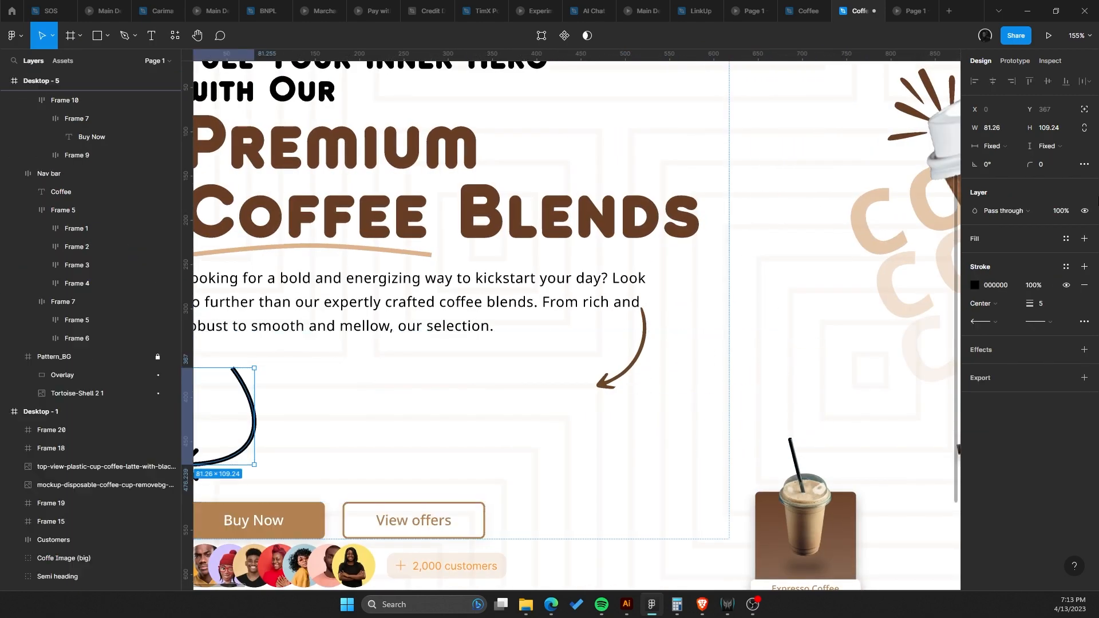
click(1087, 109)
scroll(552, 233, down, 1)
drag(317, 370, 658, 302)
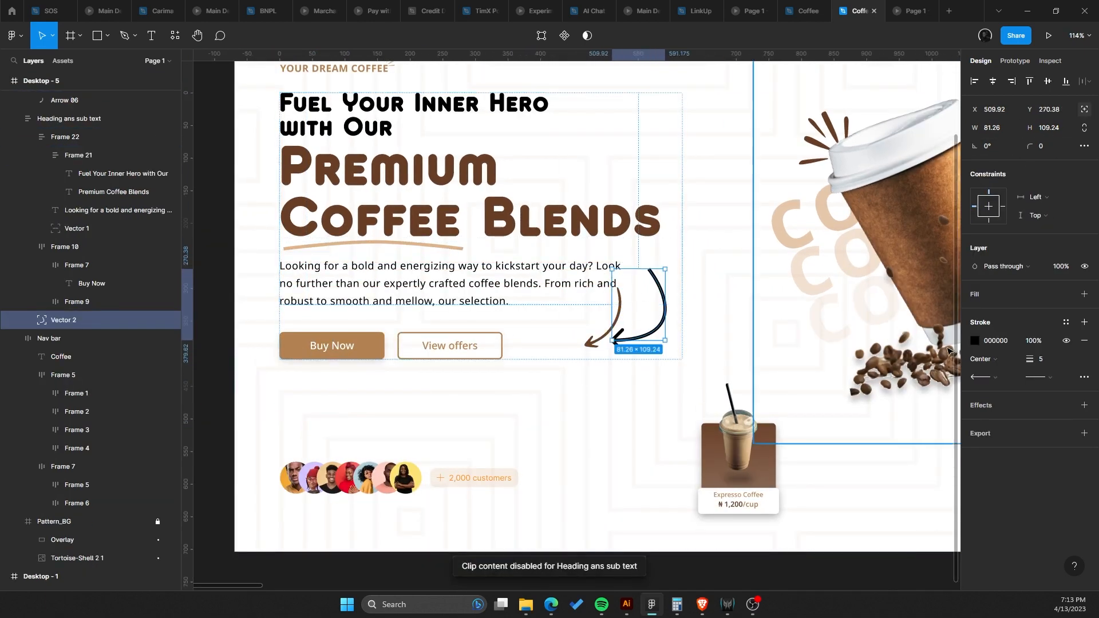
Delete the original brown arrow, then undo repeatedly to restore it and remove the new black arrow path.
click(594, 348)
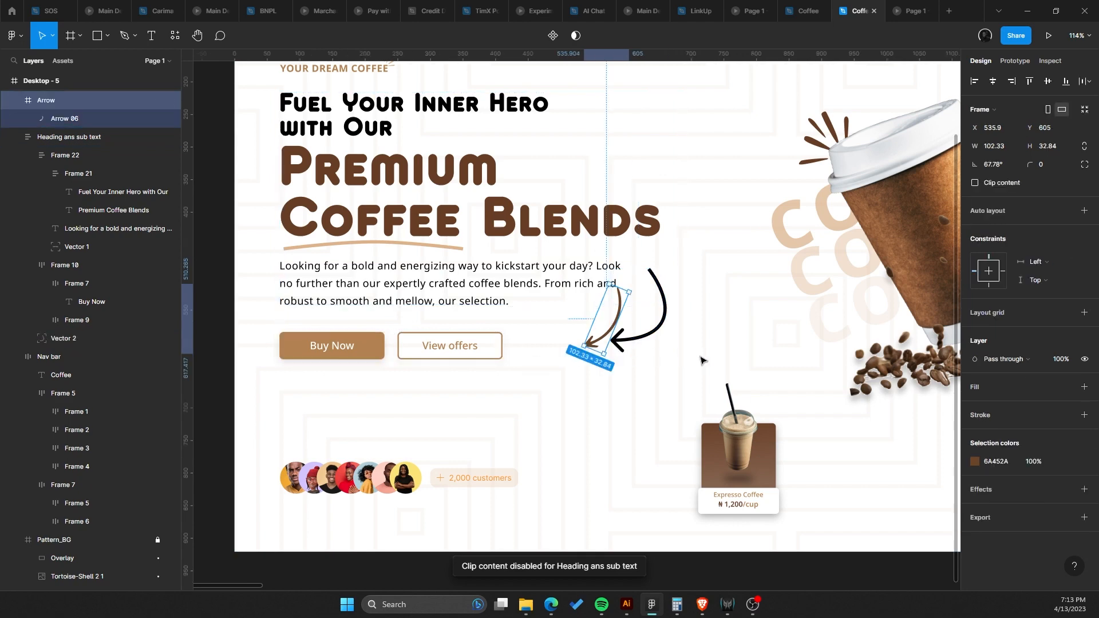
key(Delete)
click(657, 325)
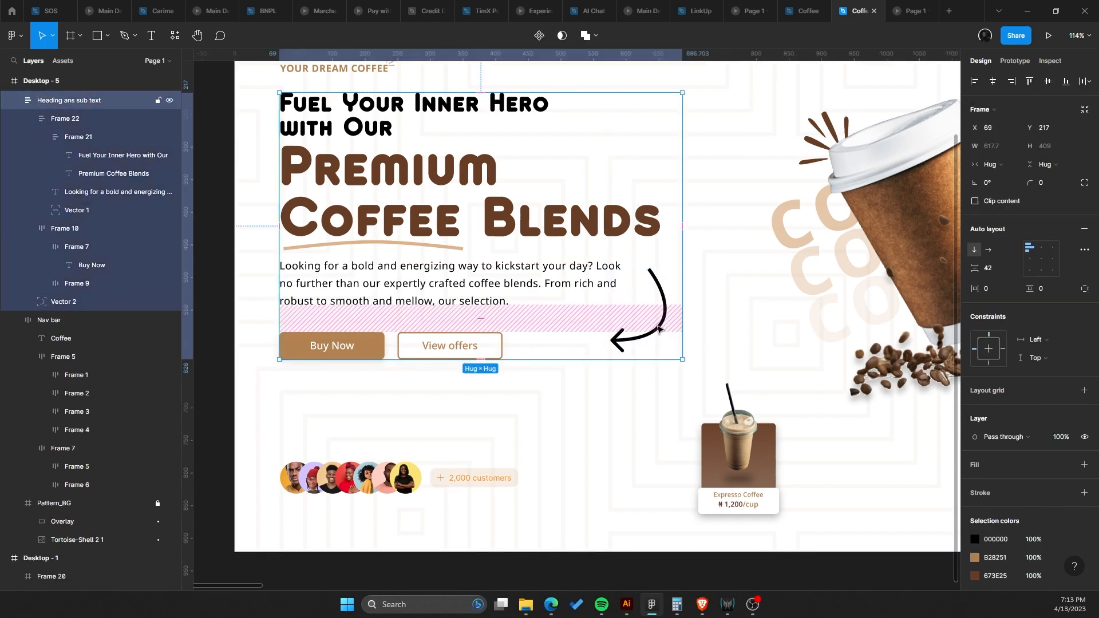
click(657, 325)
scroll(706, 360, down, 2)
key(ctrl+z)
key(ctrl+z)
key(ctrl+z)
key(ctrl+z)
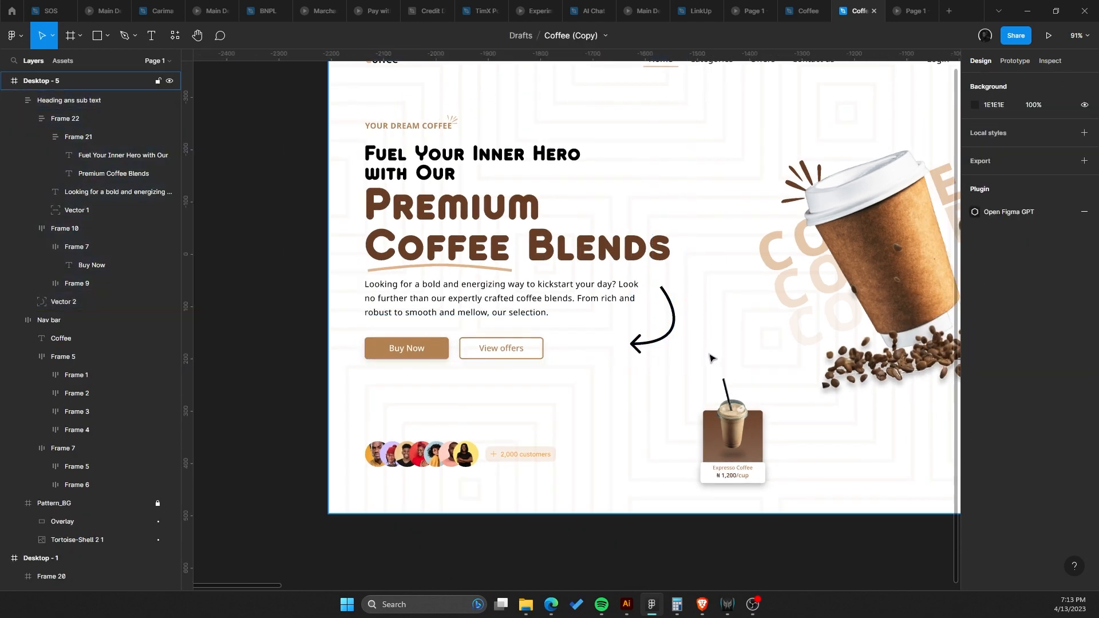
key(ctrl+z)
key(ctrl+z)
key(ctrl+z)
key(ctrl+z)
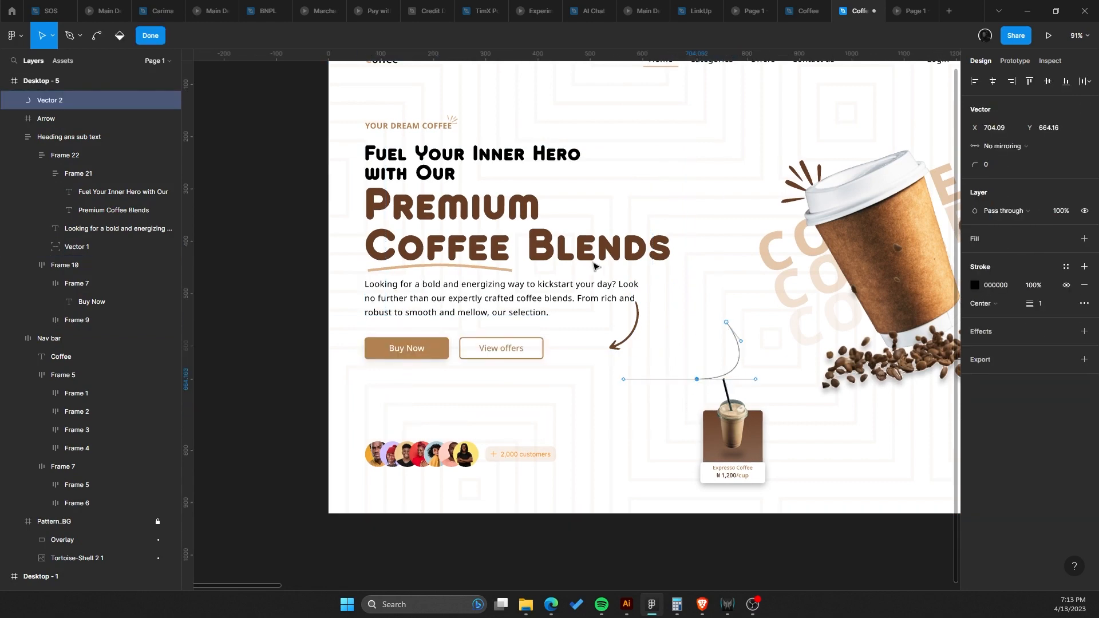
Try to nudge the brown arrow beside the paragraph and undo the move.
scroll(609, 291, up, 7)
scroll(584, 257, down, 3)
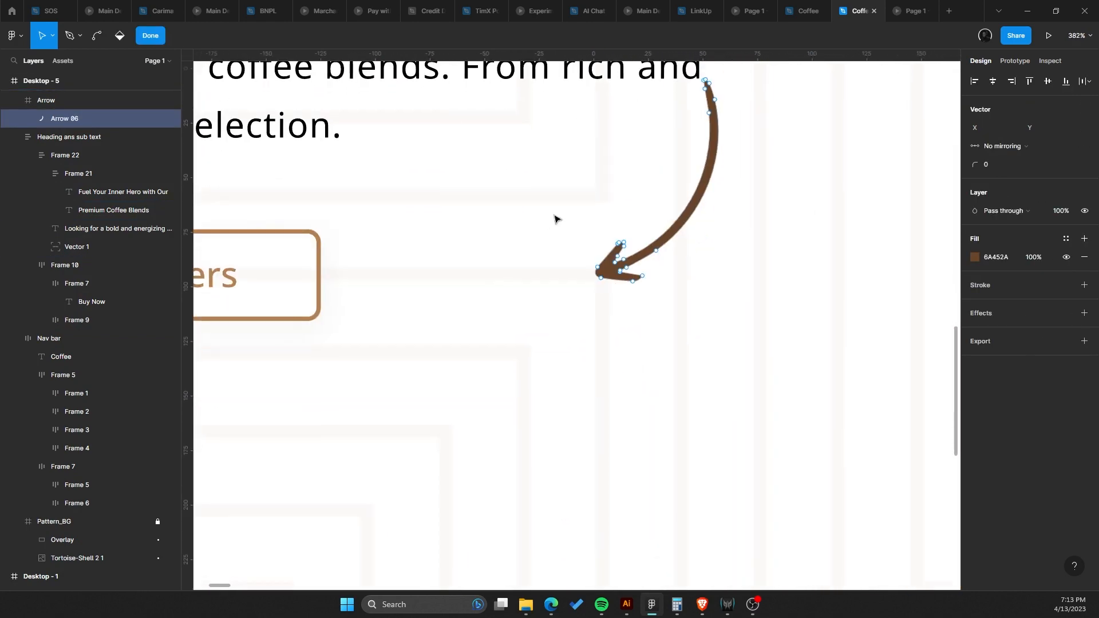
scroll(572, 218, down, 1)
scroll(607, 287, down, 7)
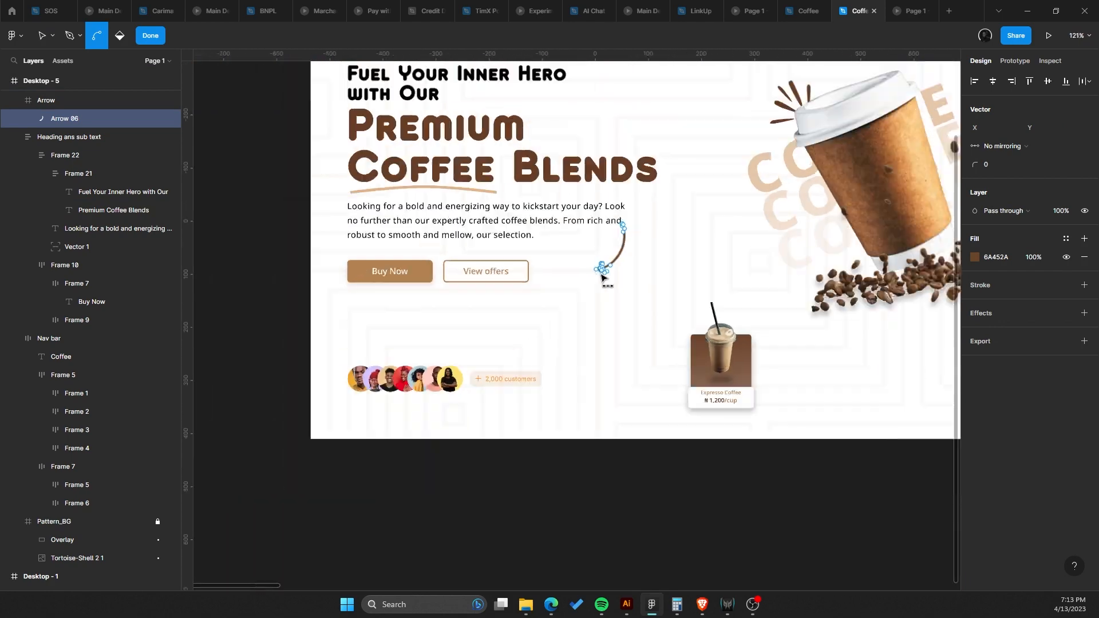
key(Escape)
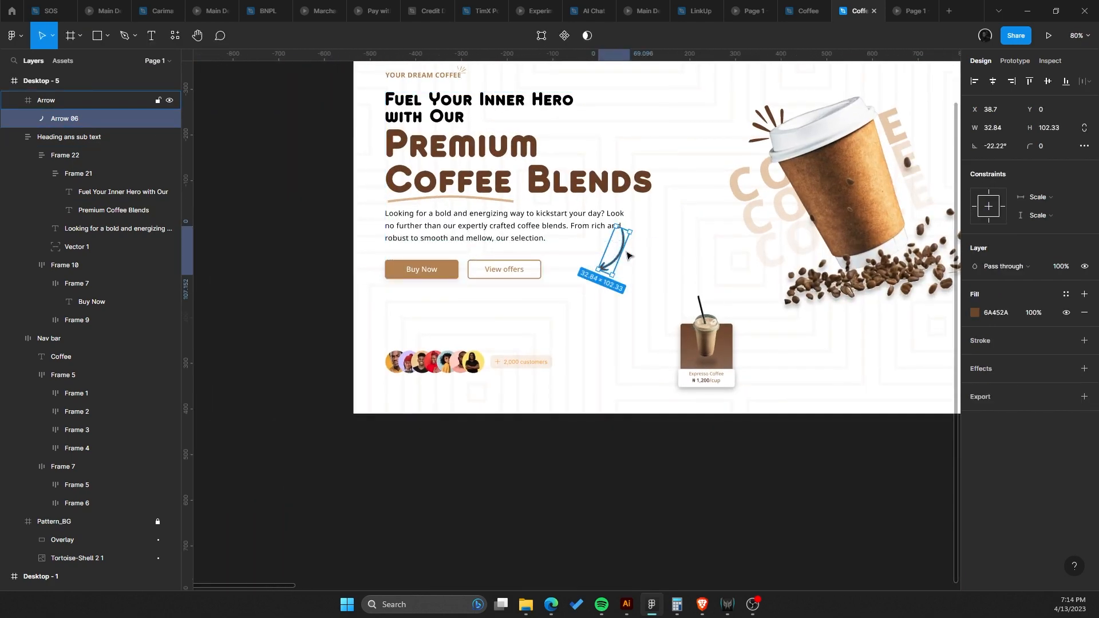
drag(622, 250, 608, 242)
key(ctrl+z)
Set the paragraph text color to 3A3A3A.
double_click(554, 224)
scroll(527, 222, up, 2)
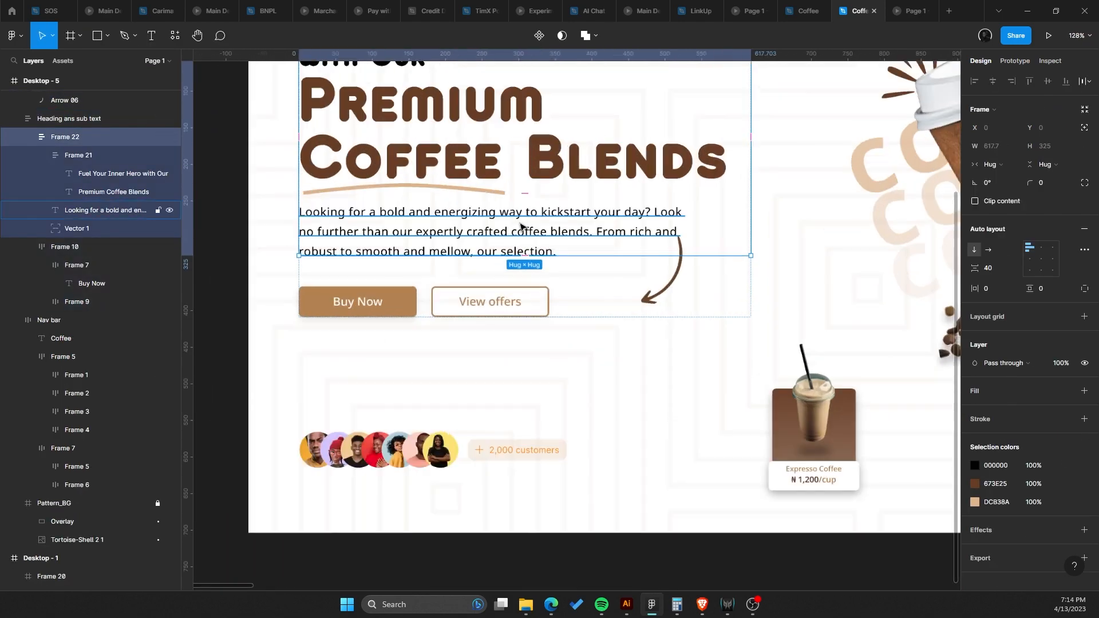
click(521, 226)
scroll(521, 226, up, 3)
scroll(573, 258, left, 2)
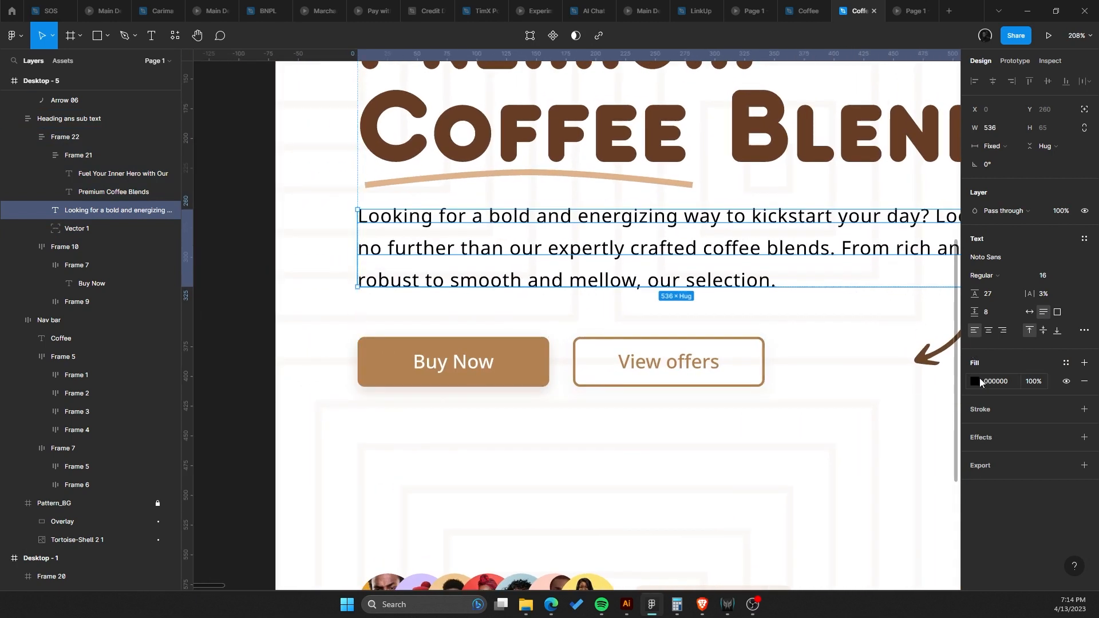
click(977, 379)
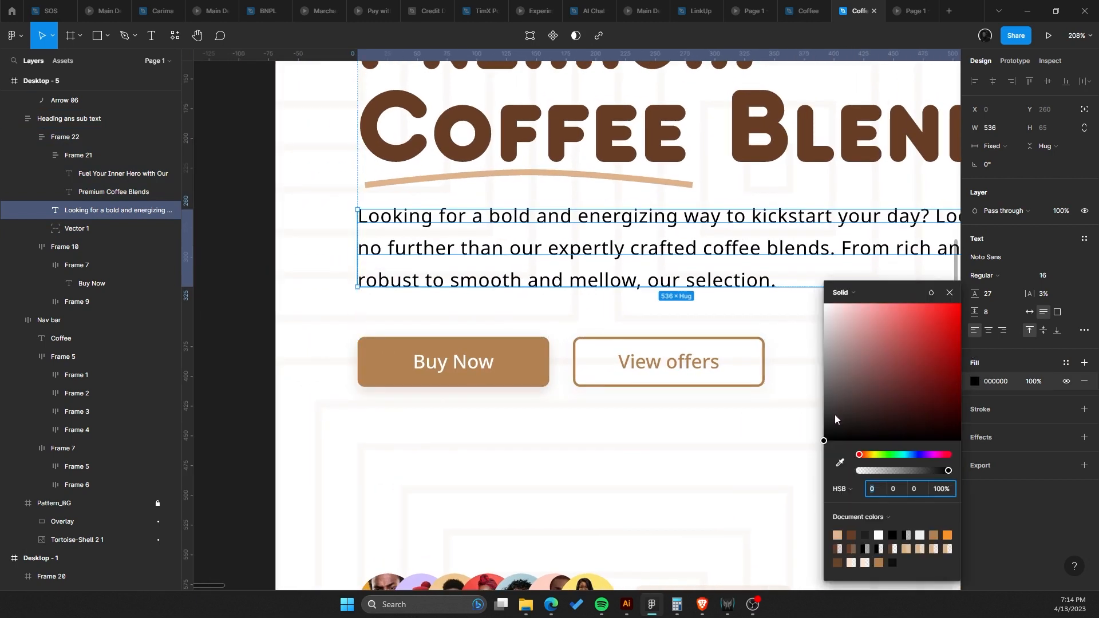
drag(835, 419, 821, 413)
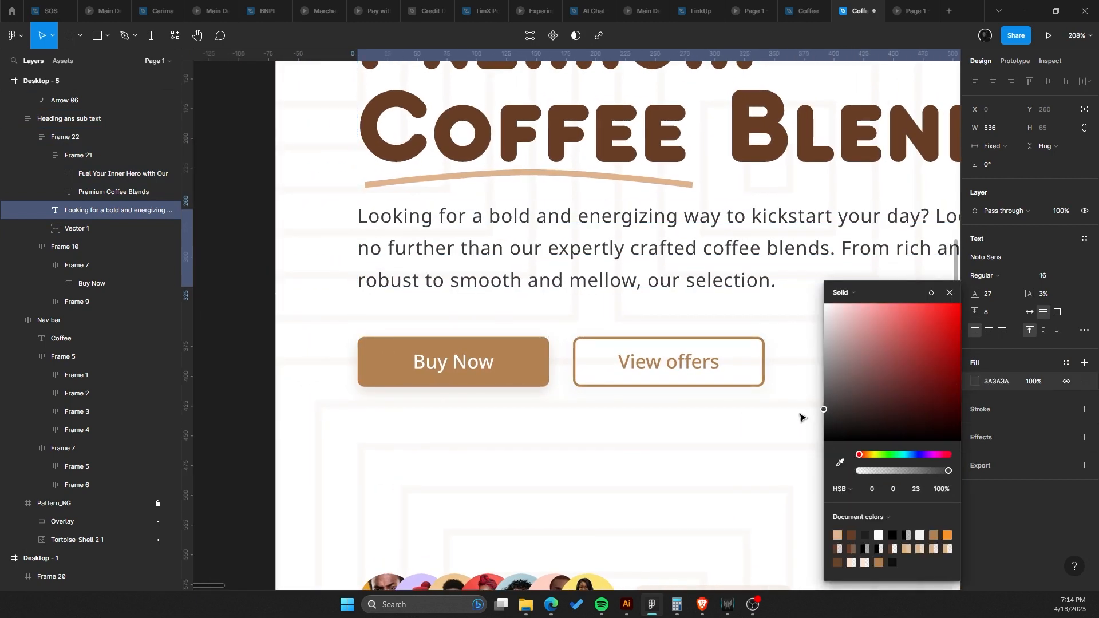
Sample the heading brown with the eyedropper for the paragraph text and desaturate it to 5B544F.
scroll(532, 270, down, 3)
scroll(542, 265, up, 5)
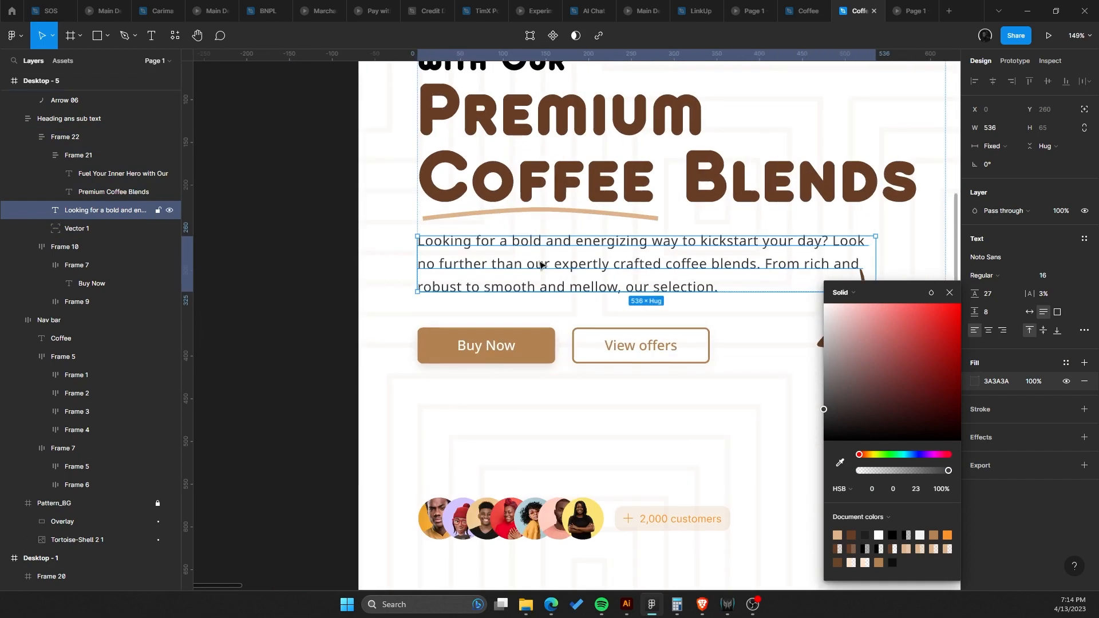
scroll(543, 264, down, 2)
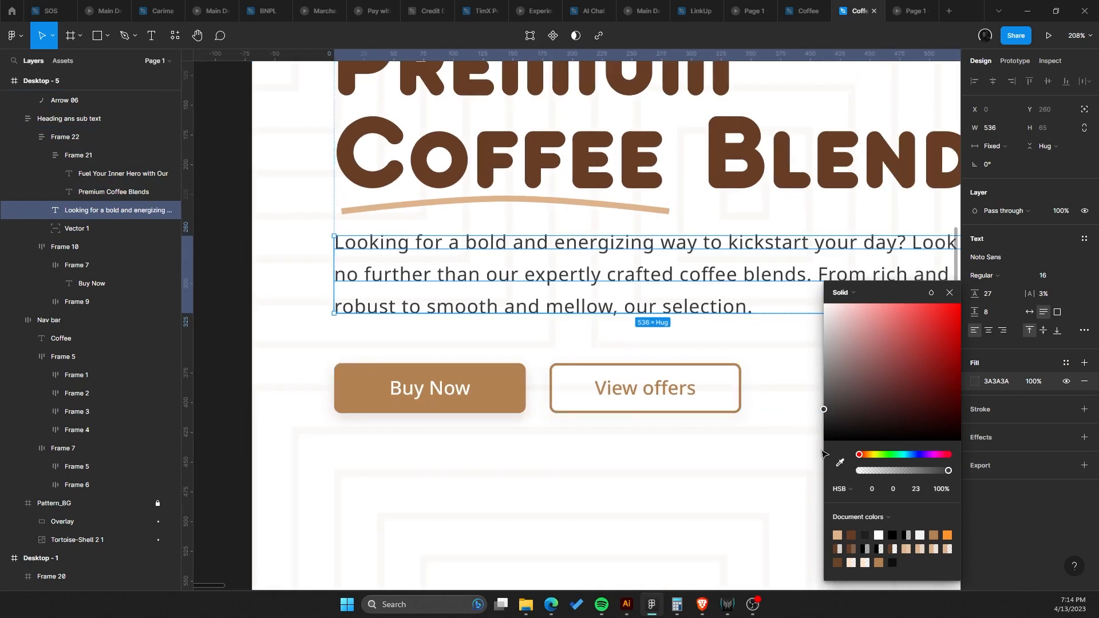
click(838, 463)
click(901, 106)
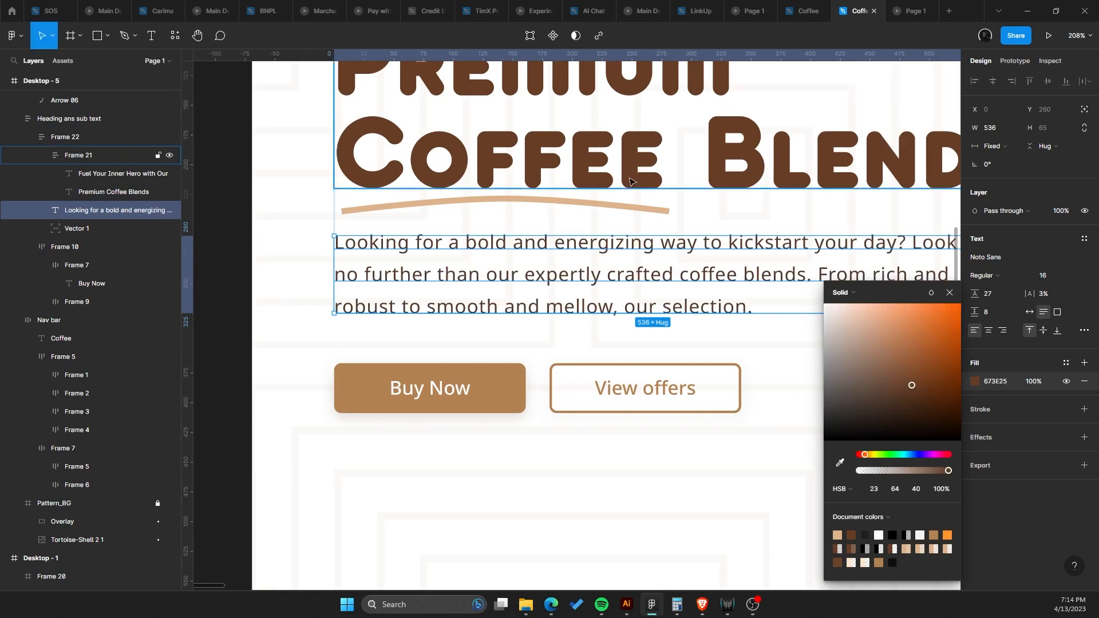
drag(854, 394, 850, 389)
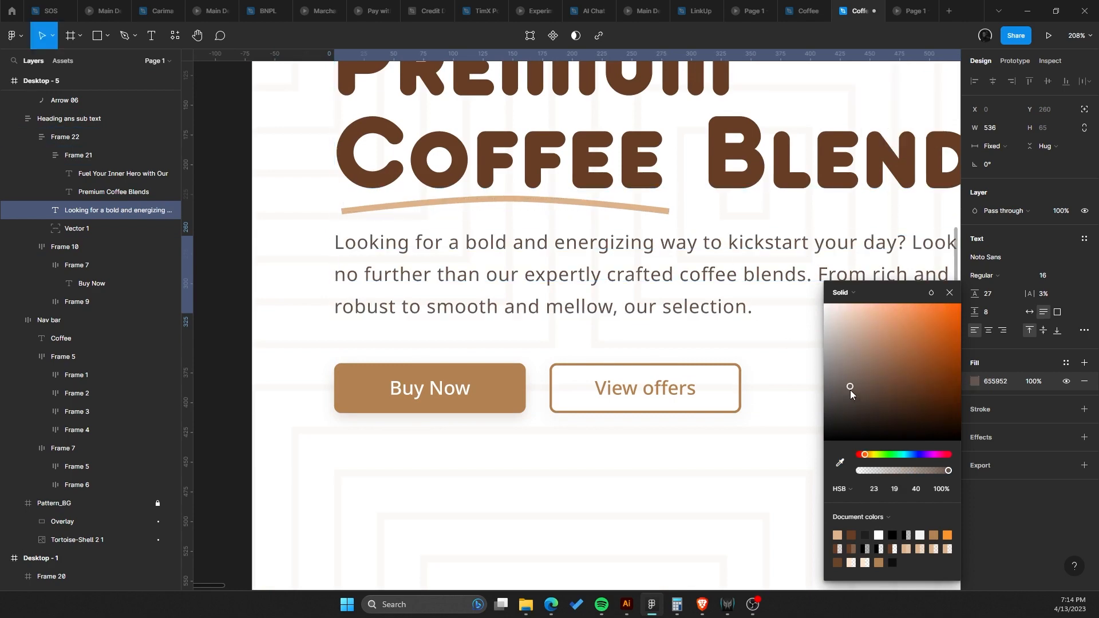
scroll(704, 283, down, 5)
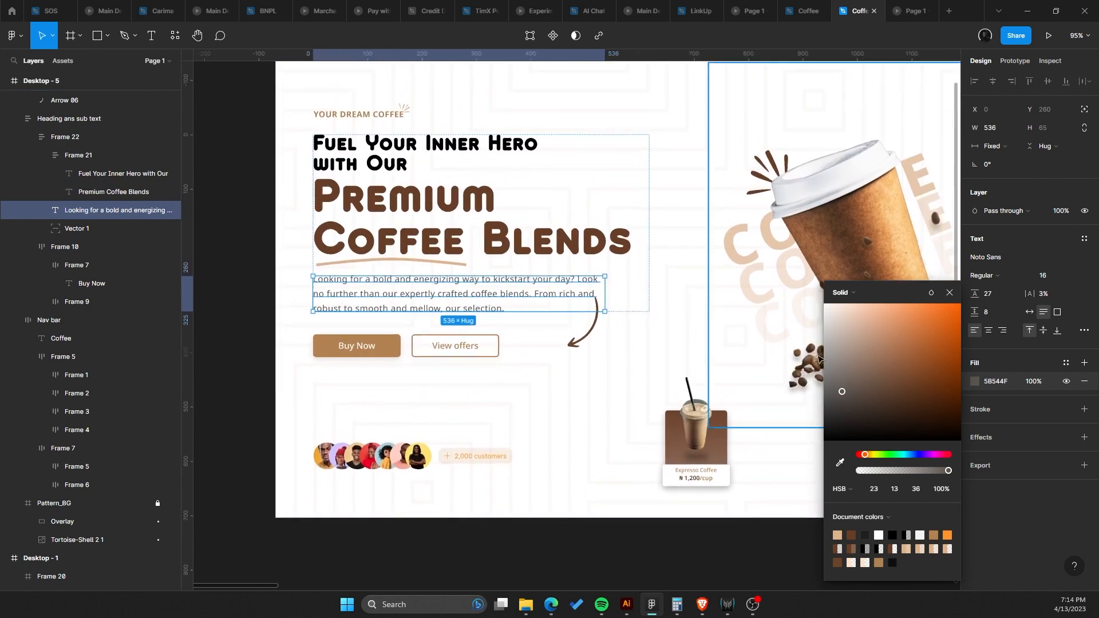
Change the paragraph font to Poppins.
click(1008, 259)
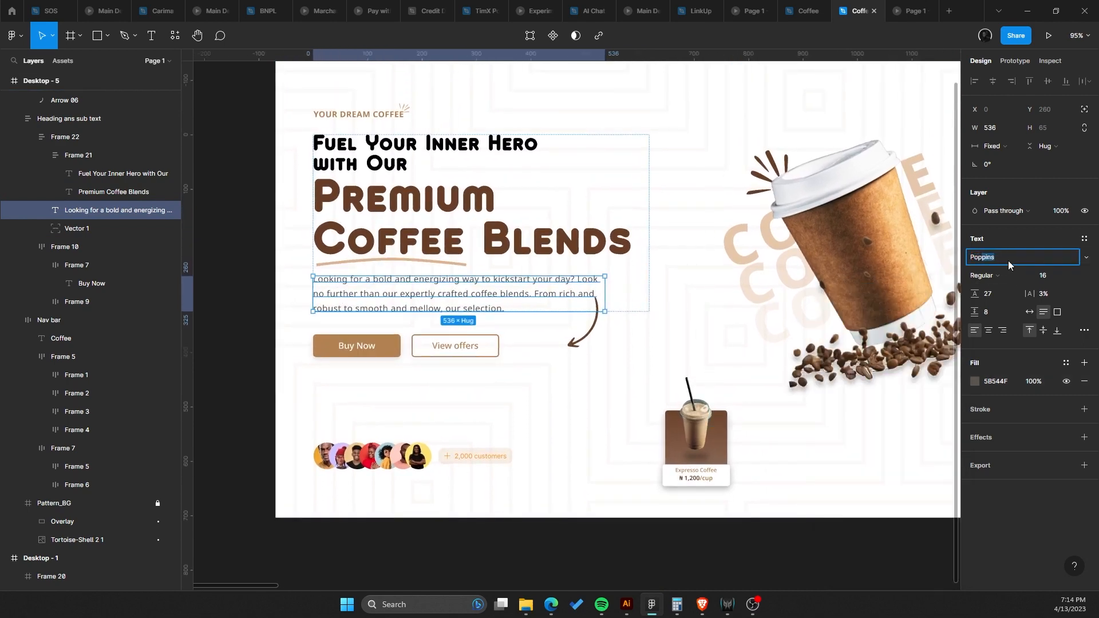
text(Pop)
key(Return)
key(ctrl+z)
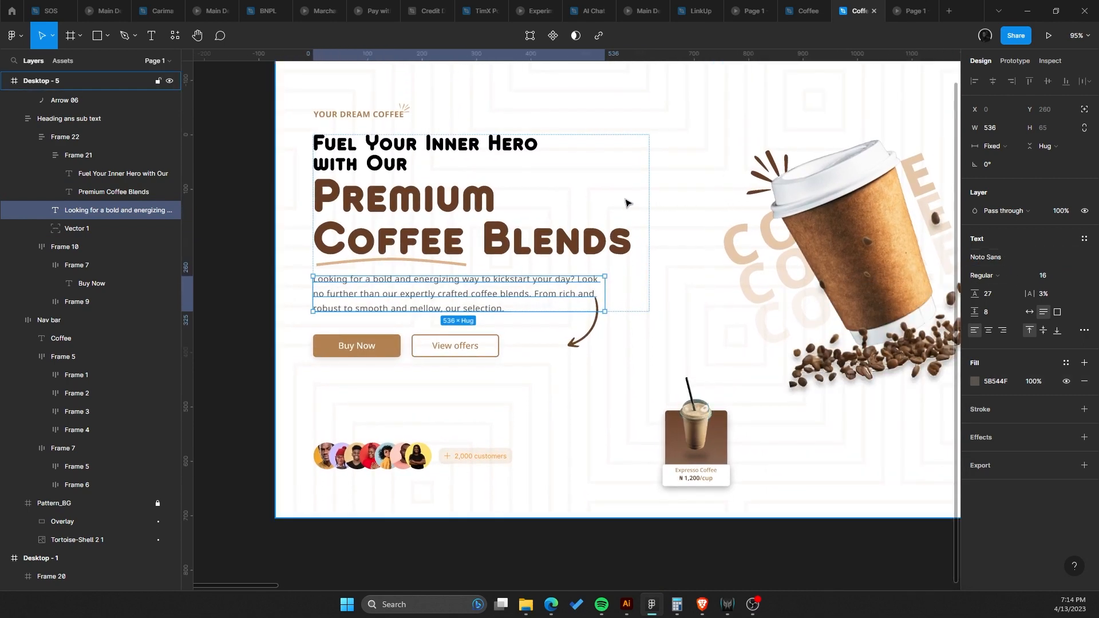
scroll(558, 219, up, 10)
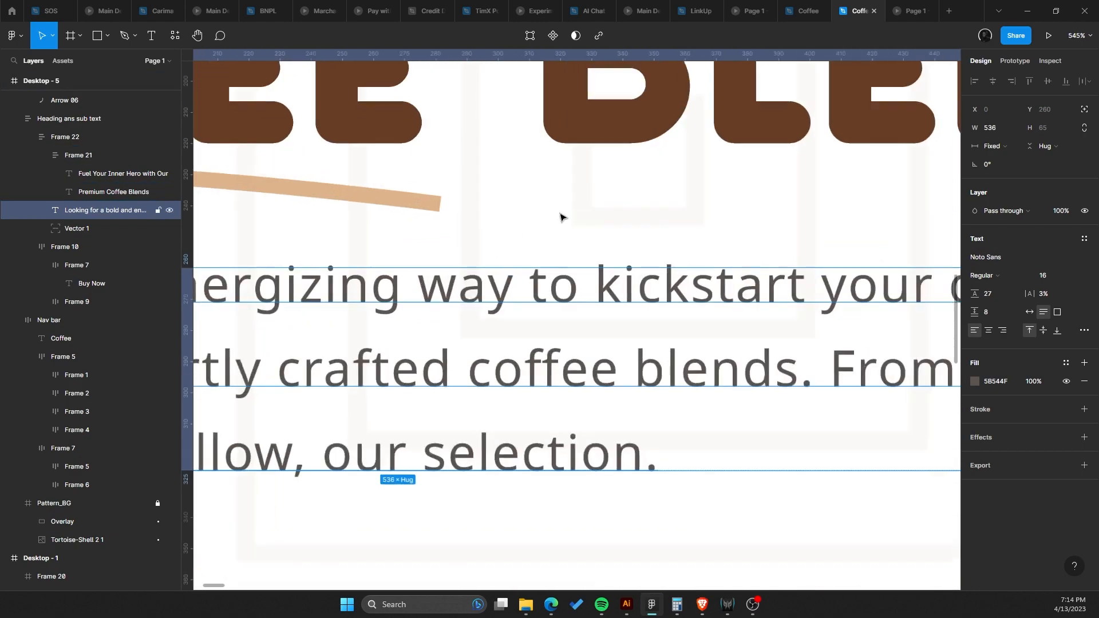
key(ctrl+shift+z)
scroll(627, 289, down, 10)
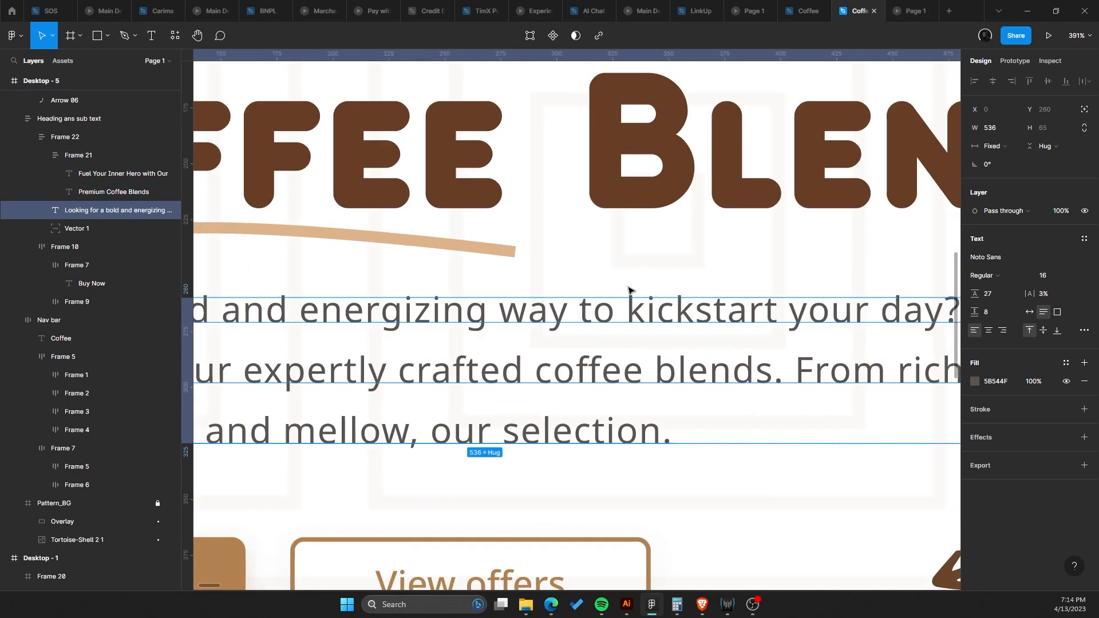
scroll(592, 307, up, 5)
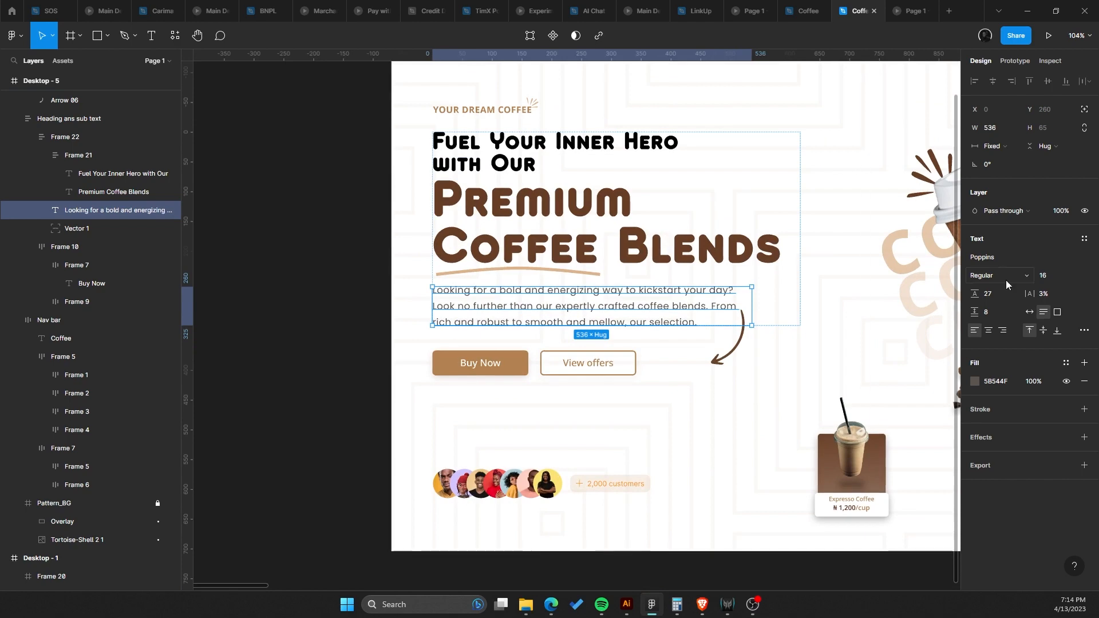
Deselect everything and preview the hero section in presentation view, then return to the editor.
click(495, 162)
key(Escape)
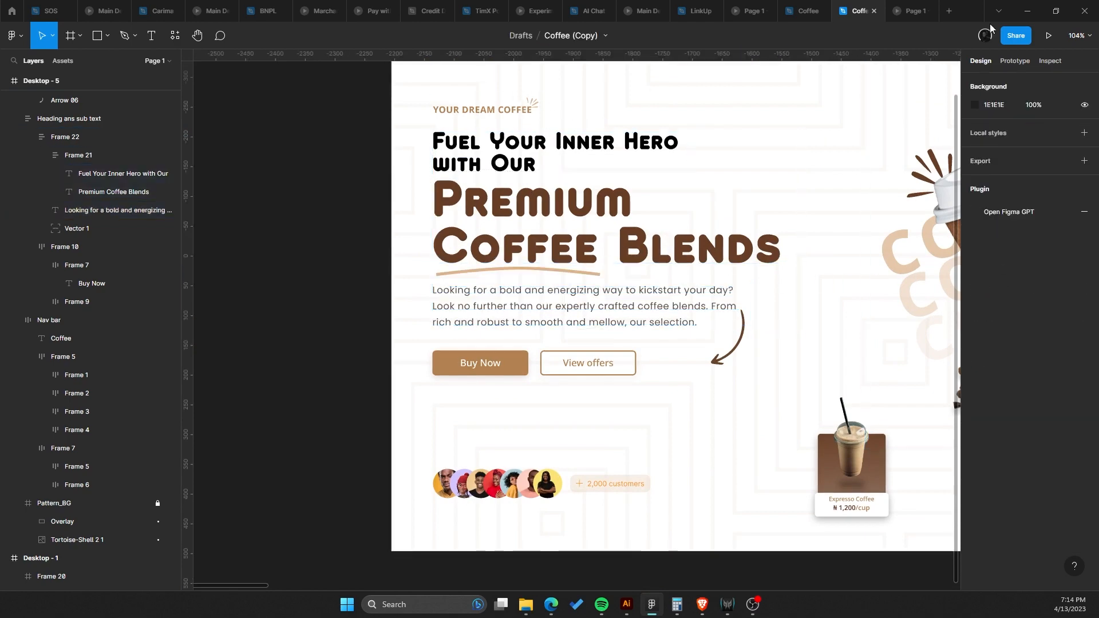
click(1048, 35)
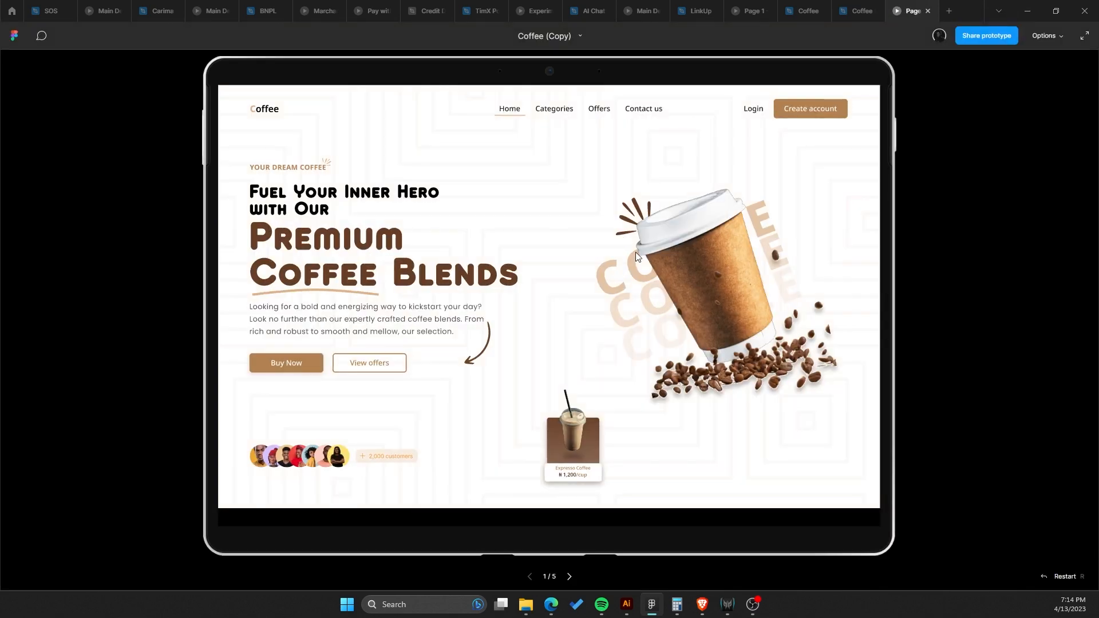
click(856, 11)
Lower the pattern background's layer opacity to 2%.
click(689, 140)
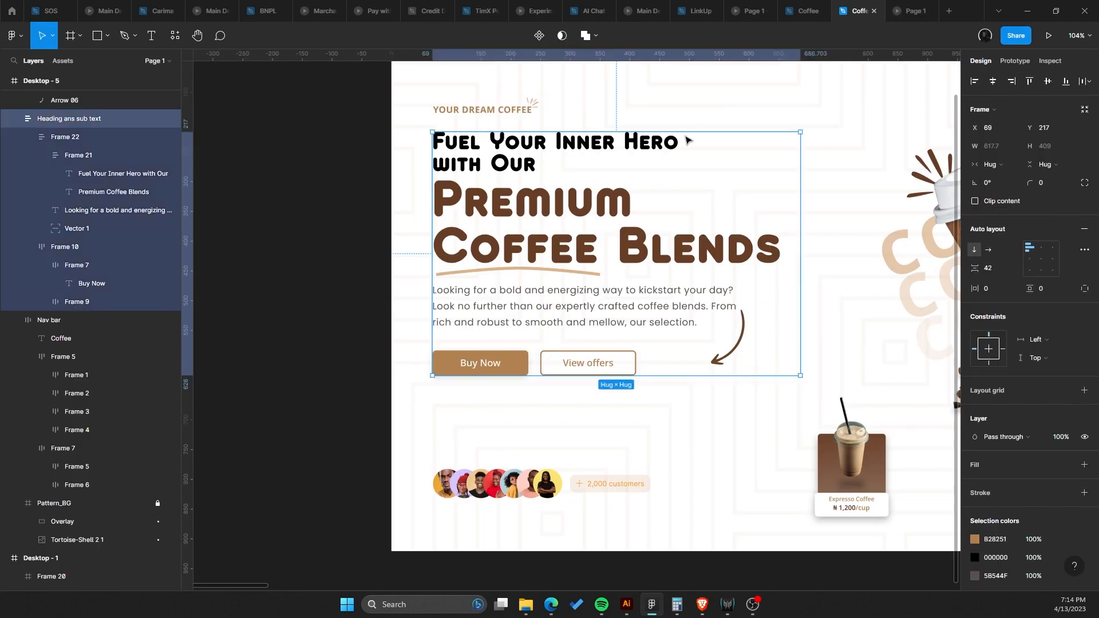
click(755, 118)
scroll(753, 132, down, 4)
drag(753, 155, 528, 200)
click(86, 504)
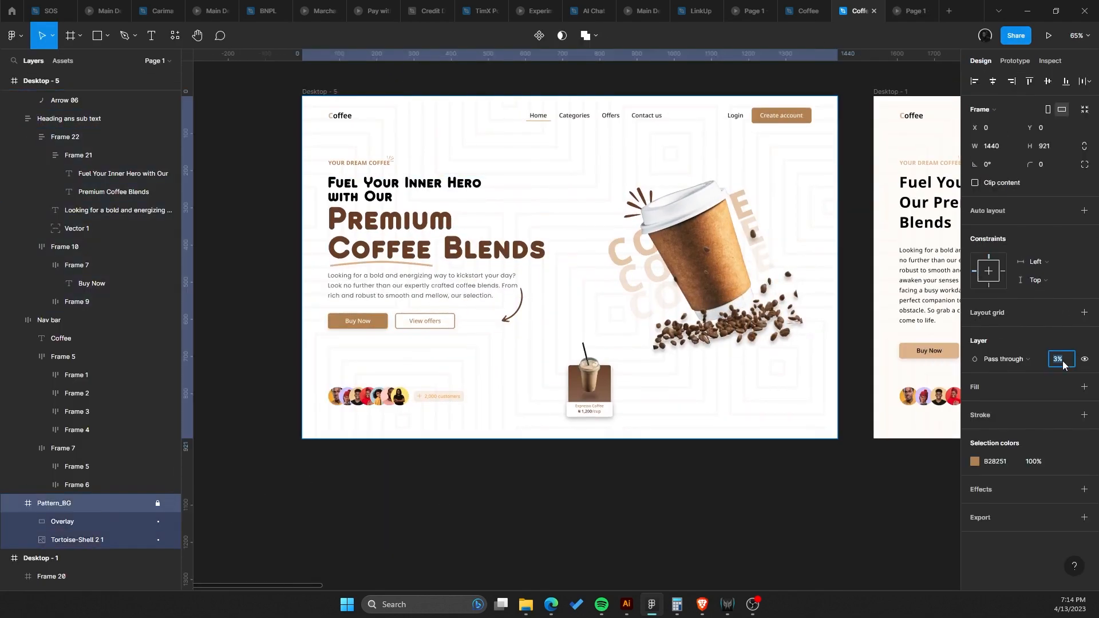
key(Return)
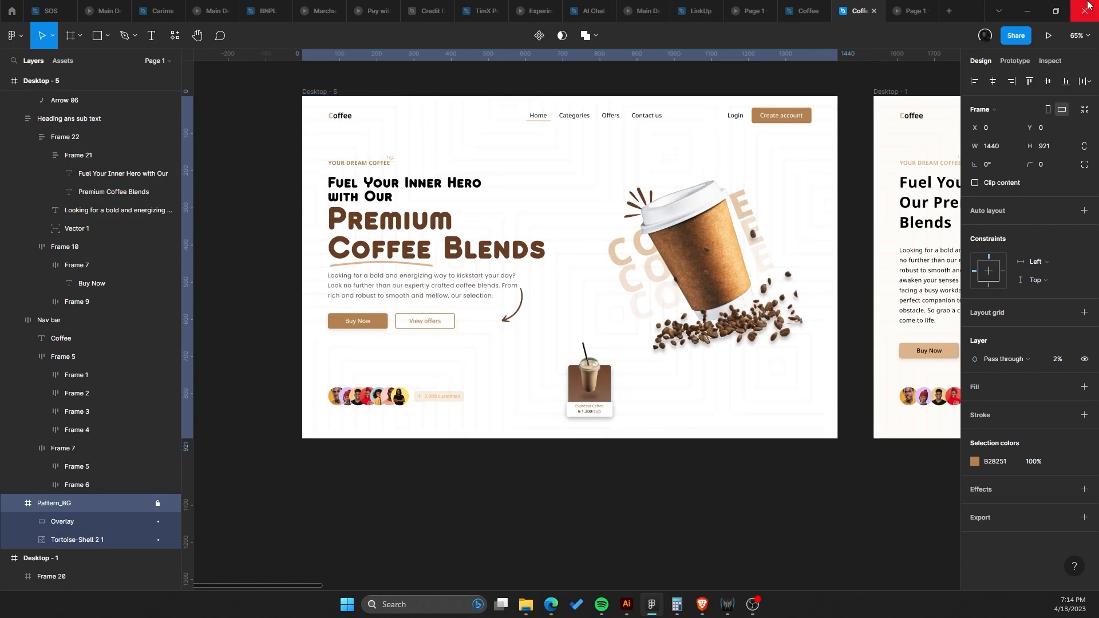
Check the hero section again in the presentation view.
click(915, 7)
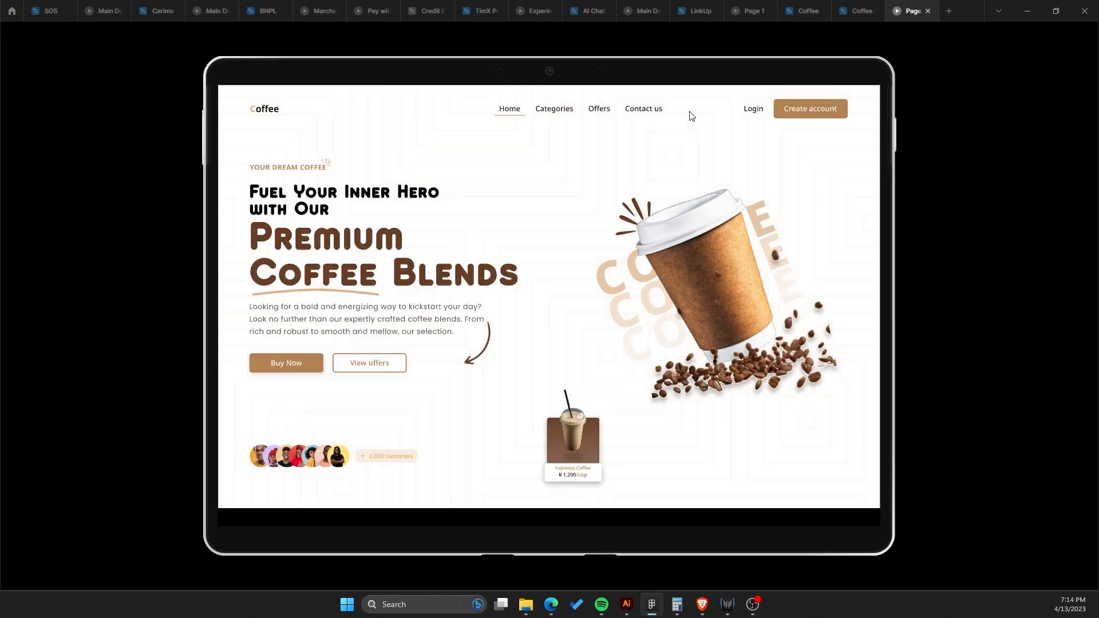
click(844, 8)
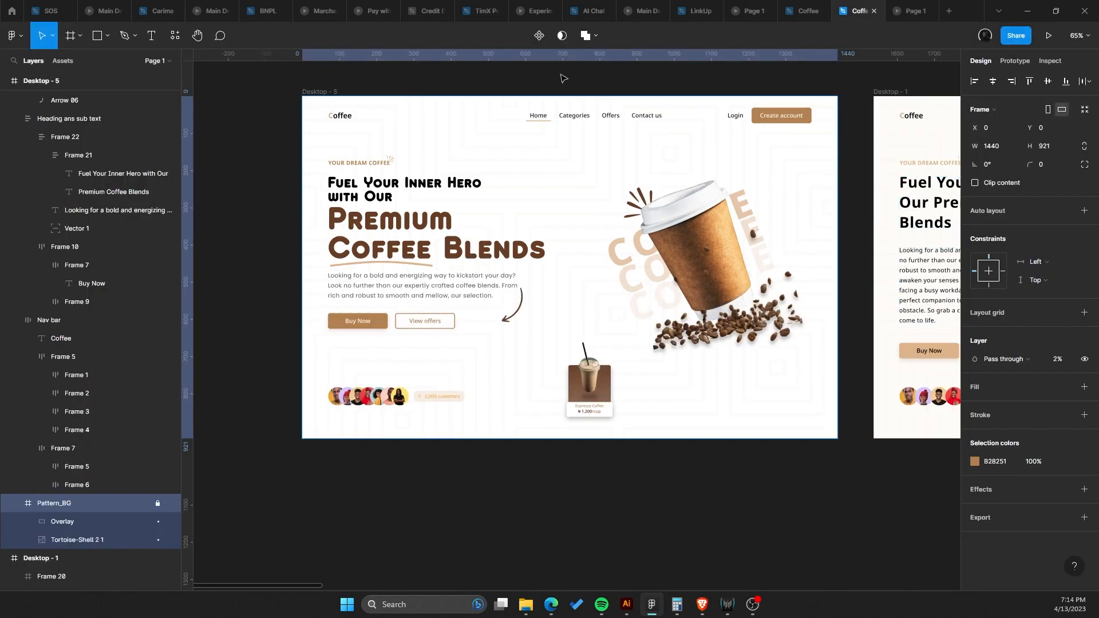
Resize the navigation links frame to fit its contents.
scroll(556, 102, down, 2)
click(582, 106)
scroll(581, 107, up, 3)
double_click(540, 115)
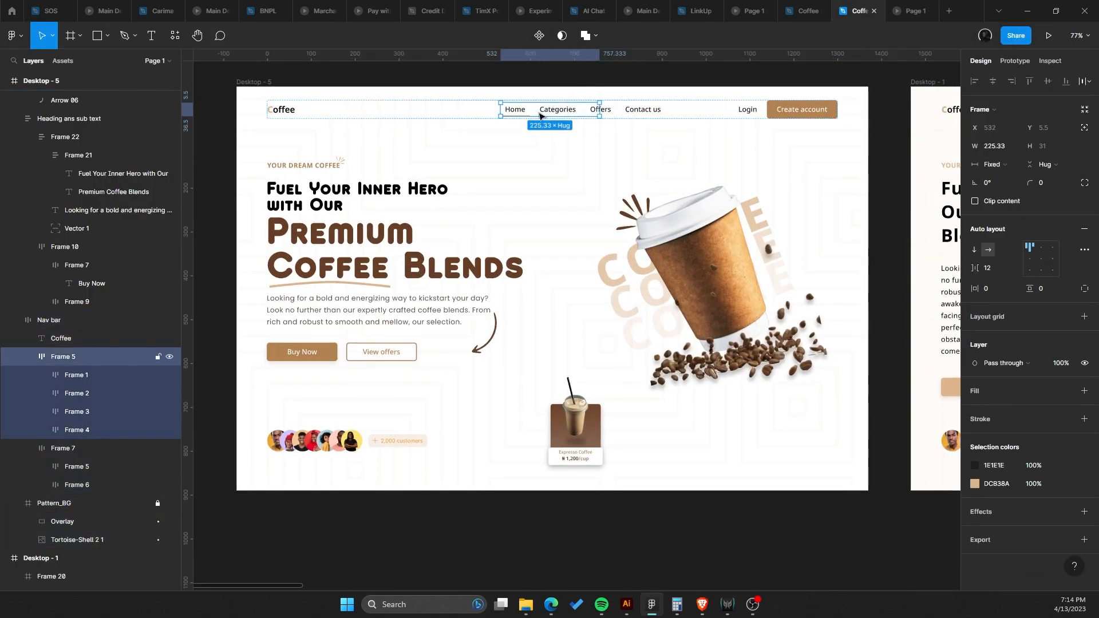
click(1084, 110)
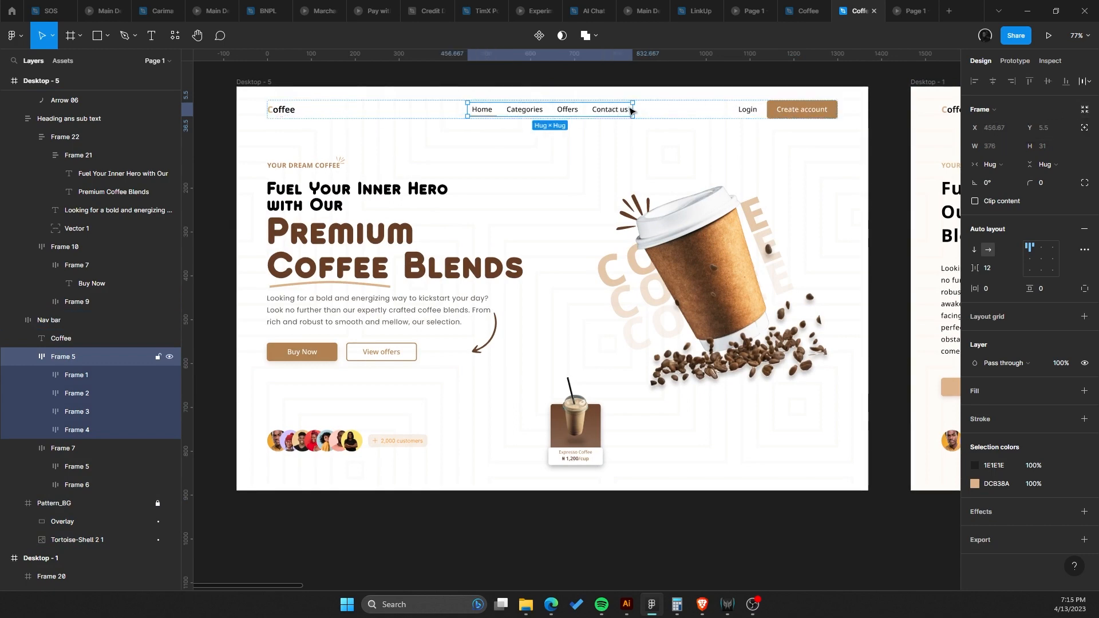
drag(634, 109, 581, 108)
mouse_move(553, 109)
mouse_down()
mouse_move(520, 109)
mouse_move(533, 110)
mouse_up()
key(ctrl+z)
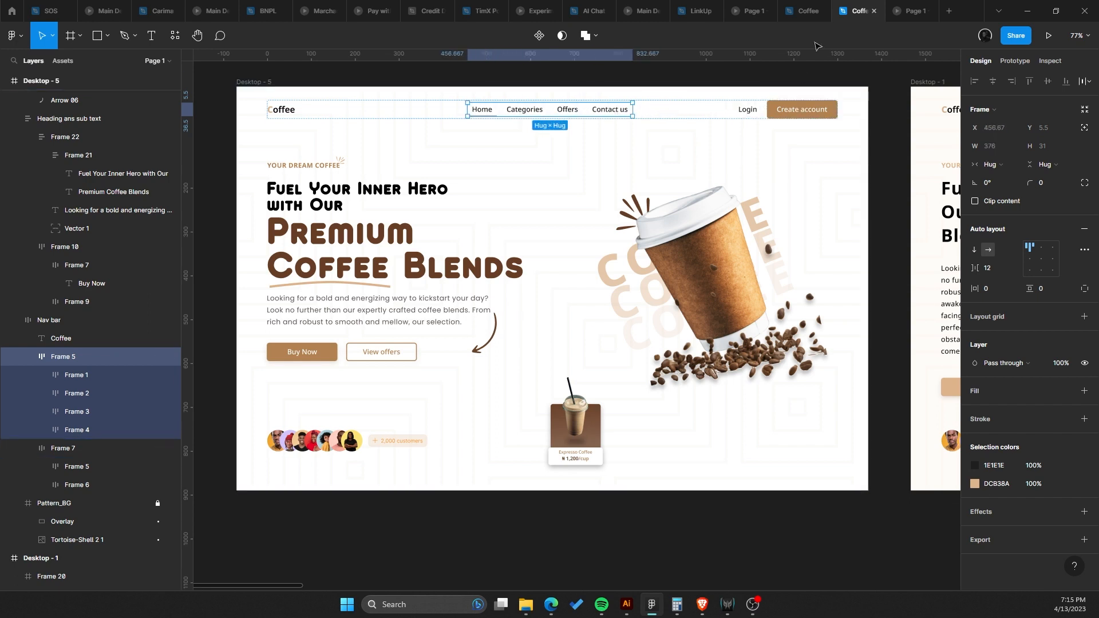
Preview the prototype again and reselect the navigation links frame.
key(ctrl+alt+Return)
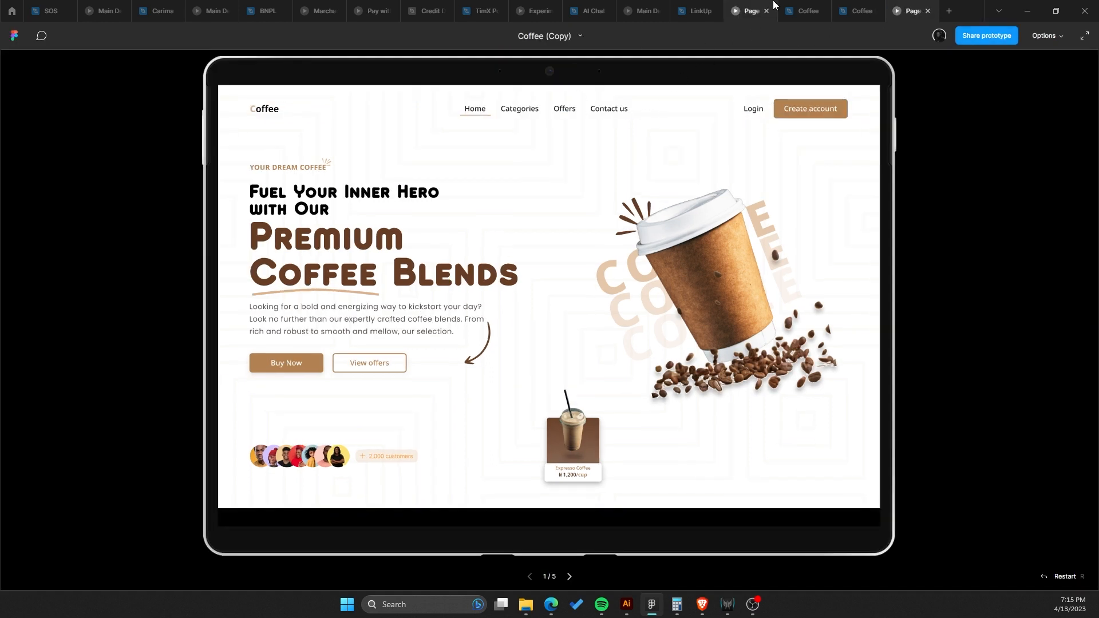
click(848, 7)
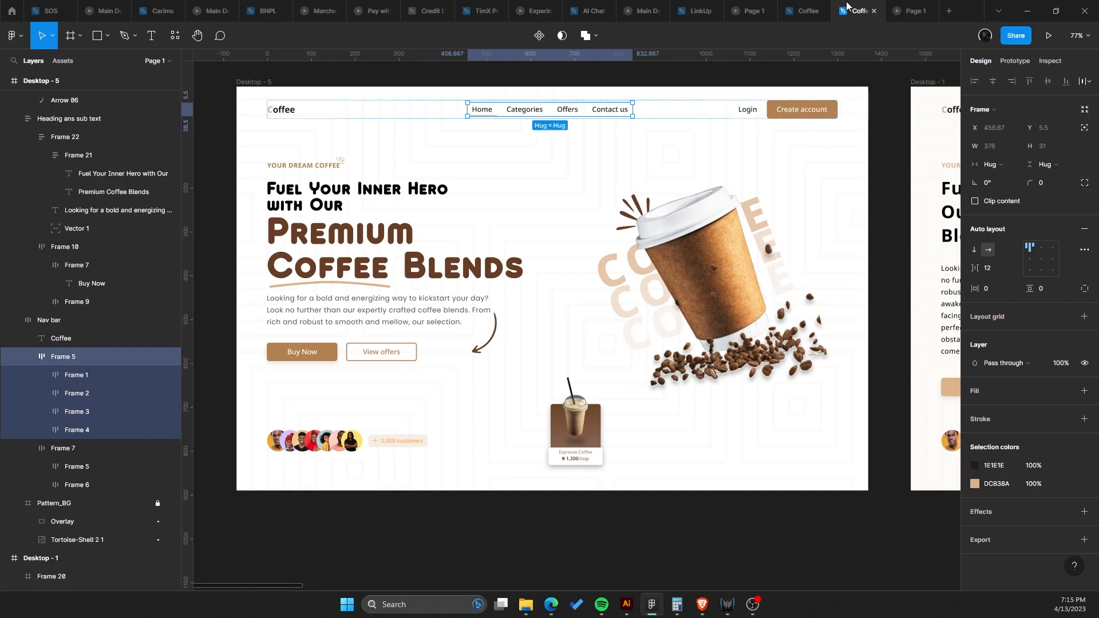
click(314, 169)
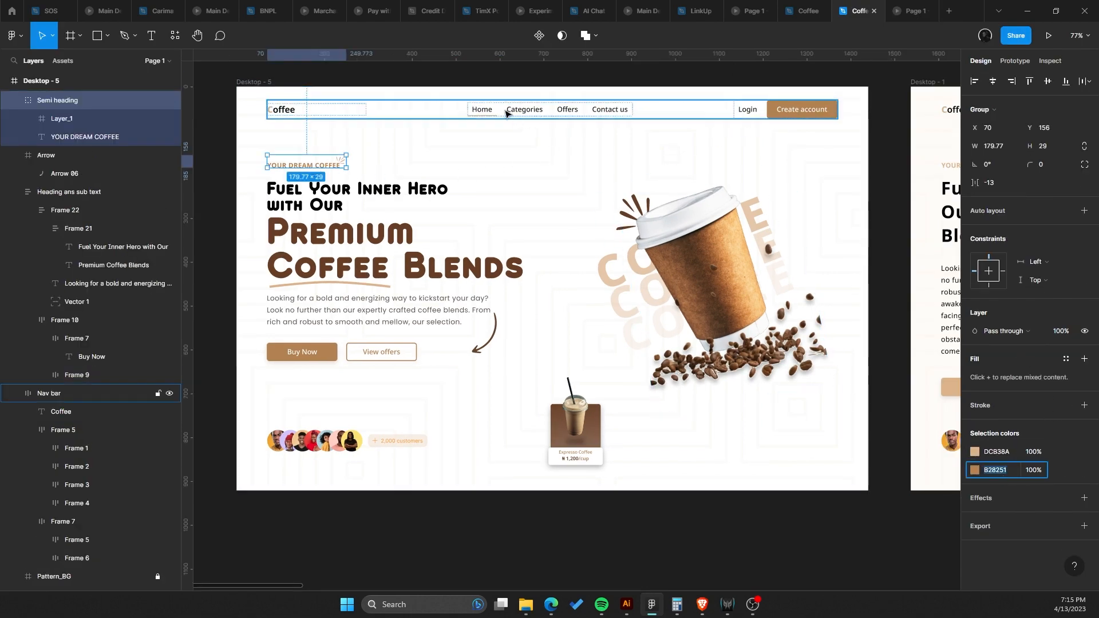
click(483, 107)
click(483, 113)
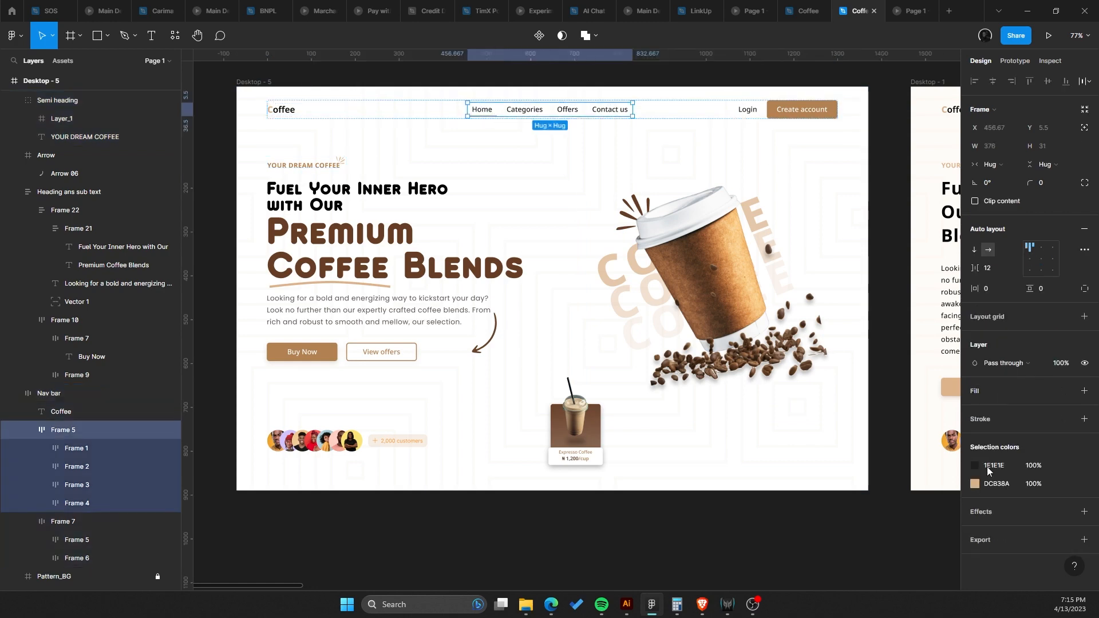
click(1005, 466)
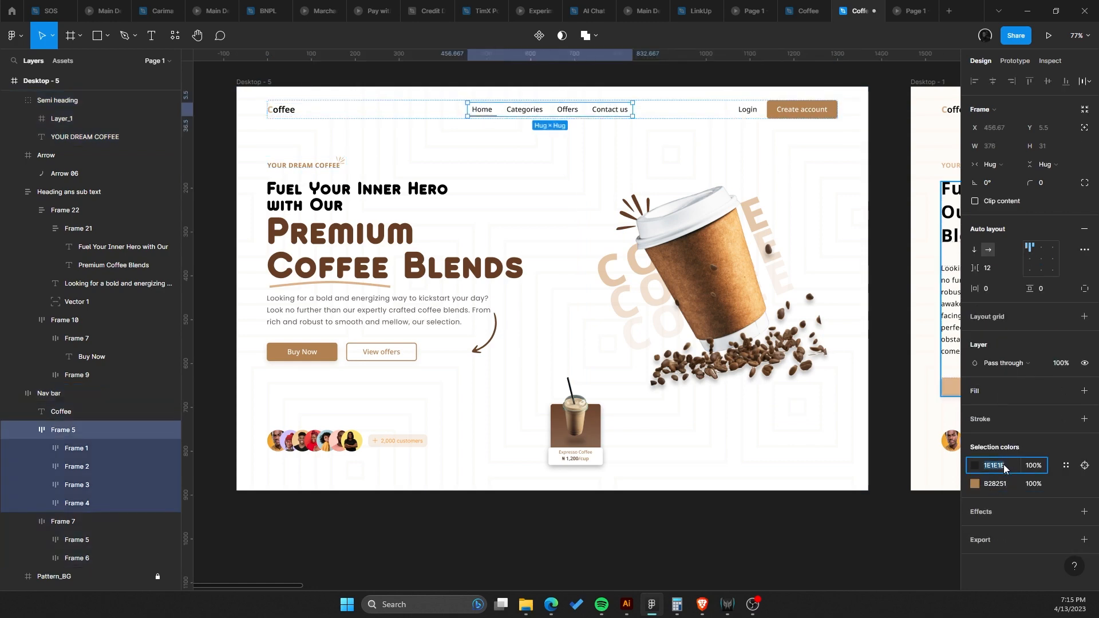
key(Return)
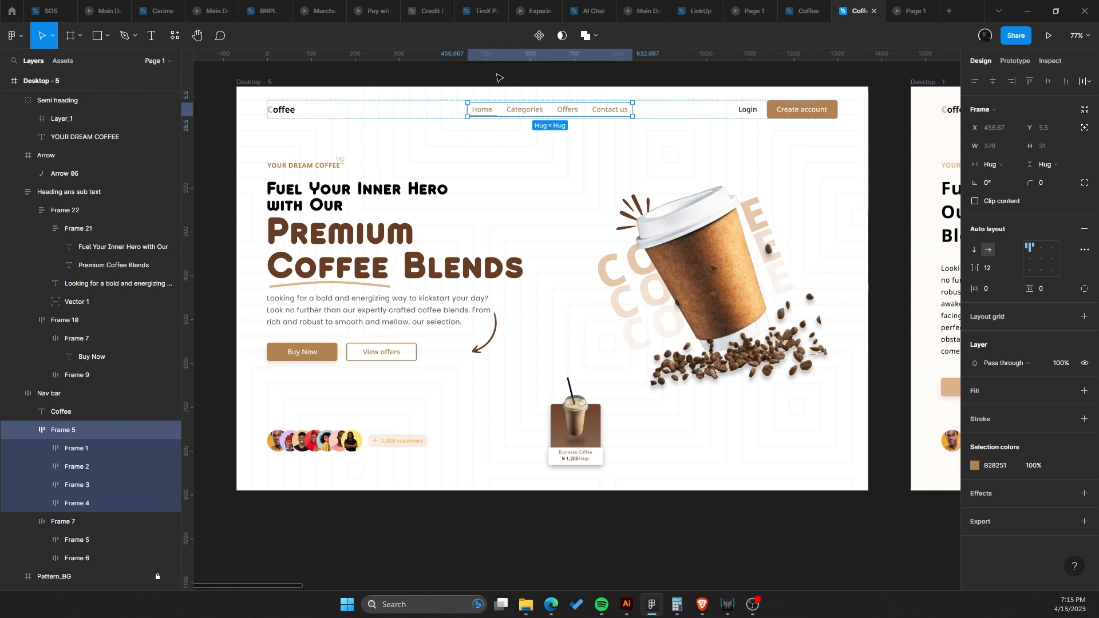
key(ctrl+z)
Center the Home link's content and set its frame to a fixed 47 px width so the underline spans only the text.
click(480, 112)
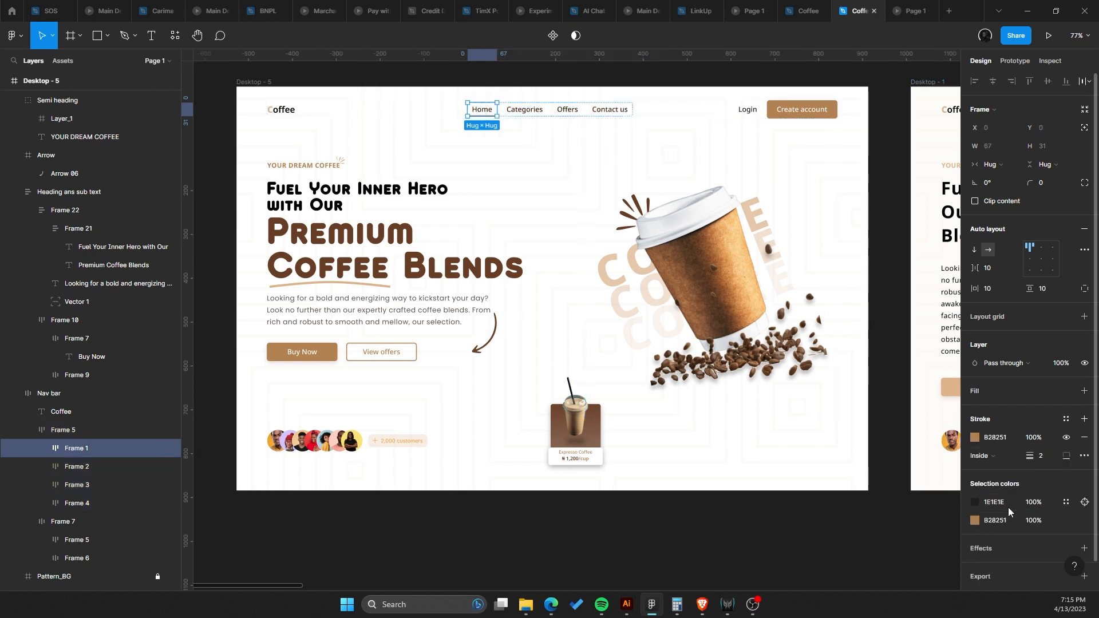
key(Return)
click(716, 389)
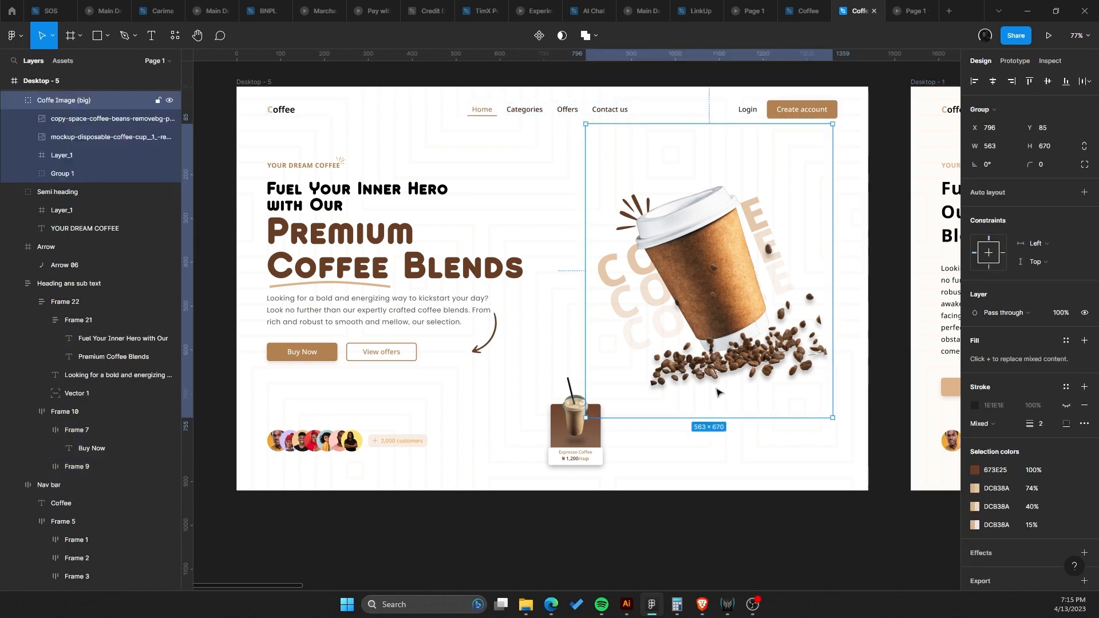
click(490, 116)
scroll(491, 116, up, 10)
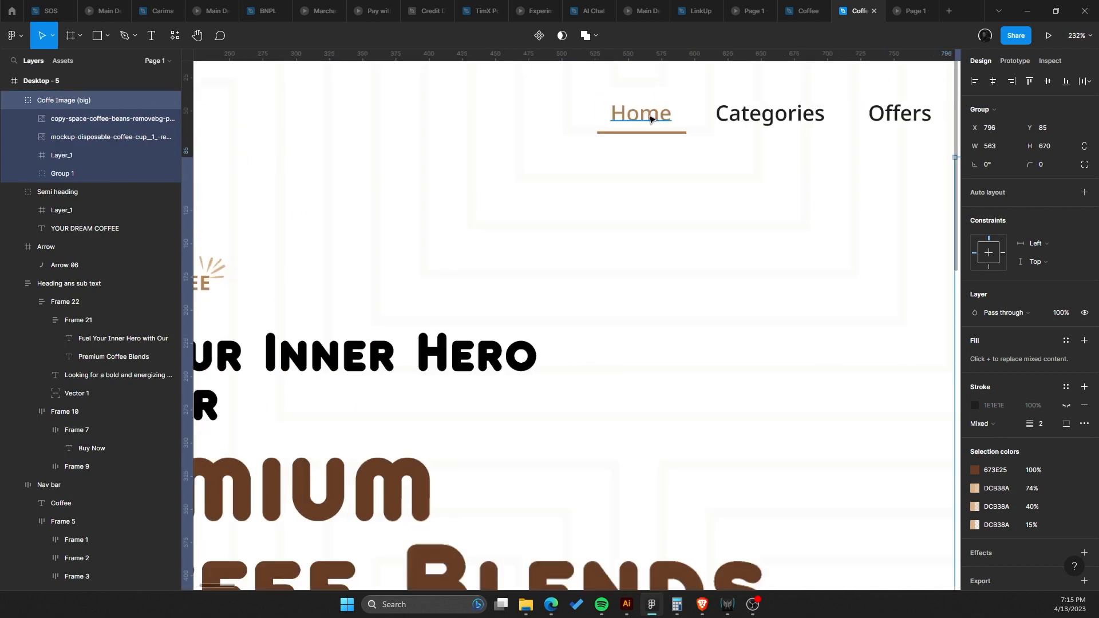
click(668, 147)
scroll(687, 147, up, 6)
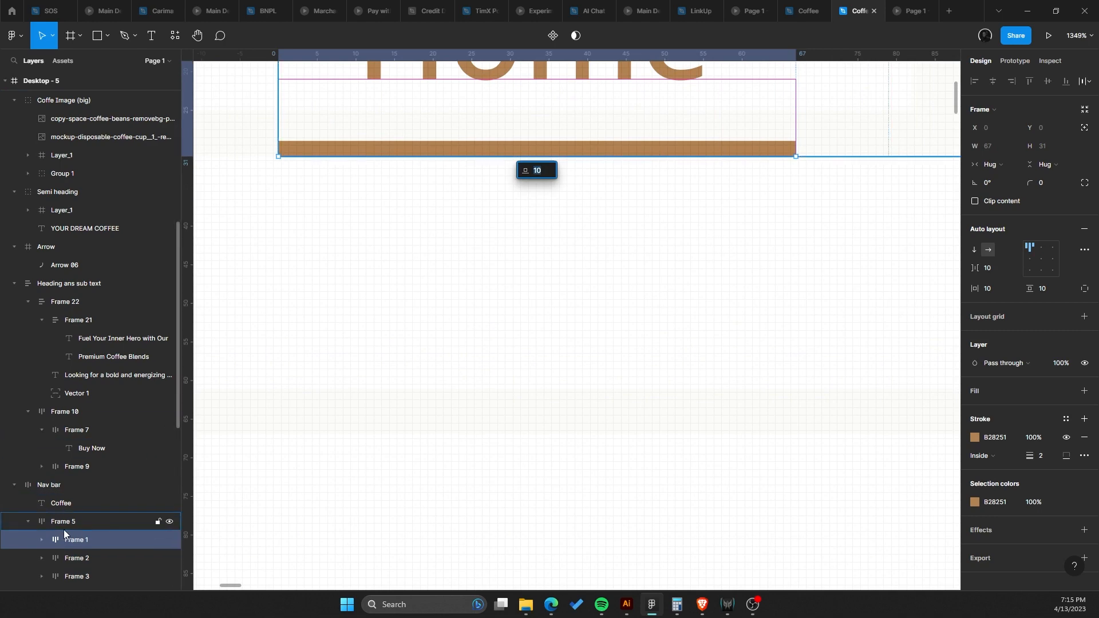
click(43, 539)
click(107, 554)
click(100, 541)
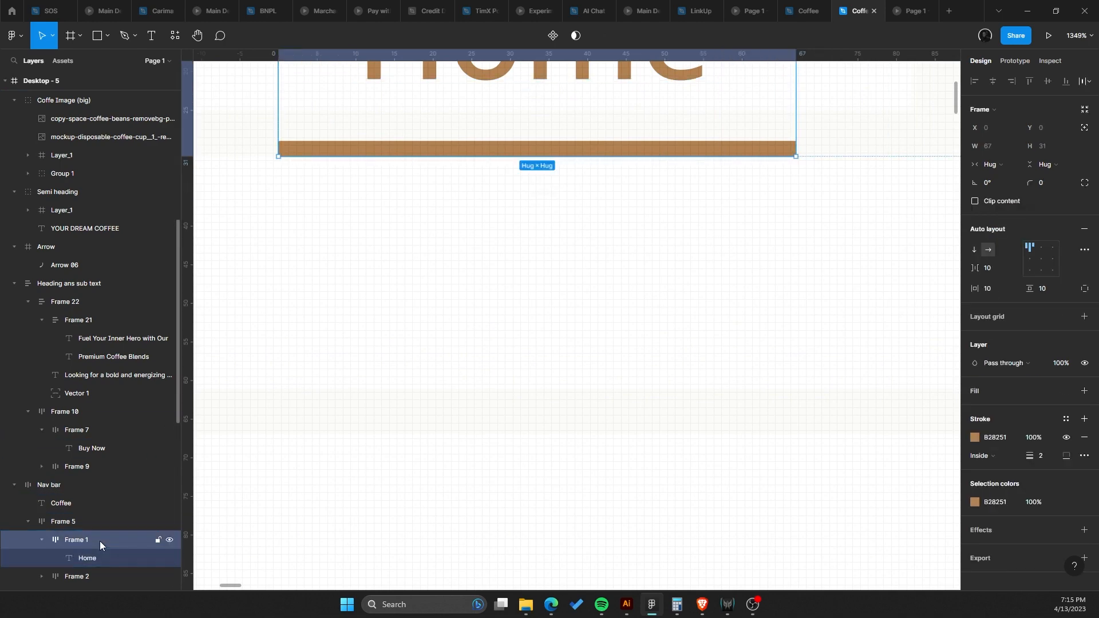
scroll(655, 263, down, 1)
scroll(654, 263, down, 2)
scroll(645, 257, up, 2)
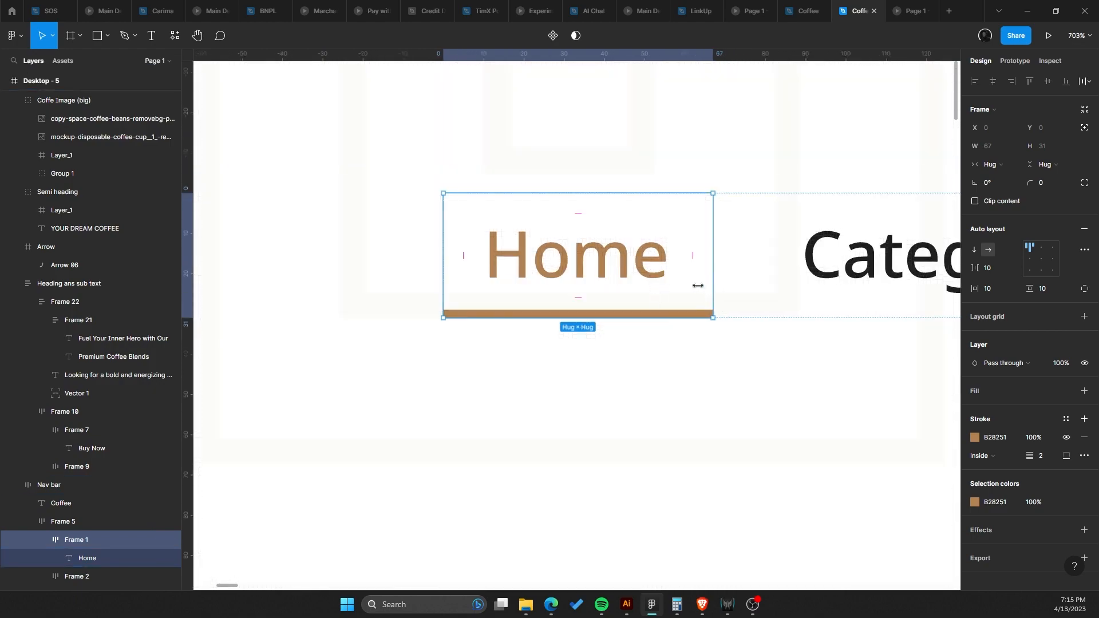
mouse_move(697, 285)
mouse_down()
mouse_move(681, 285)
mouse_move(691, 287)
mouse_up()
key(ctrl+z)
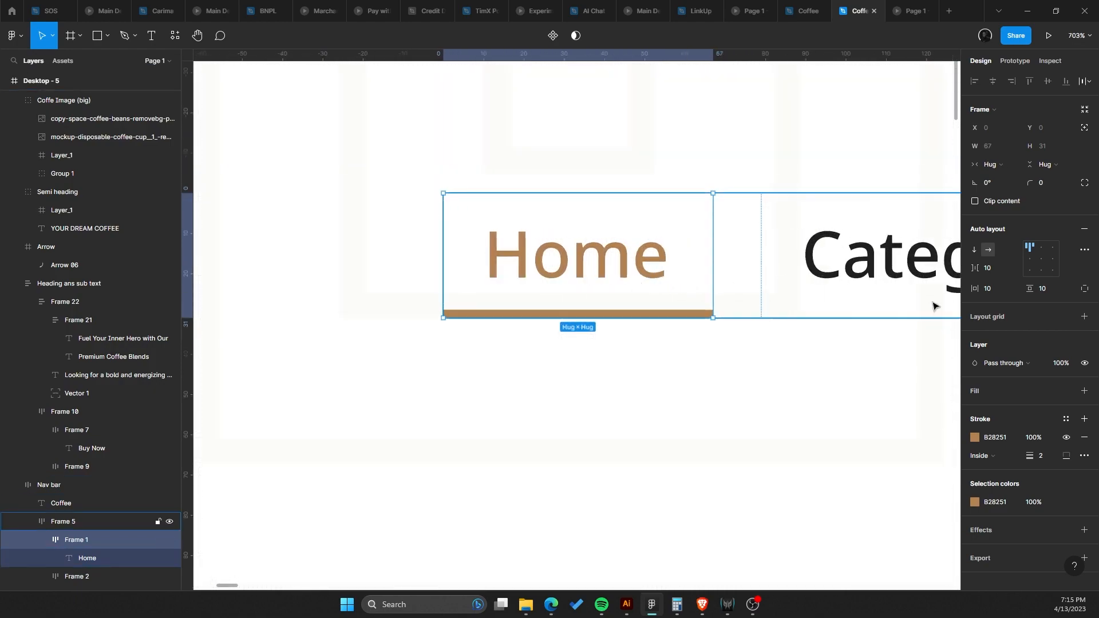
click(1040, 258)
drag(712, 238, 674, 230)
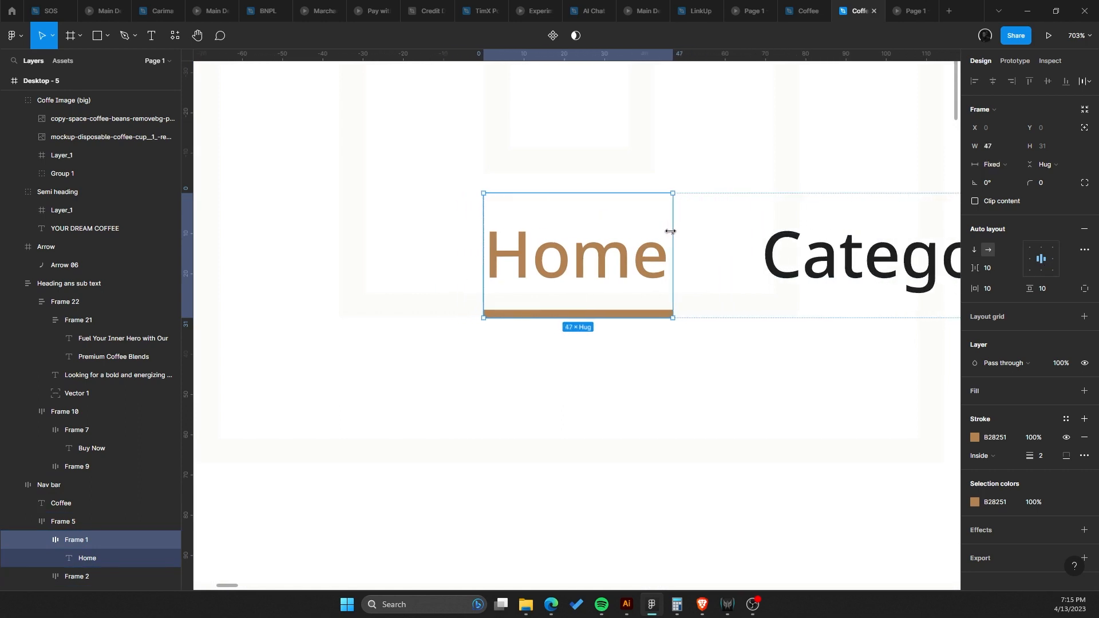
click(627, 374)
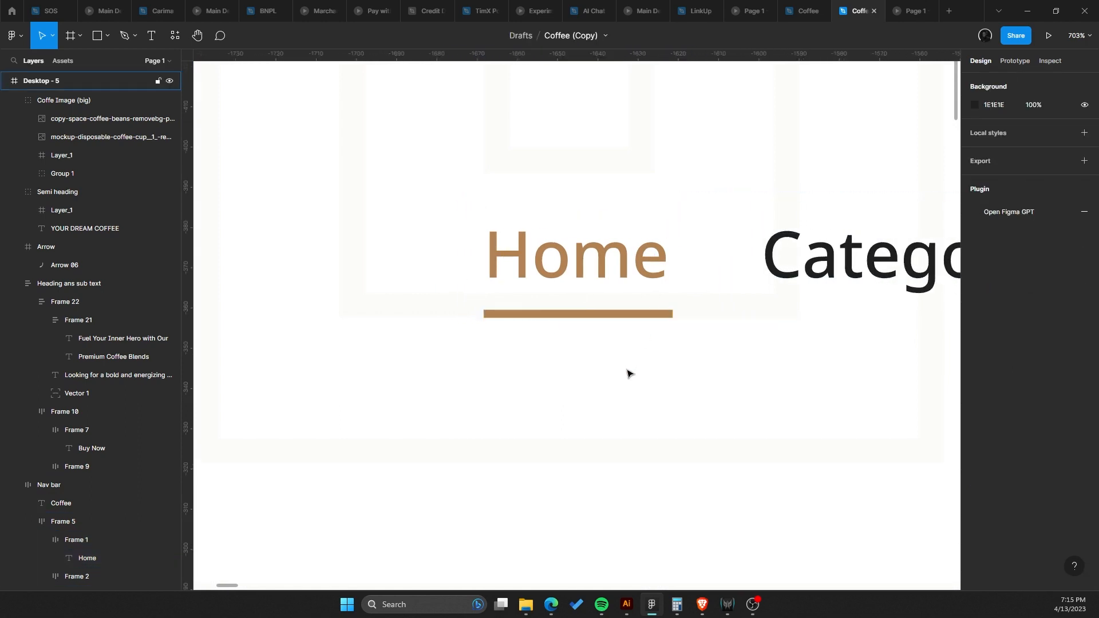
Inspect the Home link's underline stroke settings up close on the canvas.
scroll(628, 373, down, 6)
drag(627, 373, 533, 200)
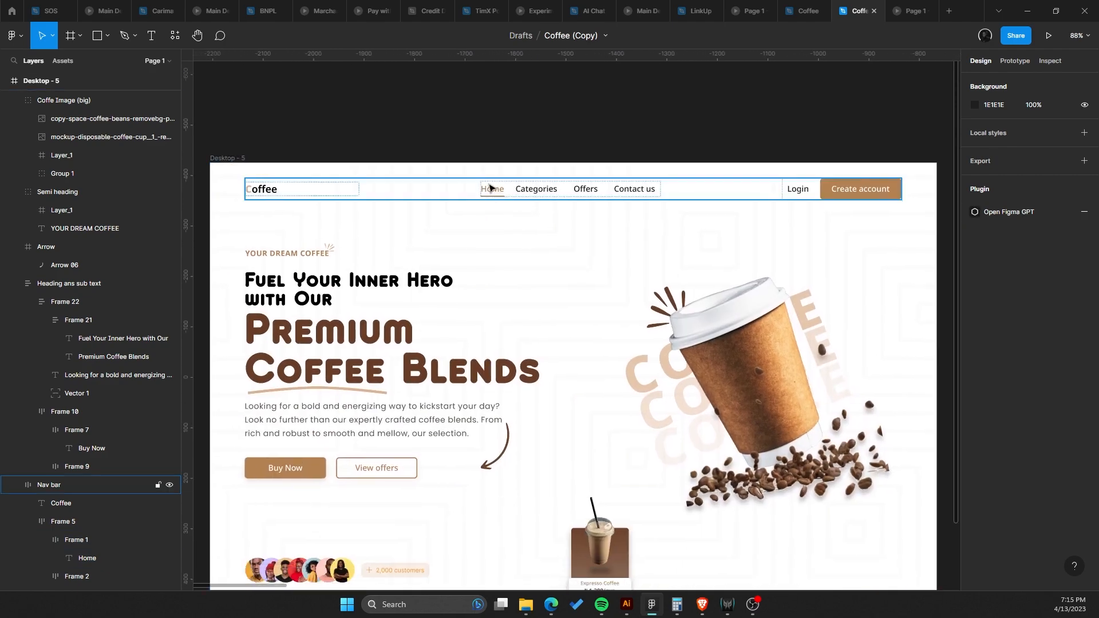
double_click(489, 191)
scroll(489, 194, up, 4)
double_click(495, 192)
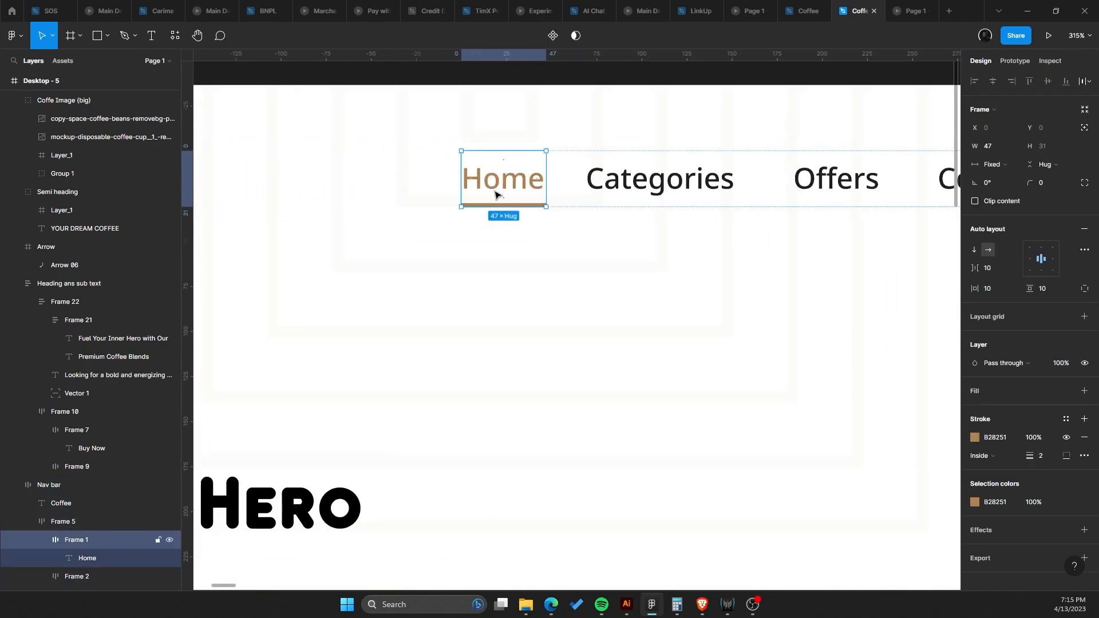
click(1063, 456)
click(595, 292)
scroll(594, 291, down, 3)
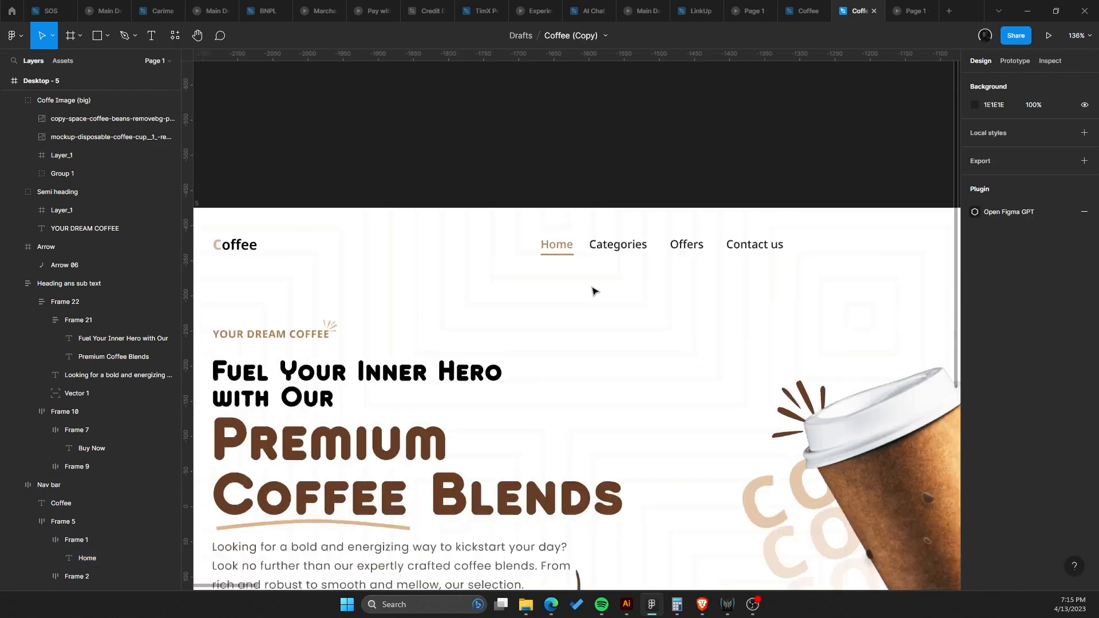
scroll(594, 291, down, 2)
scroll(594, 291, up, 2)
scroll(594, 291, down, 4)
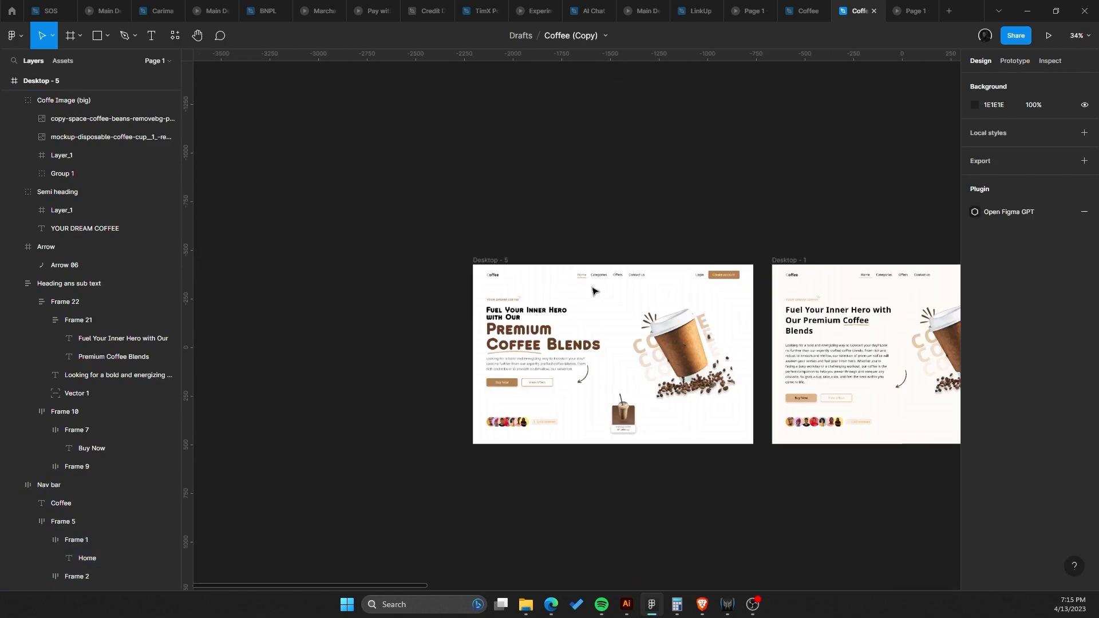
Preview the hero section in the presentation view.
scroll(503, 325, up, 3)
click(503, 325)
scroll(504, 325, up, 2)
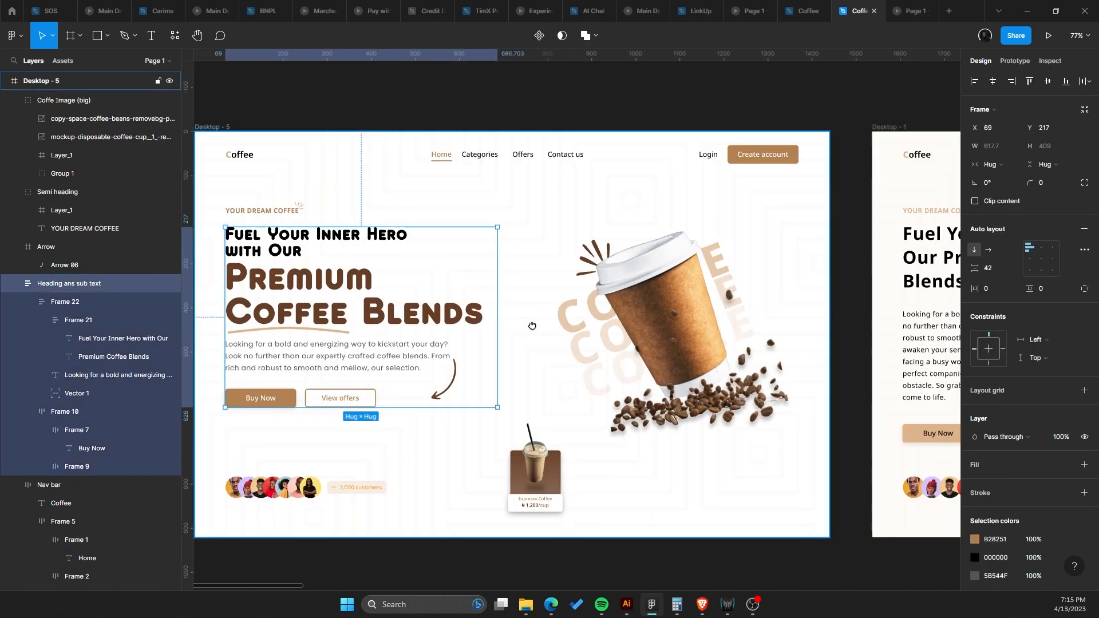
click(1048, 35)
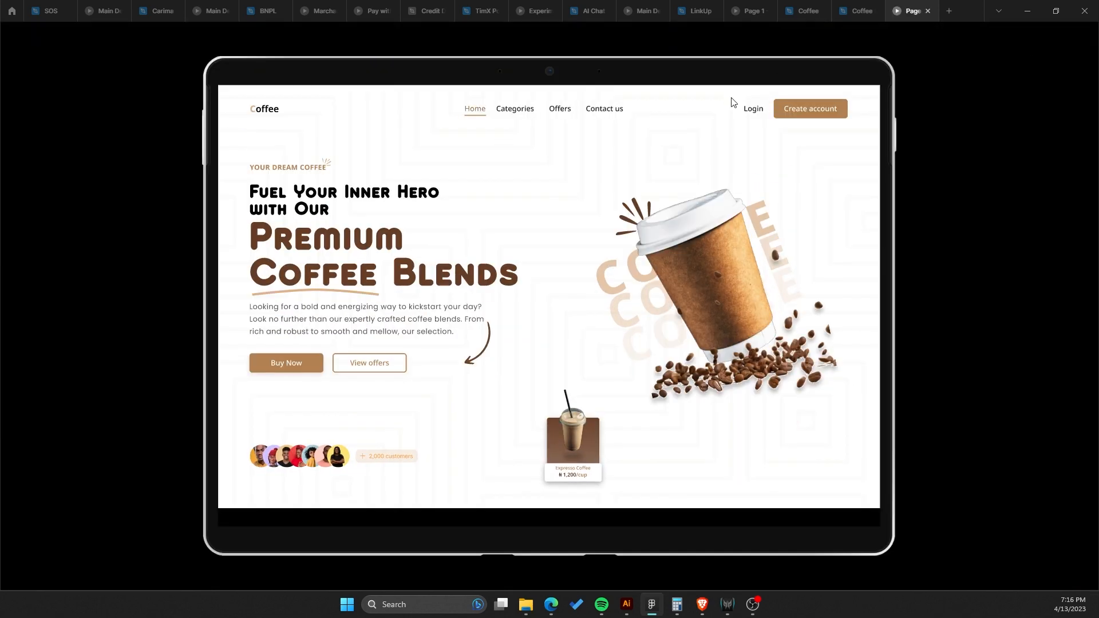
mouse_move(752, 605)
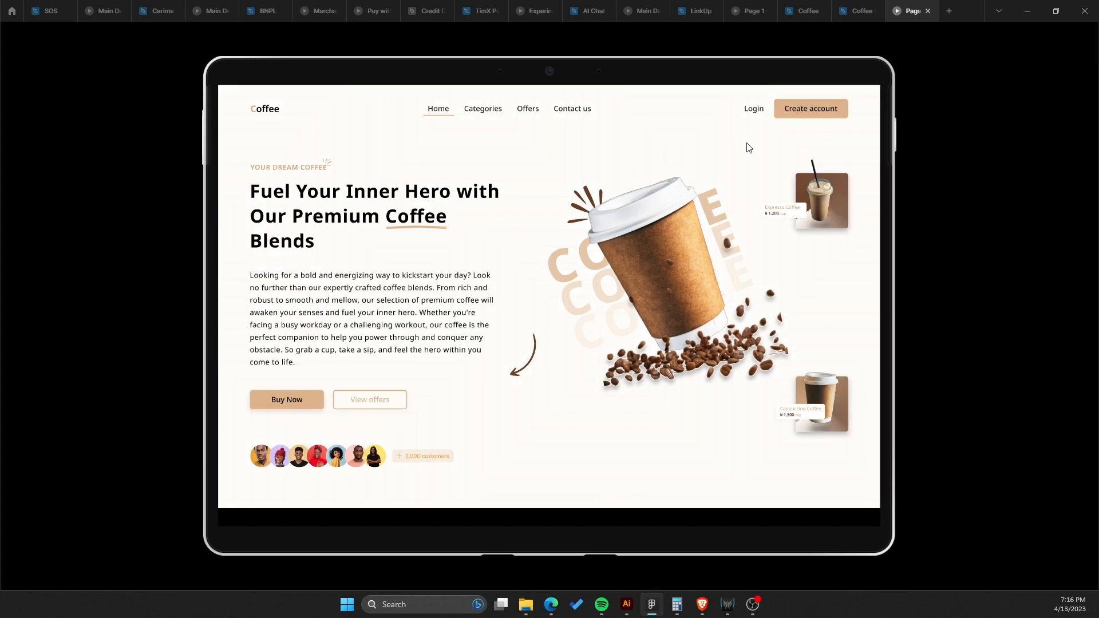
Examine the hero layout and the coffee image placement on the canvas.
click(859, 11)
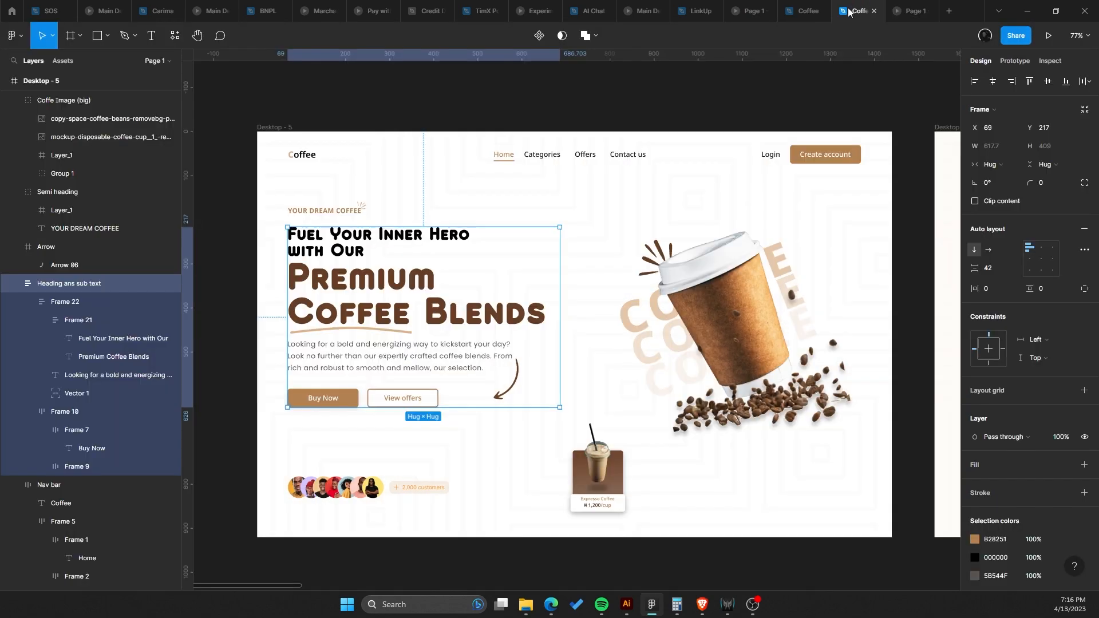
scroll(496, 313, down, 5)
scroll(558, 138, up, 3)
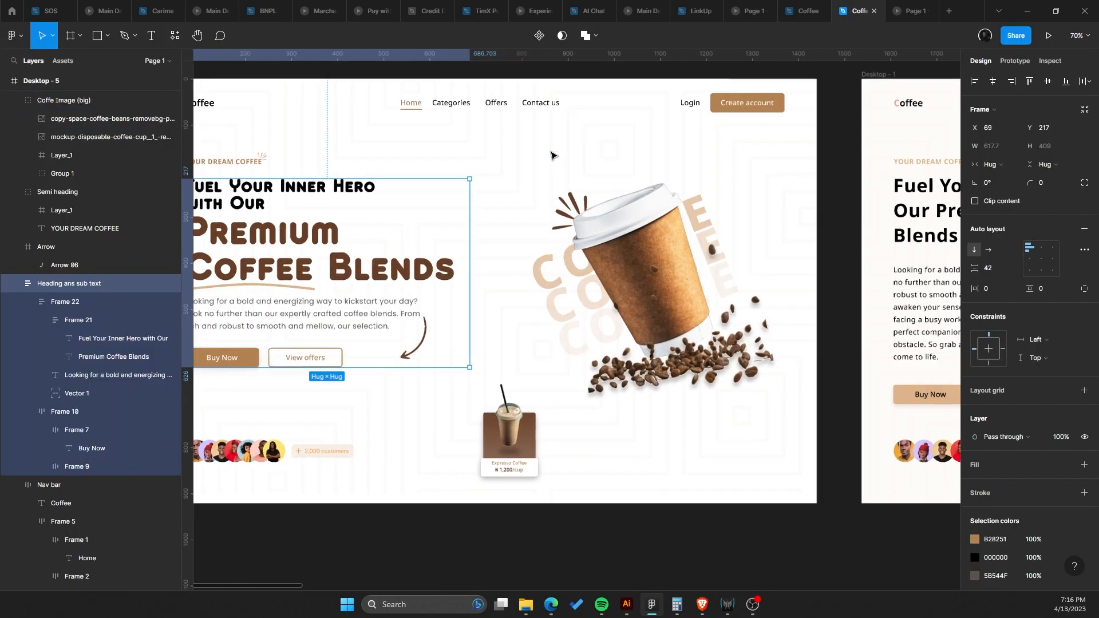
drag(693, 157, 780, 216)
key(ctrl+z)
drag(675, 261, 753, 218)
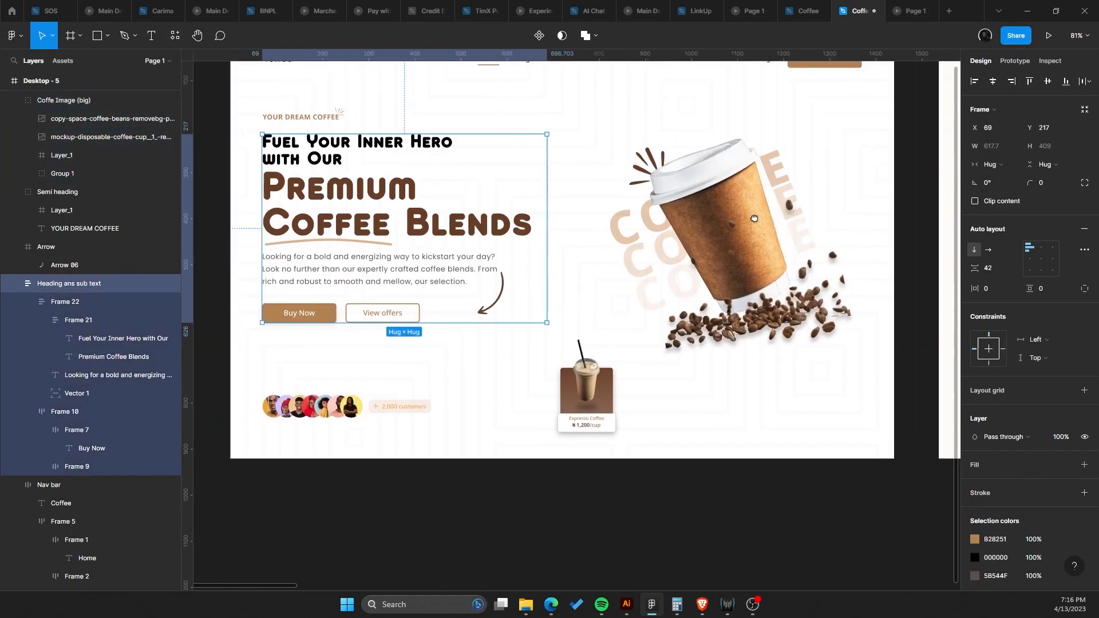
drag(466, 199, 413, 297)
scroll(643, 297, up, 2)
drag(642, 297, 527, 207)
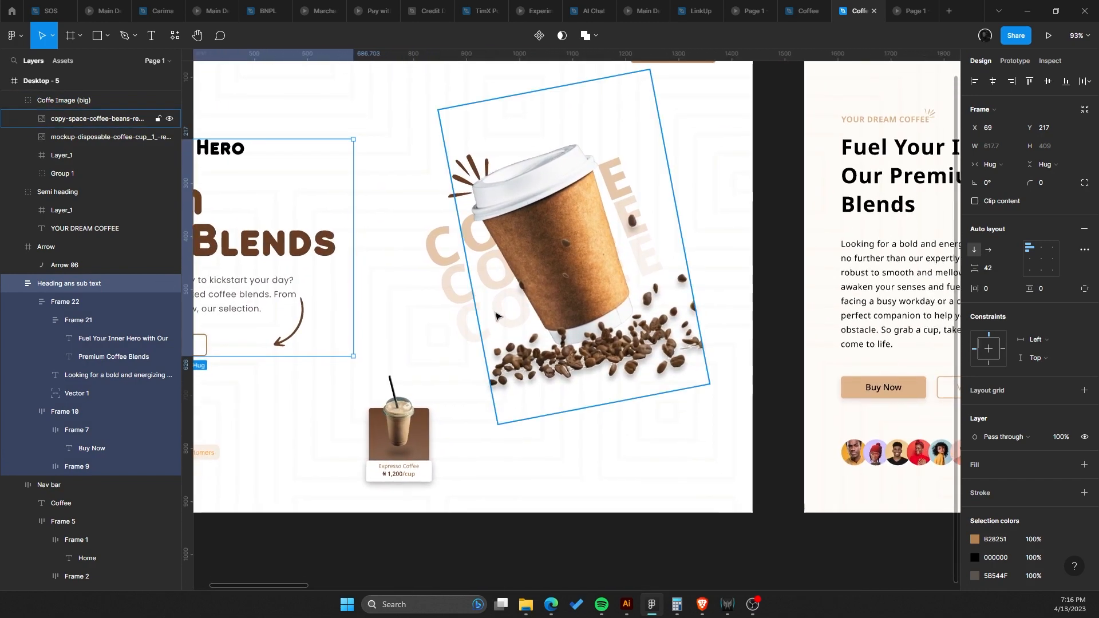
drag(502, 317, 763, 369)
scroll(359, 302, up, 5)
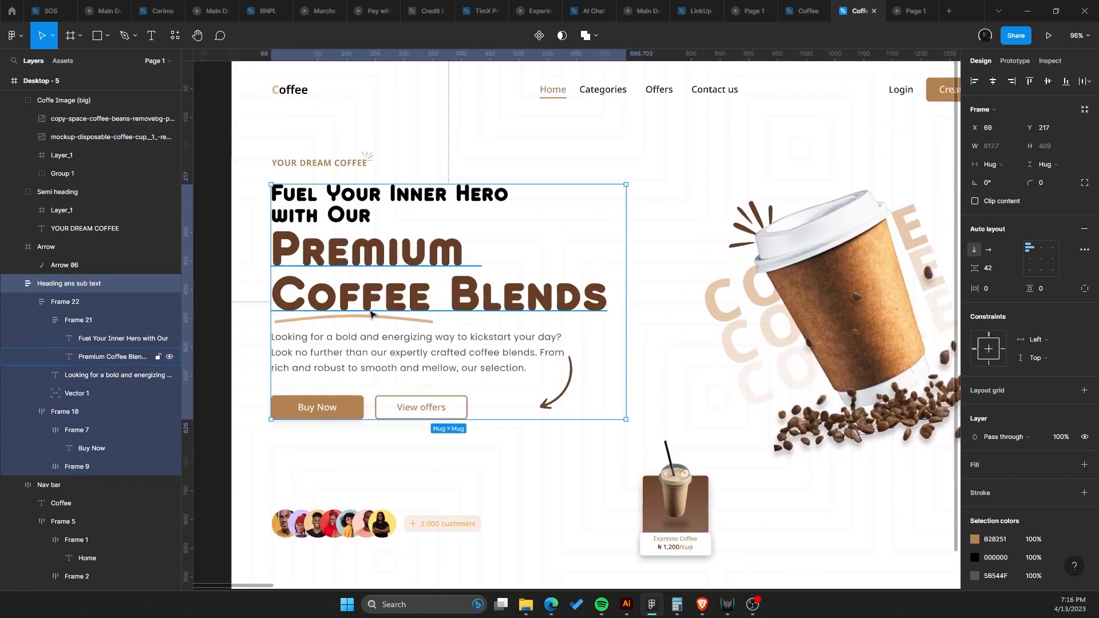
Inspect the heading and paragraph text properties of the hero copy.
double_click(355, 243)
double_click(354, 242)
double_click(355, 242)
key(Escape)
scroll(366, 320, up, 1)
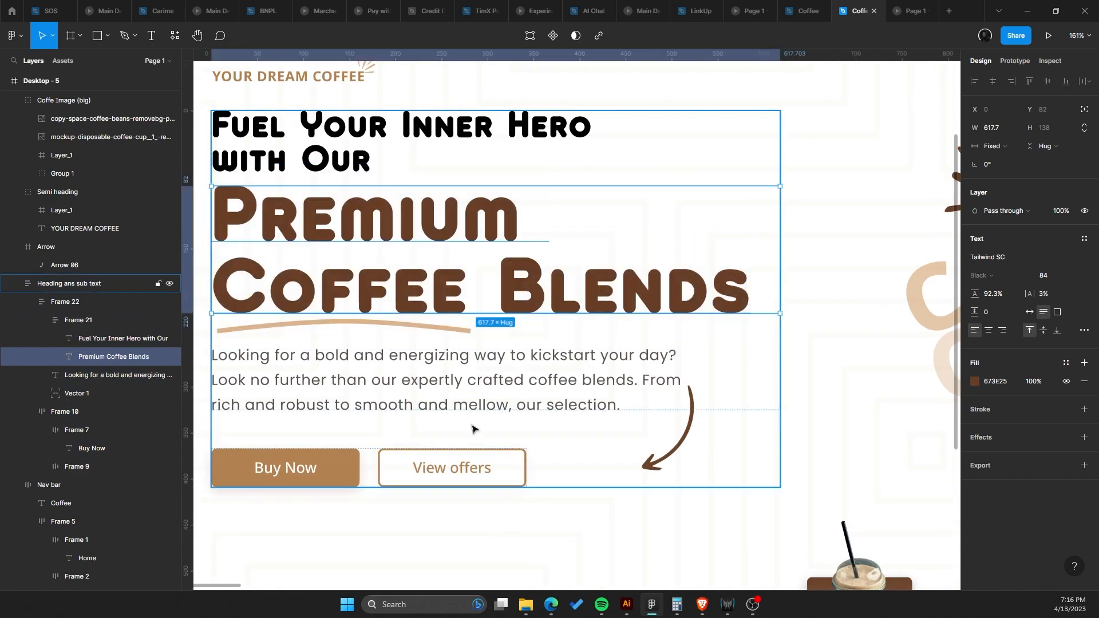
scroll(402, 380, down, 4)
scroll(402, 366, down, 2)
scroll(368, 289, up, 4)
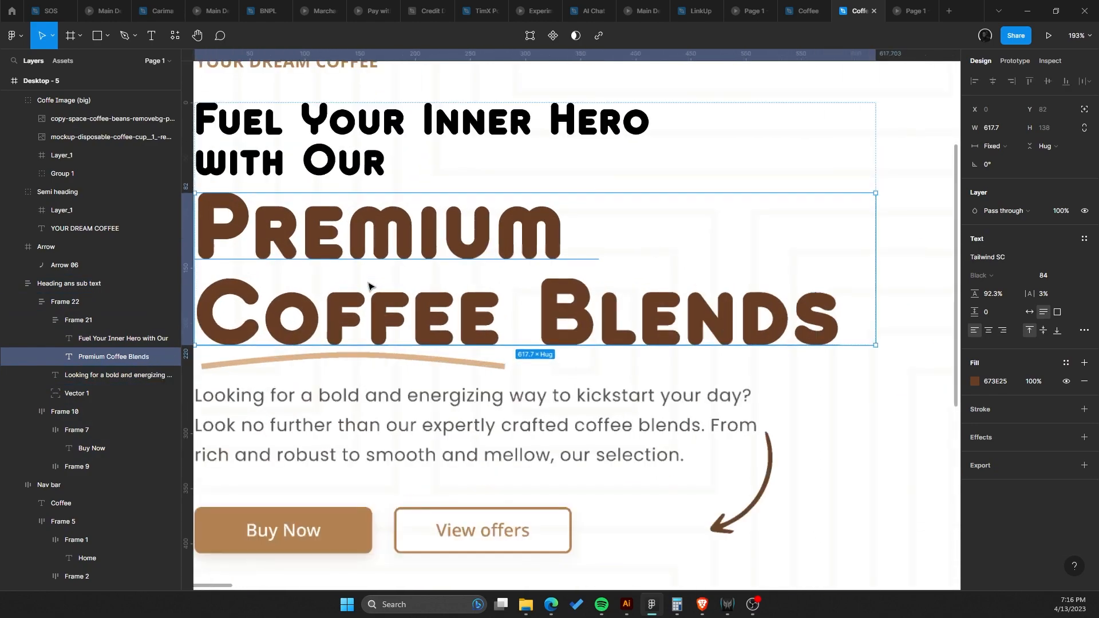
scroll(475, 300, down, 1)
scroll(476, 300, up, 3)
click(463, 448)
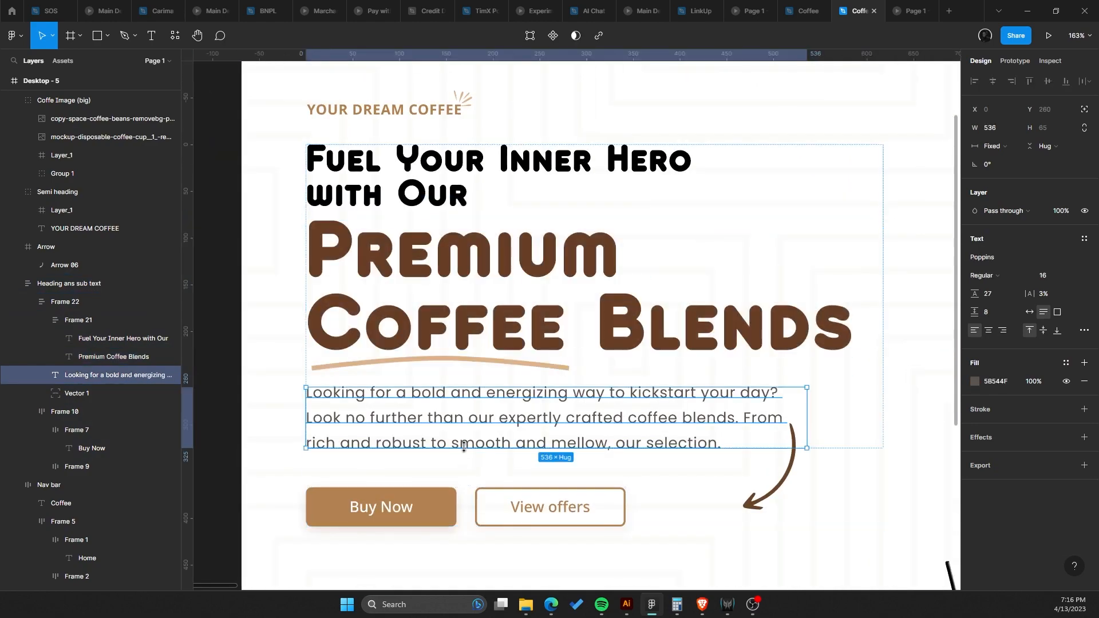
double_click(444, 425)
scroll(444, 425, up, 5)
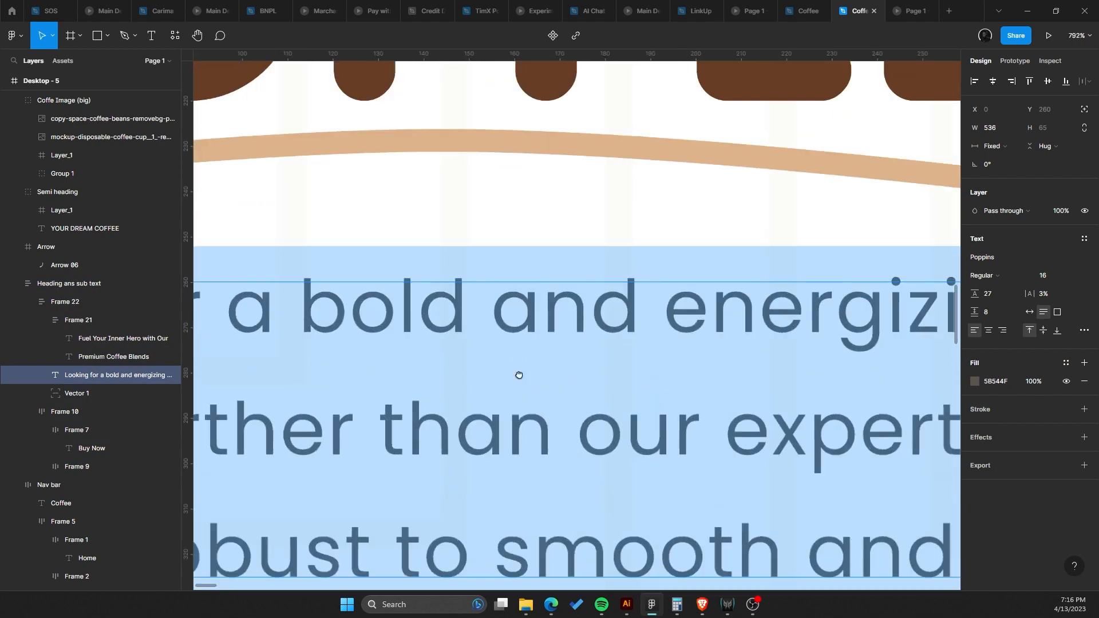
key(Escape)
scroll(531, 311, down, 3)
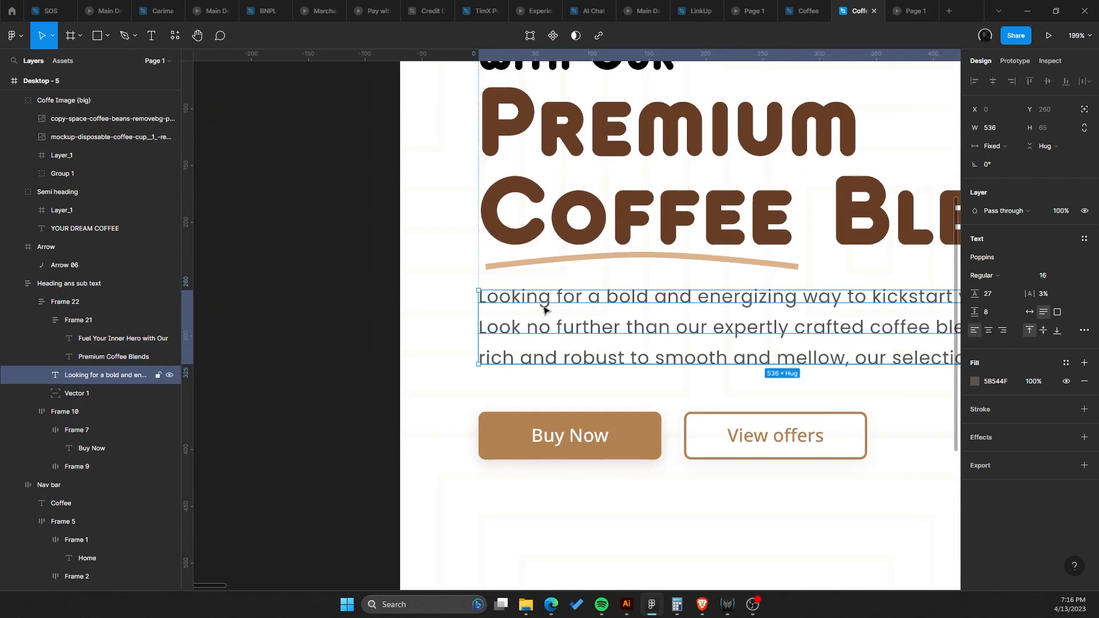
scroll(543, 309, up, 2)
scroll(390, 310, up, 1)
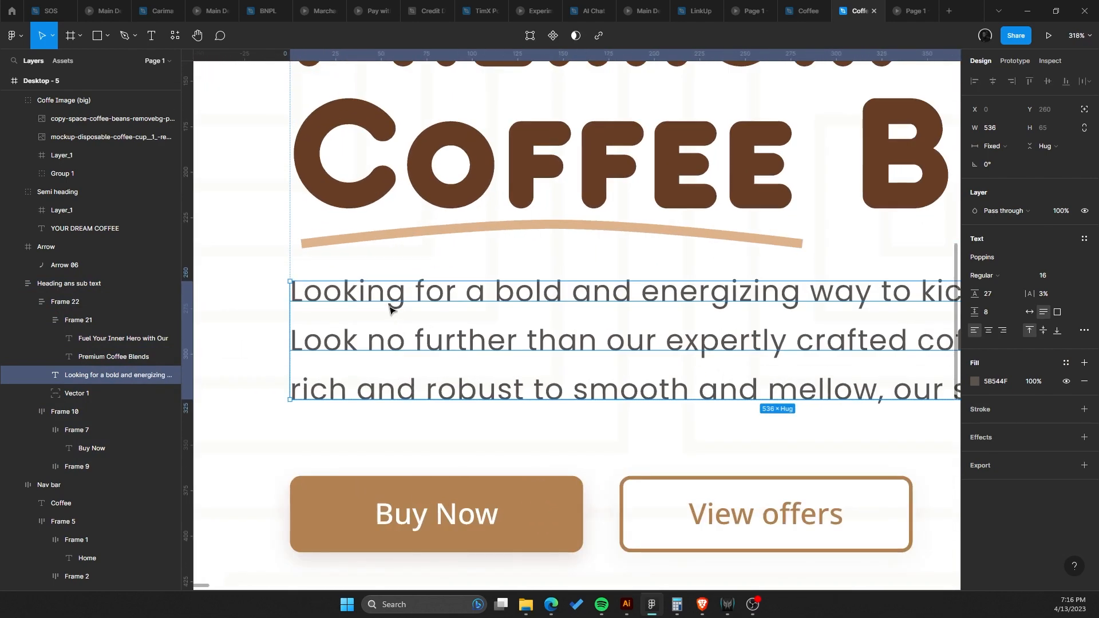
scroll(392, 308, down, 5)
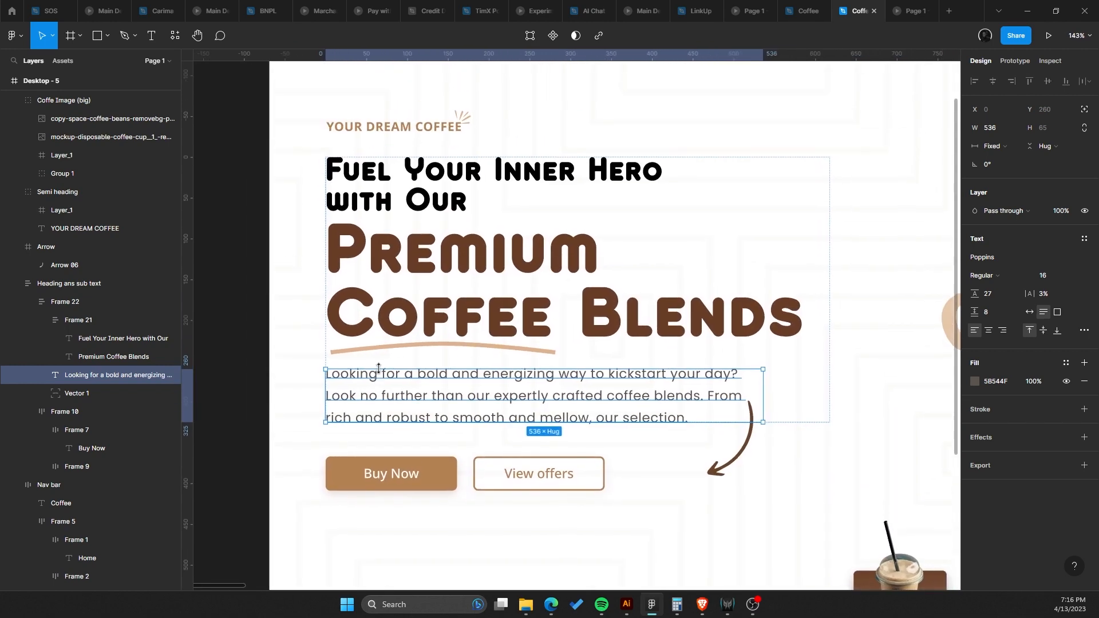
Recolor the 'Fuel Your Inner Hero with Our' line to a dark brown 584D46.
click(410, 265)
click(413, 206)
scroll(412, 205, up, 2)
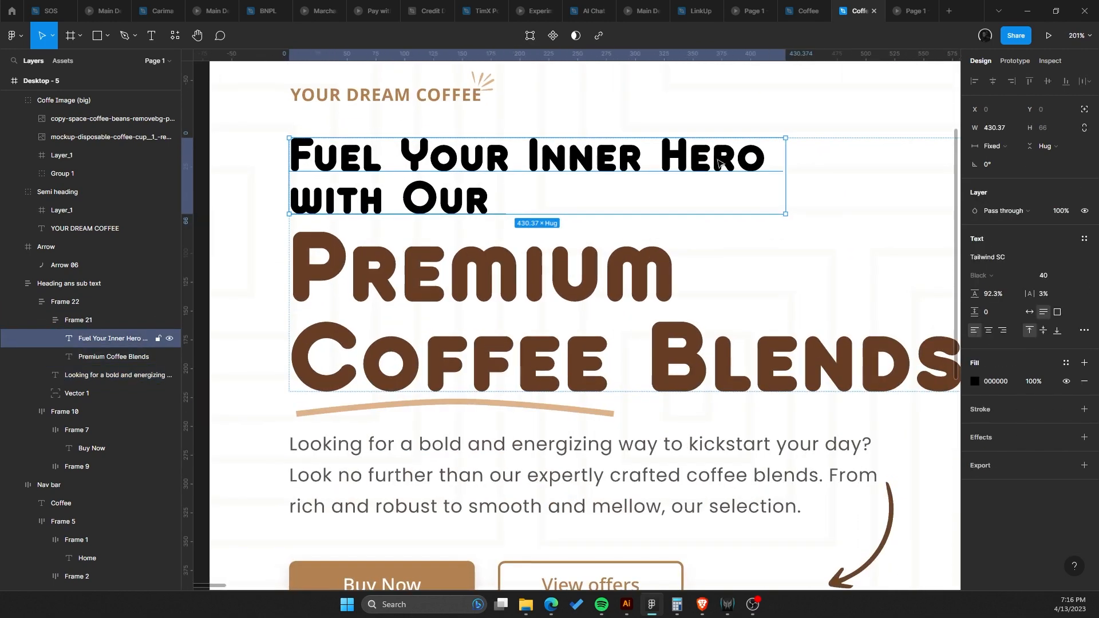
scroll(412, 206, down, 2)
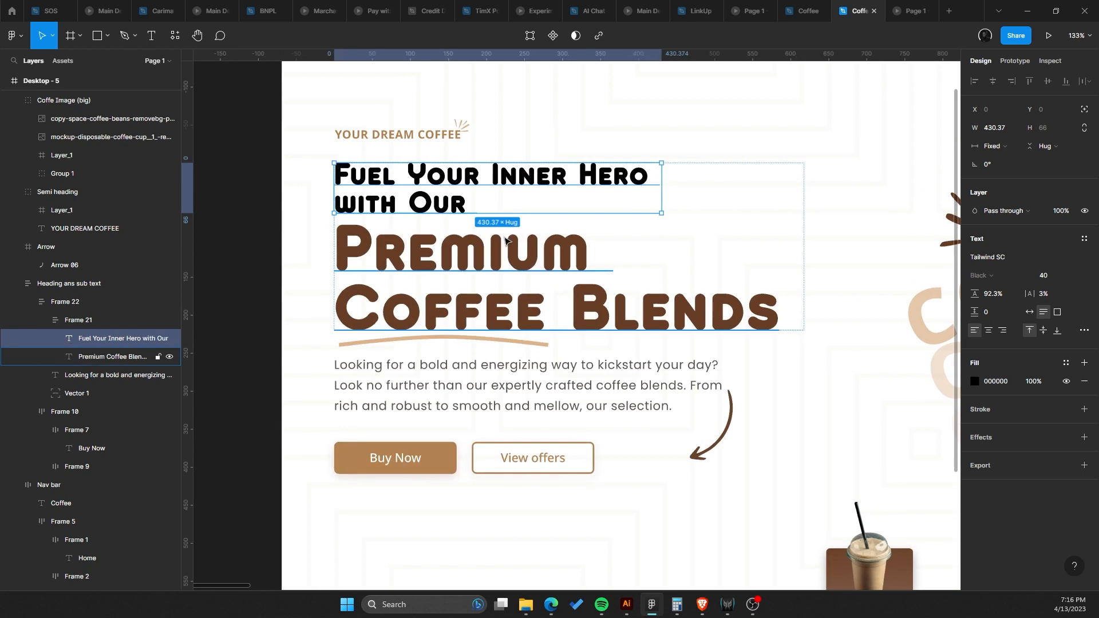
key(i)
click(514, 246)
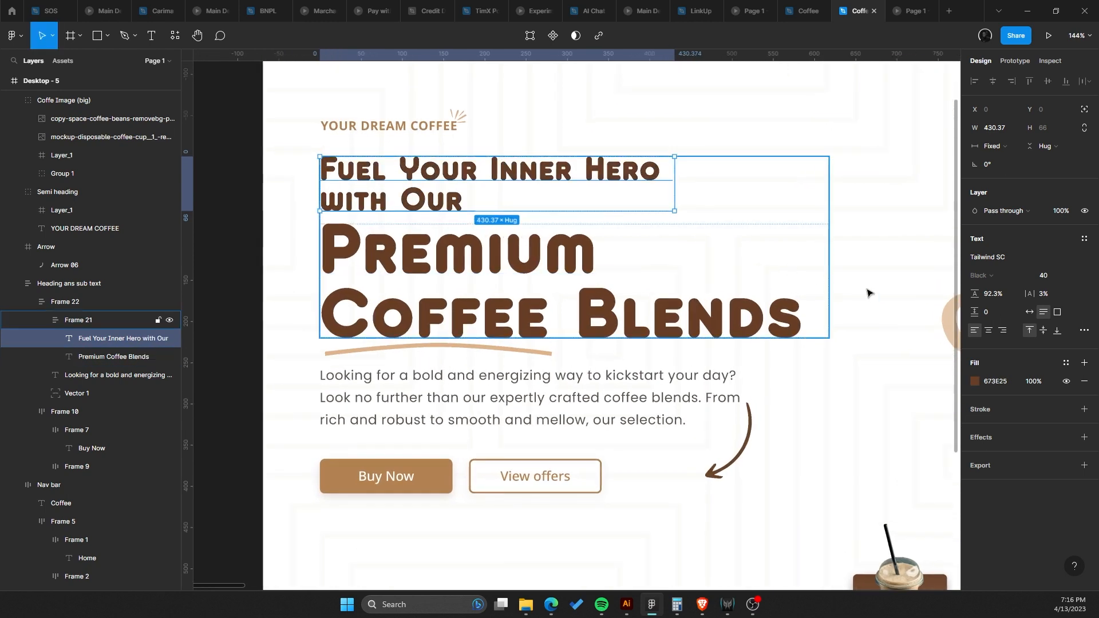
click(975, 383)
click(851, 393)
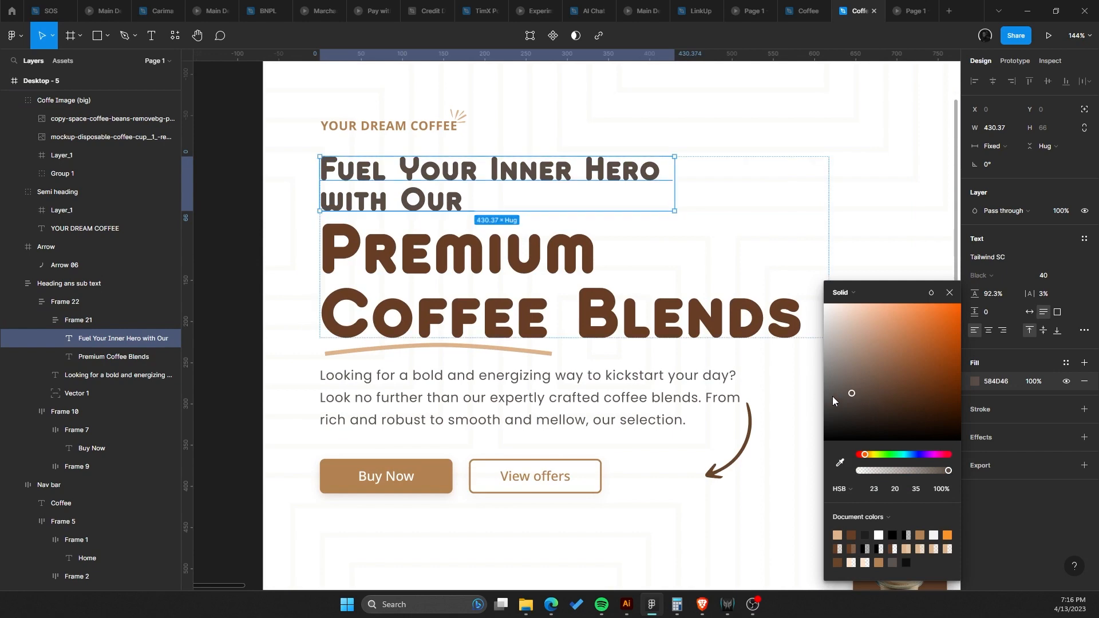
click(521, 239)
Review the updated hero section again and open it in the presentation view.
scroll(520, 239, down, 3)
scroll(537, 242, up, 3)
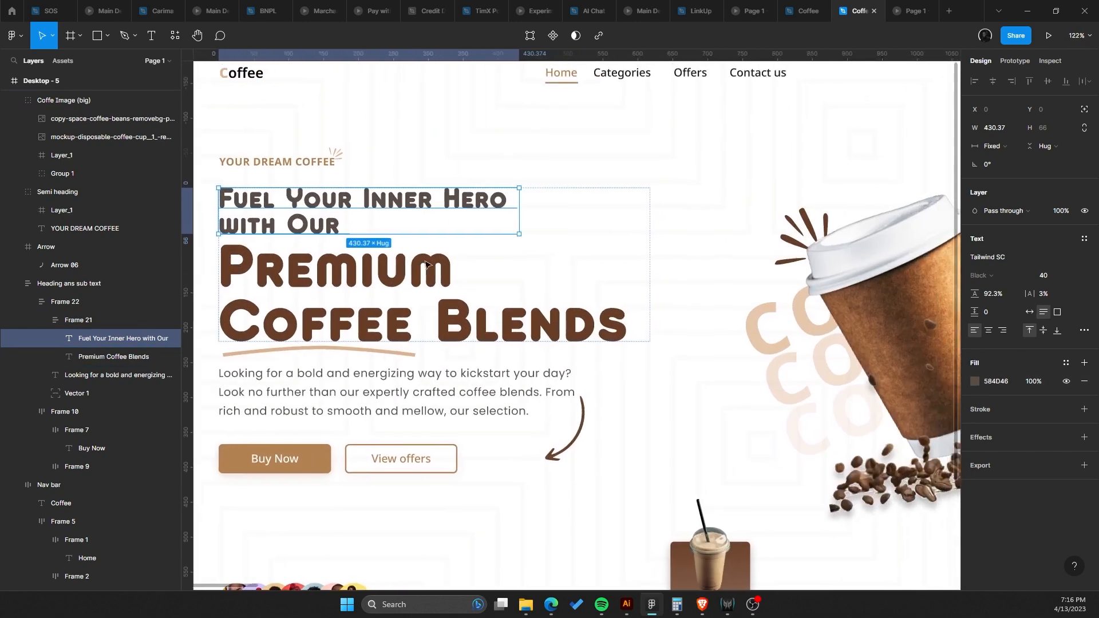
scroll(426, 265, down, 4)
scroll(409, 266, up, 3)
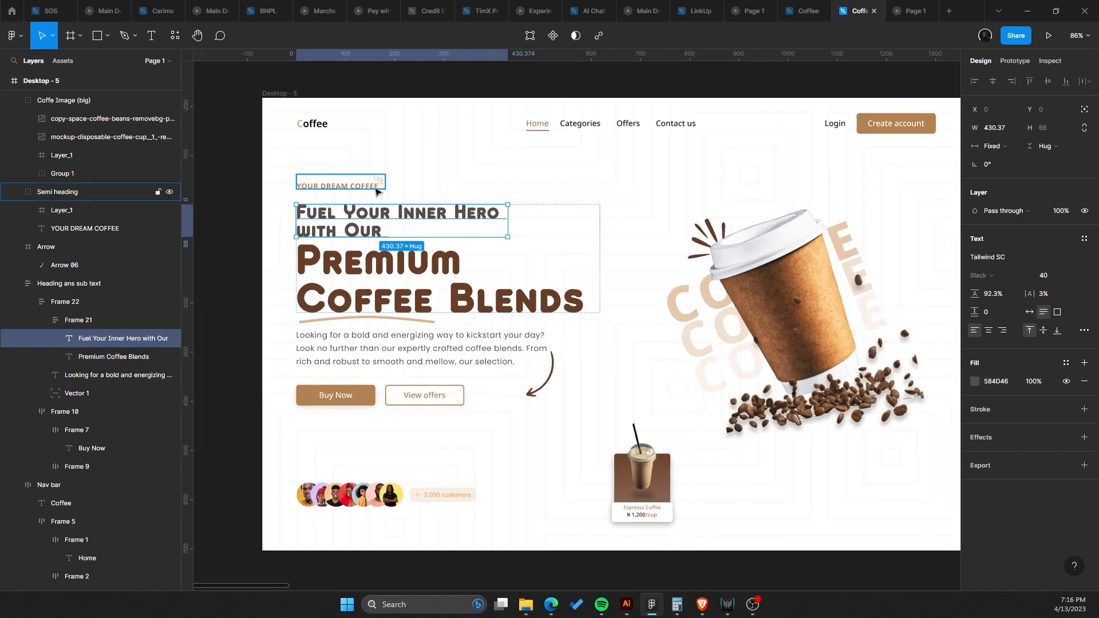
click(569, 197)
click(854, 250)
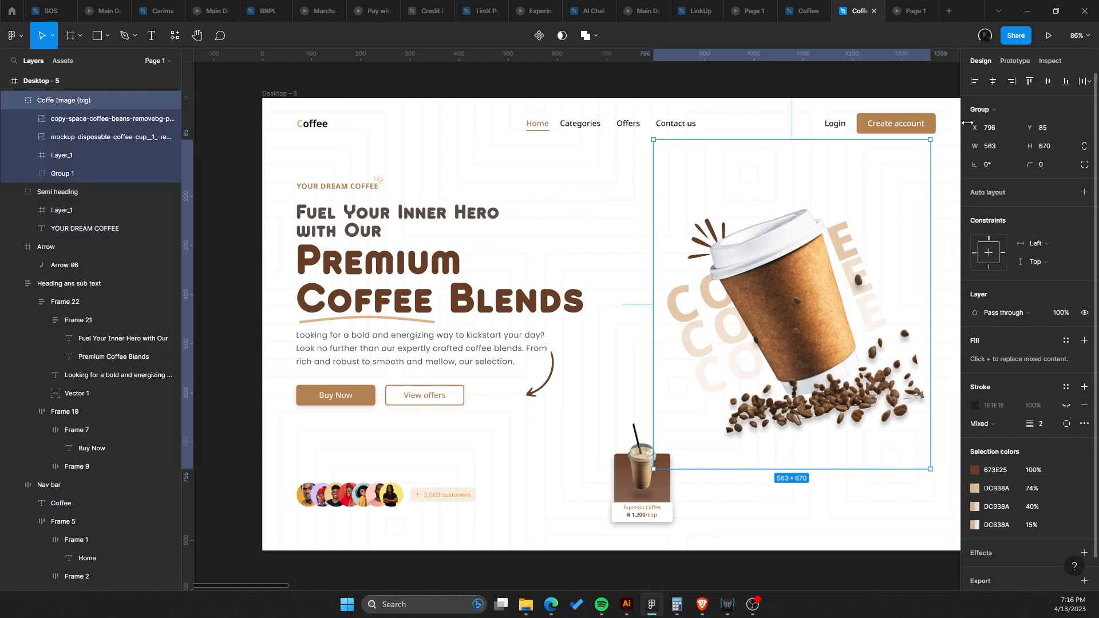
click(1049, 36)
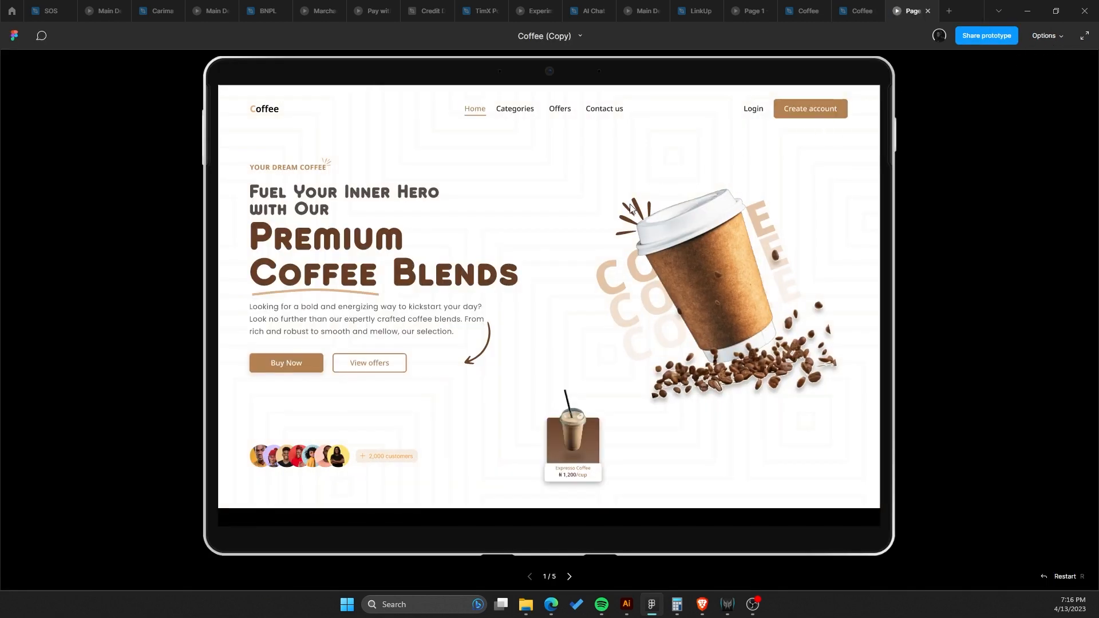